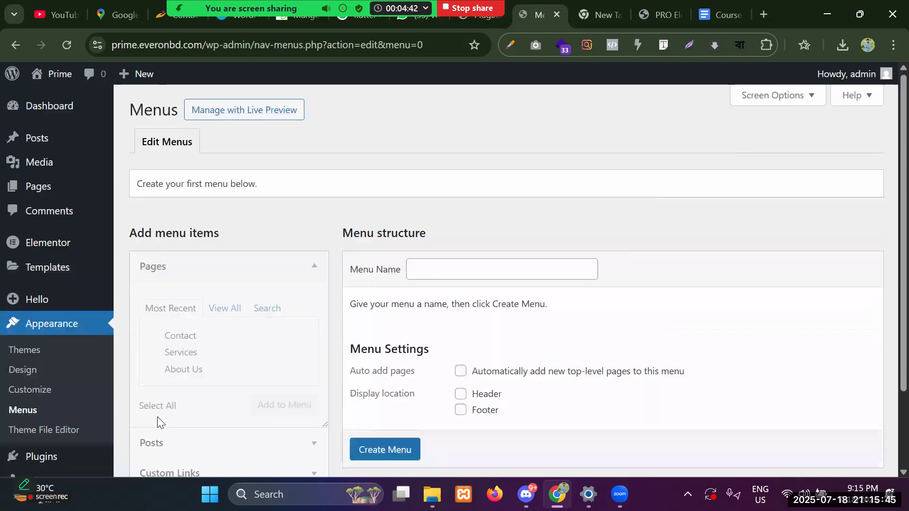
Create a new menu named 'Main Menu' in Appearance > Menus.
scroll(473, 284, down, 2)
click(456, 171)
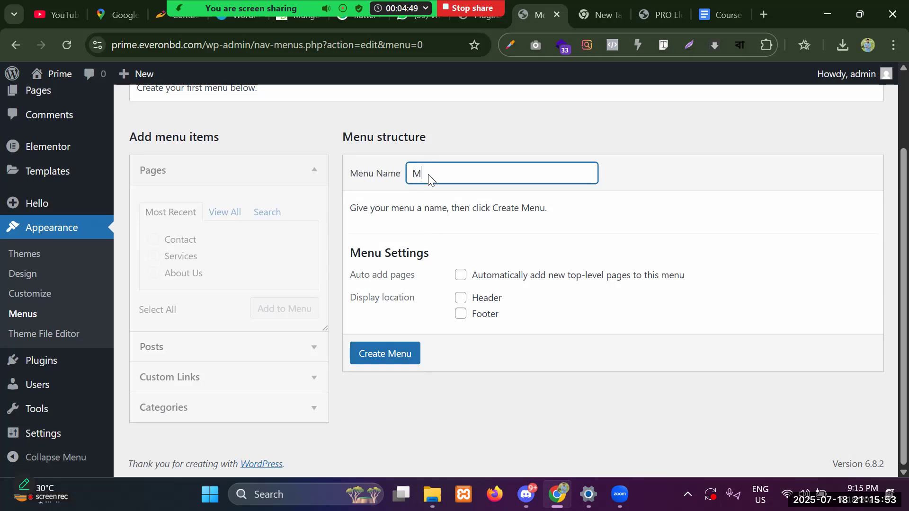
text(Main Menu)
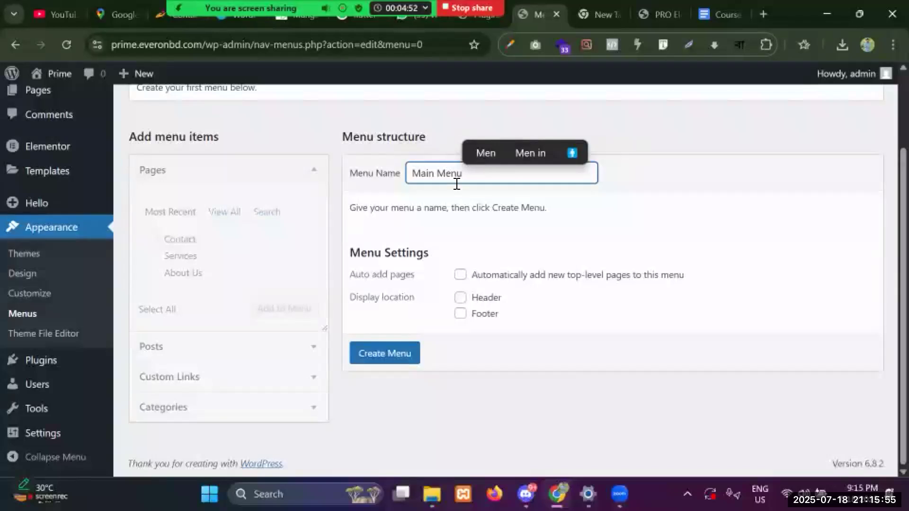
click(388, 356)
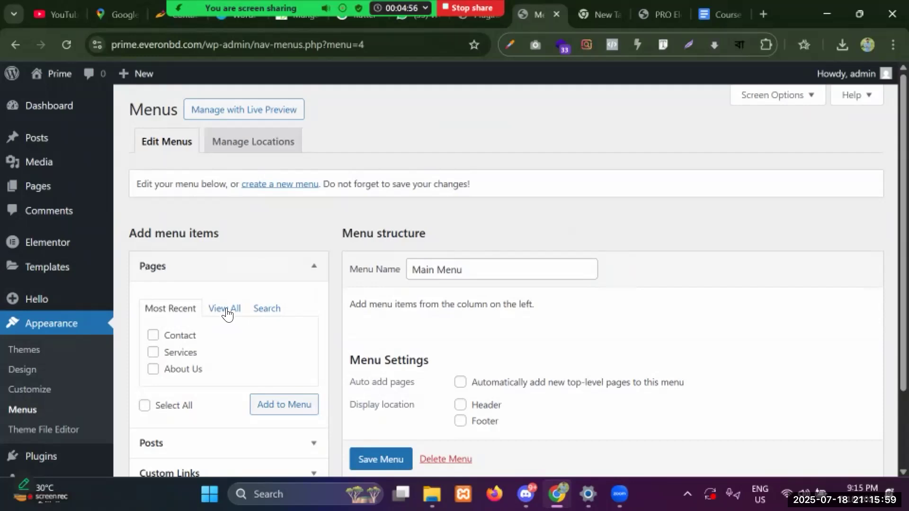
Add all four pages (Home, About Us, Contact, Services) to Main Menu.
click(227, 310)
scroll(227, 312, down, 2)
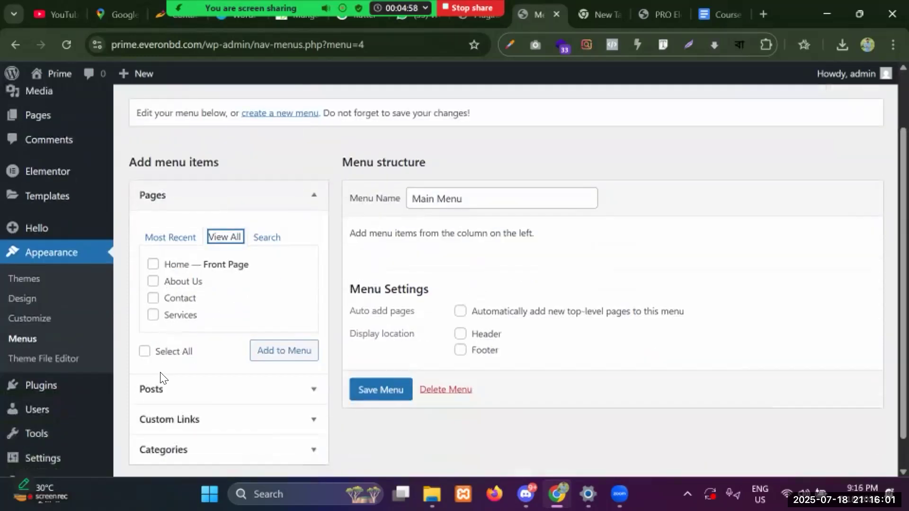
click(147, 353)
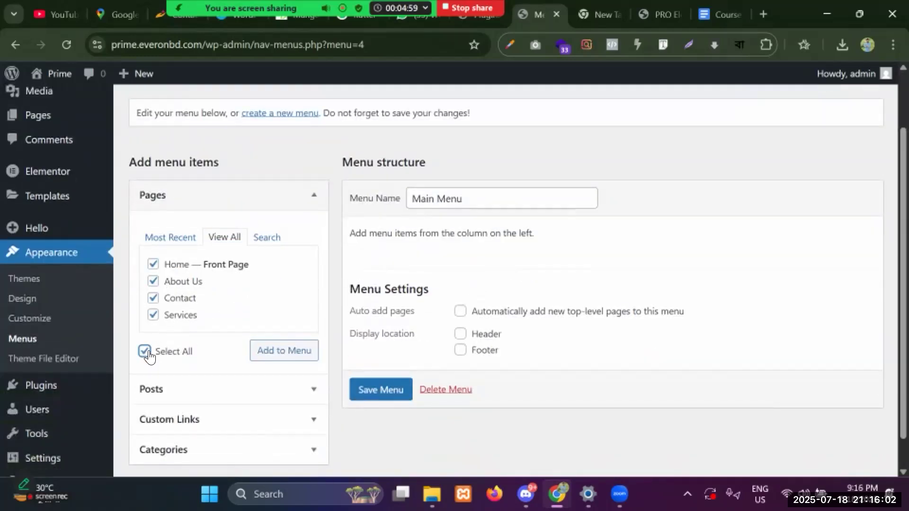
click(285, 353)
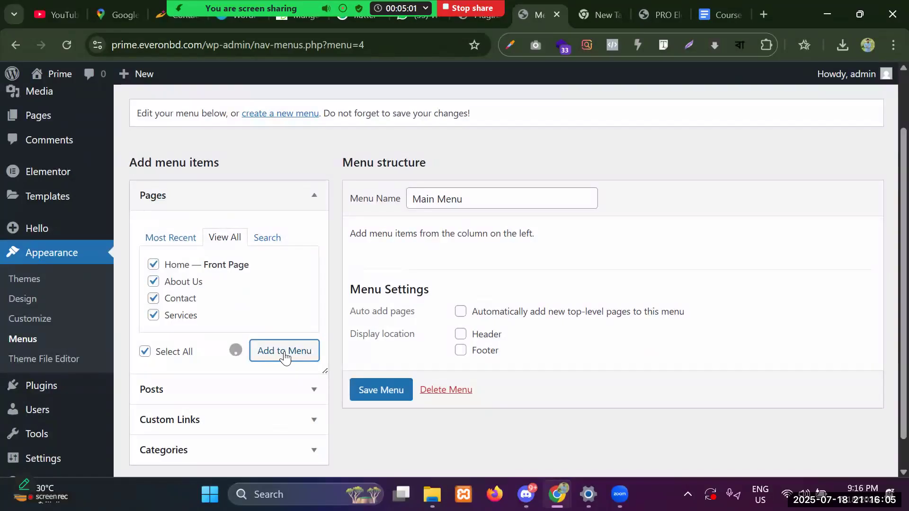
Save Main Menu with its four page items.
scroll(449, 386, down, 1)
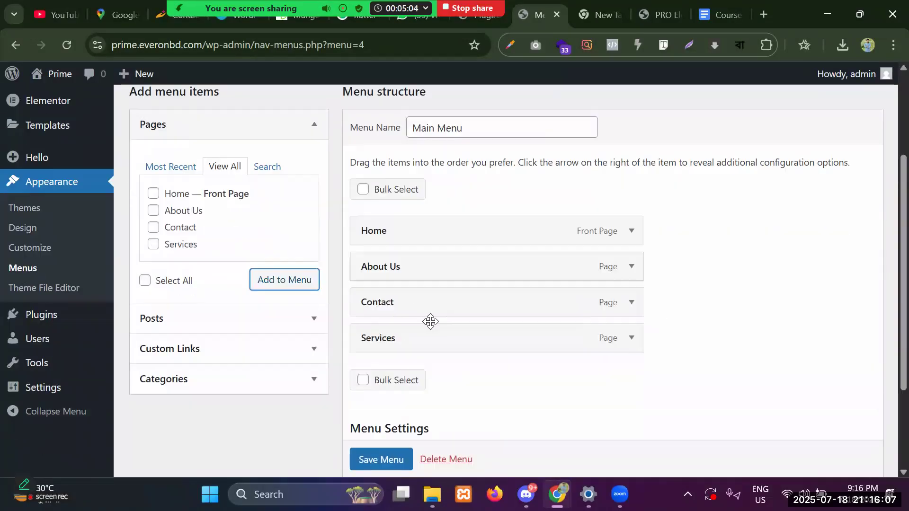
scroll(435, 345, down, 3)
click(381, 399)
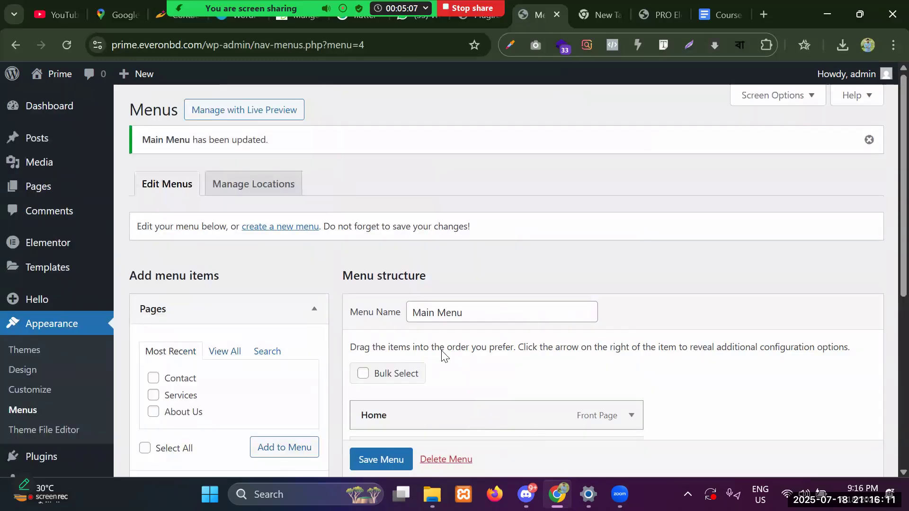
scroll(522, 279, down, 5)
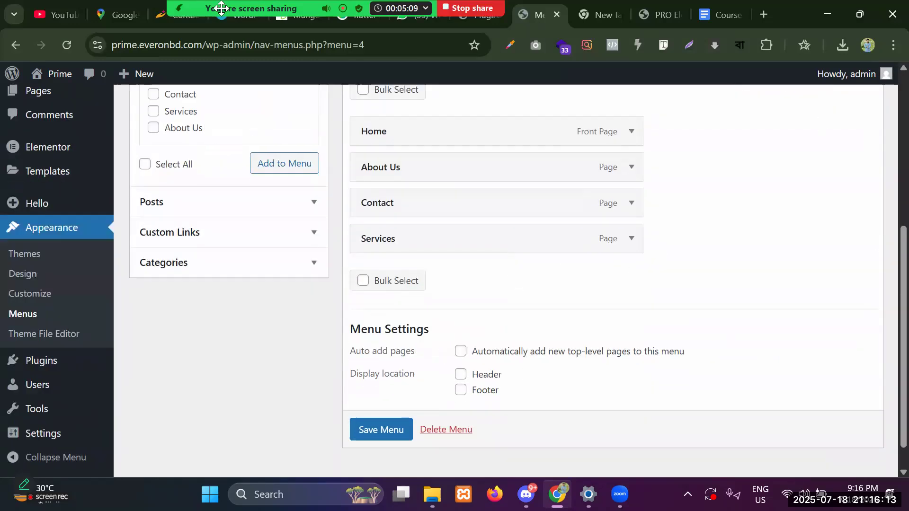
scroll(232, 215, up, 5)
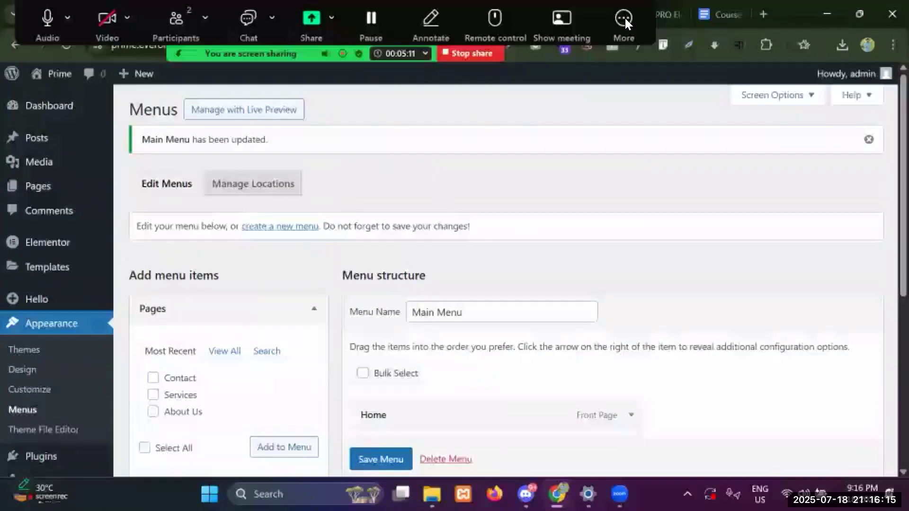
Hide Zoom's floating meeting controls and go to Elementor's Saved Templates list.
click(630, 32)
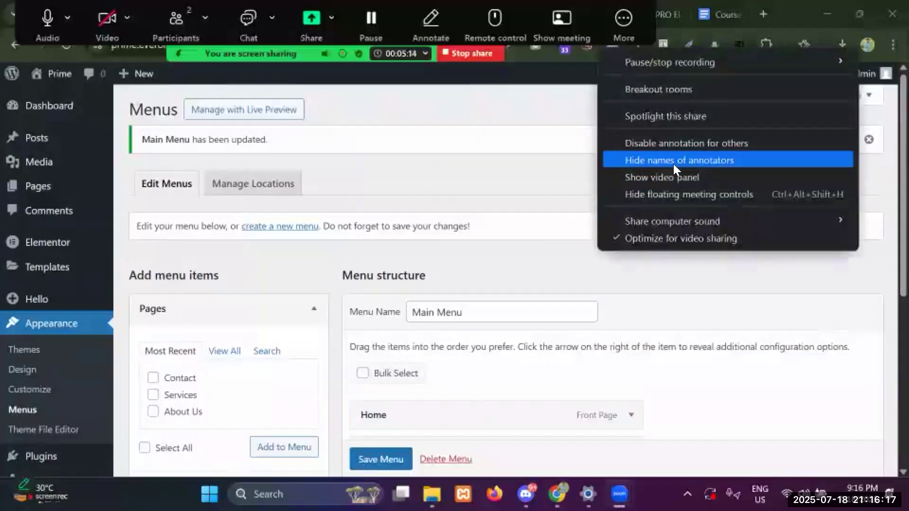
click(667, 198)
scroll(55, 219, down, 3)
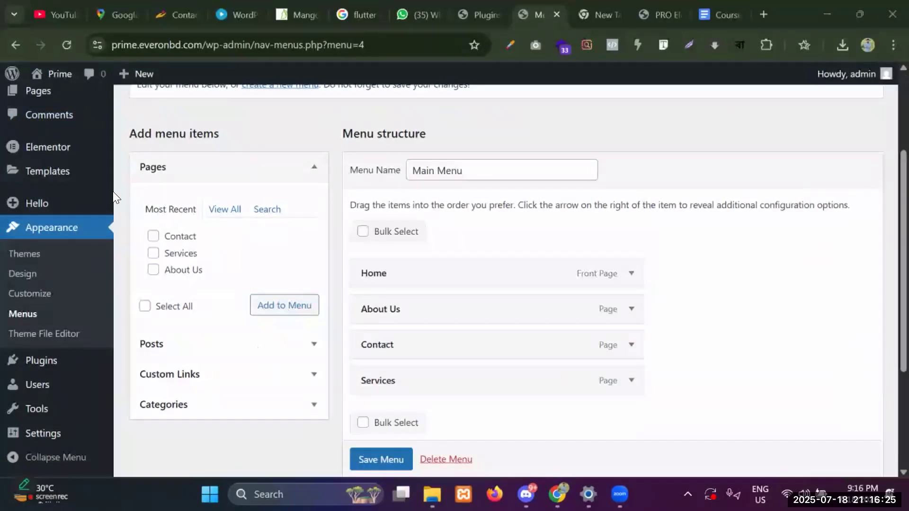
mouse_move(50, 186)
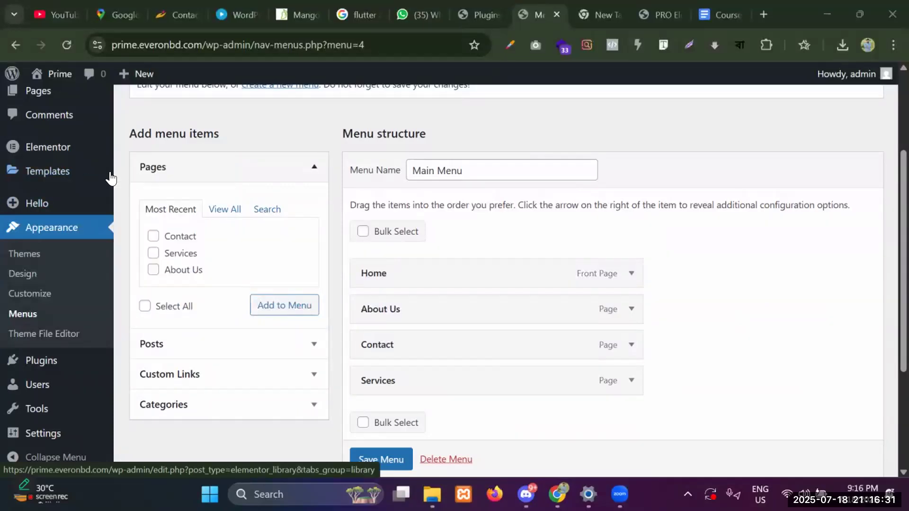
click(60, 176)
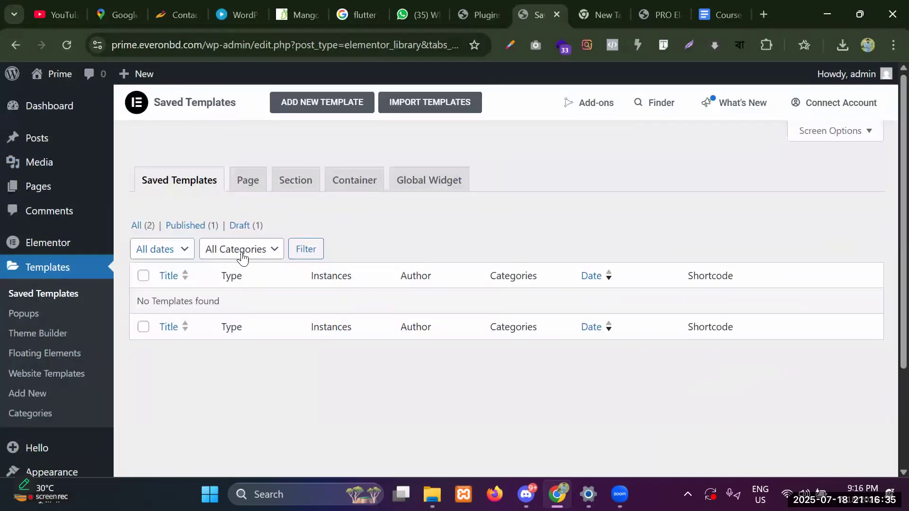
Filter Saved Templates to Drafts and trash the old 'header' template.
click(250, 232)
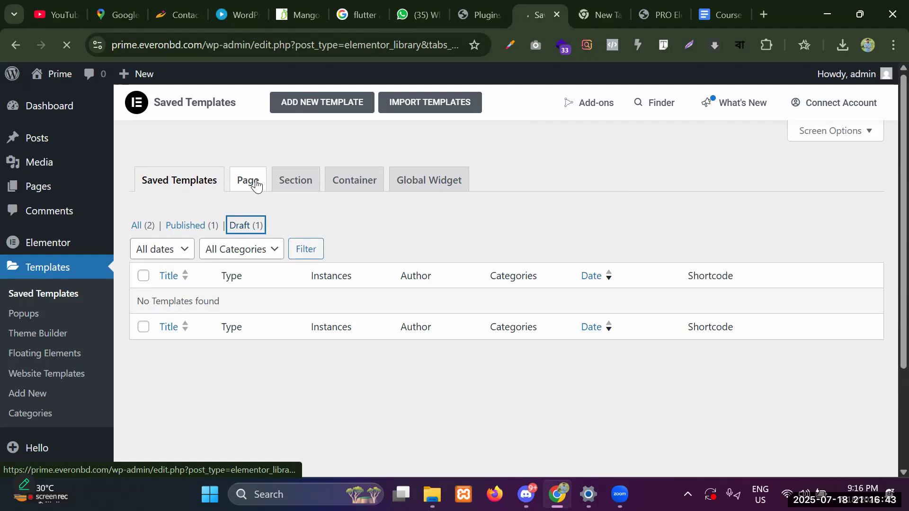
scroll(183, 307, down, 3)
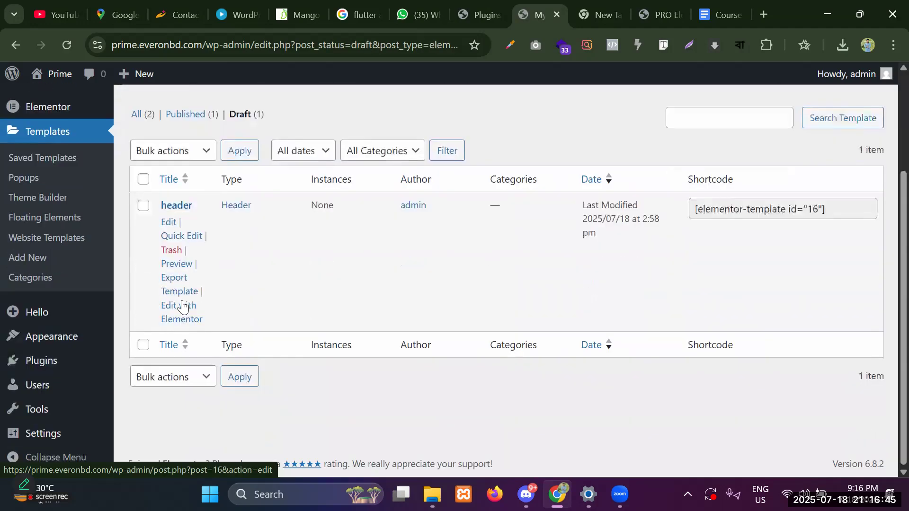
click(176, 252)
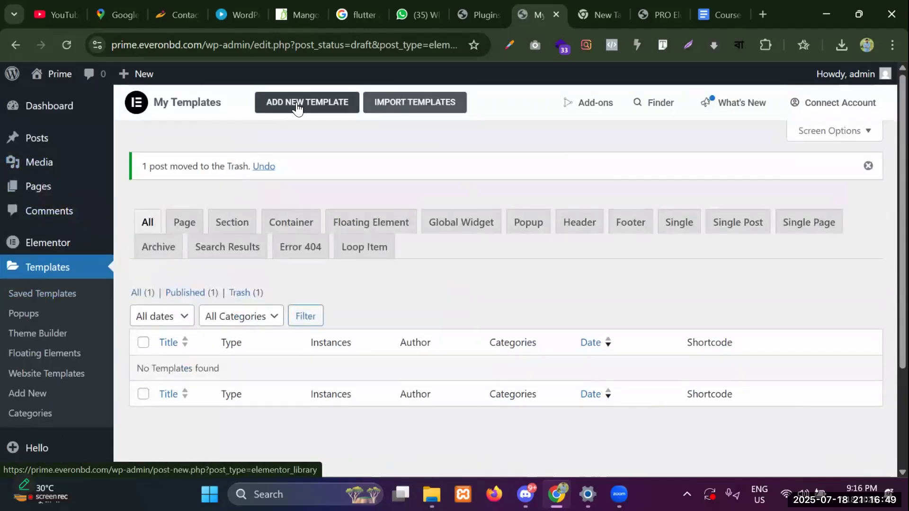
Create a Header-type template named 'header' and open it in the Elementor editor.
click(297, 107)
click(506, 265)
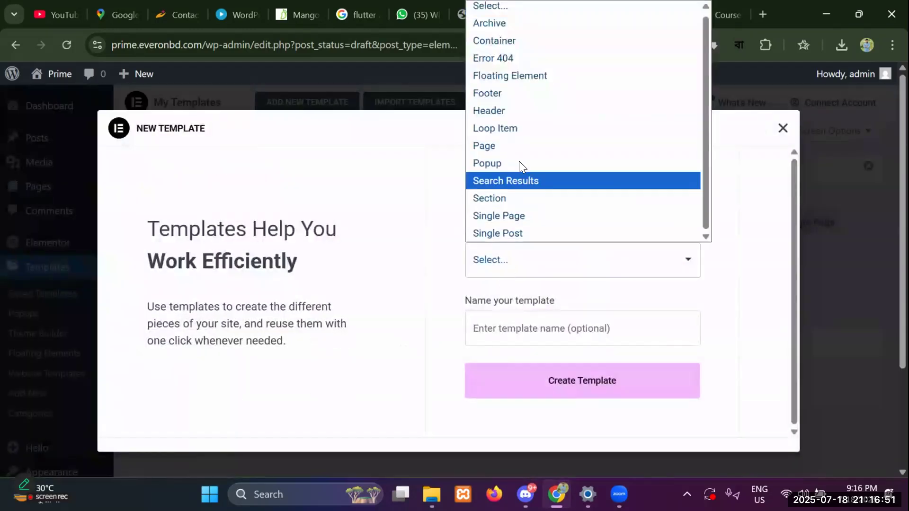
click(509, 109)
click(520, 327)
text(heade)
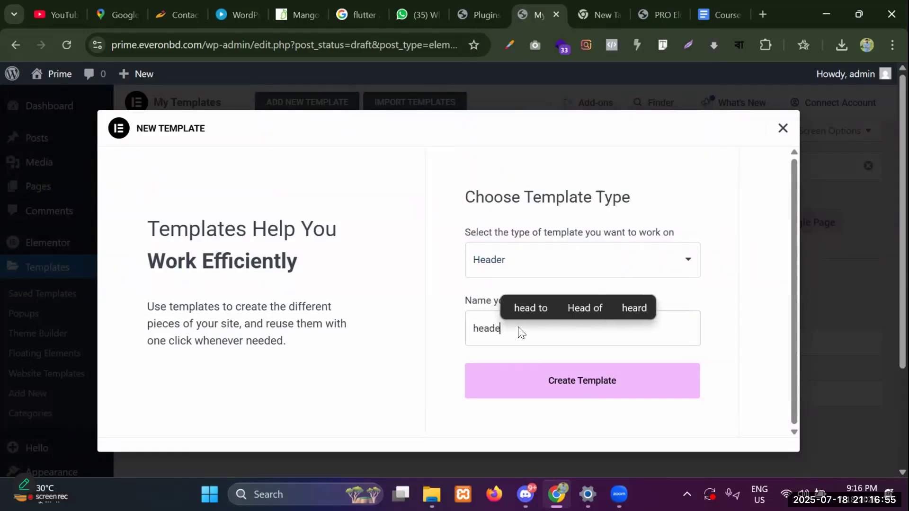
text(r)
click(556, 382)
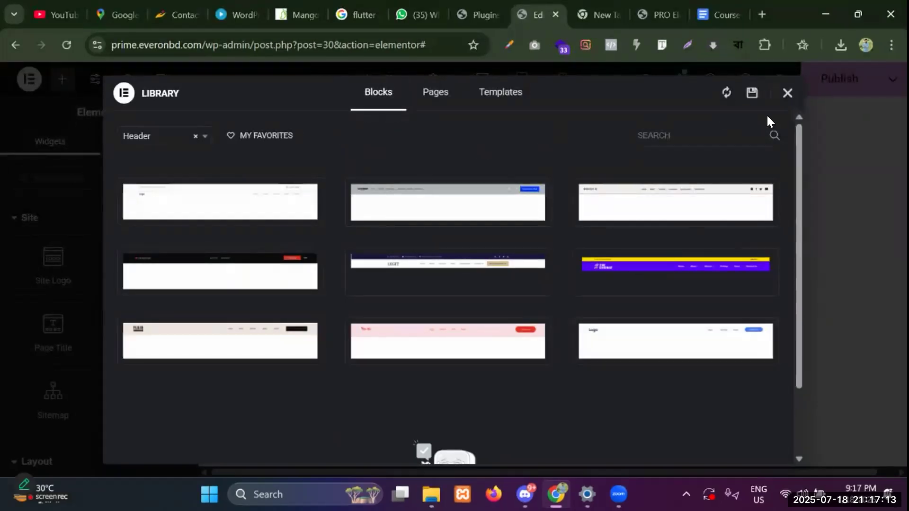
Close the template Library and add a flexbox container with a single-row structure.
click(787, 92)
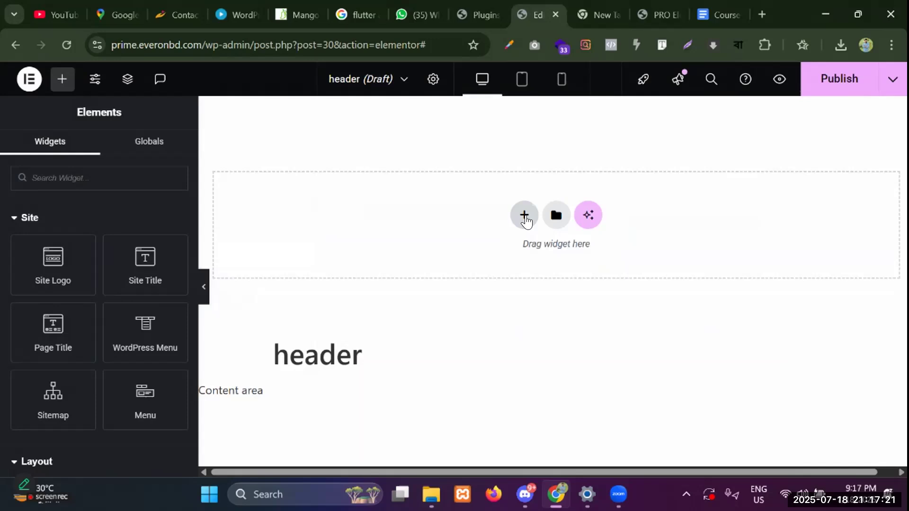
click(526, 217)
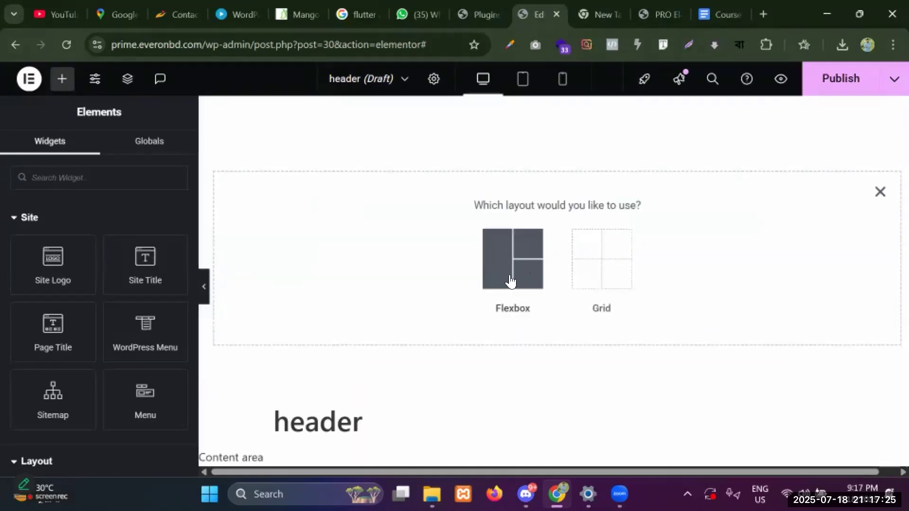
click(507, 253)
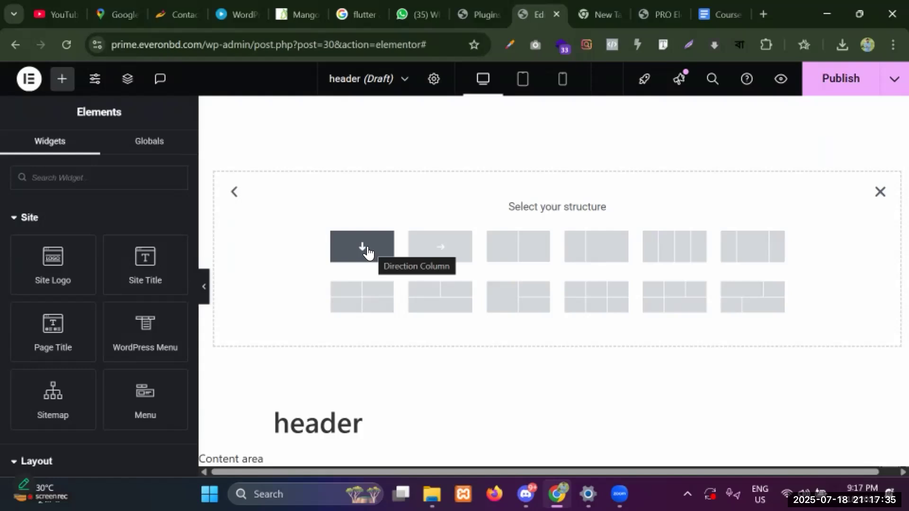
click(432, 250)
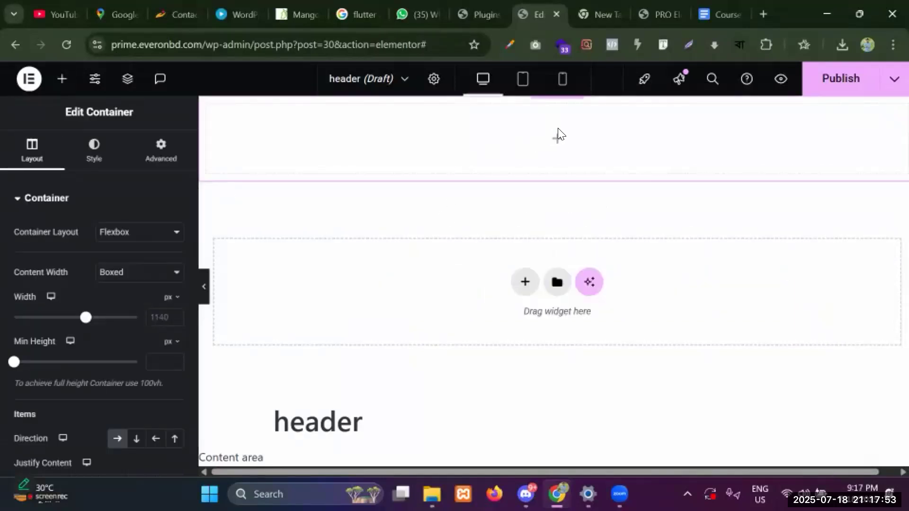
Place a nested container in the header row and duplicate it into three columns.
mouse_move(551, 111)
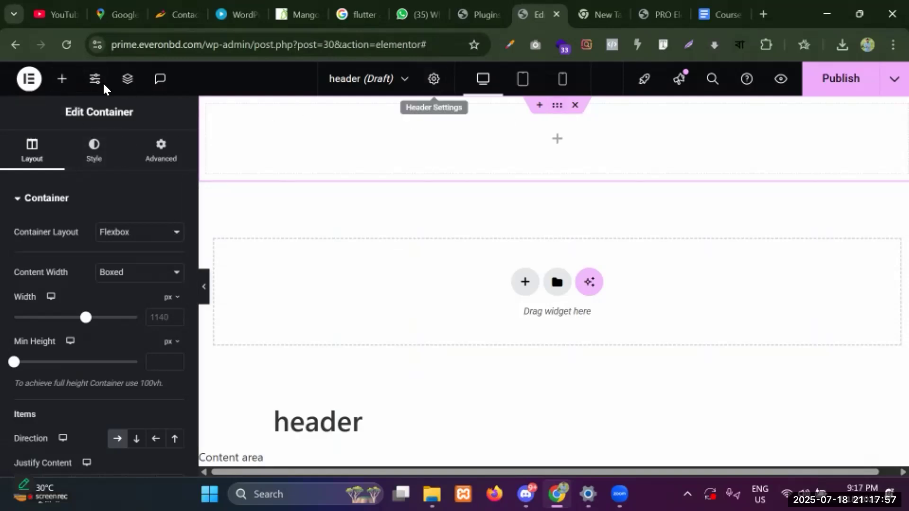
click(62, 80)
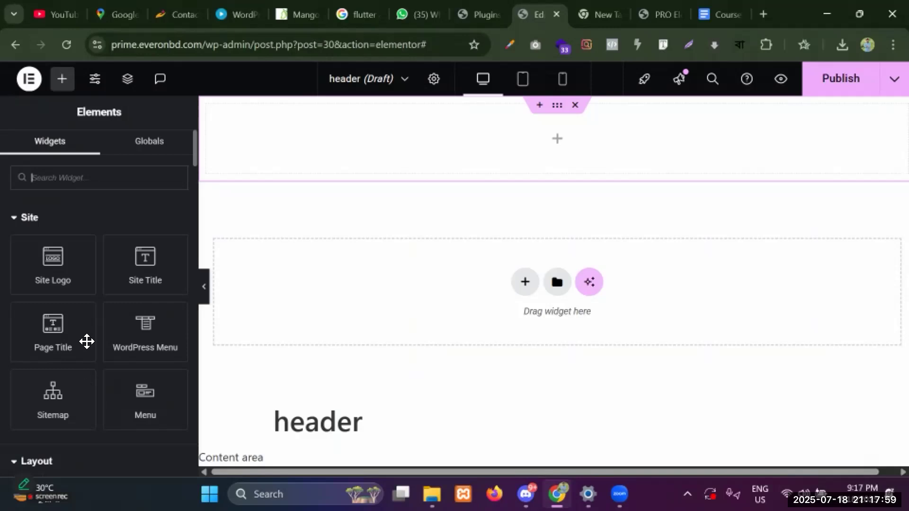
scroll(85, 337, down, 3)
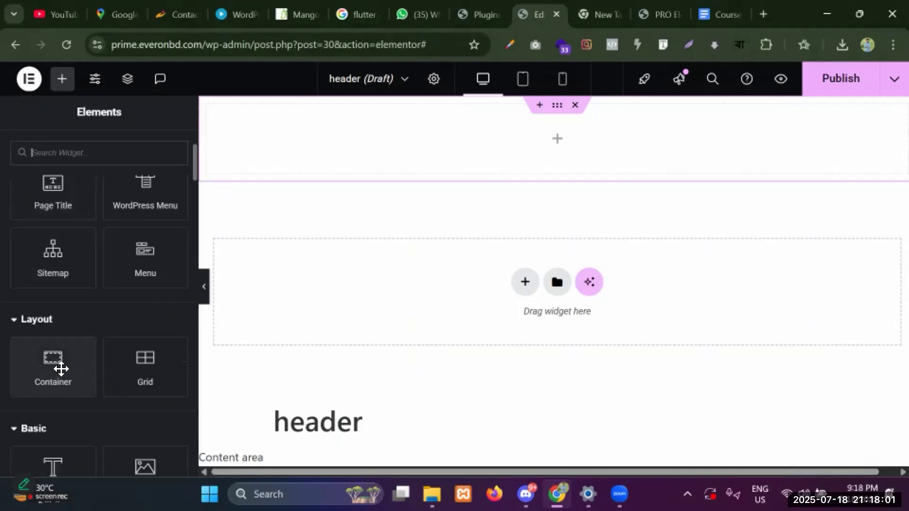
drag(44, 379, 289, 145)
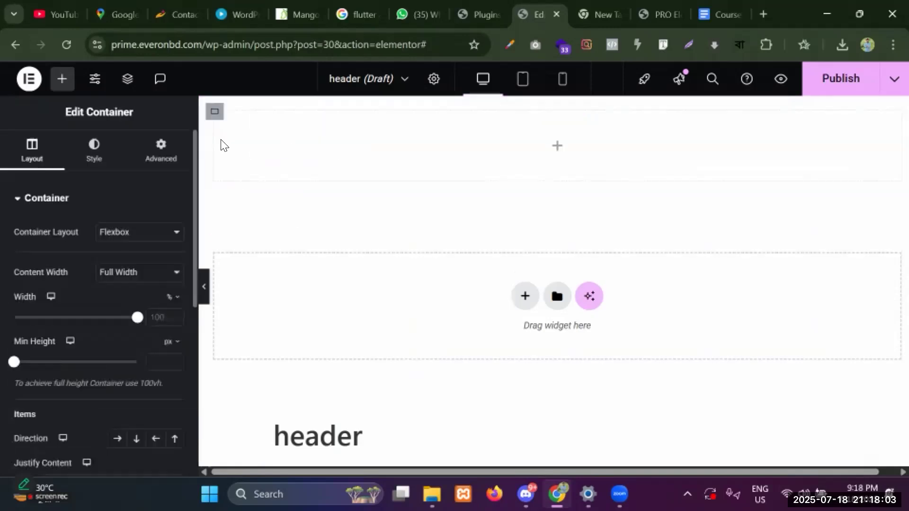
right_click(217, 118)
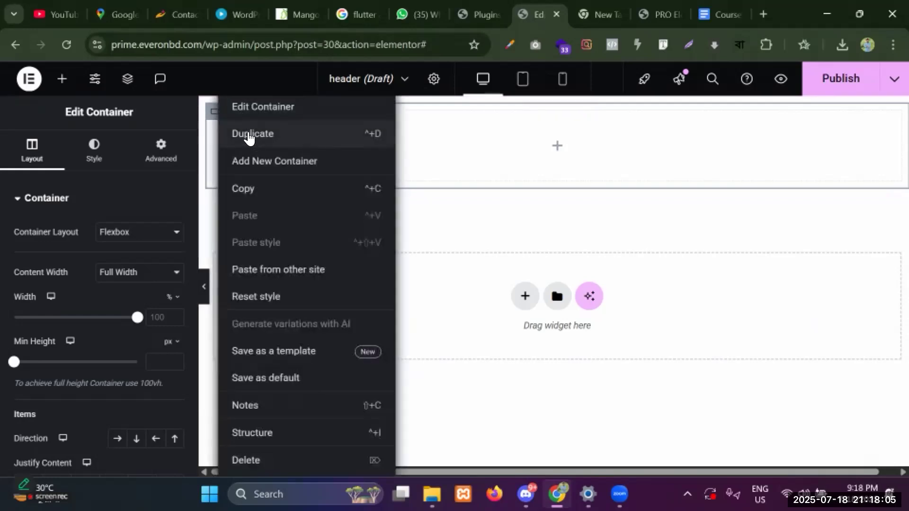
click(249, 135)
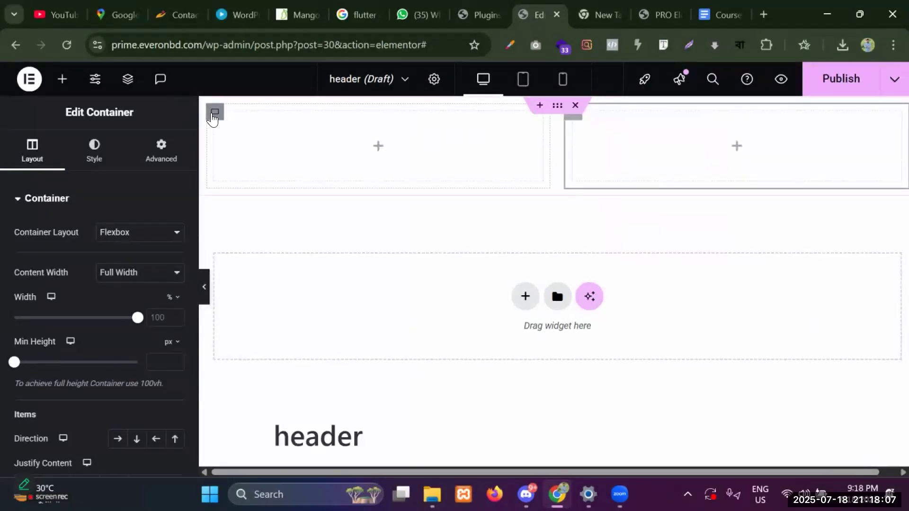
right_click(214, 115)
click(236, 137)
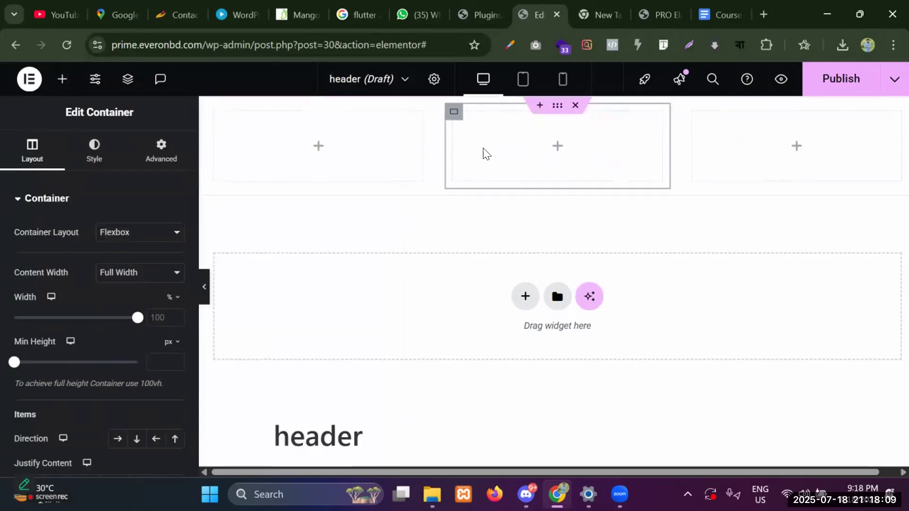
Narrow the left column and widen the middle column to about 60%.
drag(663, 146, 758, 151)
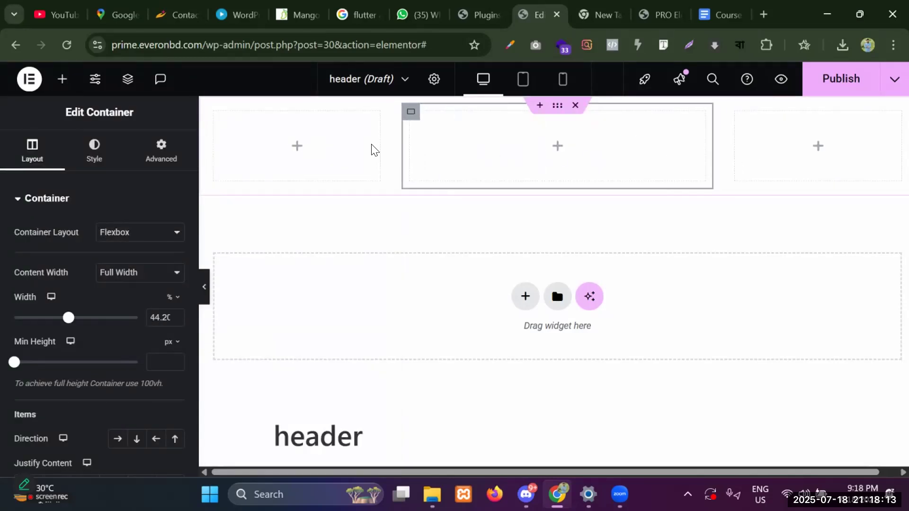
drag(385, 148, 322, 154)
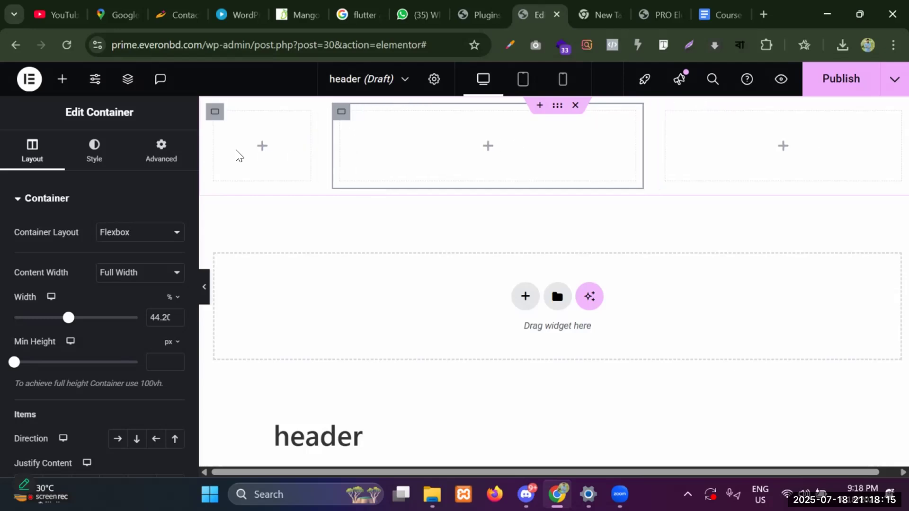
click(268, 155)
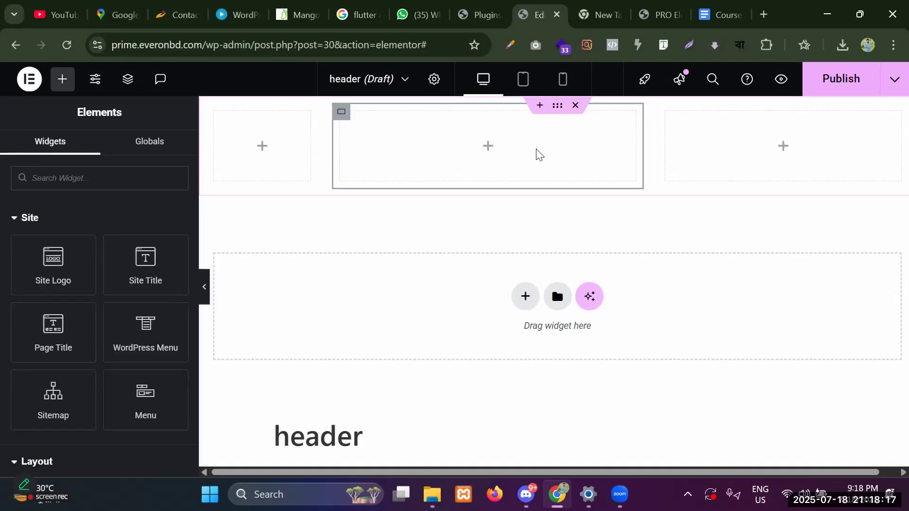
drag(640, 145, 752, 149)
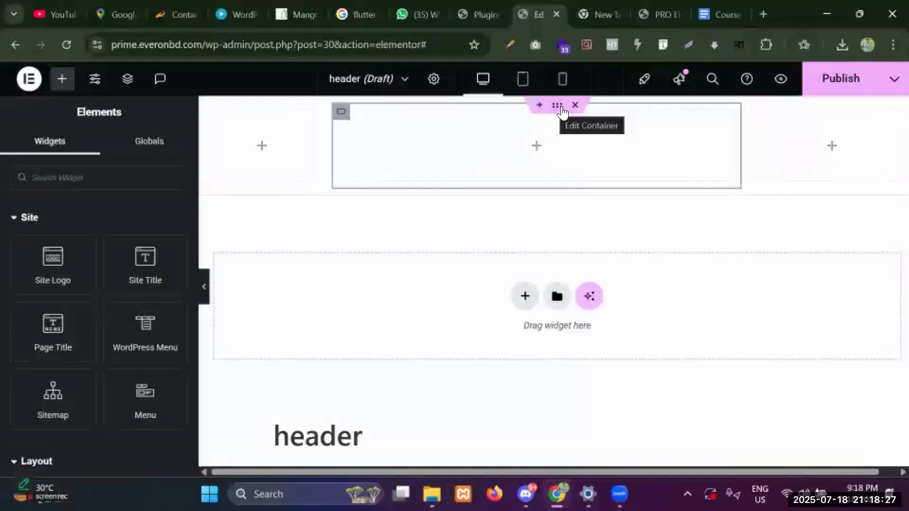
Open the header container's settings, keep content width Boxed, and switch to Style.
click(559, 108)
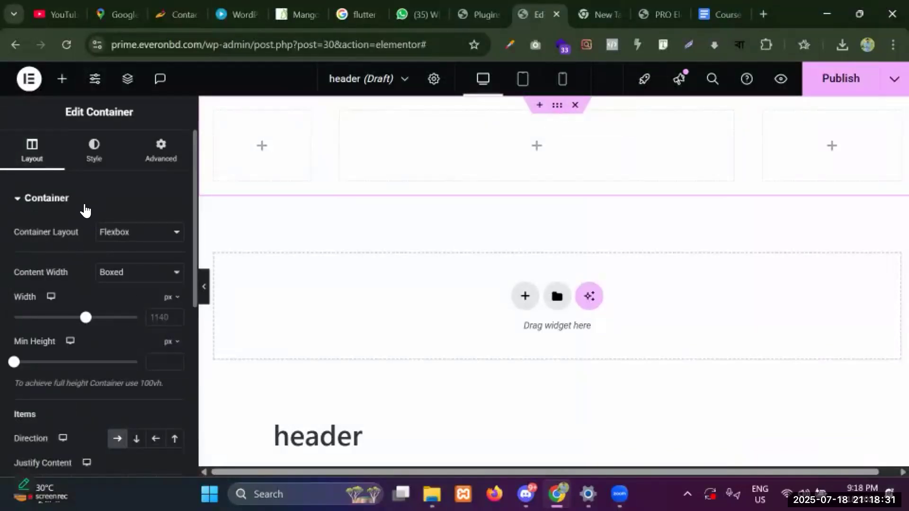
scroll(85, 209, down, 7)
scroll(85, 198, up, 6)
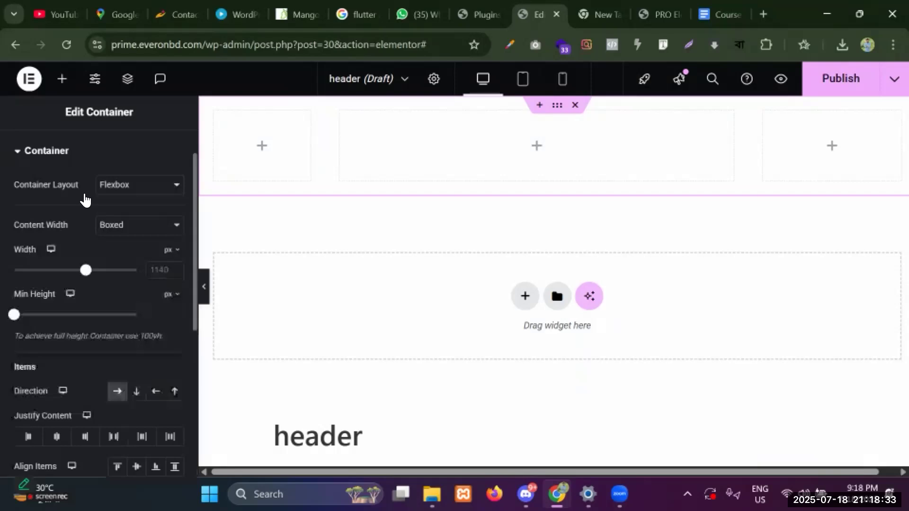
scroll(87, 204, up, 1)
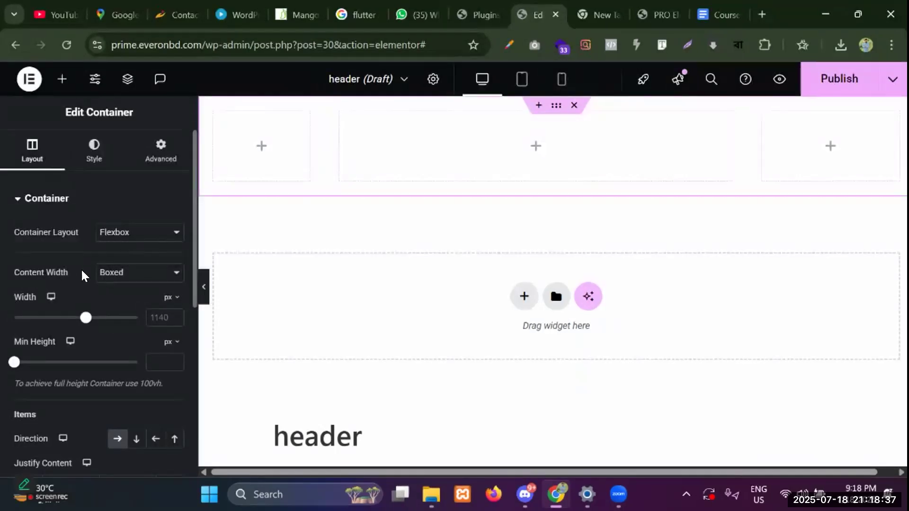
click(133, 281)
click(132, 276)
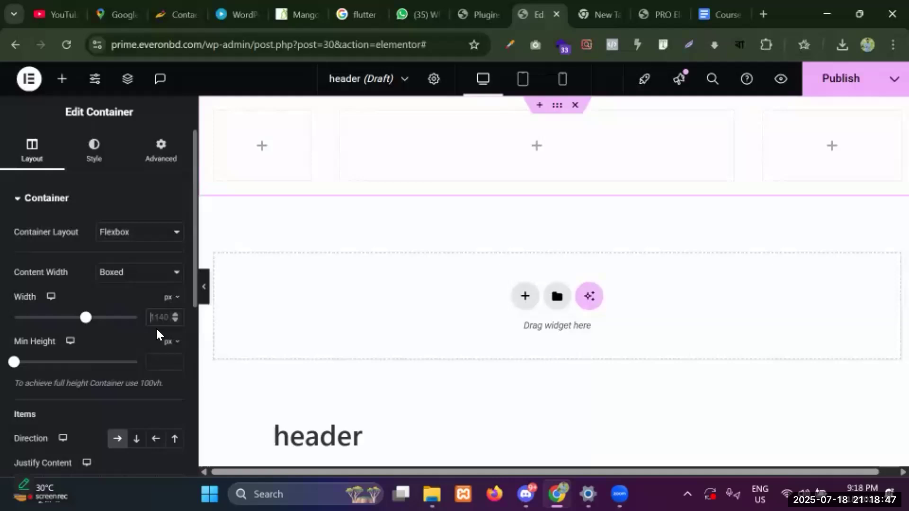
scroll(92, 377, down, 2)
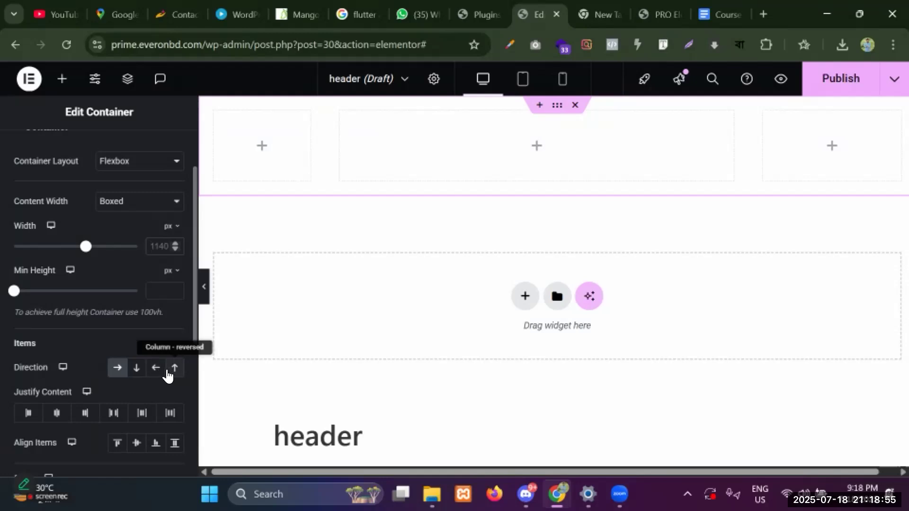
scroll(71, 377, down, 2)
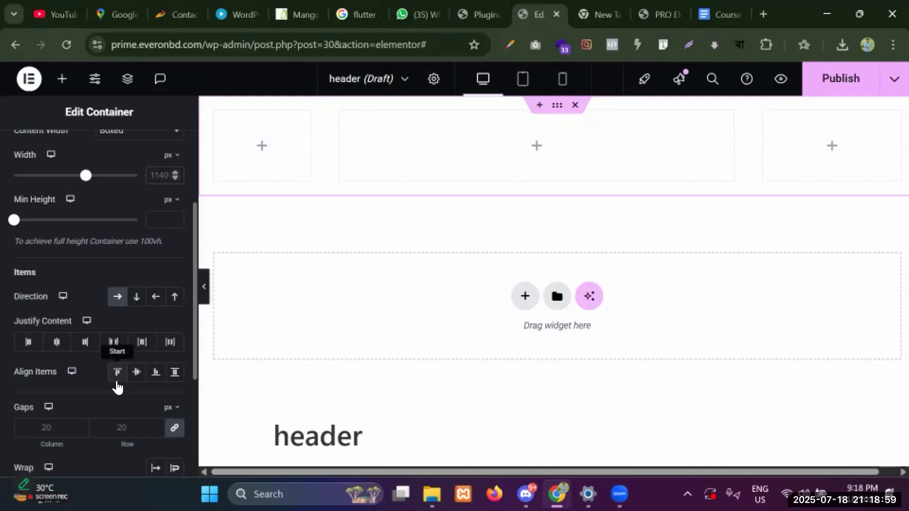
scroll(116, 391, down, 5)
scroll(94, 385, up, 10)
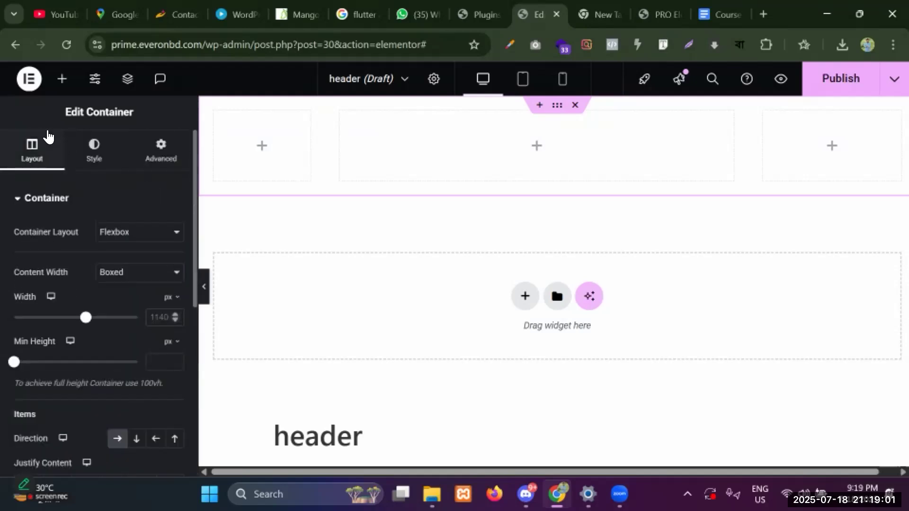
click(93, 156)
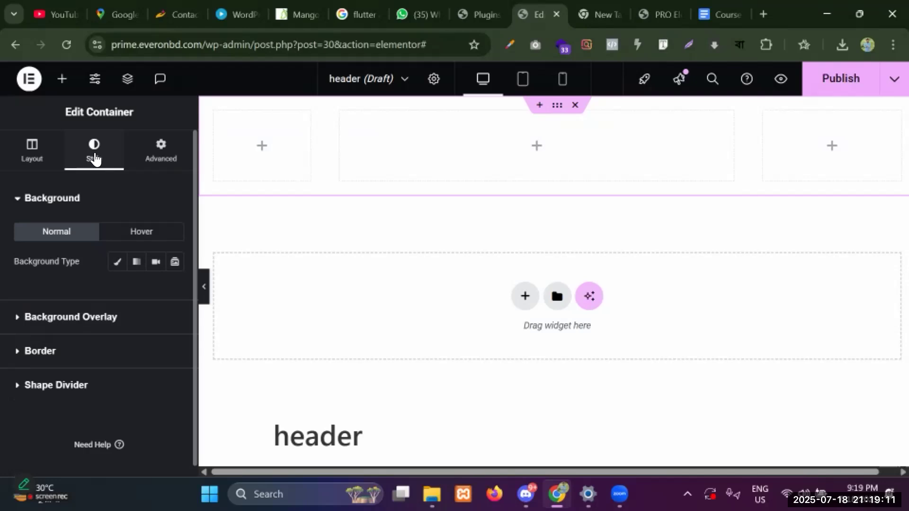
Set the container's background type to Classic and start a new Chrome tab.
click(118, 263)
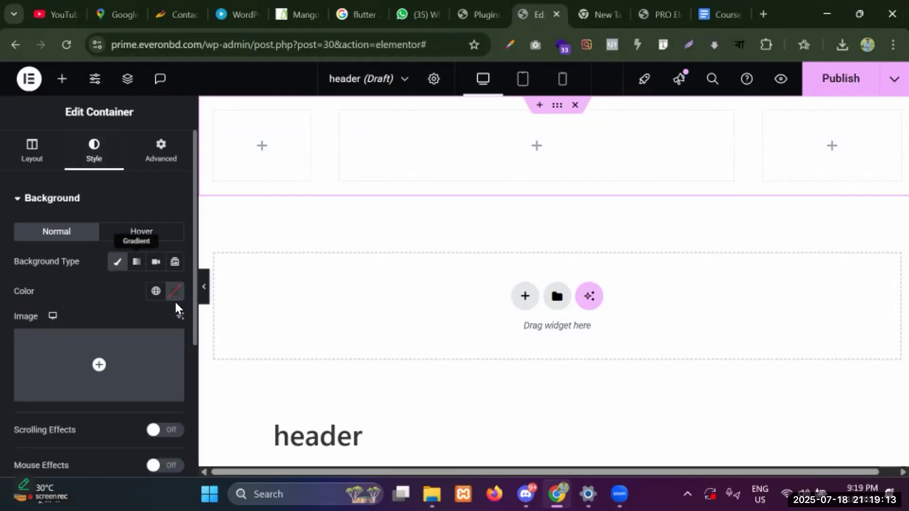
click(761, 14)
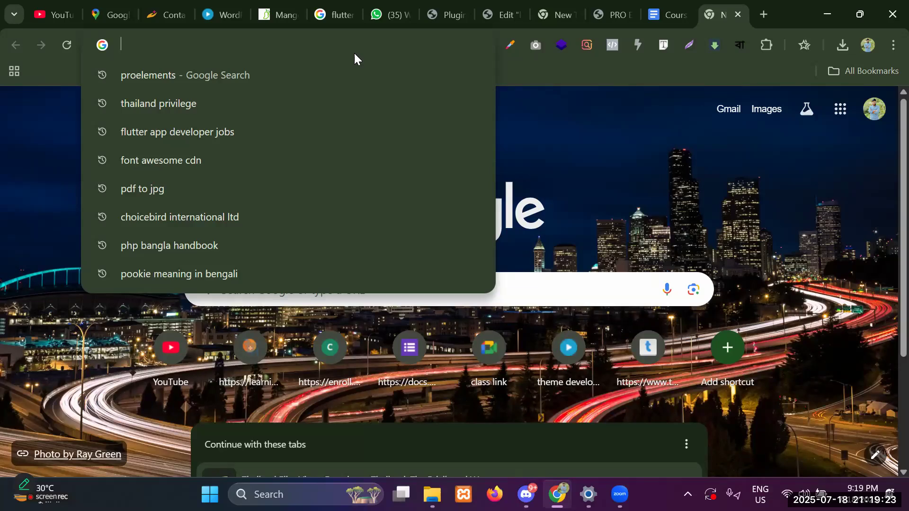
Load thailandelitevisa.com and bring up the save options for its logo image.
text(th)
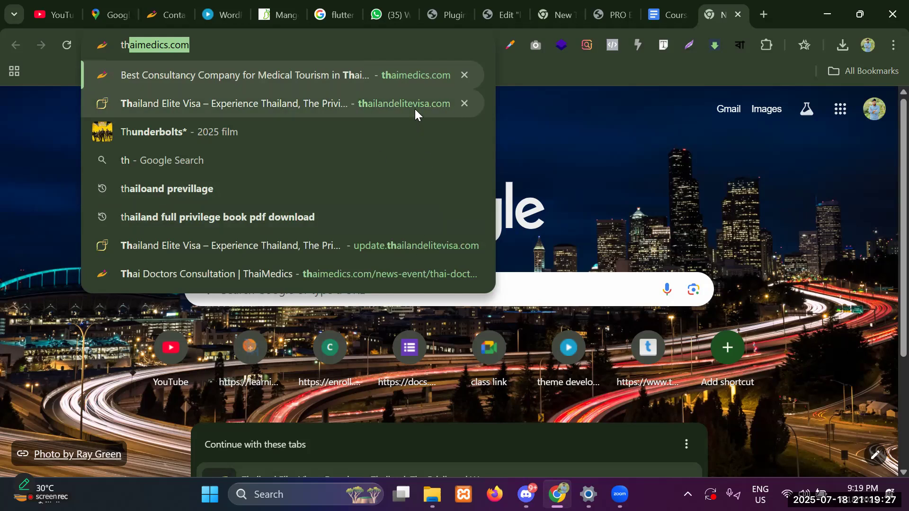
key(Down)
key(Return)
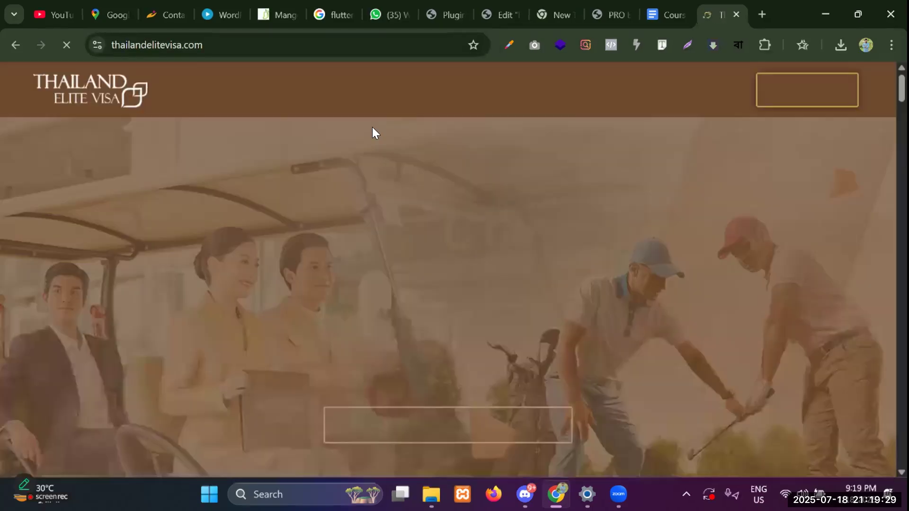
right_click(98, 77)
Save the site logo image to the computer as logo-p-02.png.
click(174, 291)
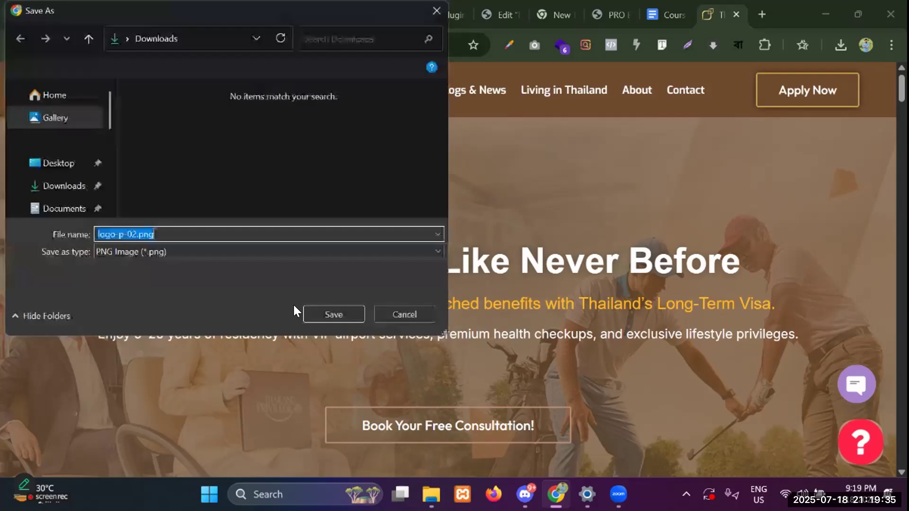
click(313, 315)
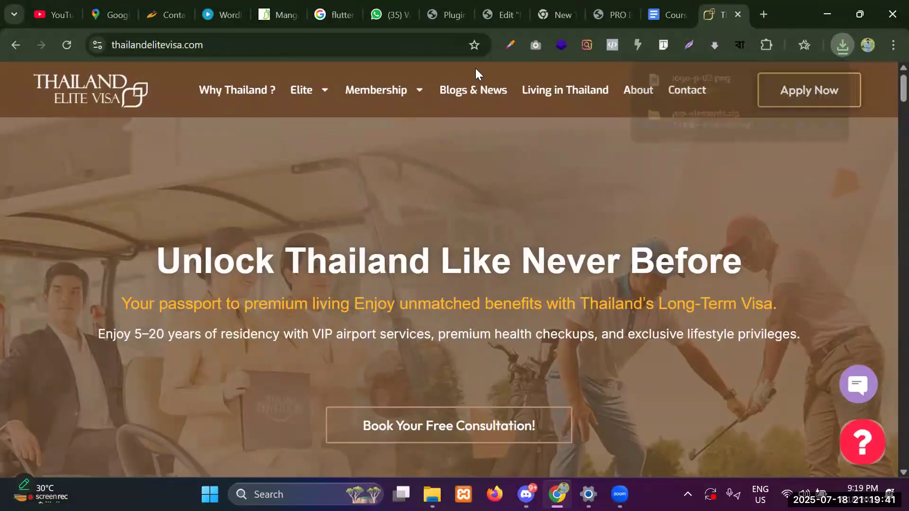
click(684, 44)
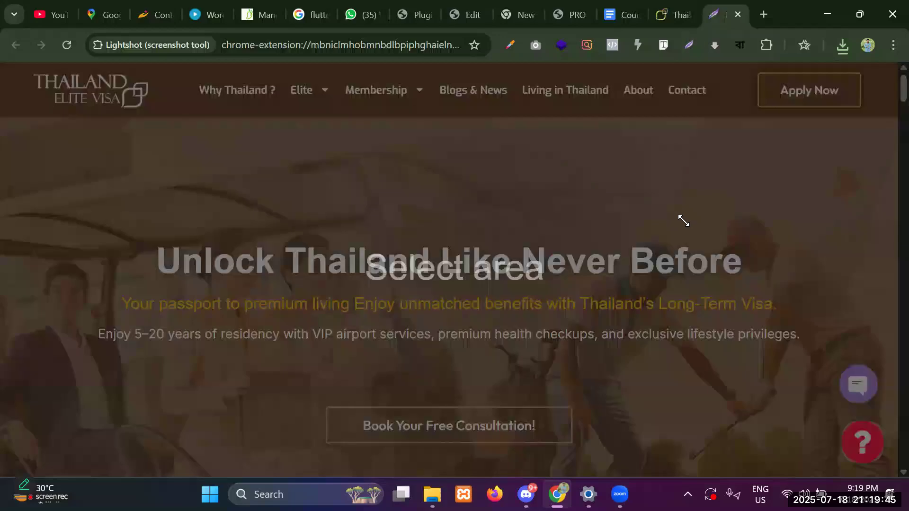
drag(609, 149, 684, 223)
key(Escape)
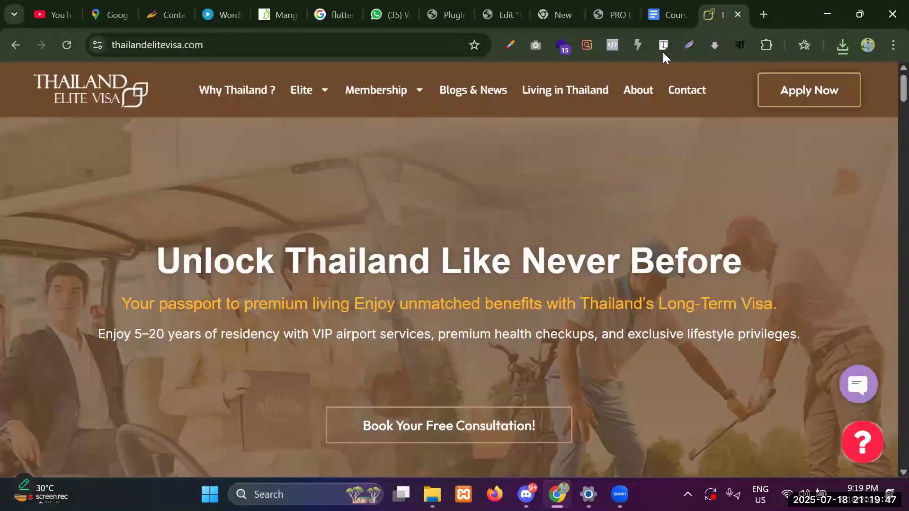
Sample the header's brown #6e4a2d with the Color Picker extension, copy it, and return to Elementor.
click(507, 44)
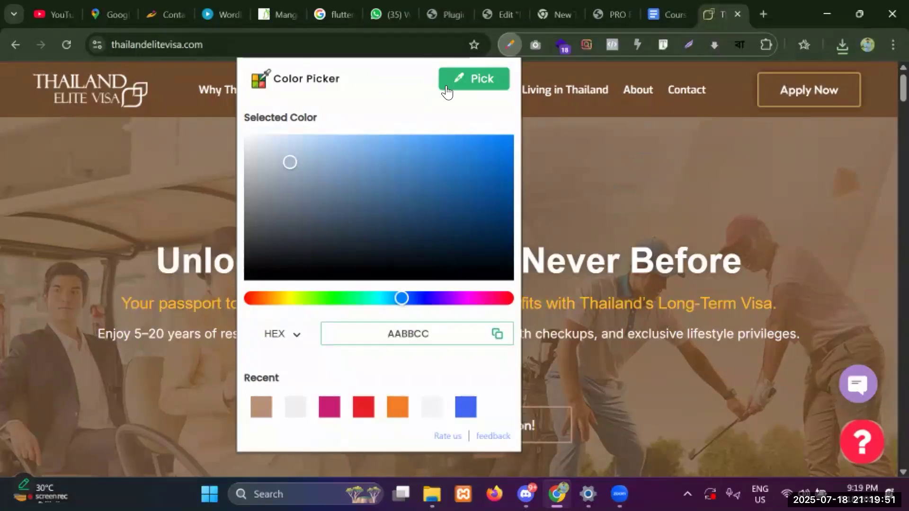
click(469, 78)
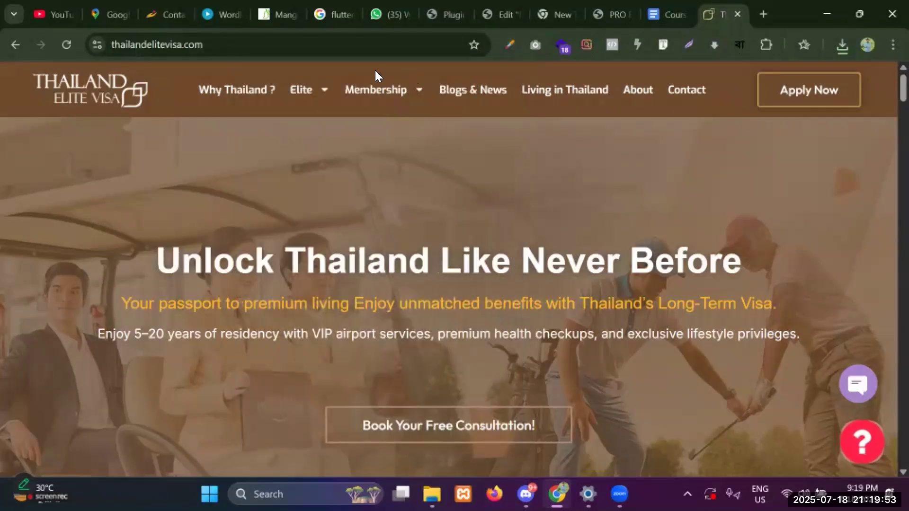
click(480, 90)
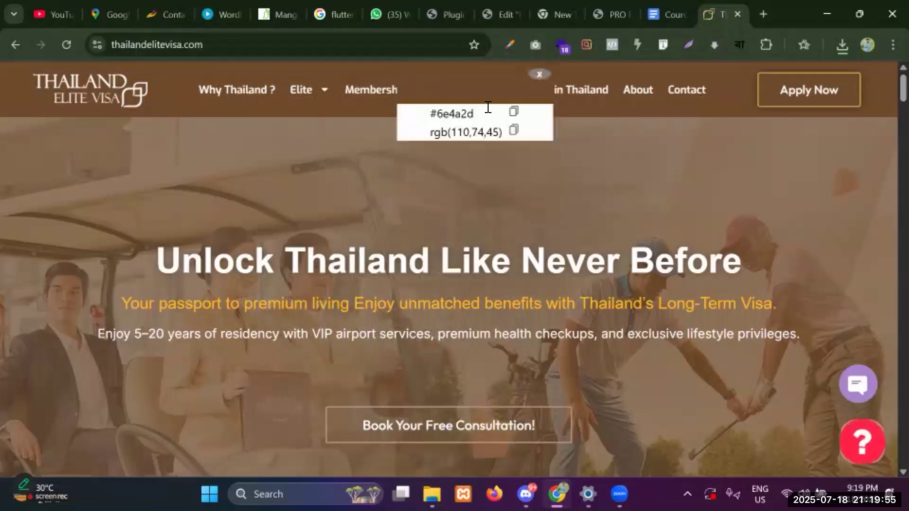
click(488, 107)
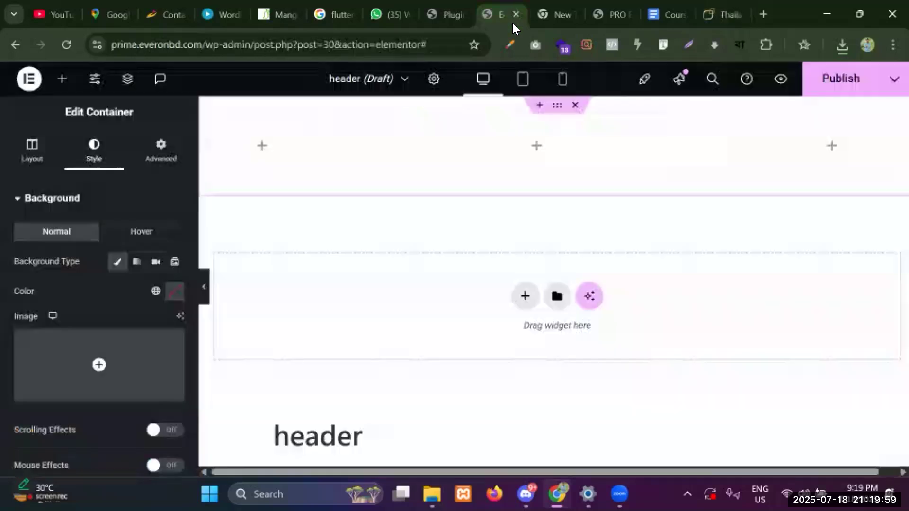
click(512, 11)
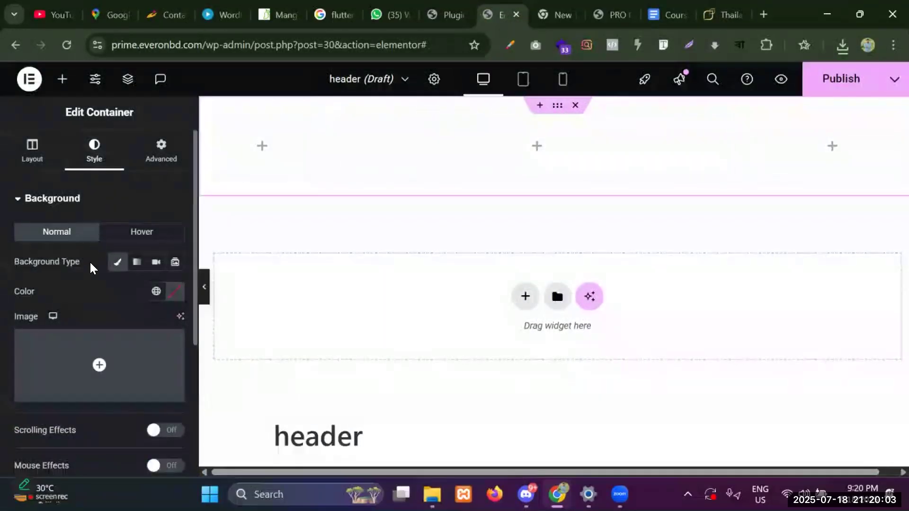
Give the header container a classic background of brown #6e4a2d.
click(118, 266)
click(118, 266)
click(175, 292)
click(373, 393)
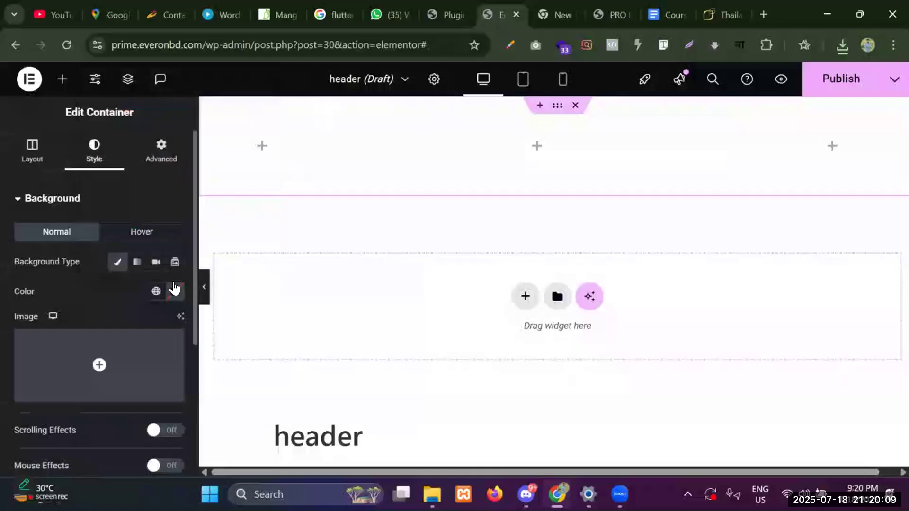
click(175, 290)
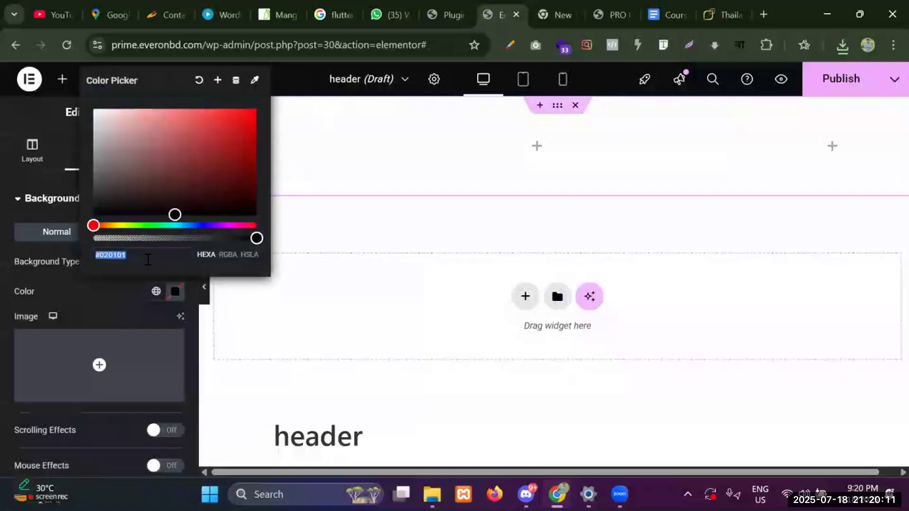
key(ctrl+v)
click(116, 289)
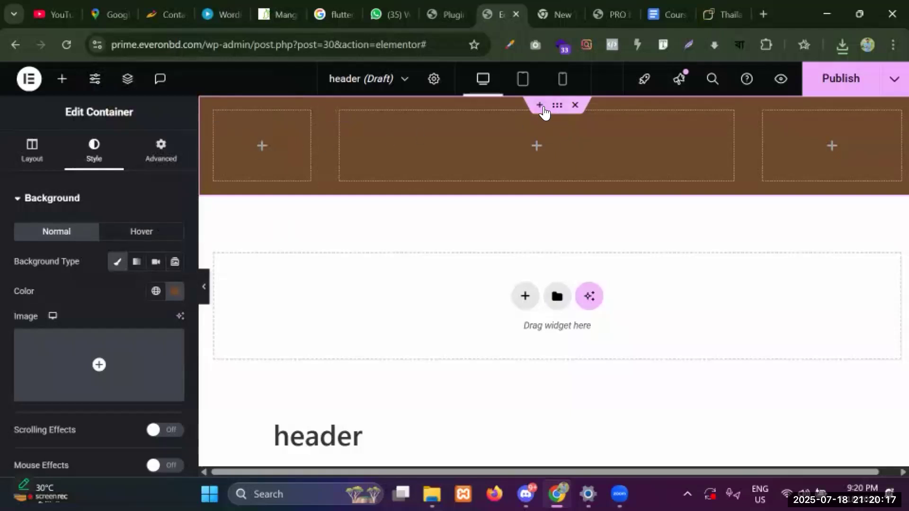
Set the header container's margin and padding to 0 on all sides.
click(161, 153)
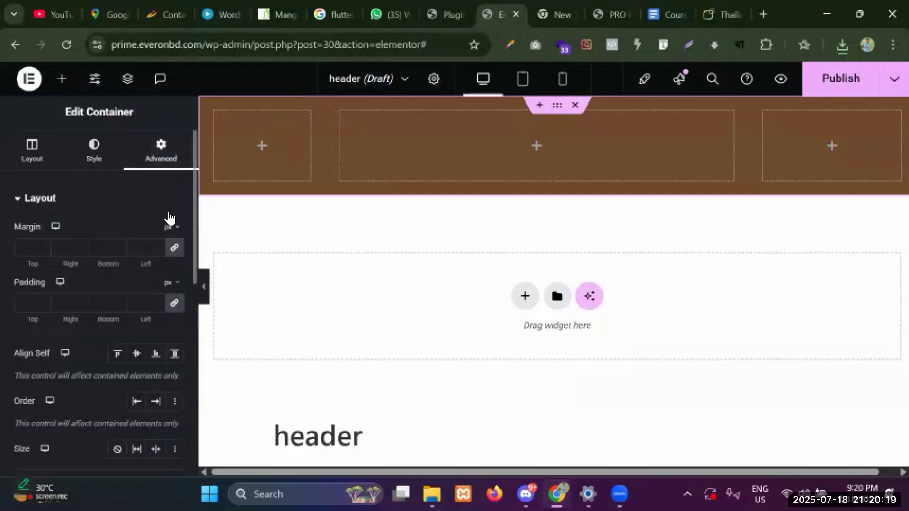
click(94, 151)
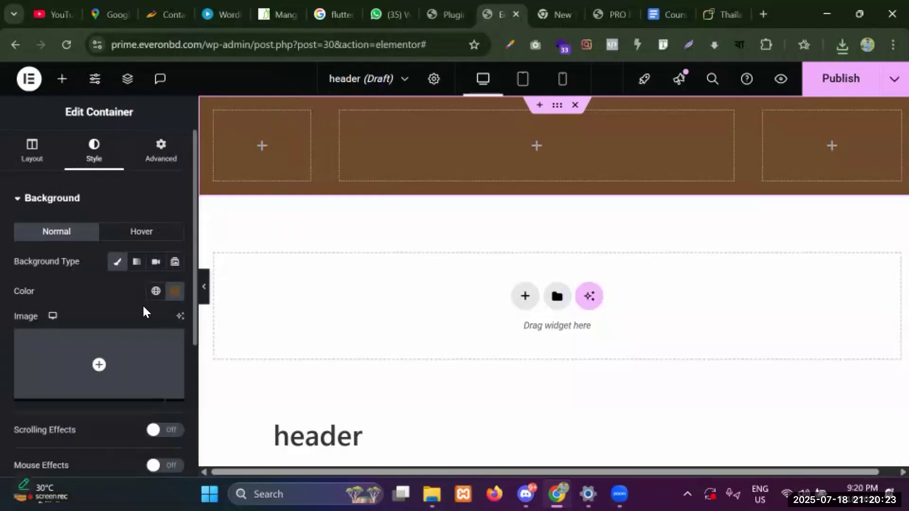
click(161, 156)
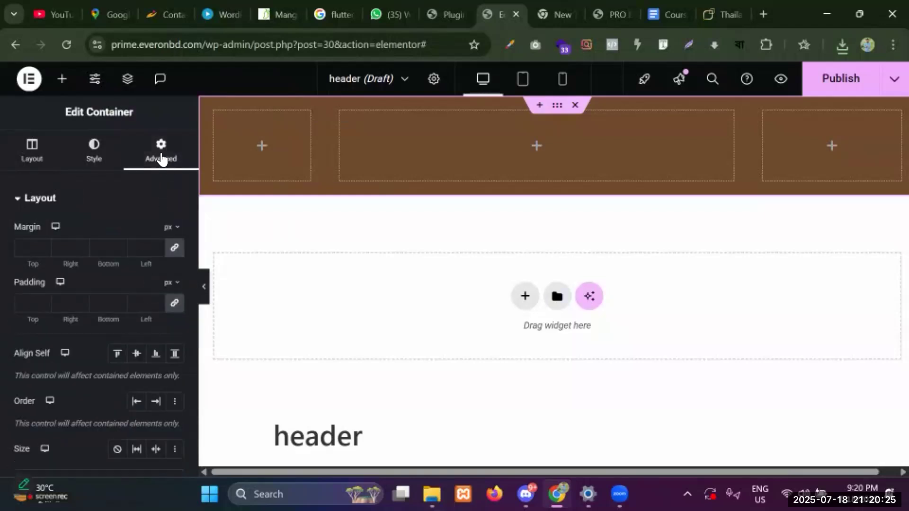
click(175, 248)
click(174, 305)
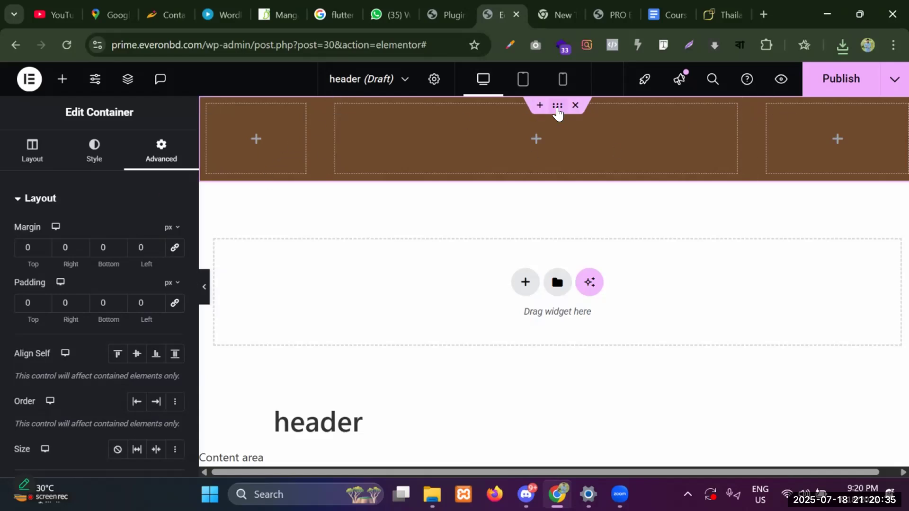
click(63, 79)
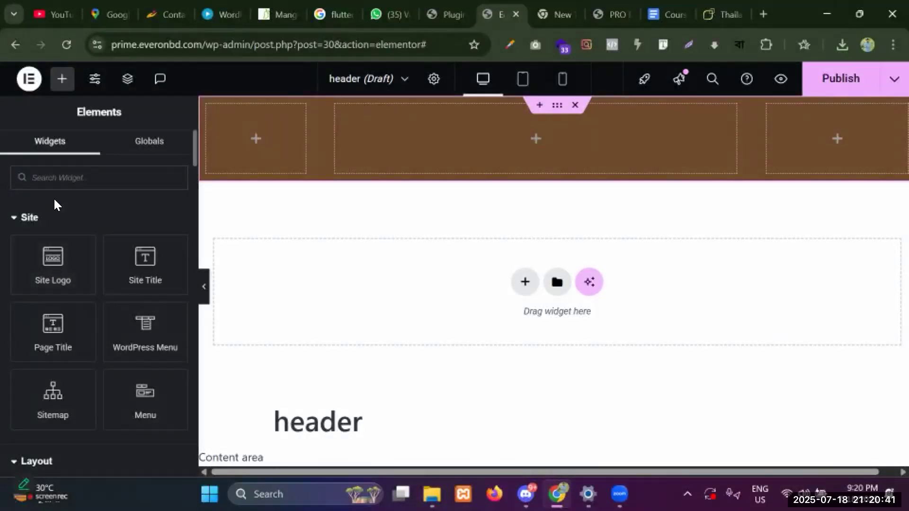
Drag an Image widget from the Elements panel into the header's left inner box.
scroll(52, 211, down, 5)
scroll(53, 213, up, 5)
scroll(45, 233, down, 5)
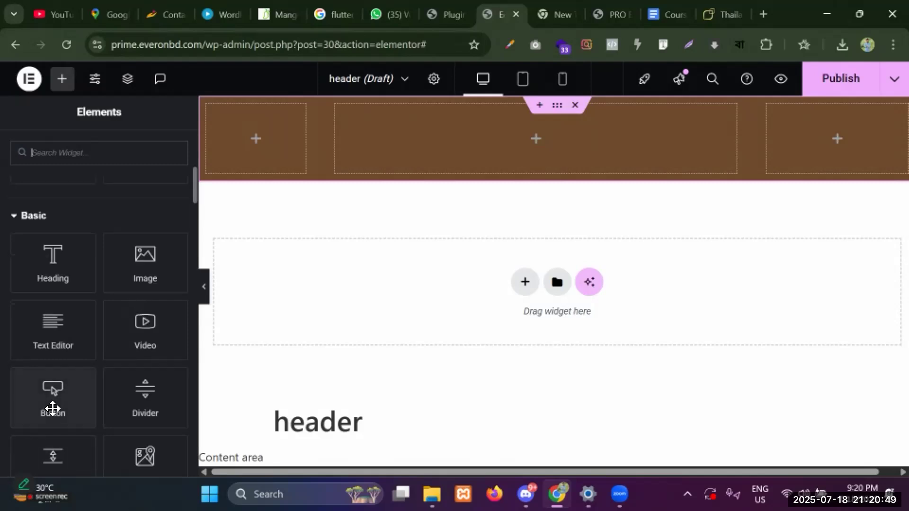
scroll(164, 365, down, 5)
scroll(69, 350, down, 7)
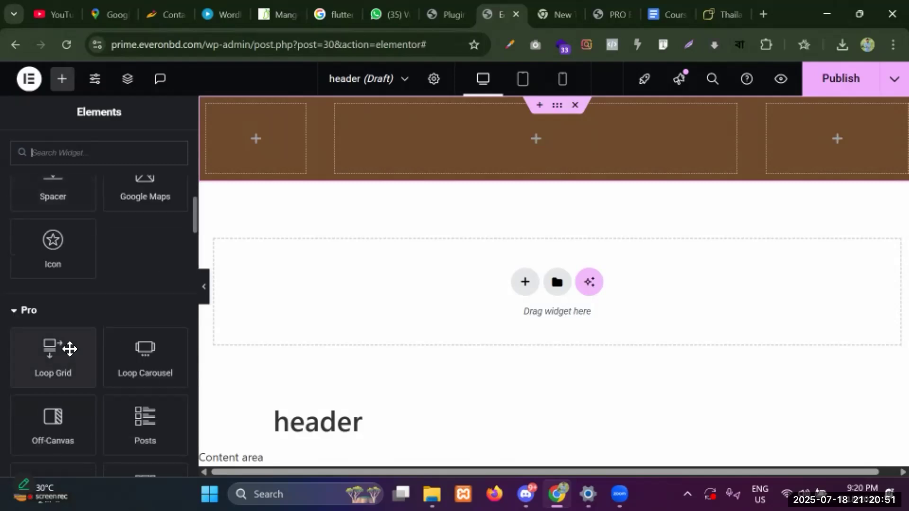
scroll(70, 350, up, 16)
scroll(69, 350, up, 3)
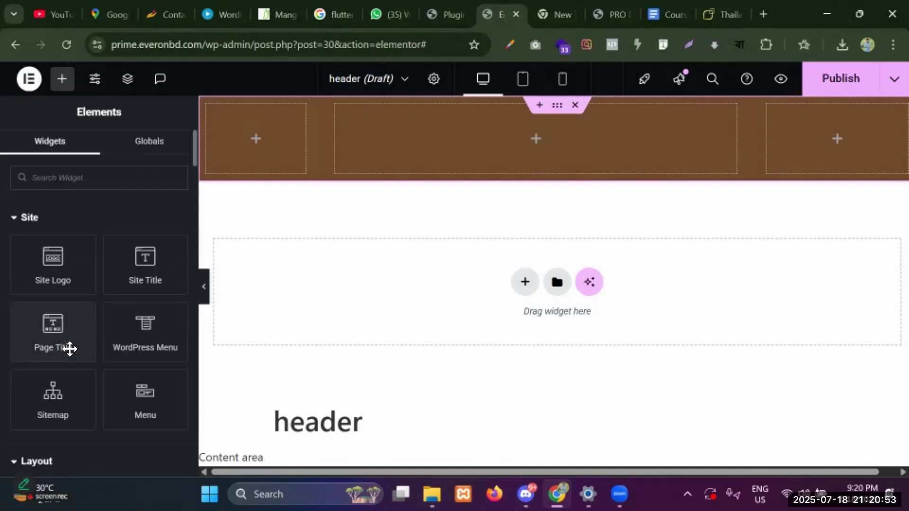
scroll(70, 348, down, 3)
scroll(70, 348, up, 3)
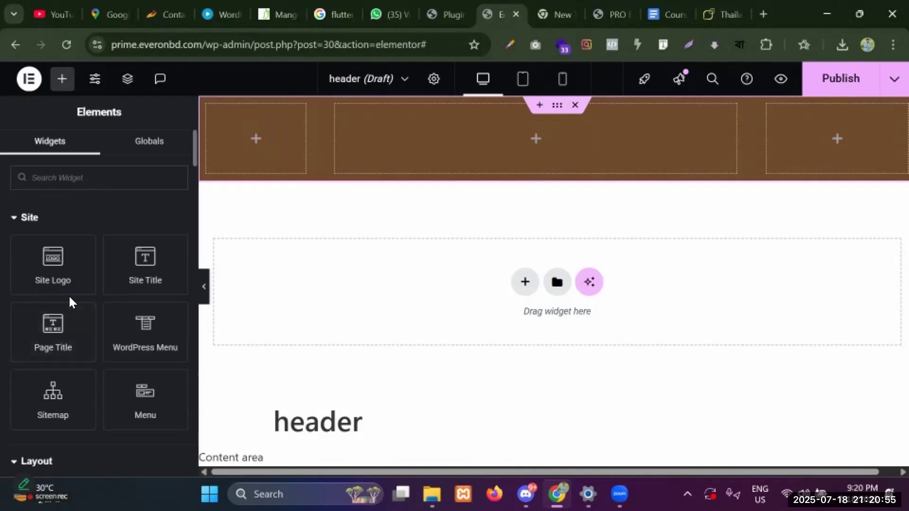
scroll(69, 294, down, 2)
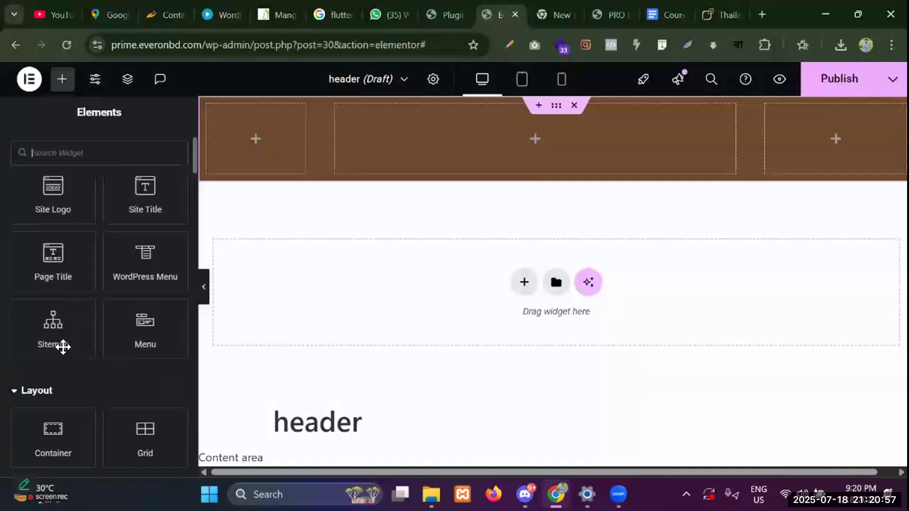
scroll(67, 307, down, 3)
drag(157, 416, 252, 132)
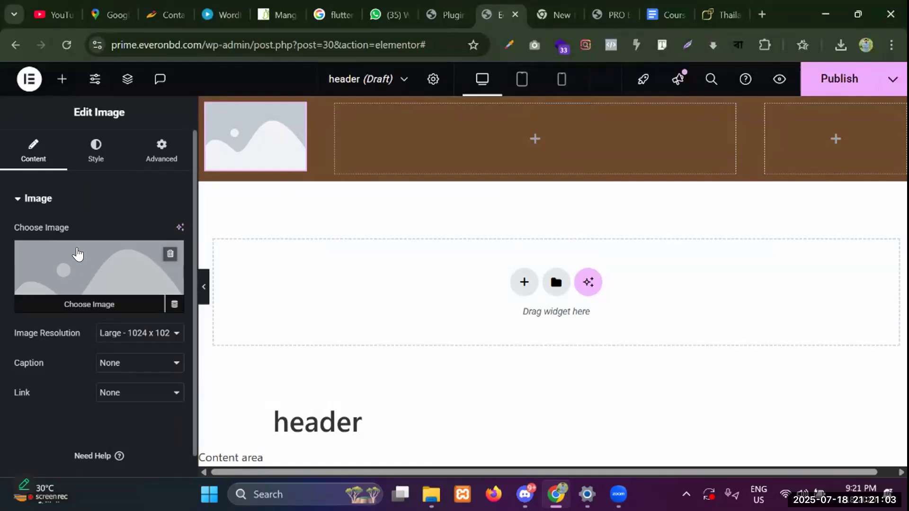
Upload logo-p-02.png and use it as the header Image widget's picture.
click(85, 274)
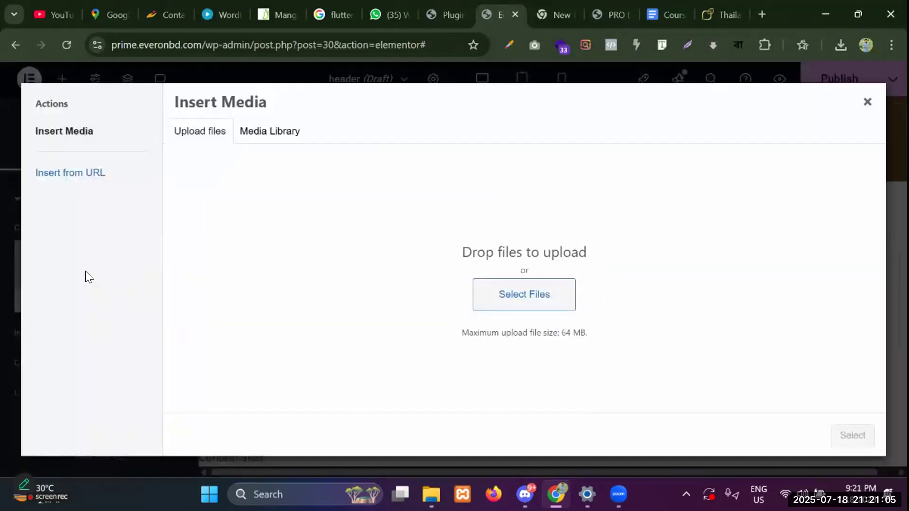
click(536, 299)
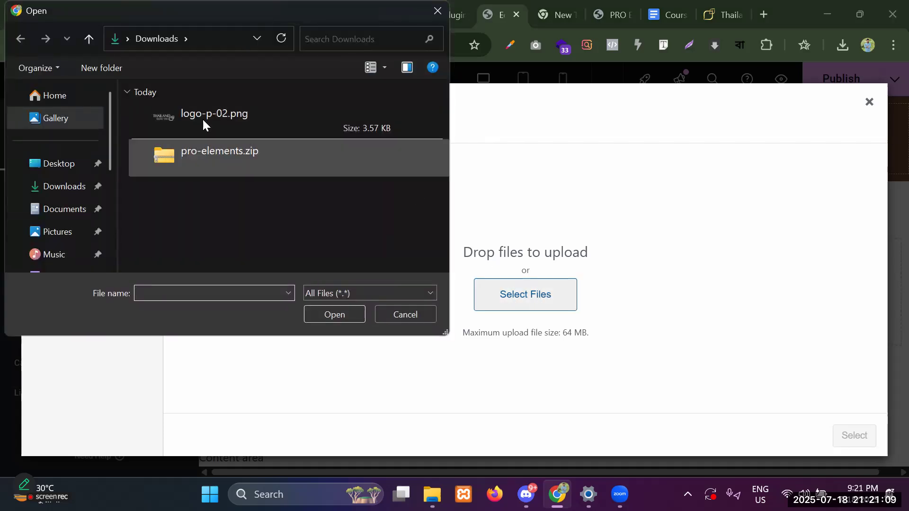
double_click(200, 122)
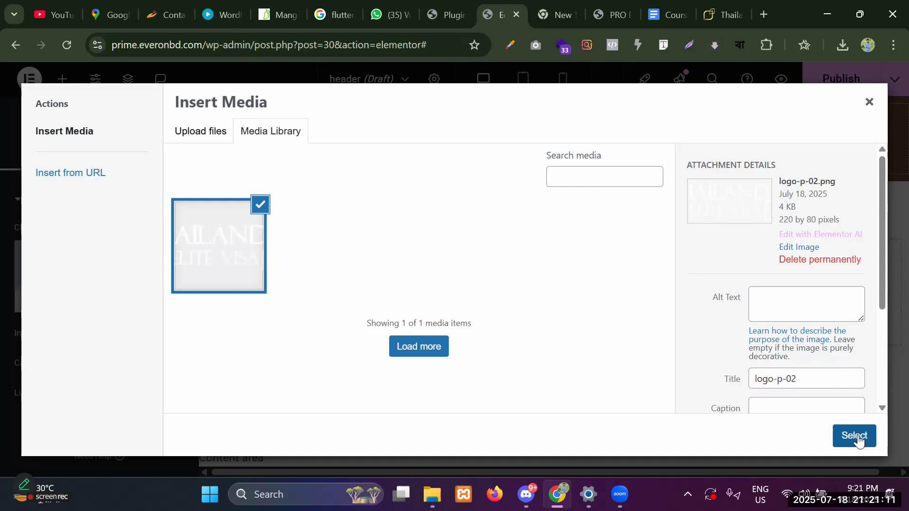
click(854, 437)
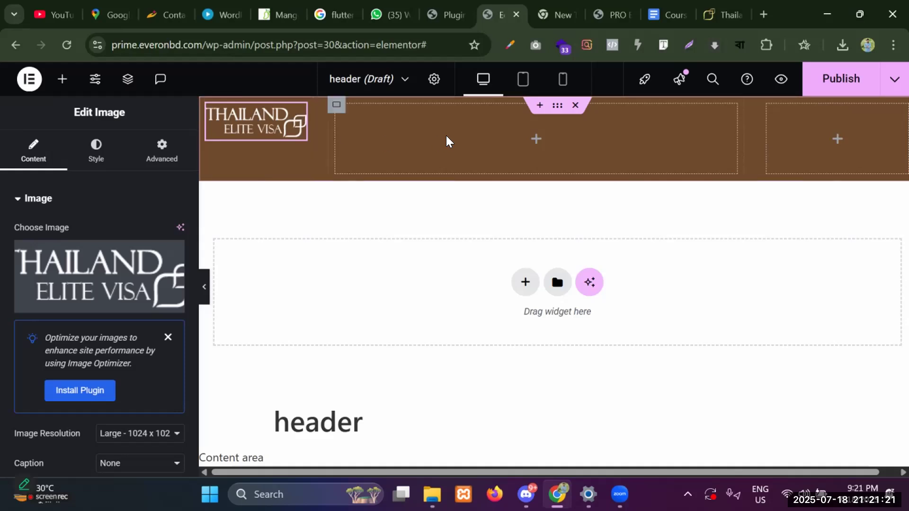
Add a WordPress Menu widget showing Main Menu to the header's middle box.
click(62, 80)
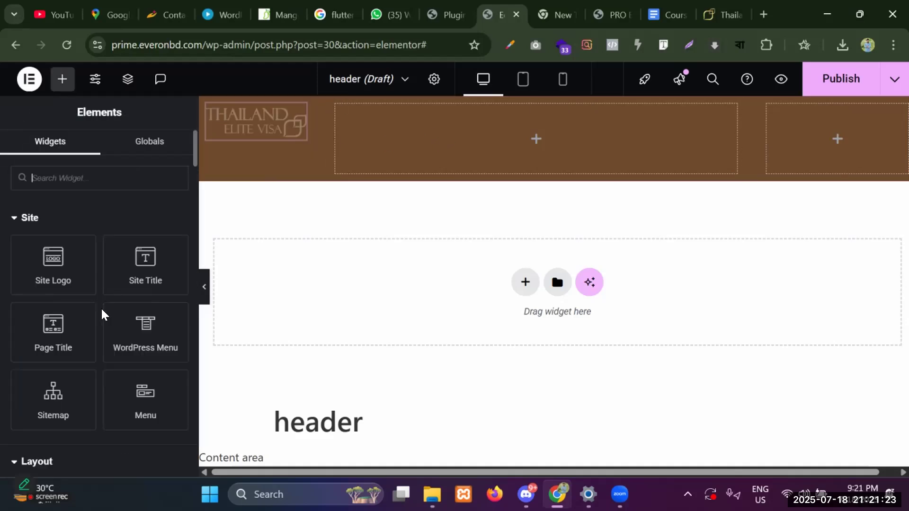
scroll(98, 279, down, 4)
scroll(98, 280, up, 4)
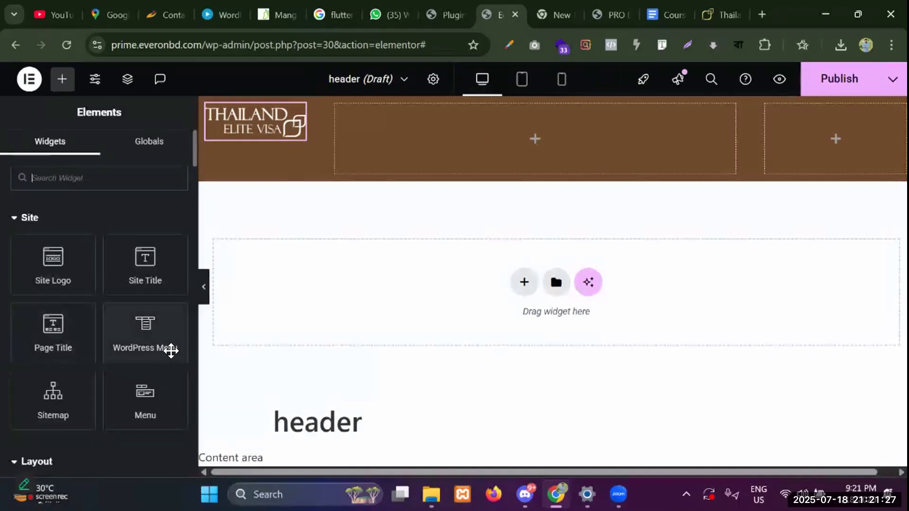
drag(172, 329, 510, 144)
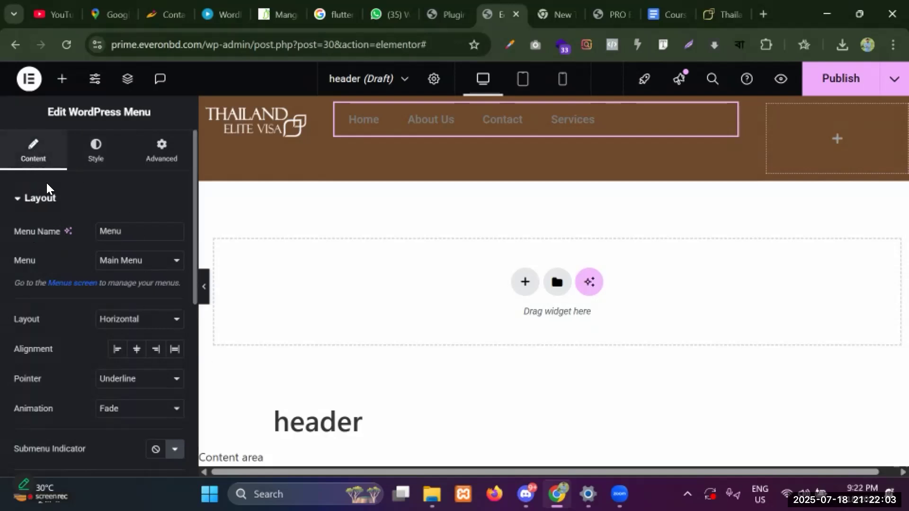
Keep the menu's layout set to Horizontal.
scroll(129, 239, down, 2)
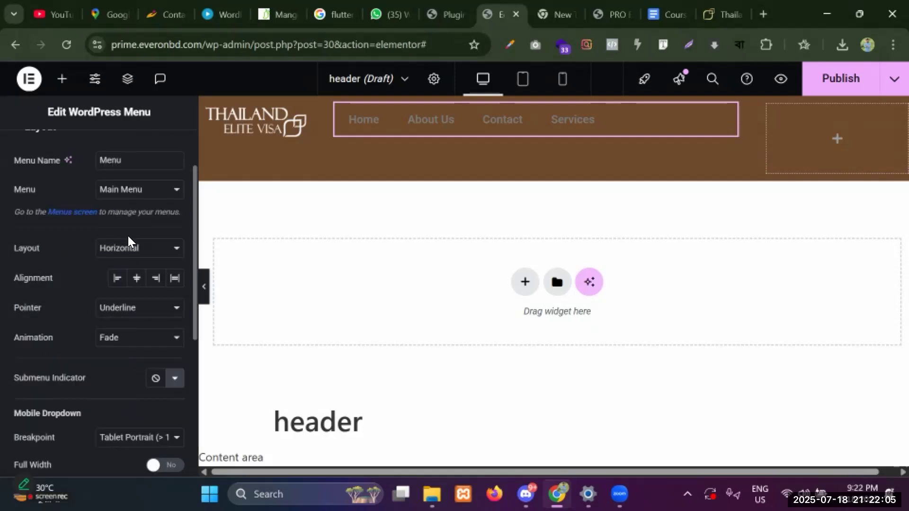
scroll(73, 259, up, 2)
click(135, 319)
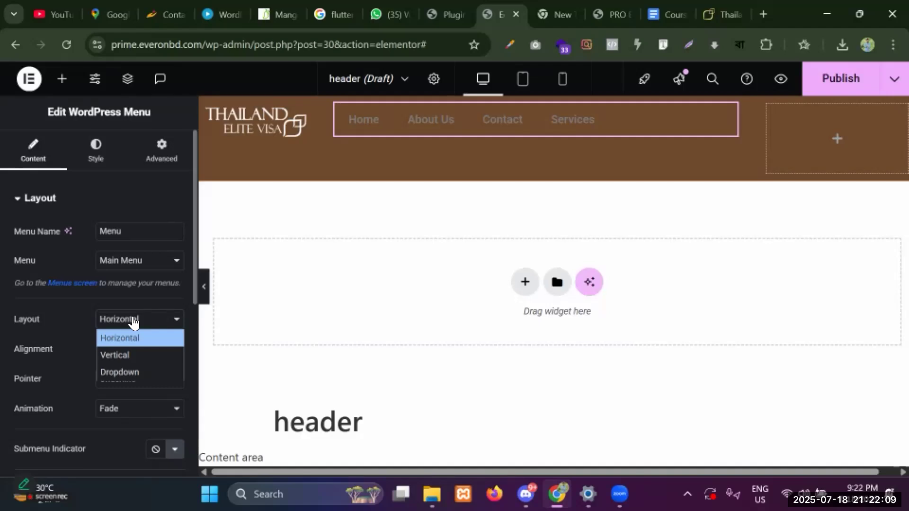
click(112, 356)
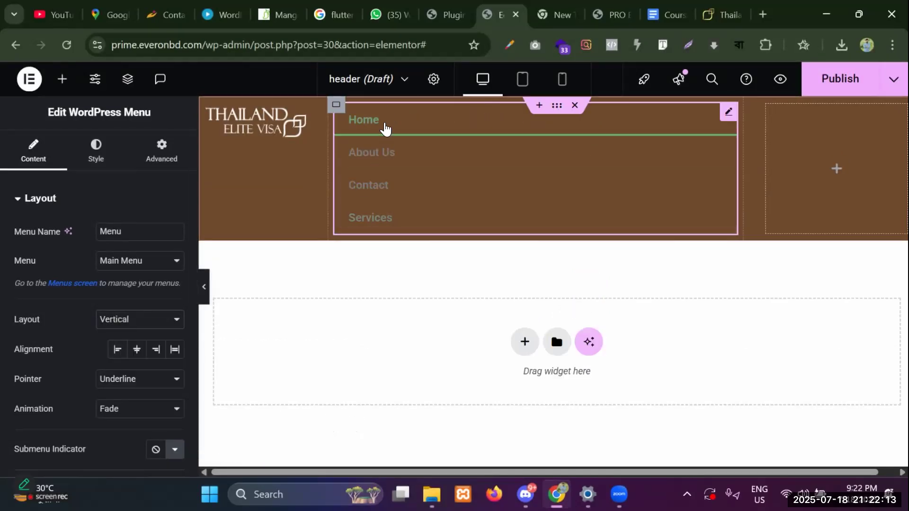
click(114, 319)
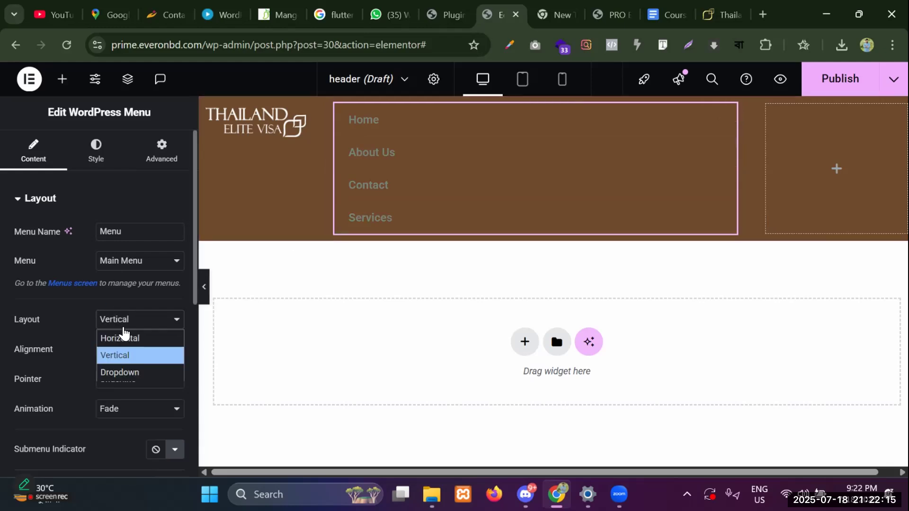
click(134, 338)
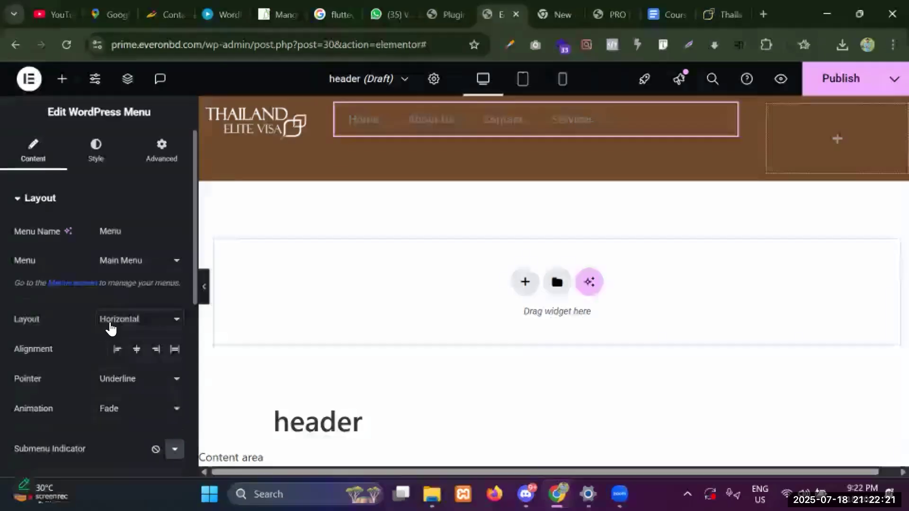
click(110, 326)
click(125, 318)
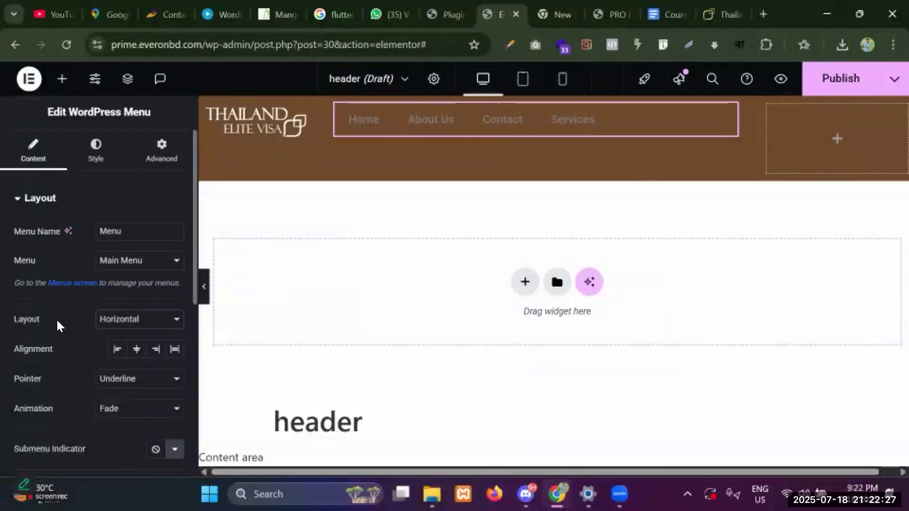
Centre the menu items and set the hover pointer effect to None.
click(140, 352)
click(117, 353)
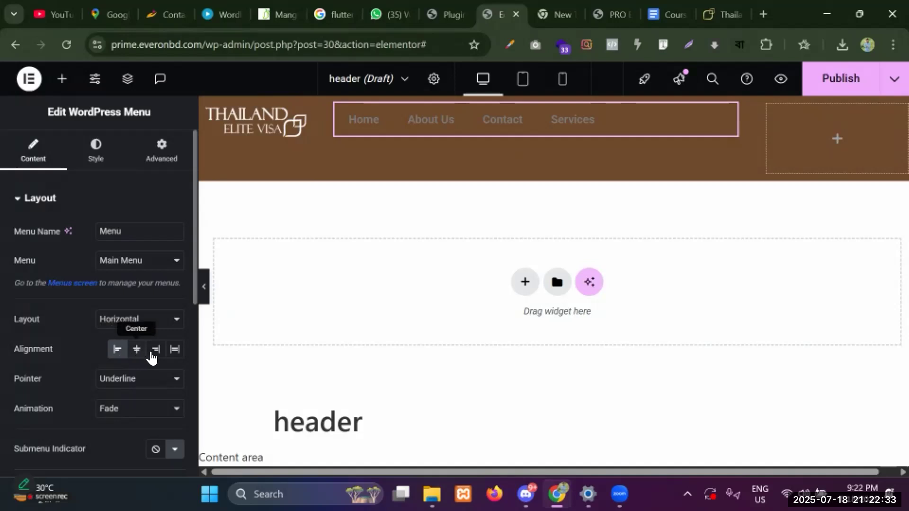
click(157, 351)
click(137, 351)
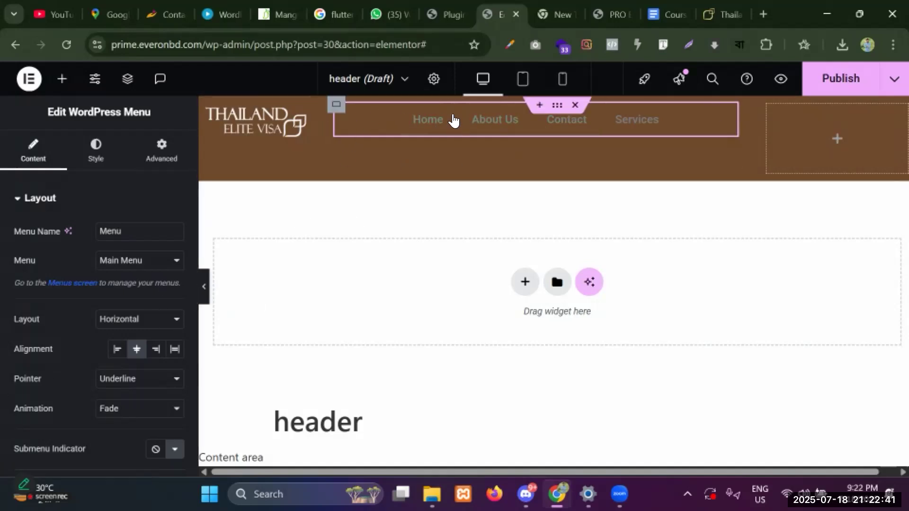
click(107, 384)
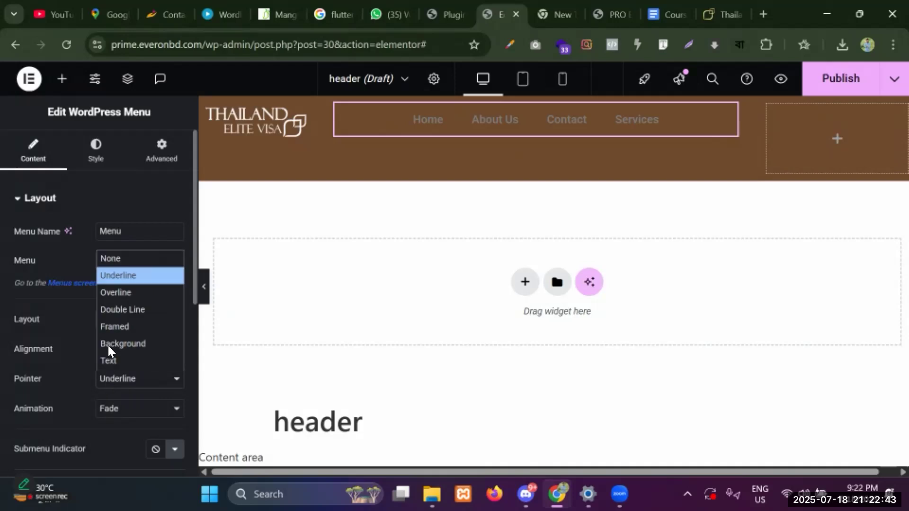
click(117, 259)
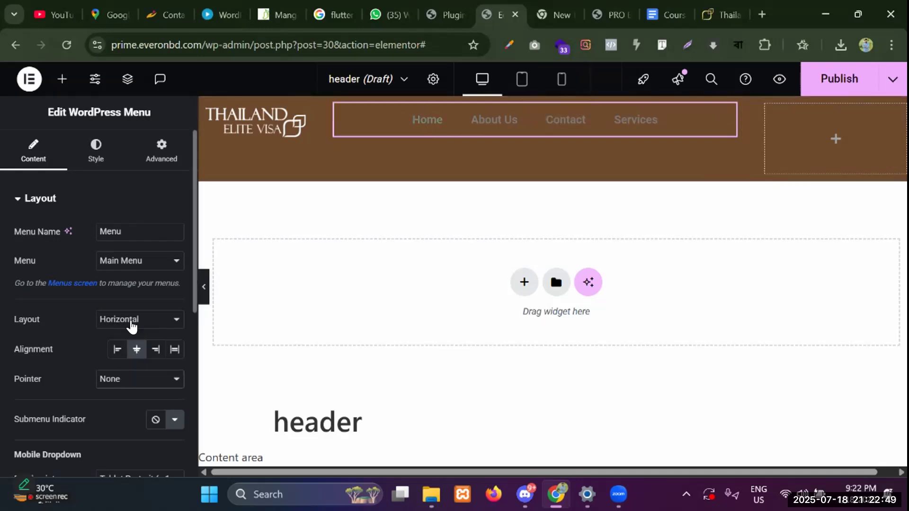
scroll(131, 322, down, 2)
scroll(136, 317, down, 2)
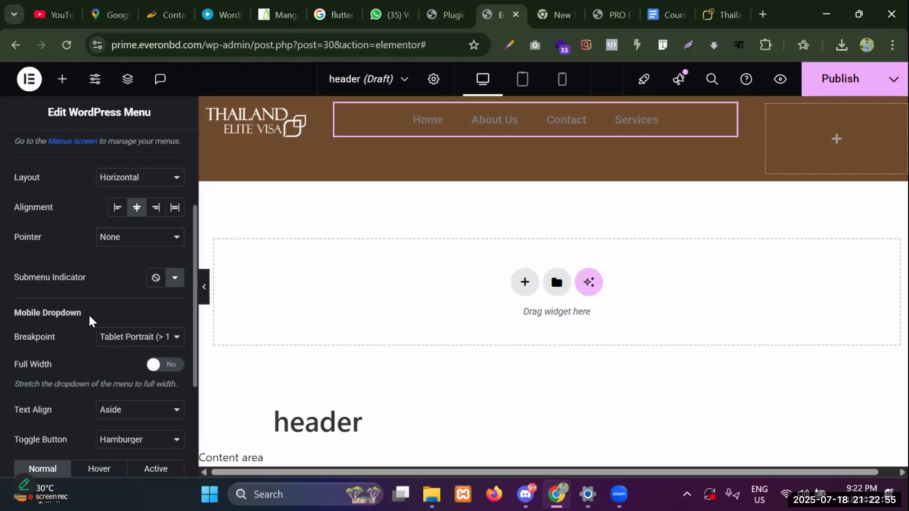
drag(14, 314, 85, 316)
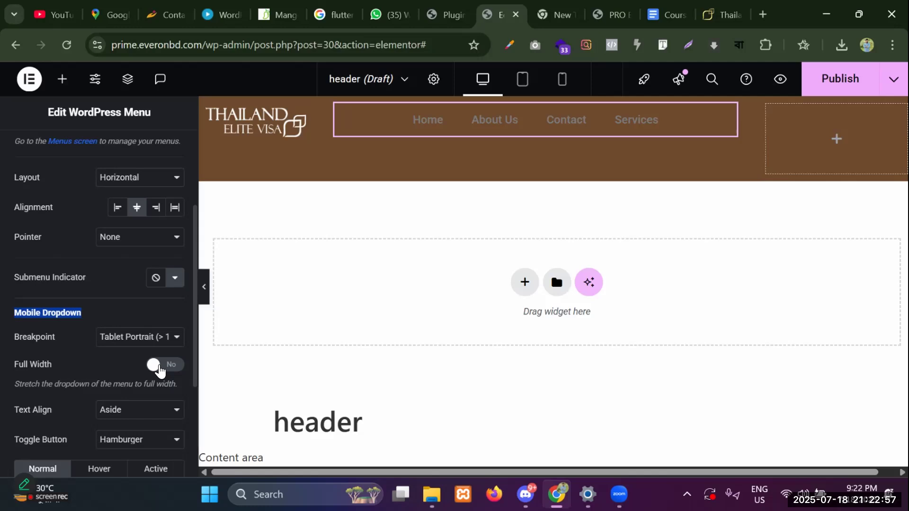
Preview the menu's hamburger dropdown at tablet and phone sizes.
click(522, 77)
click(539, 137)
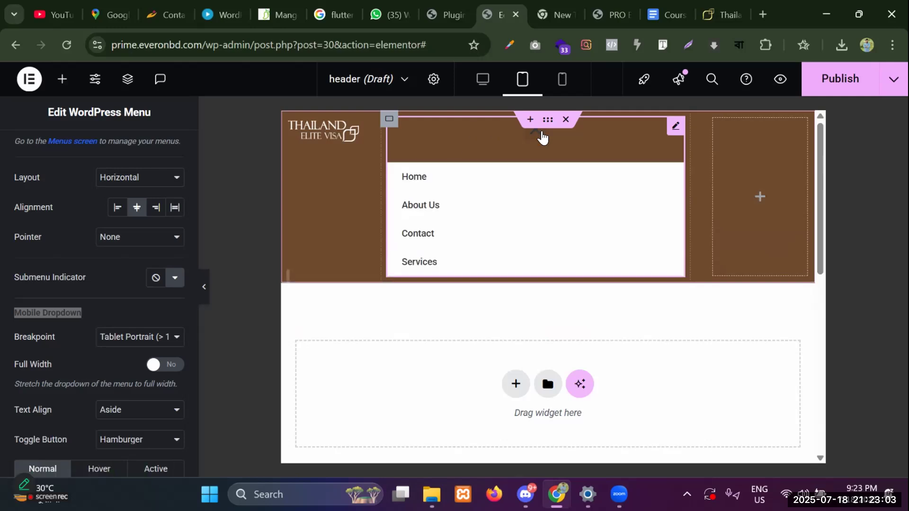
click(542, 137)
click(563, 80)
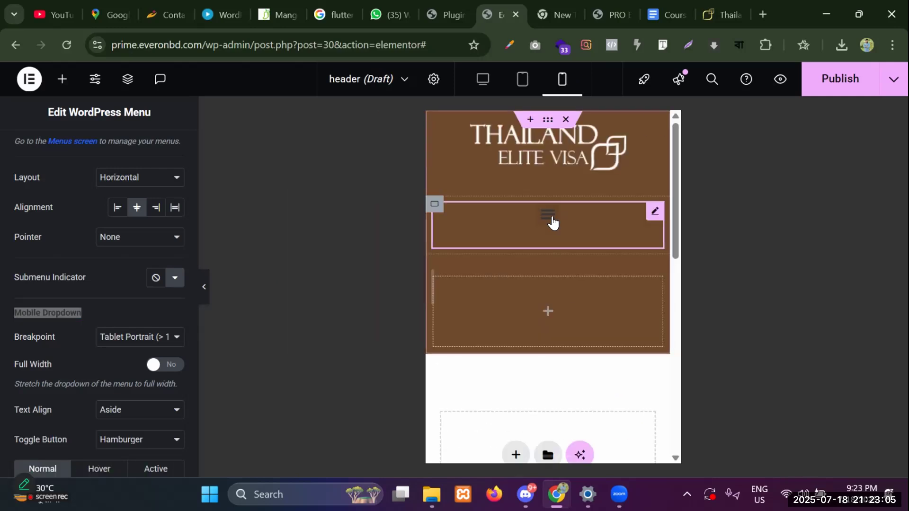
click(552, 223)
click(549, 223)
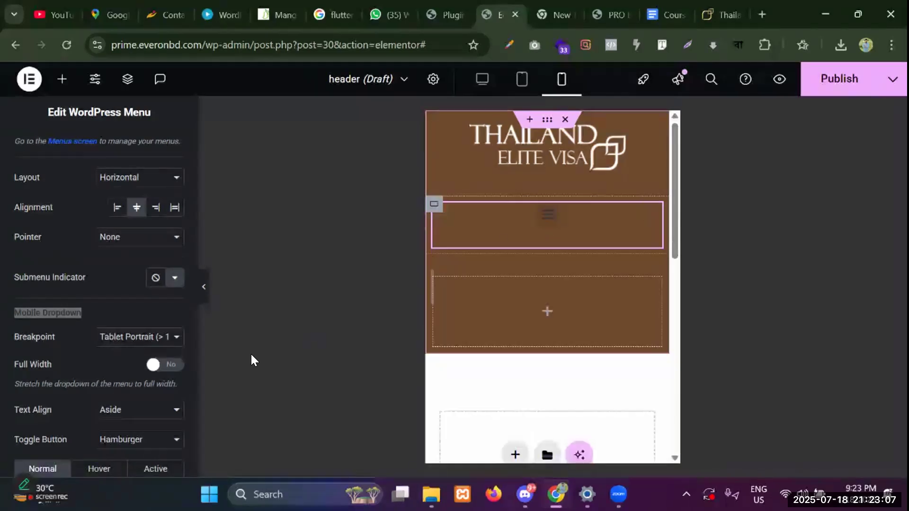
Set the mobile dropdown to Full Width, keeping its text aligned Aside.
click(173, 366)
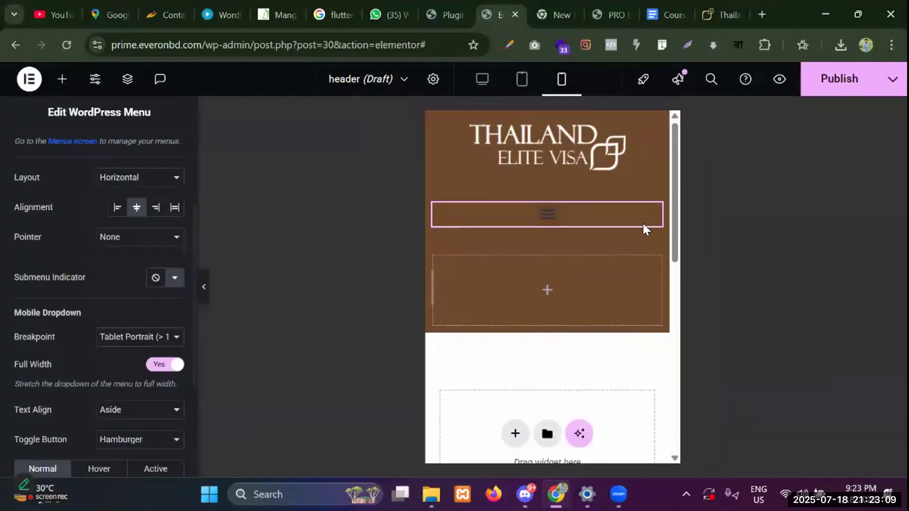
click(542, 215)
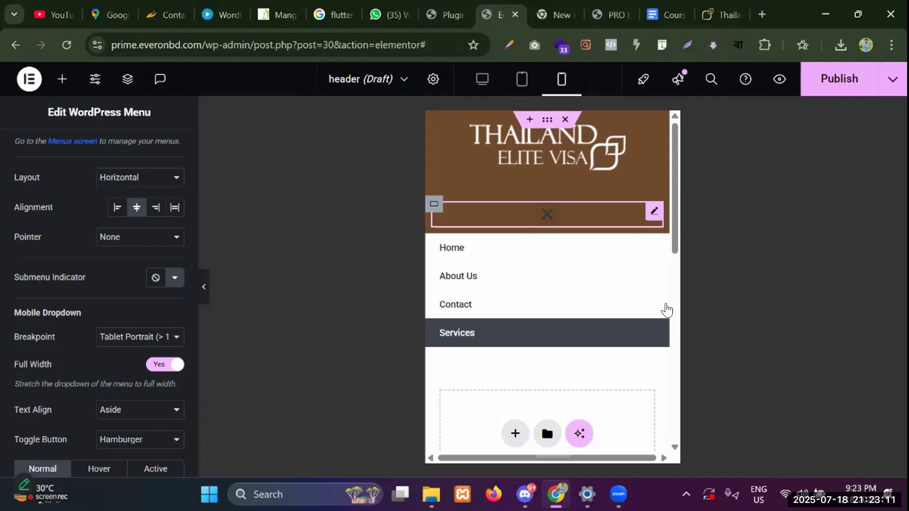
click(554, 217)
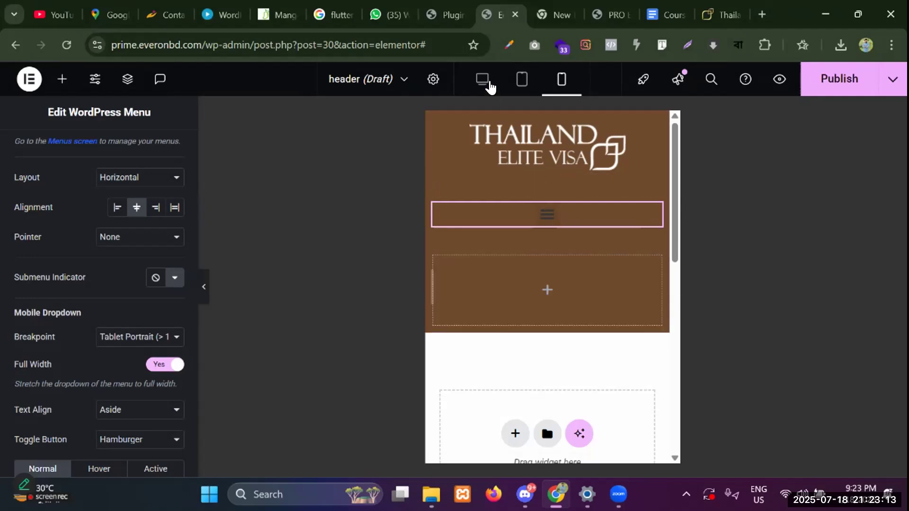
click(489, 85)
scroll(65, 255, down, 3)
click(145, 272)
click(145, 273)
scroll(118, 298, down, 1)
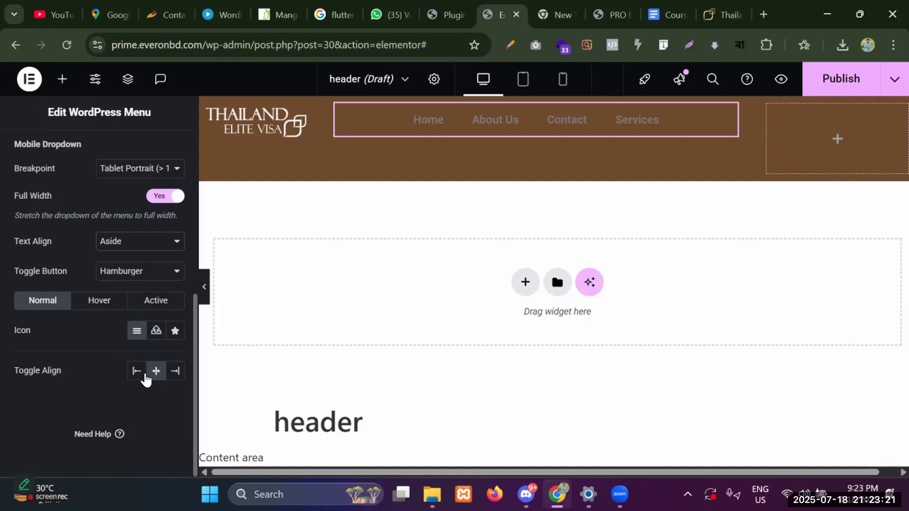
Set the menu's normal link text colour to white #fff.
scroll(128, 269, up, 10)
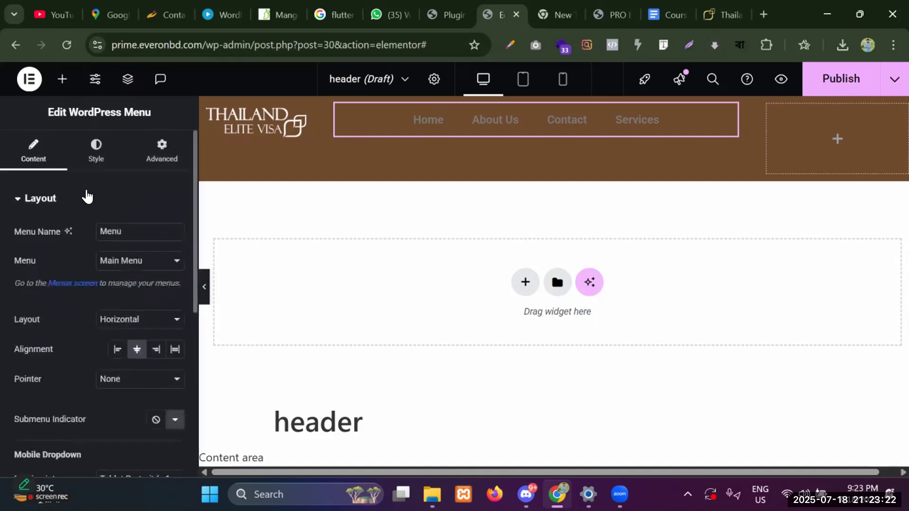
click(85, 152)
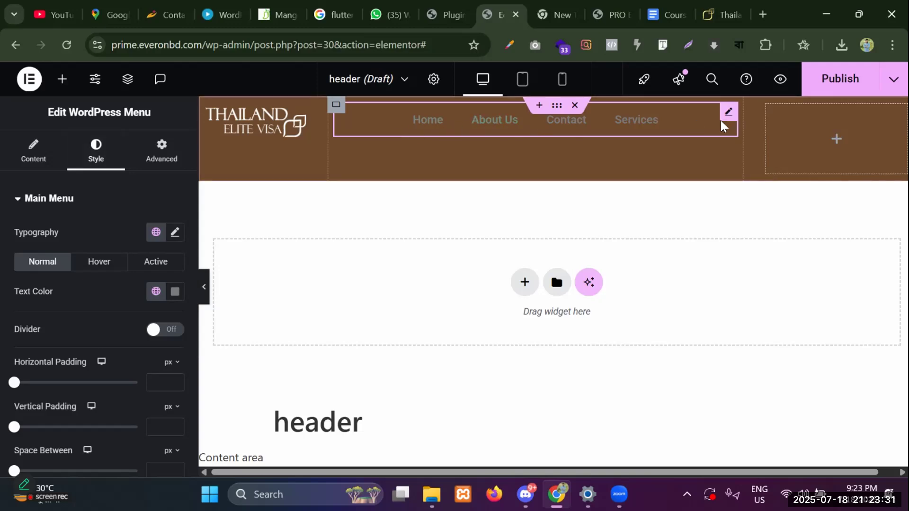
click(175, 295)
click(163, 255)
key(BackSpace)
key(BackSpace)
key(BackSpace)
key(BackSpace)
key(BackSpace)
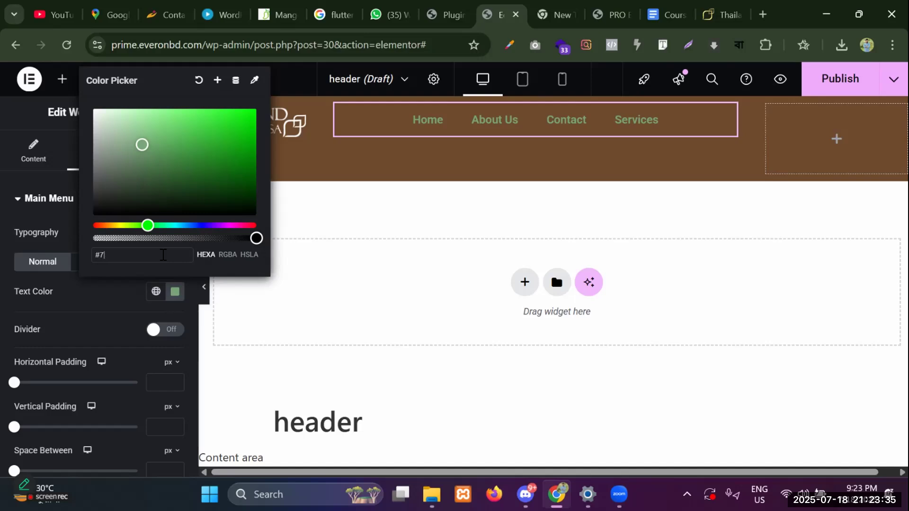
text(fff)
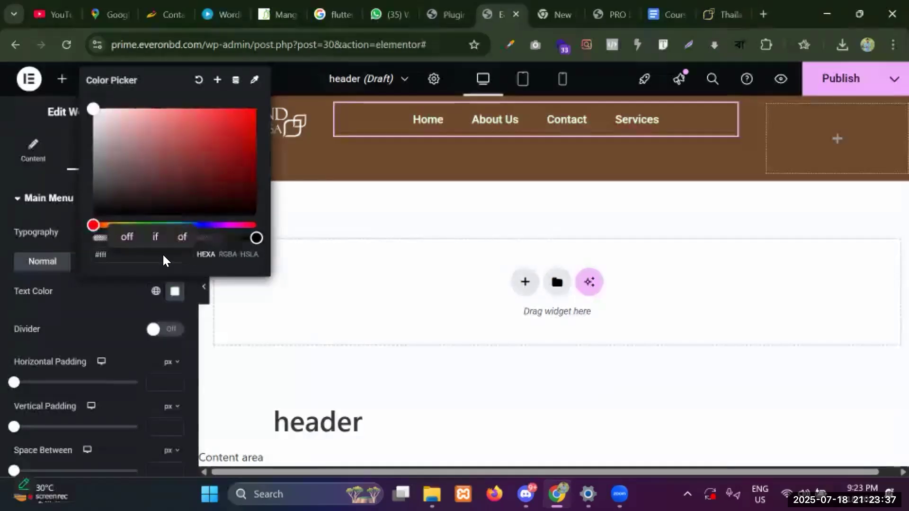
click(97, 307)
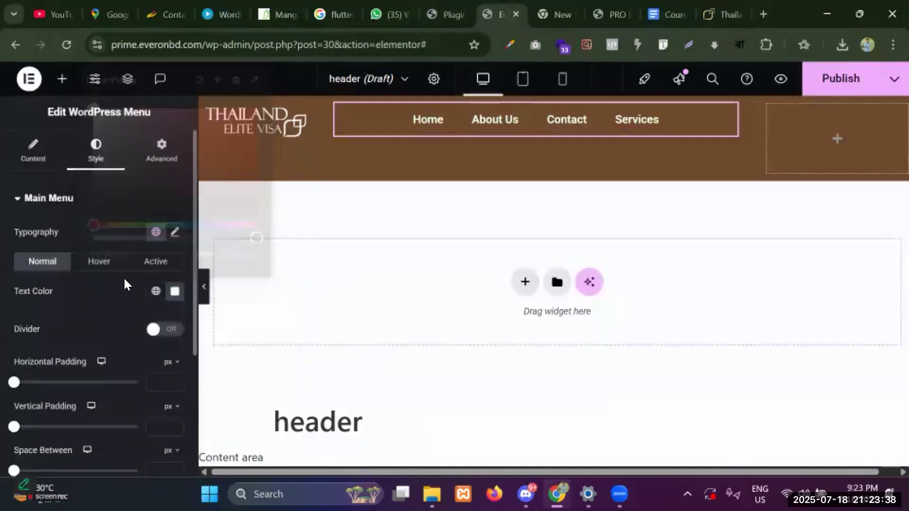
Set the menu typography to Hind Siliguri at 16 px.
click(175, 234)
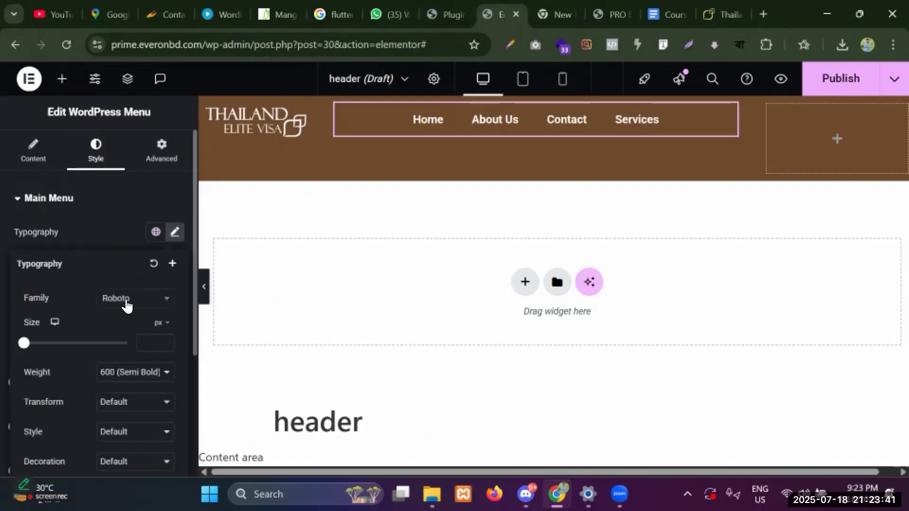
click(126, 303)
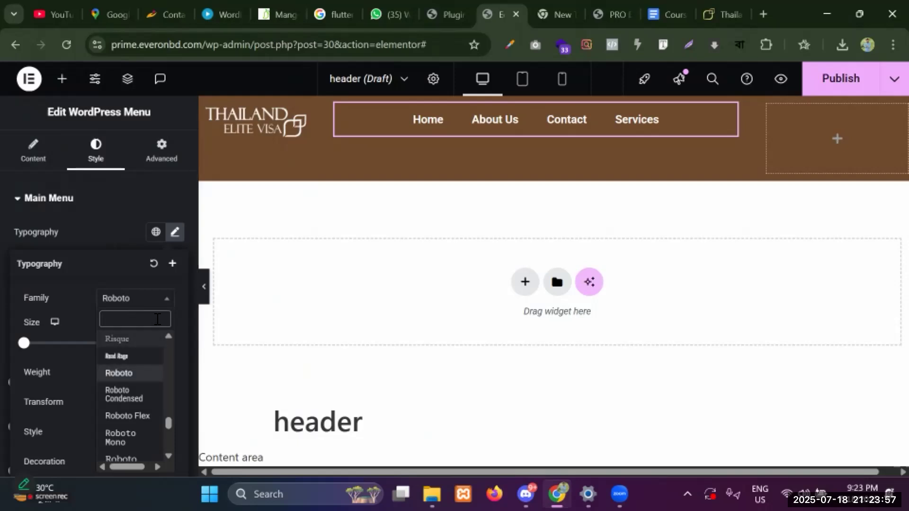
text(hind)
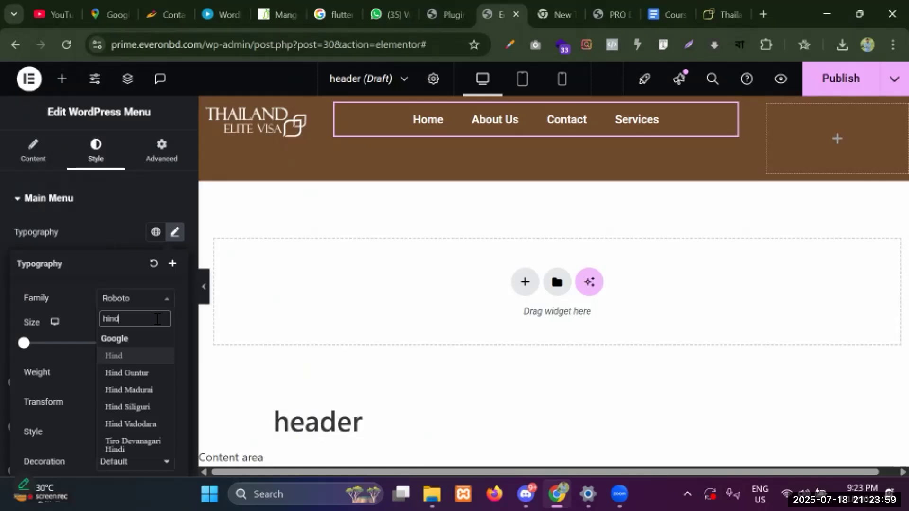
click(143, 411)
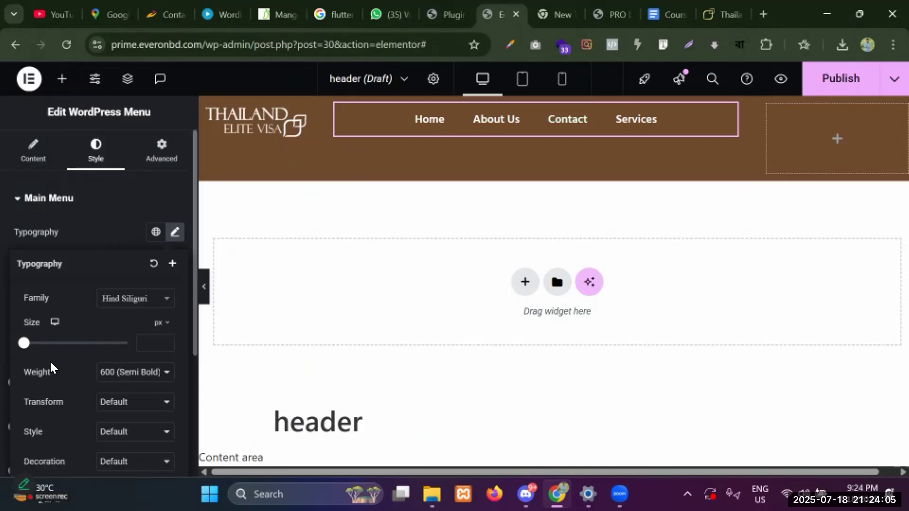
click(142, 343)
text(16)
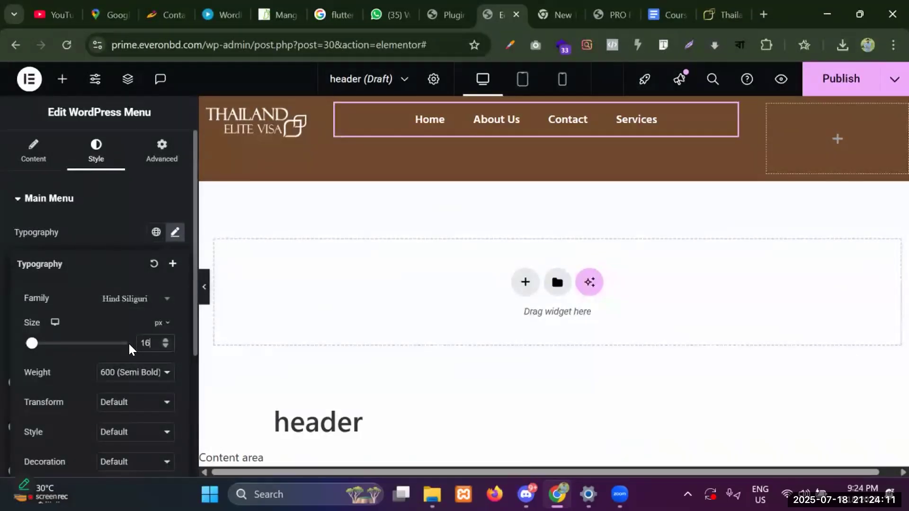
click(164, 338)
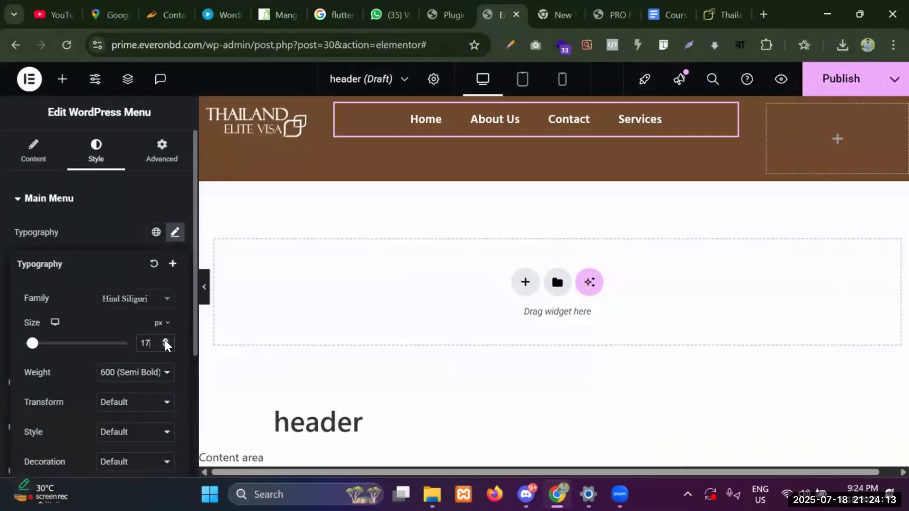
click(165, 346)
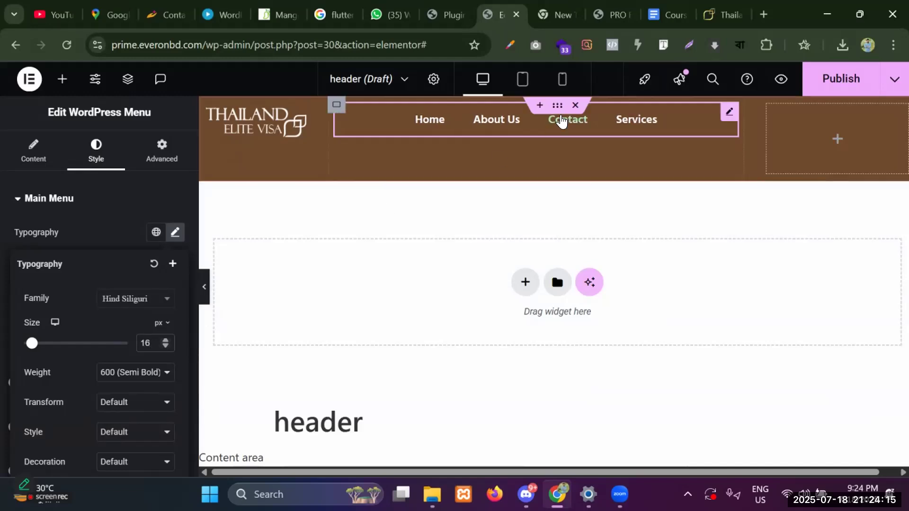
click(105, 231)
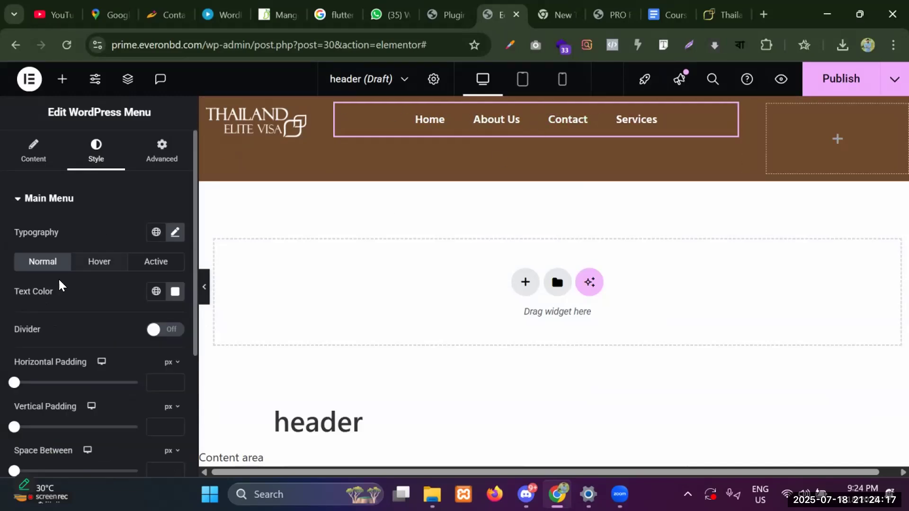
Set the menu's hover text colour to black #000.
click(106, 263)
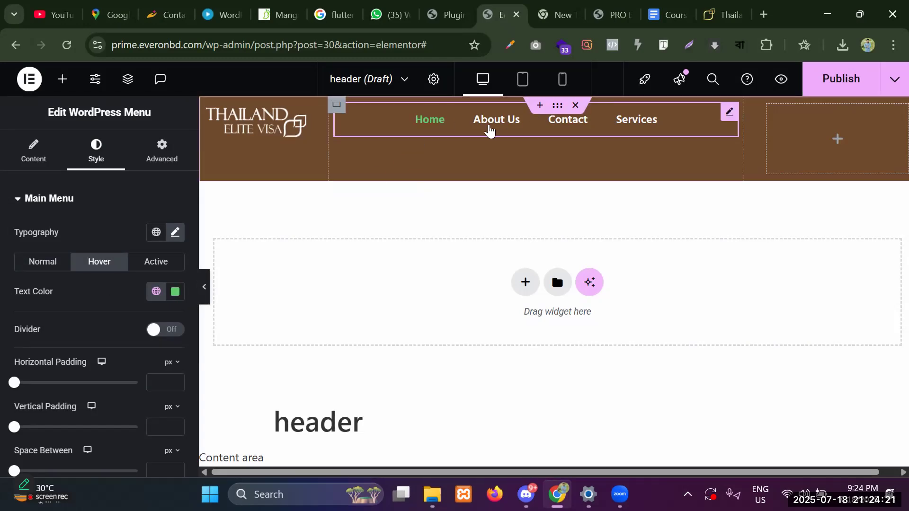
click(175, 292)
click(157, 250)
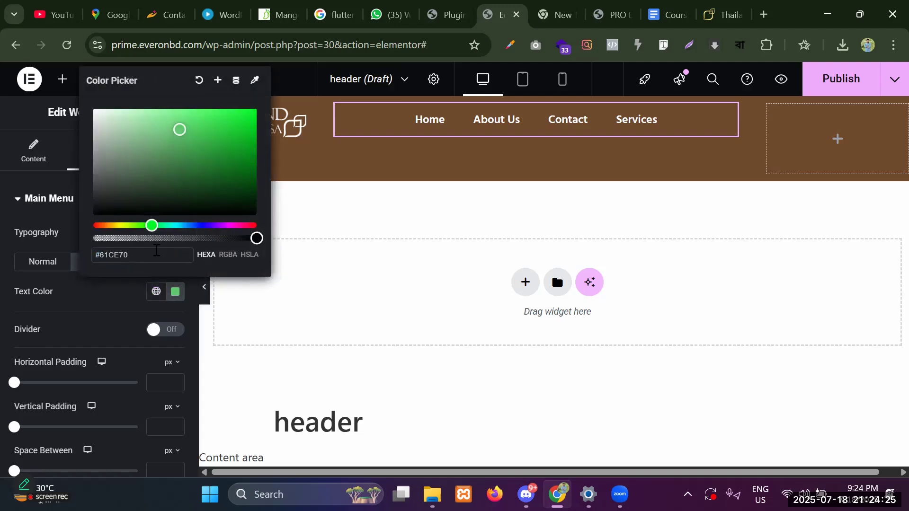
key(BackSpace)
key(BackSpace)
key(BackSpace)
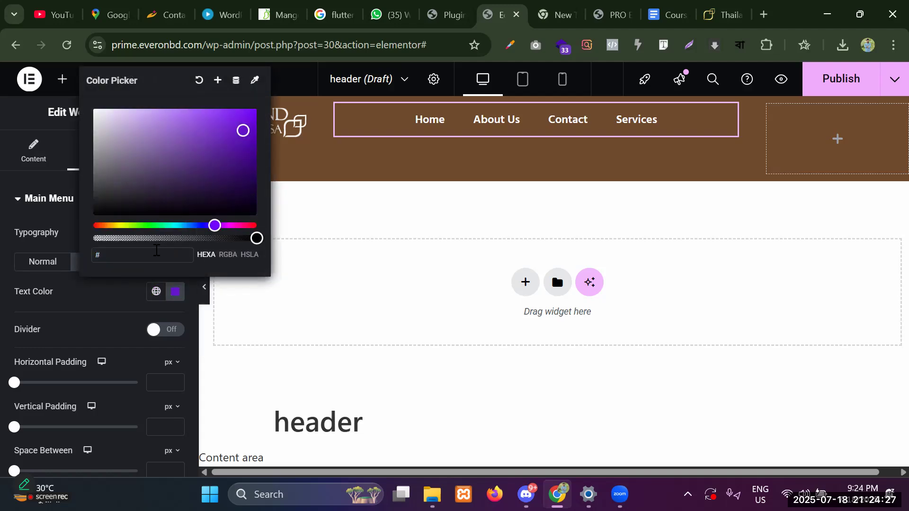
text(000)
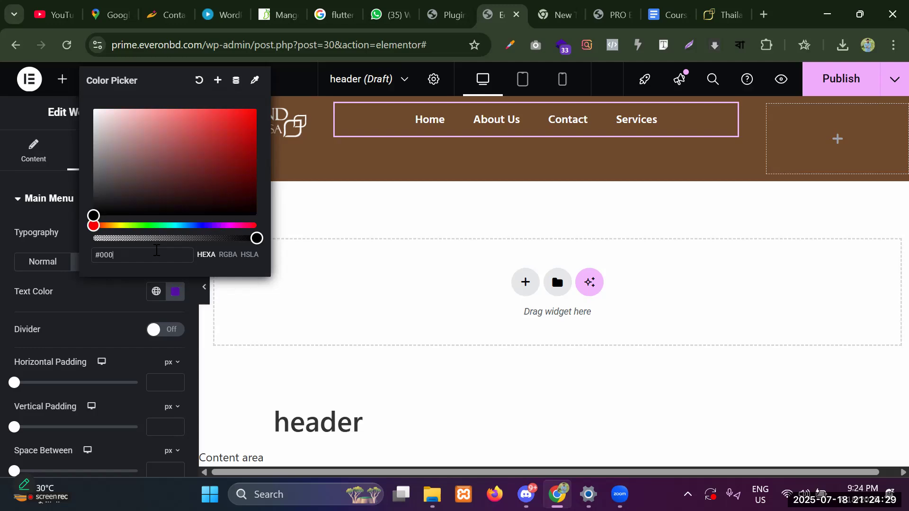
click(88, 299)
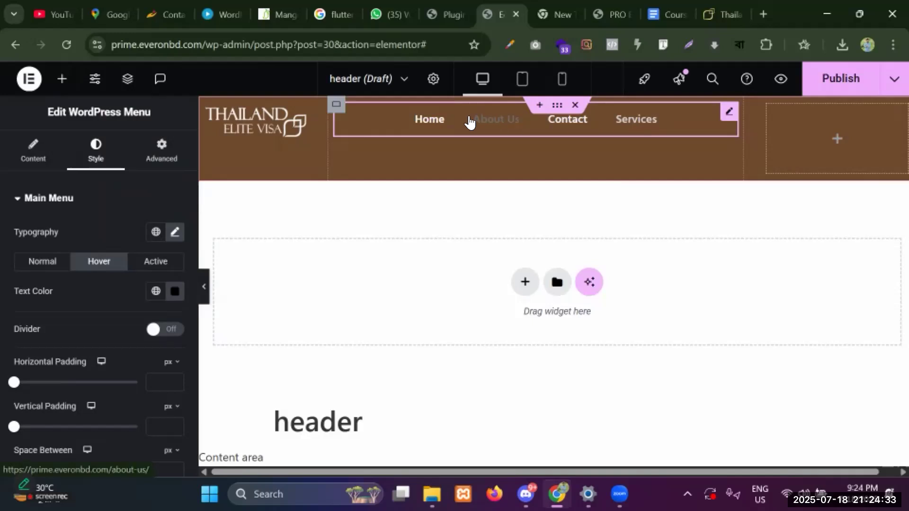
Set the active link text colour to #000000 and leave dividers off.
click(156, 262)
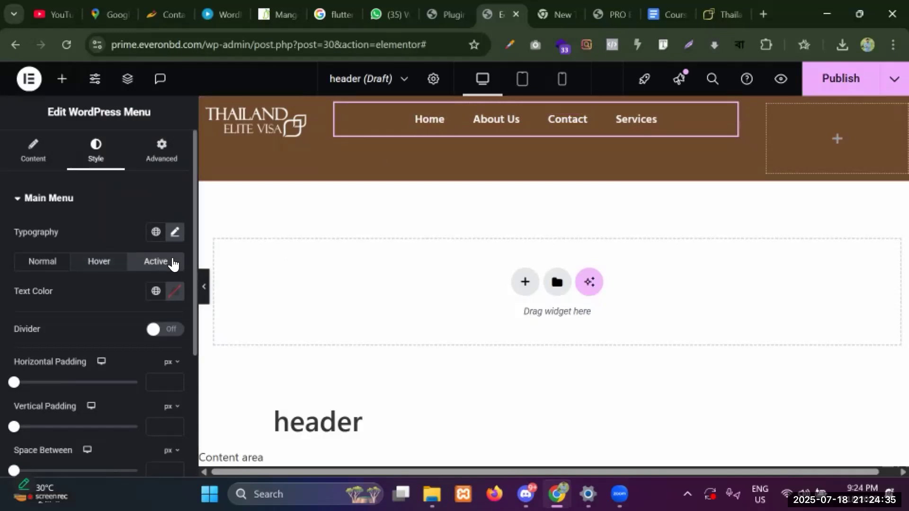
click(174, 291)
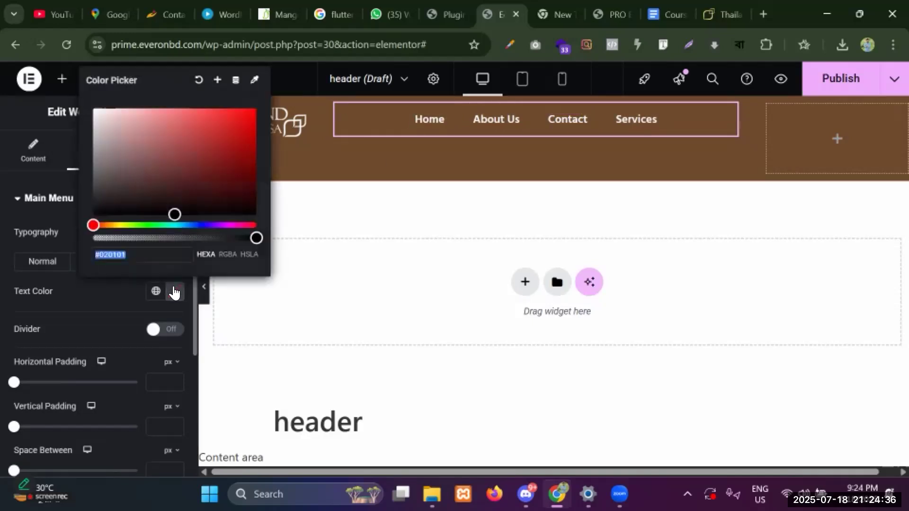
click(135, 255)
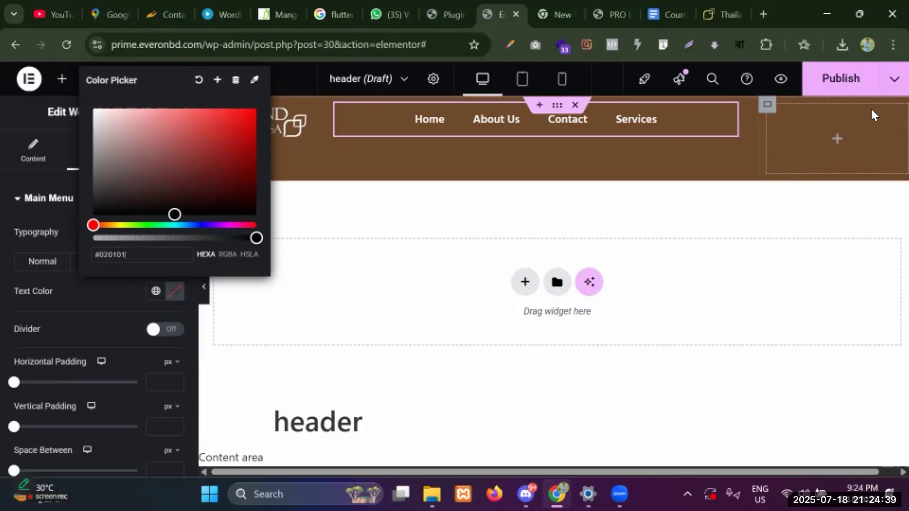
click(840, 78)
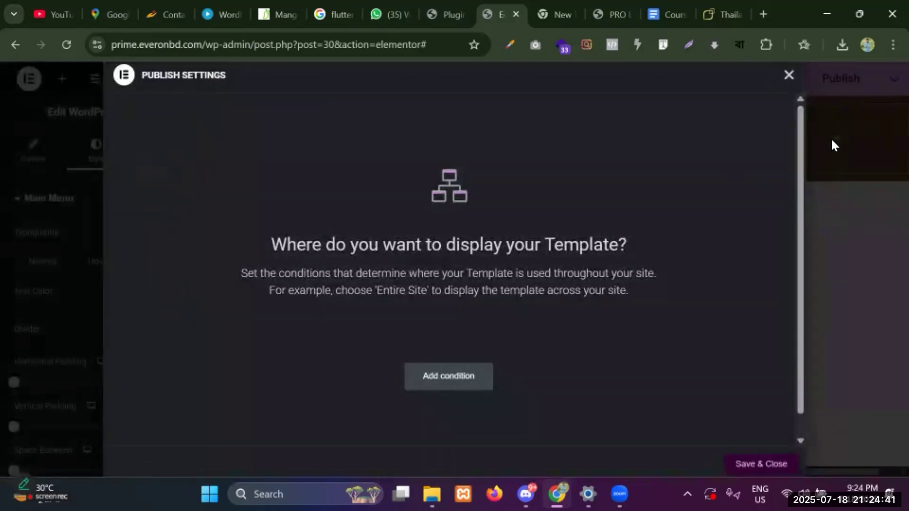
click(787, 75)
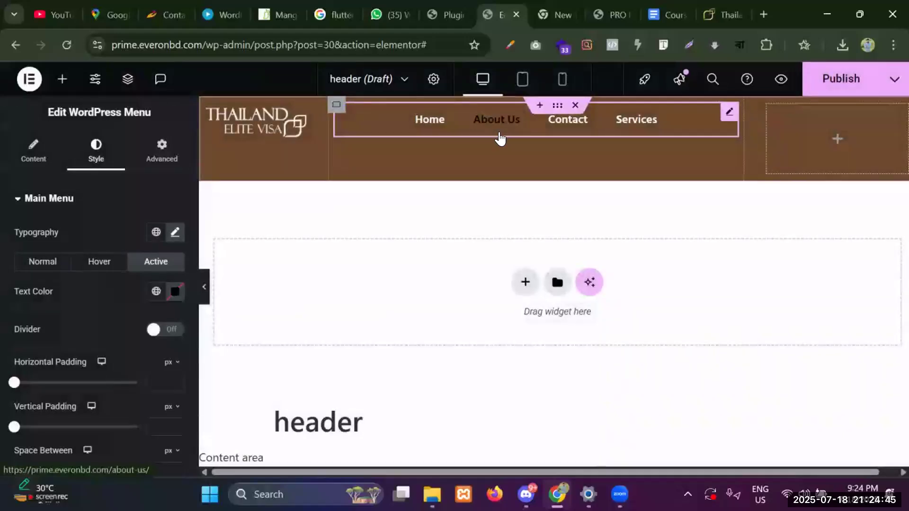
click(175, 298)
text(#)
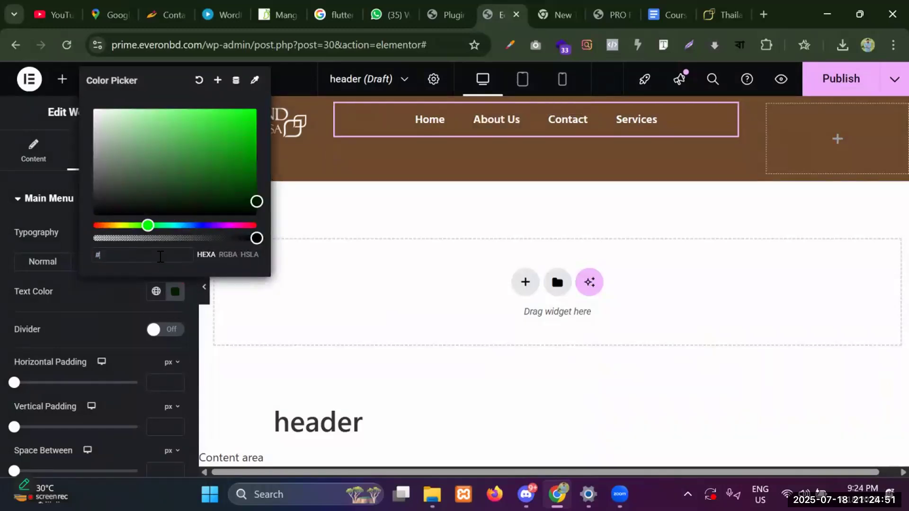
text(000000)
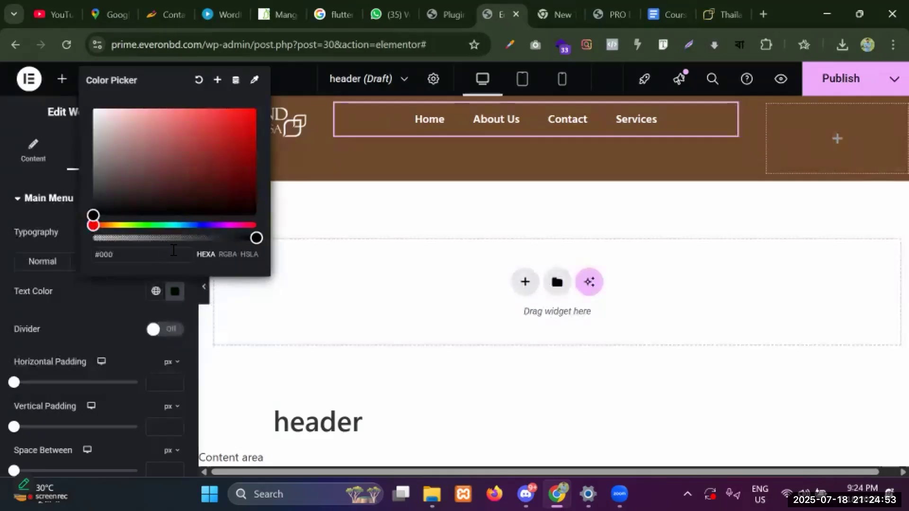
click(116, 291)
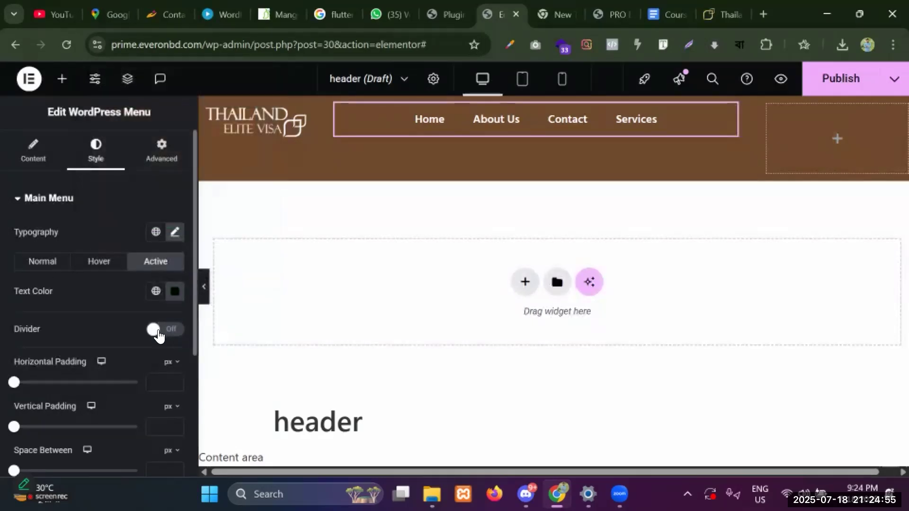
click(158, 331)
click(161, 330)
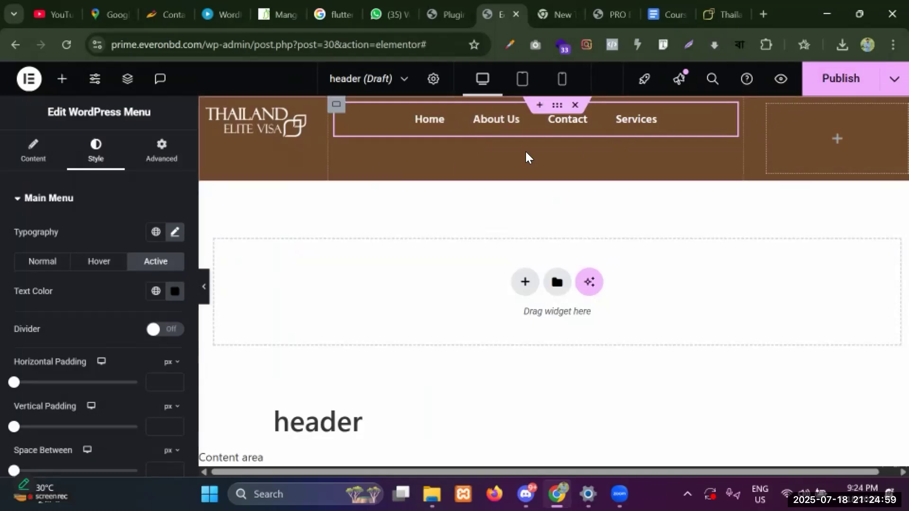
Give the header menu links 30 px horizontal padding, 20 px vertical padding and 0 space between.
scroll(69, 311, down, 1)
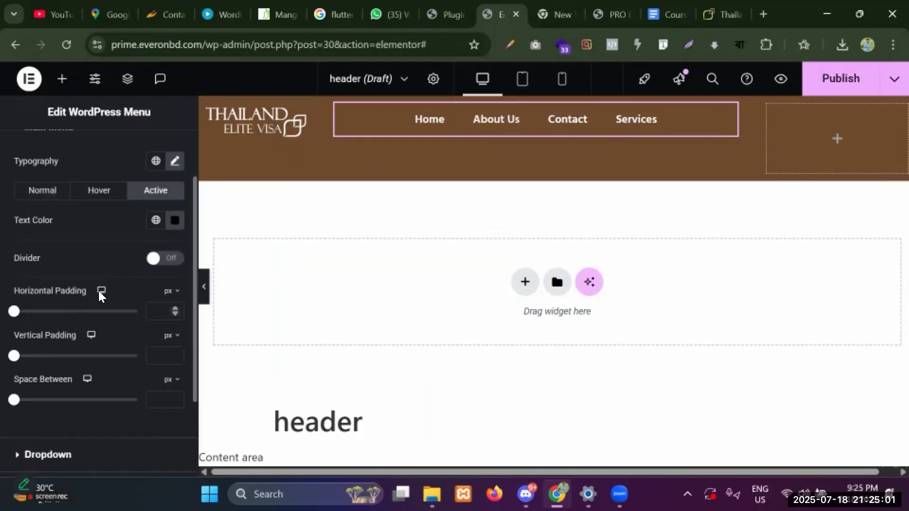
drag(29, 315, 83, 317)
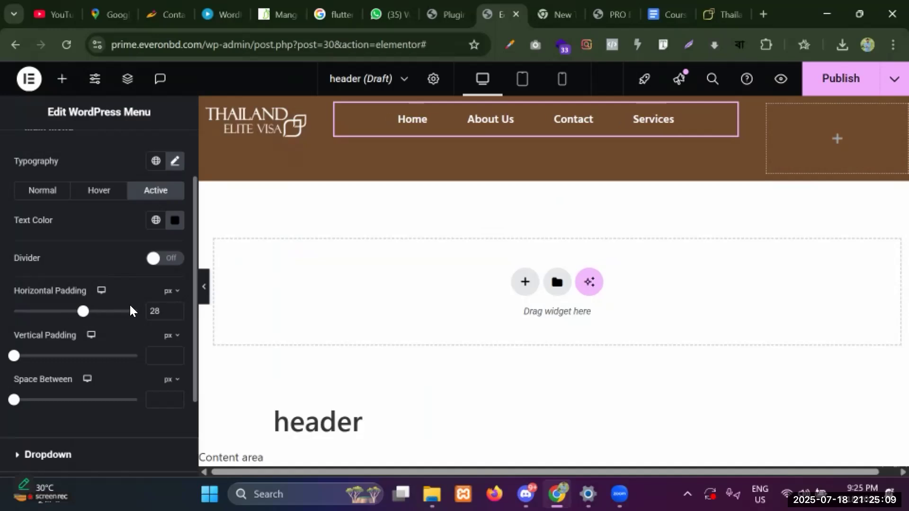
click(176, 307)
click(177, 307)
click(176, 306)
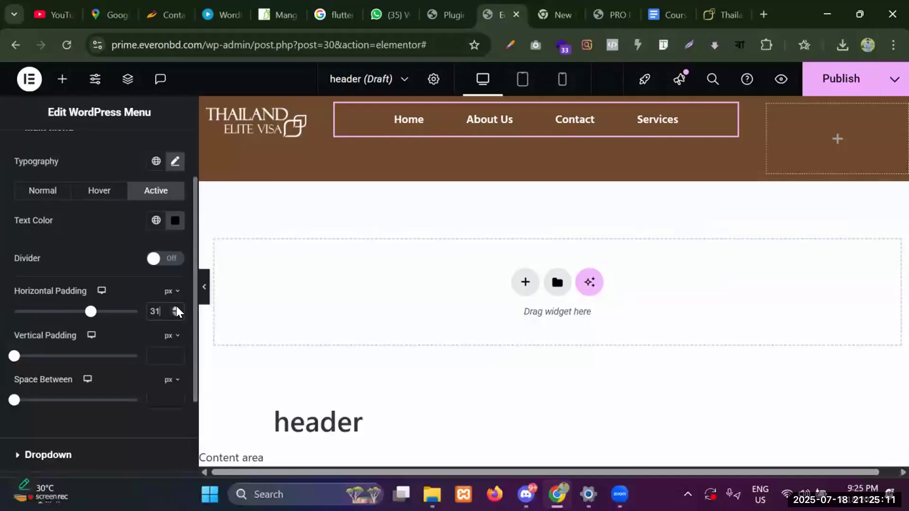
click(176, 314)
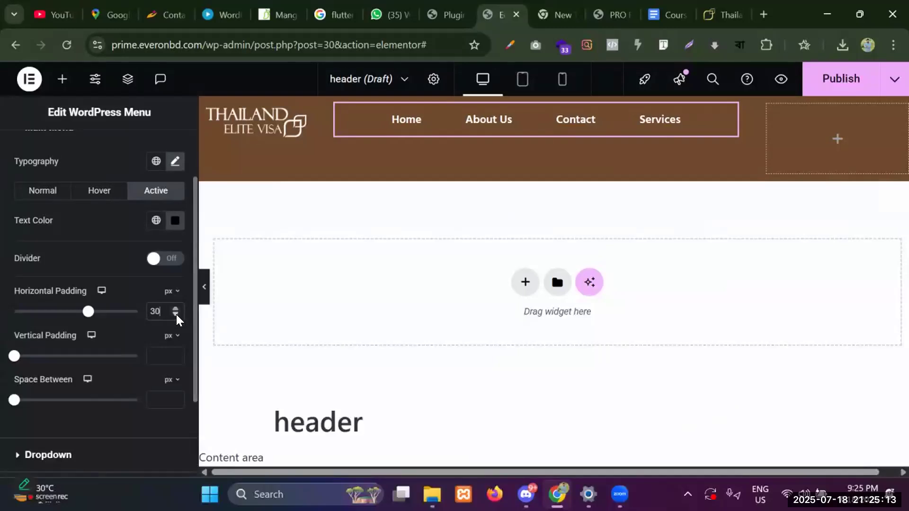
drag(34, 356, 19, 356)
click(177, 351)
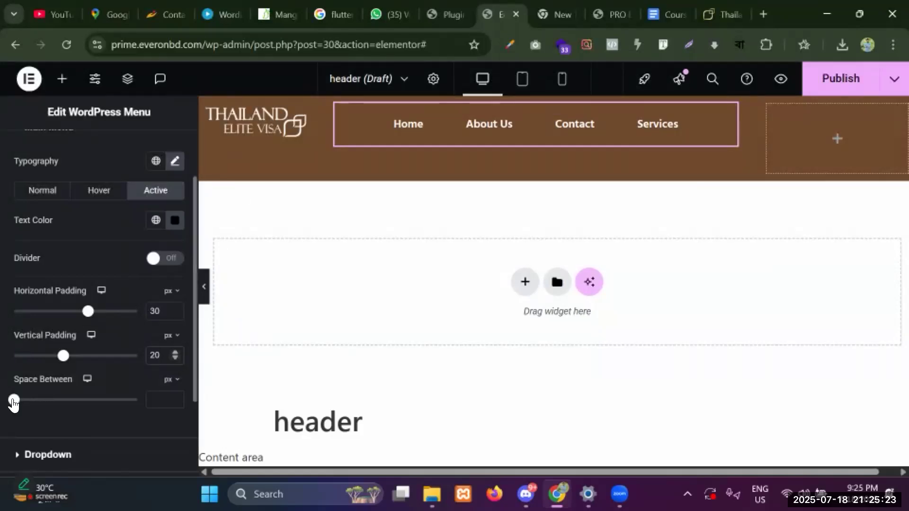
mouse_move(15, 400)
mouse_down()
mouse_move(55, 400)
mouse_move(5, 401)
mouse_up()
scroll(145, 401, down, 3)
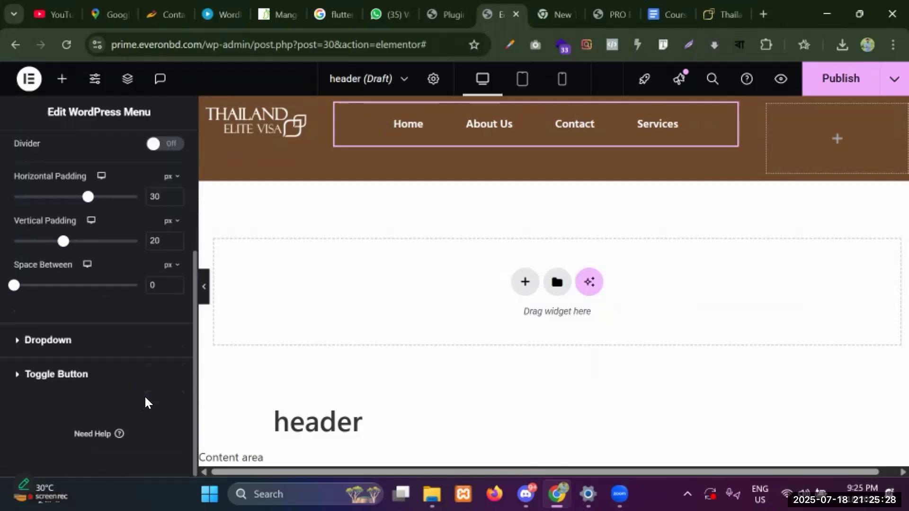
Set the dropdown menu's normal text colour to white (#fff).
click(70, 342)
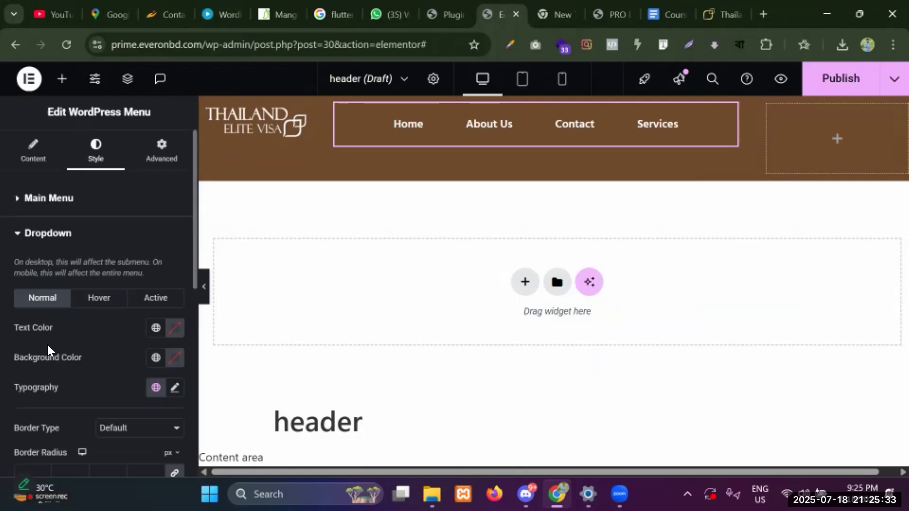
click(83, 297)
click(35, 298)
click(174, 328)
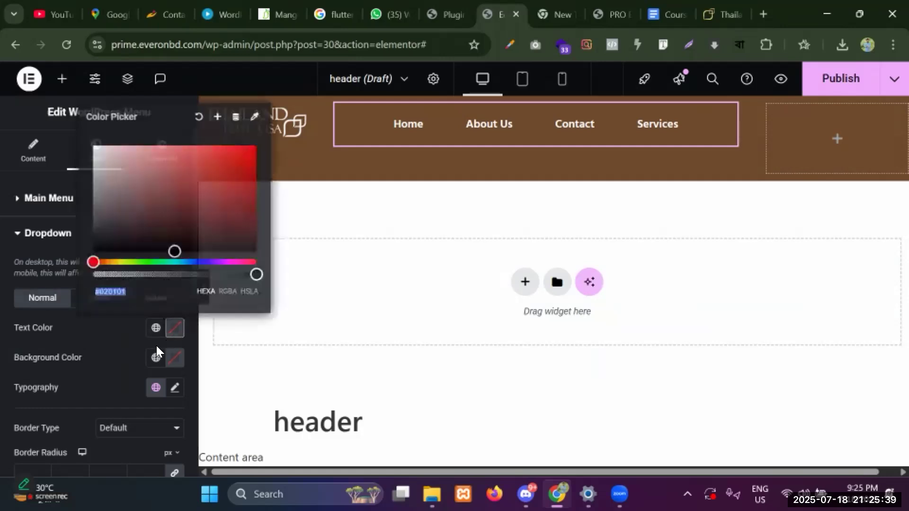
click(149, 295)
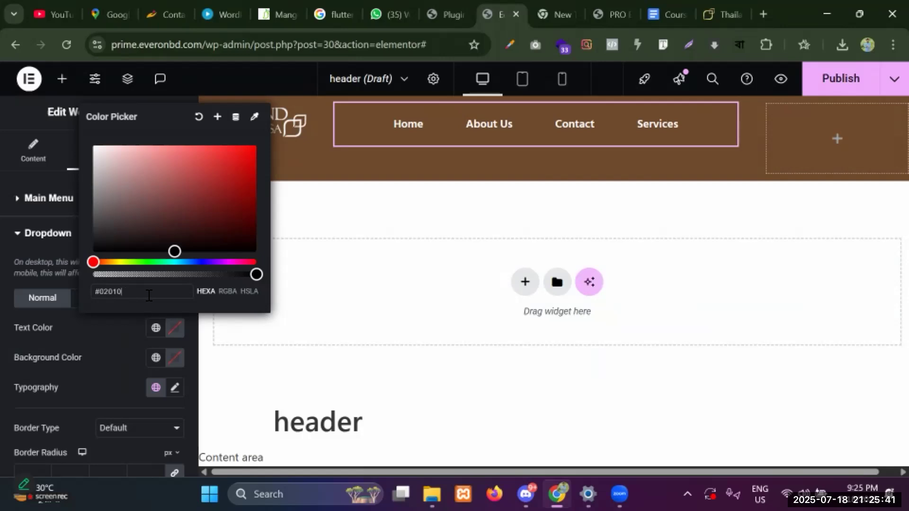
key(BackSpace)
key(BackSpace)
key(BackSpace)
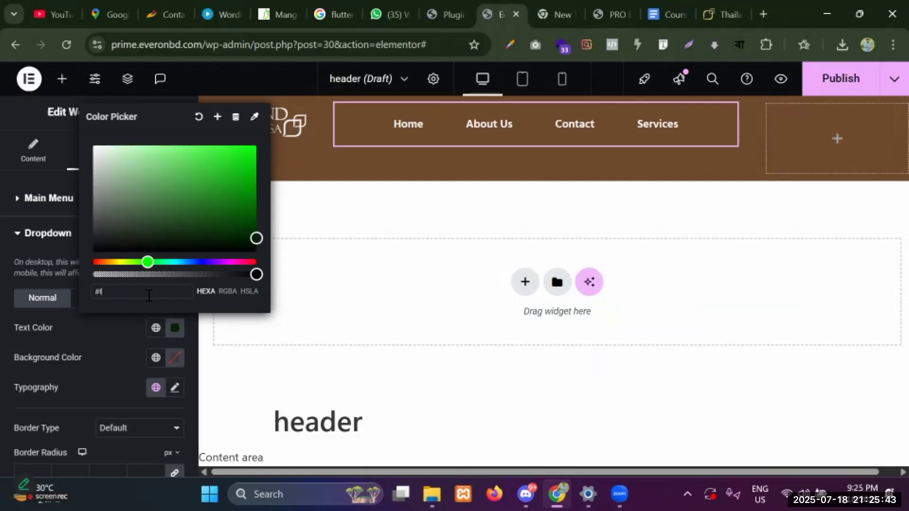
text(fff)
click(116, 344)
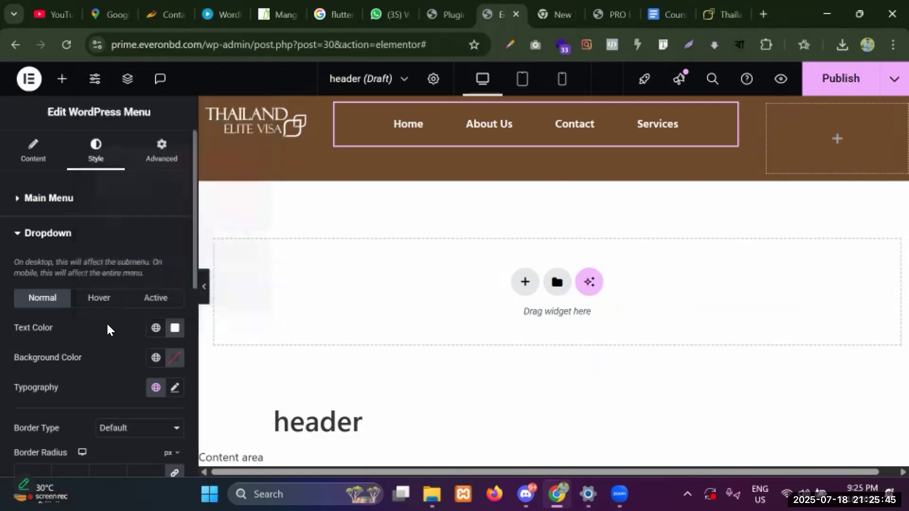
Set the dropdown's hover text colour to black (#000).
click(96, 298)
click(173, 329)
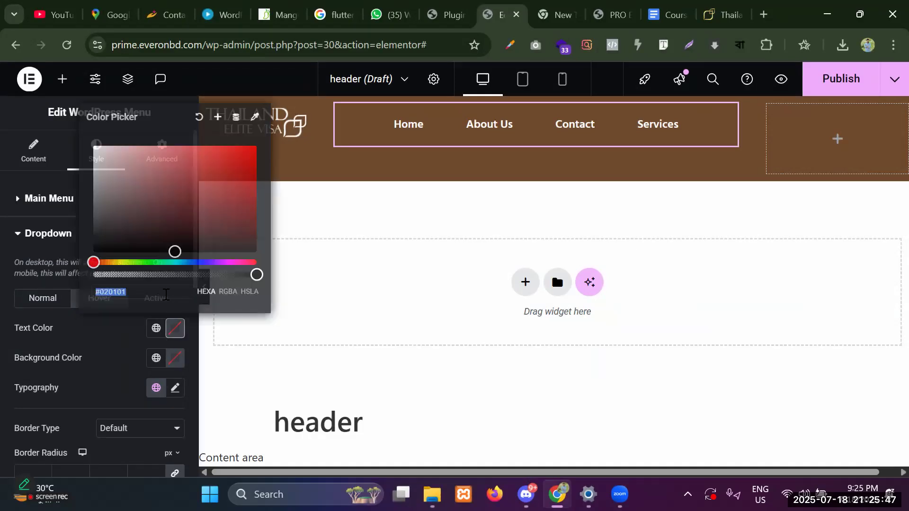
click(148, 294)
key(BackSpace)
key(BackSpace)
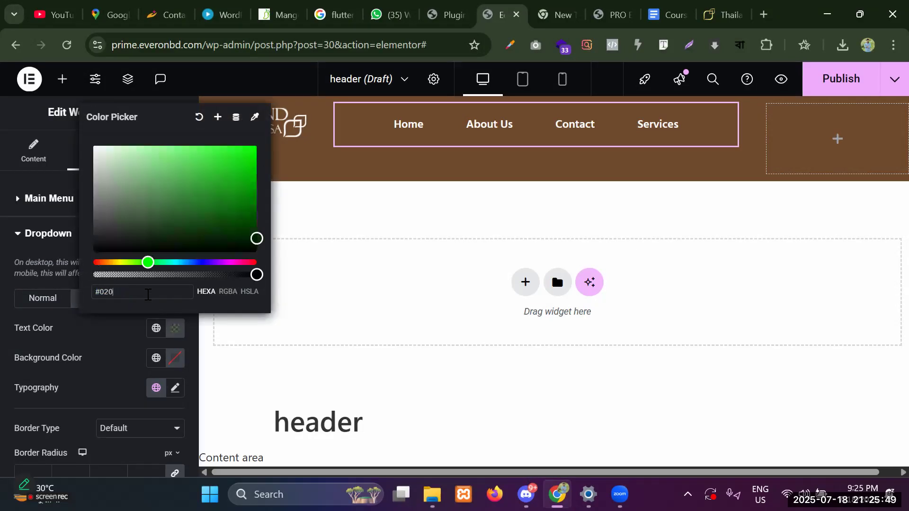
text(0000)
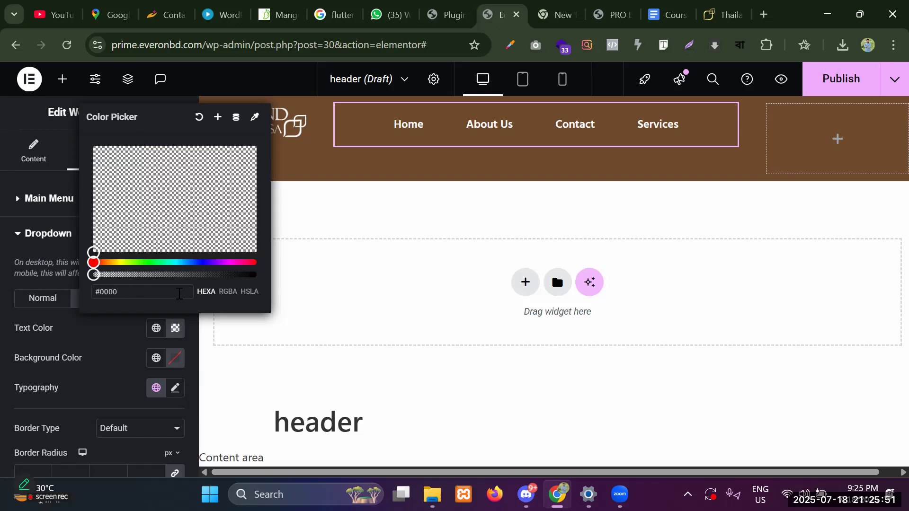
key(BackSpace)
click(127, 335)
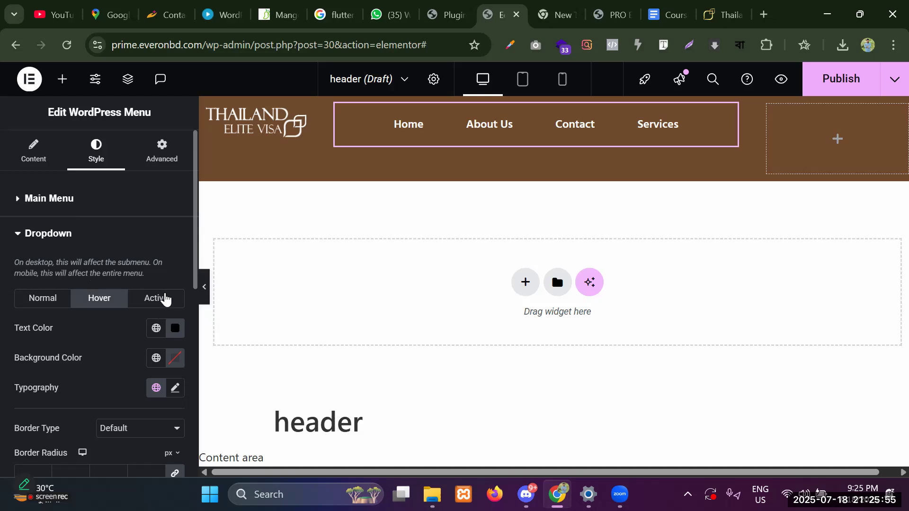
Set the dropdown's active text colour to black (#000).
click(163, 298)
click(172, 332)
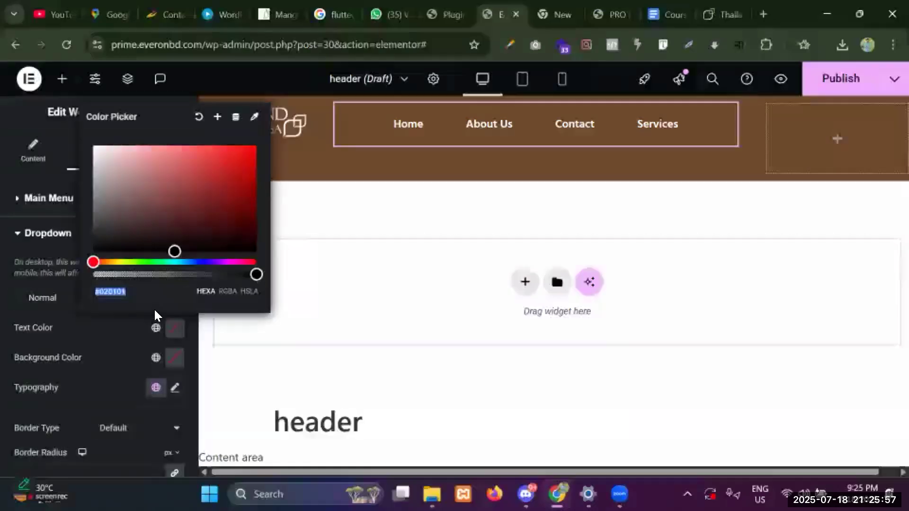
click(155, 292)
key(BackSpace)
key(BackSpace)
key(BackSpace)
key(BackSpace)
key(BackSpace)
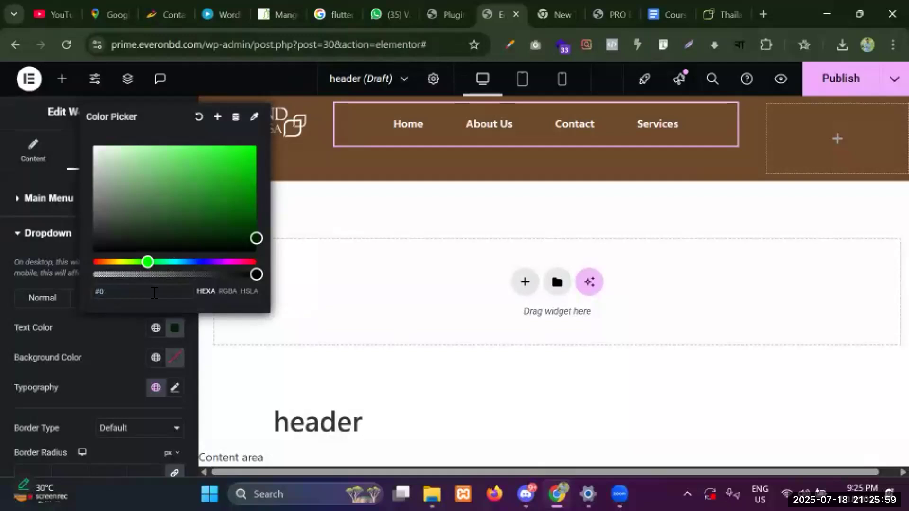
text(000)
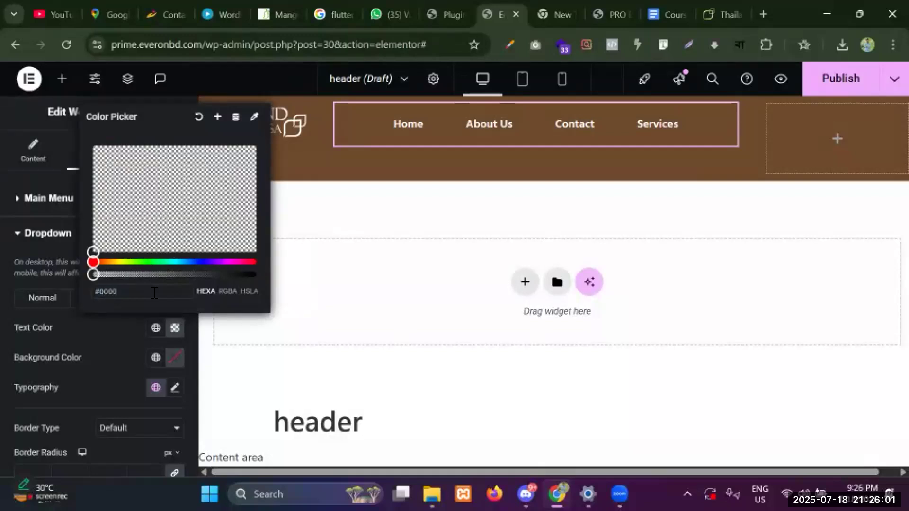
key(BackSpace)
Set the active dropdown typography font family to Hind Siliguri.
click(174, 388)
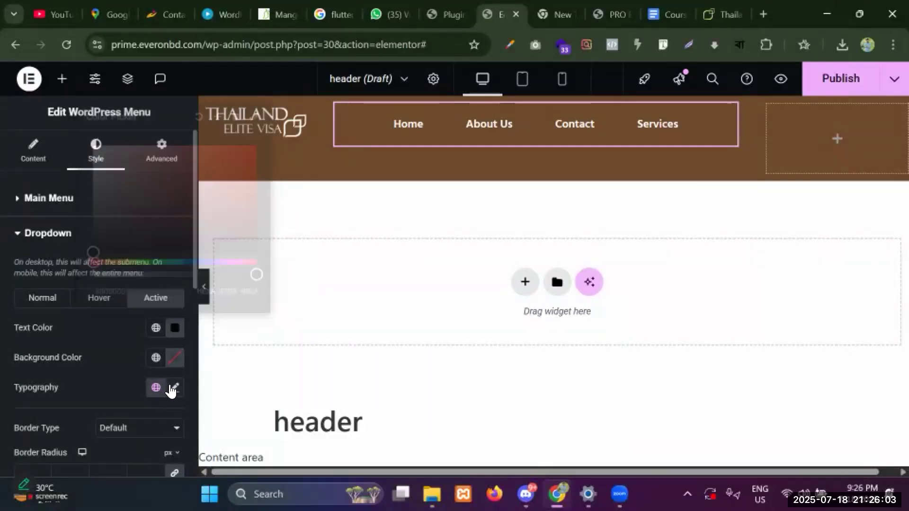
scroll(57, 360, down, 5)
click(105, 251)
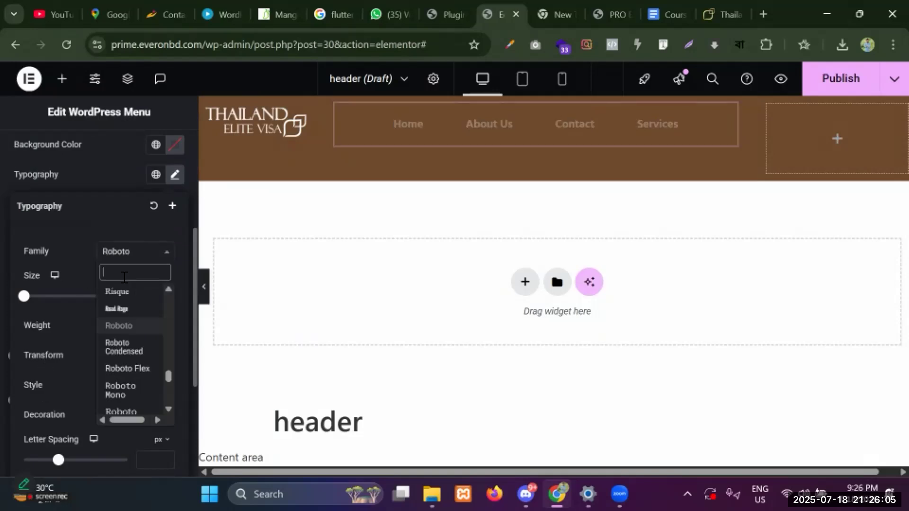
text(hind)
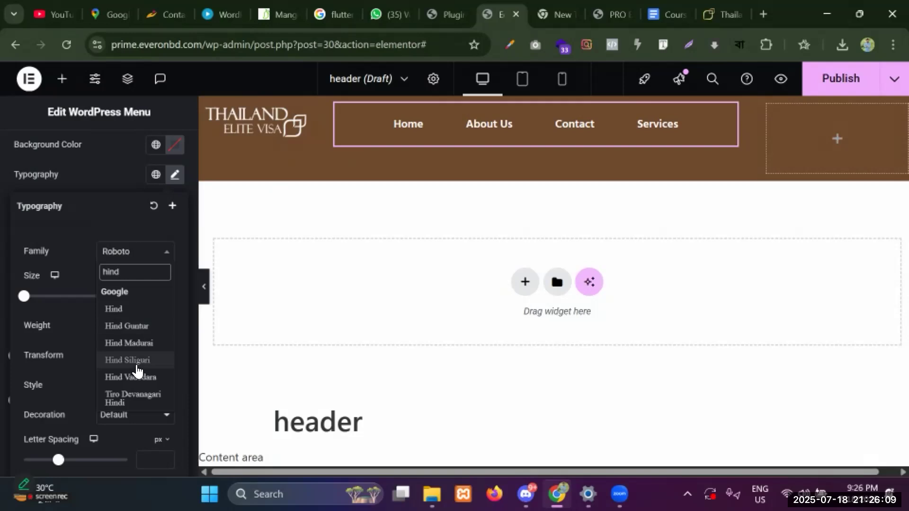
click(134, 362)
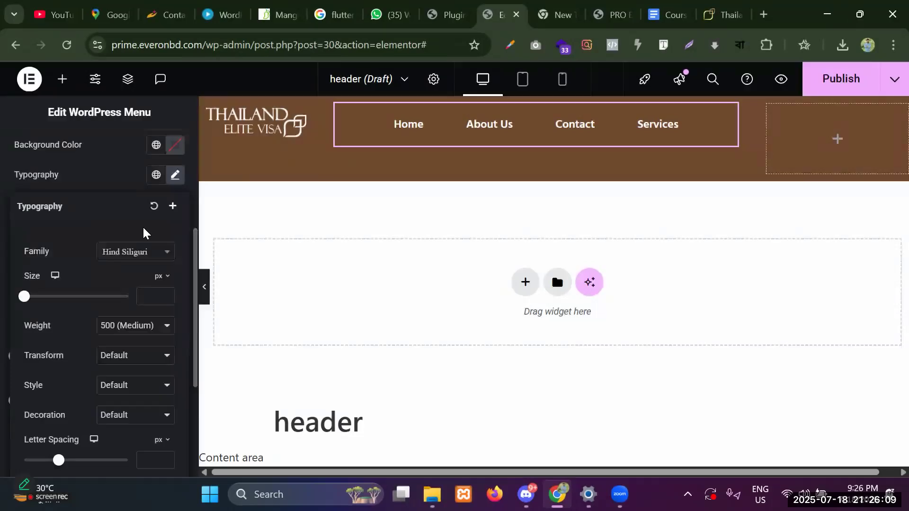
click(100, 182)
scroll(112, 232, up, 2)
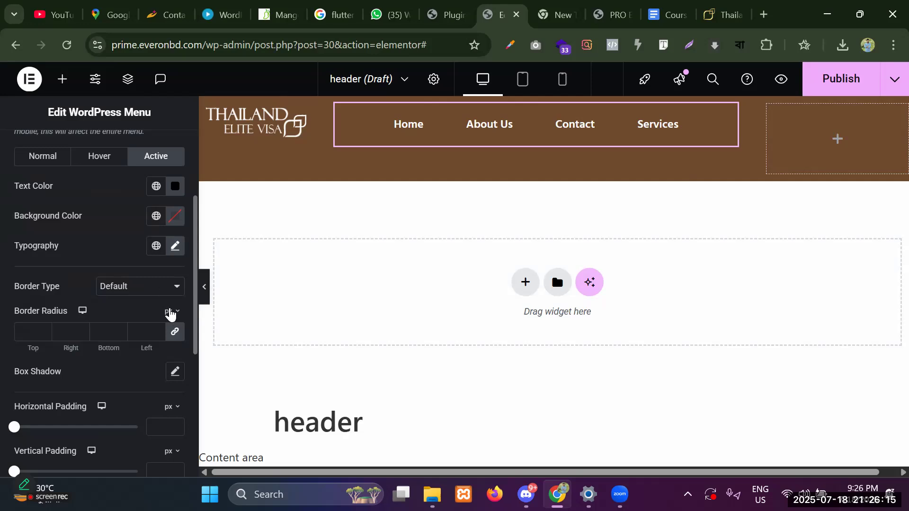
scroll(170, 315, down, 2)
click(175, 300)
click(157, 301)
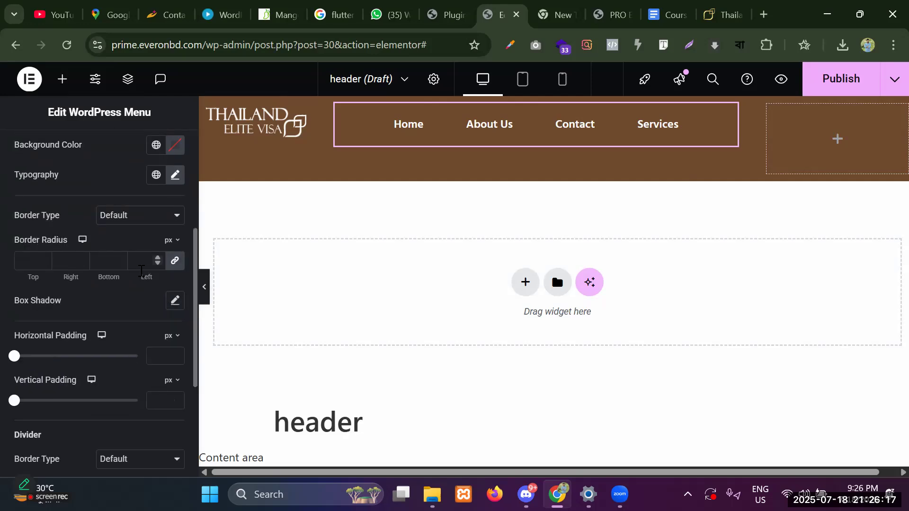
scroll(161, 332, up, 4)
Give the active dropdown text weight 600 (Semi Bold) and size 16 px.
click(175, 388)
scroll(127, 402, down, 5)
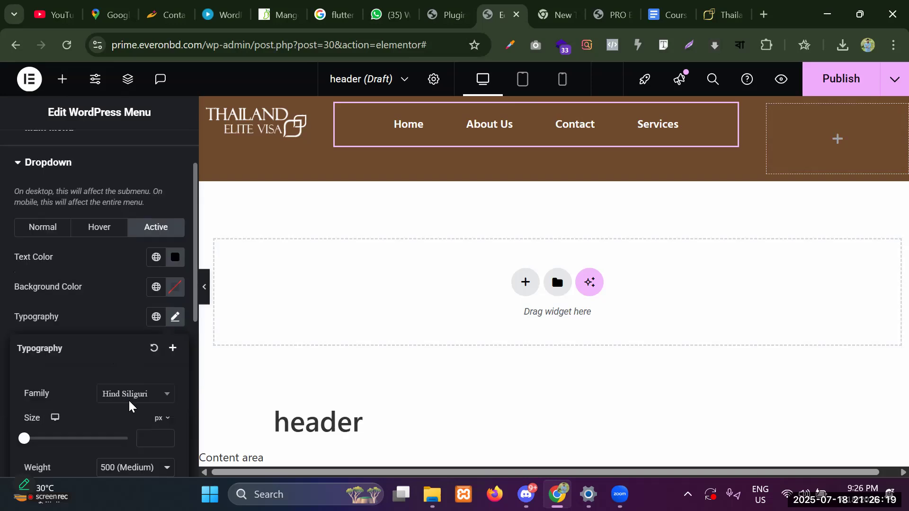
click(141, 325)
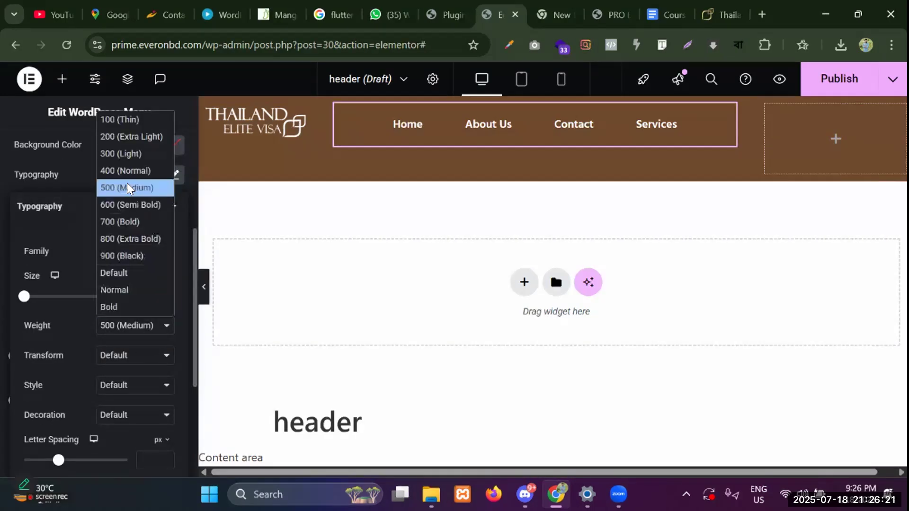
click(134, 204)
click(153, 291)
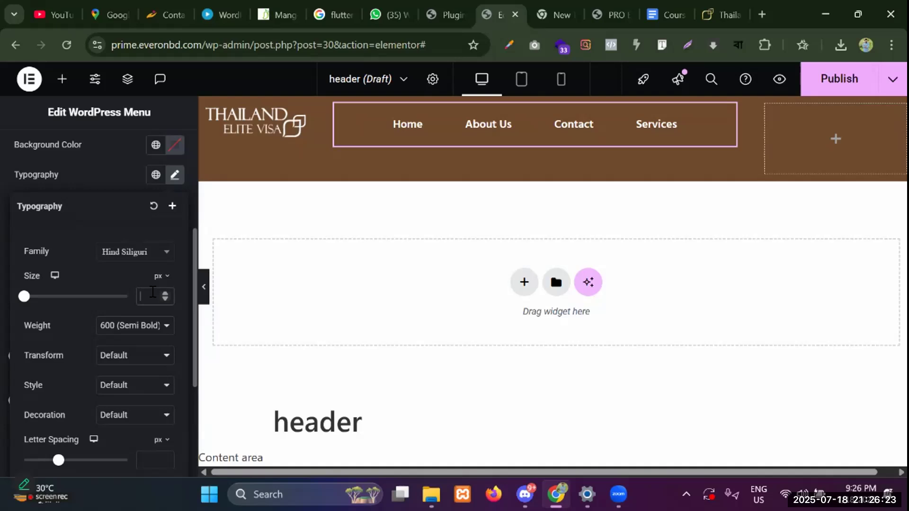
text(16)
click(127, 358)
click(127, 359)
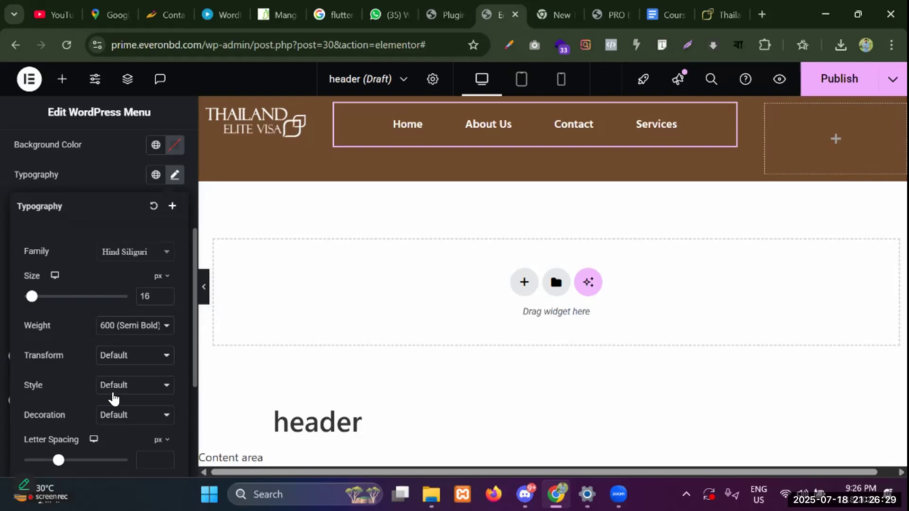
Keep font style at Default and set the active dropdown text decoration to None.
click(116, 387)
click(117, 402)
click(125, 417)
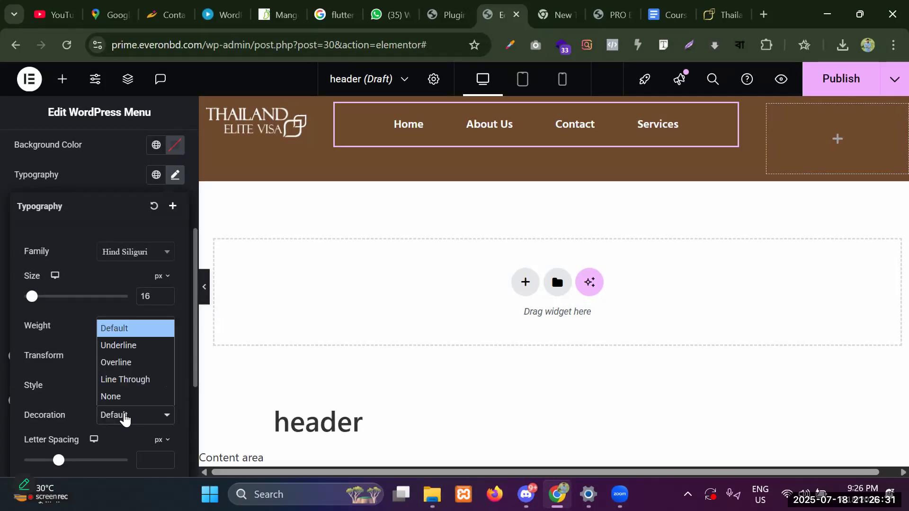
click(121, 397)
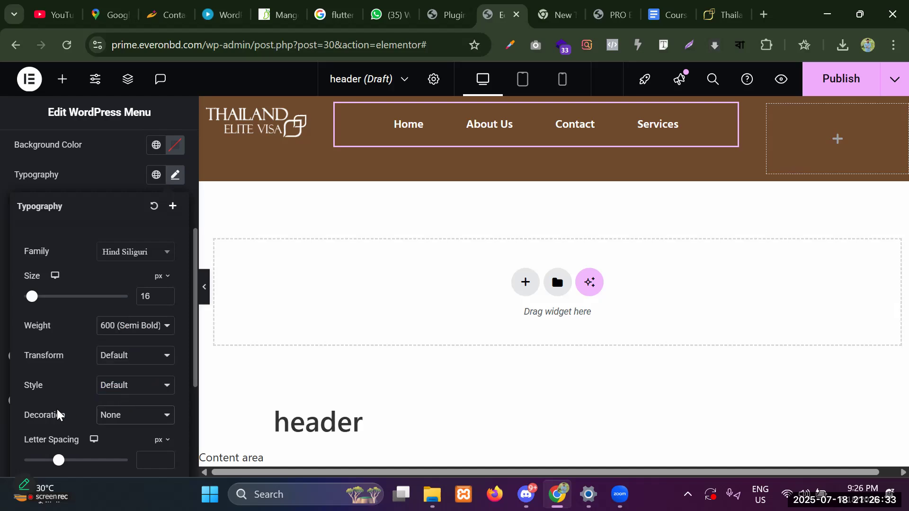
scroll(58, 415, down, 2)
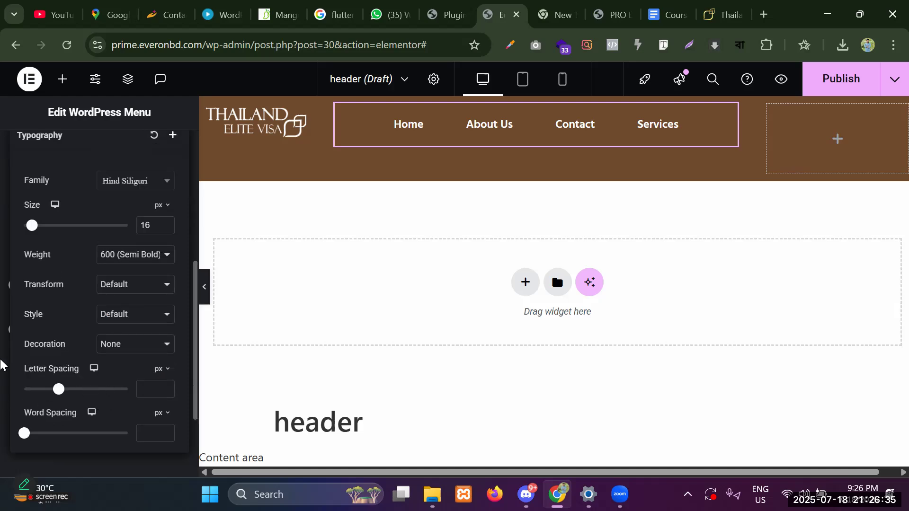
click(1, 363)
scroll(119, 315, up, 3)
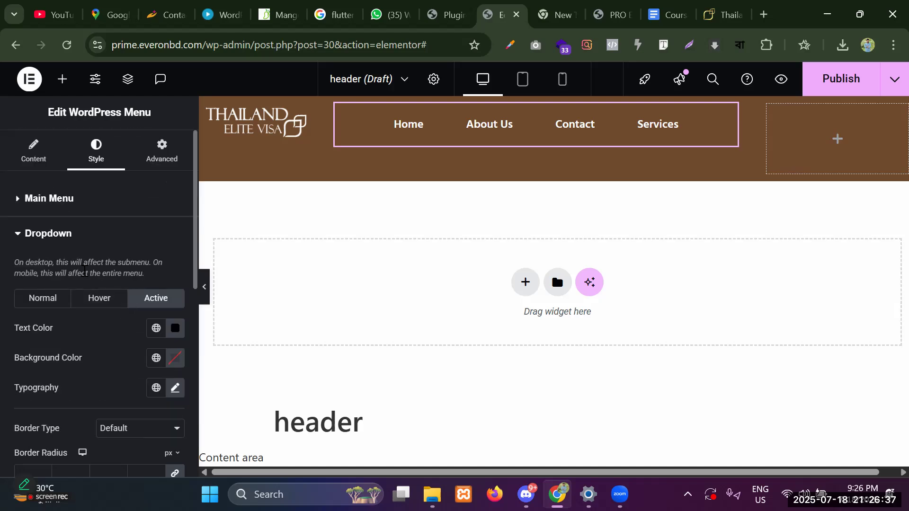
click(42, 236)
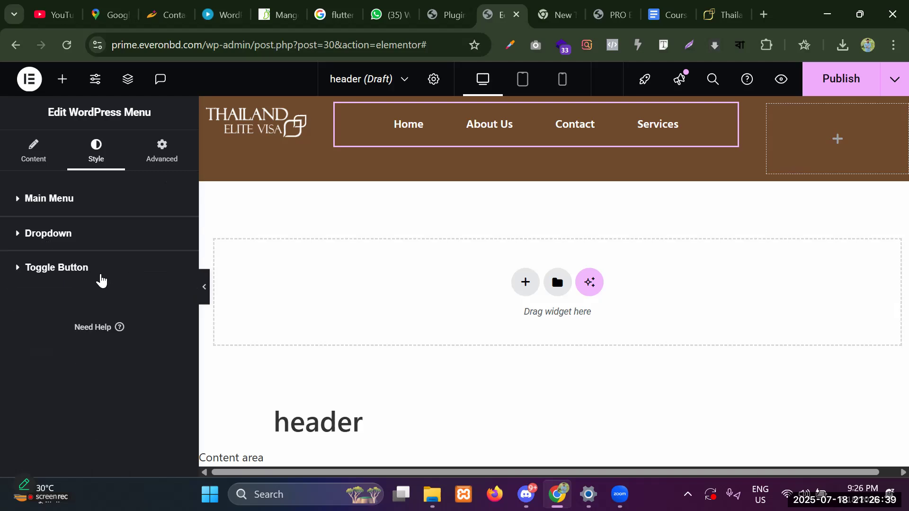
click(101, 281)
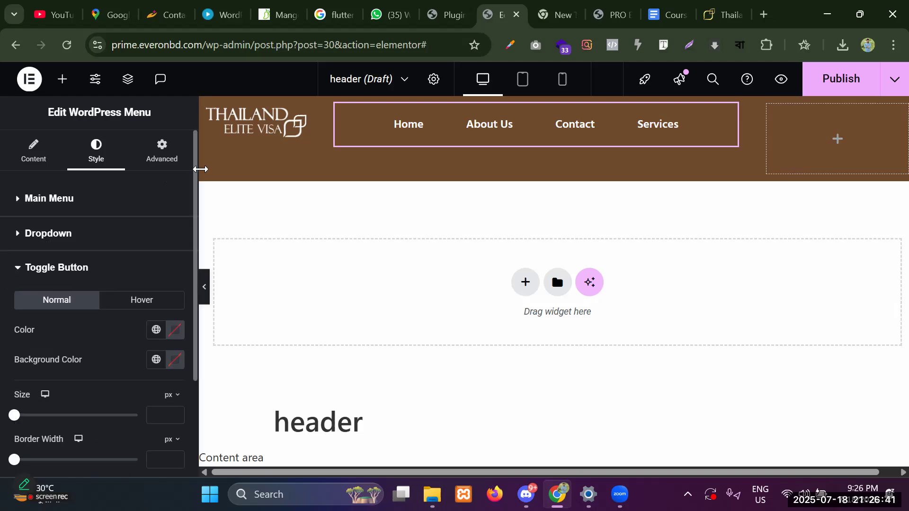
click(43, 268)
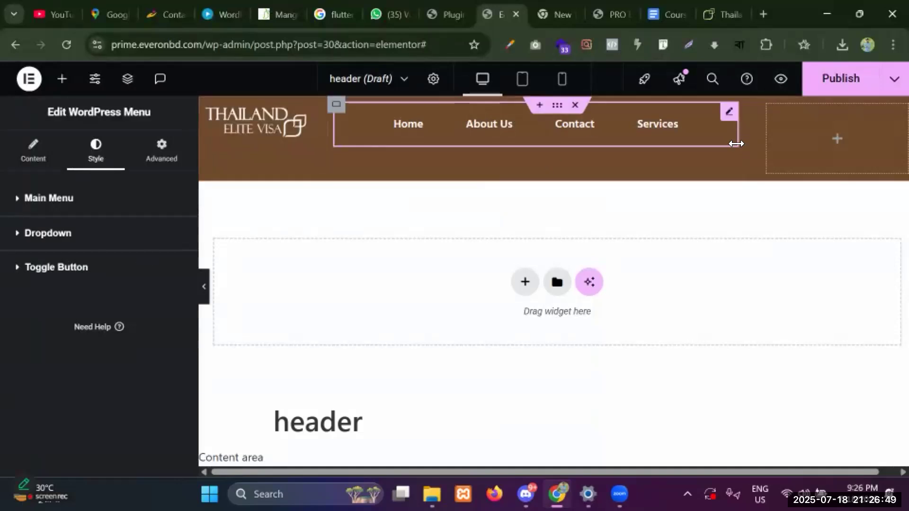
Check the brown header on the live thailandelitevisa.com site, then return to the Elementor header editor.
click(769, 107)
click(724, 14)
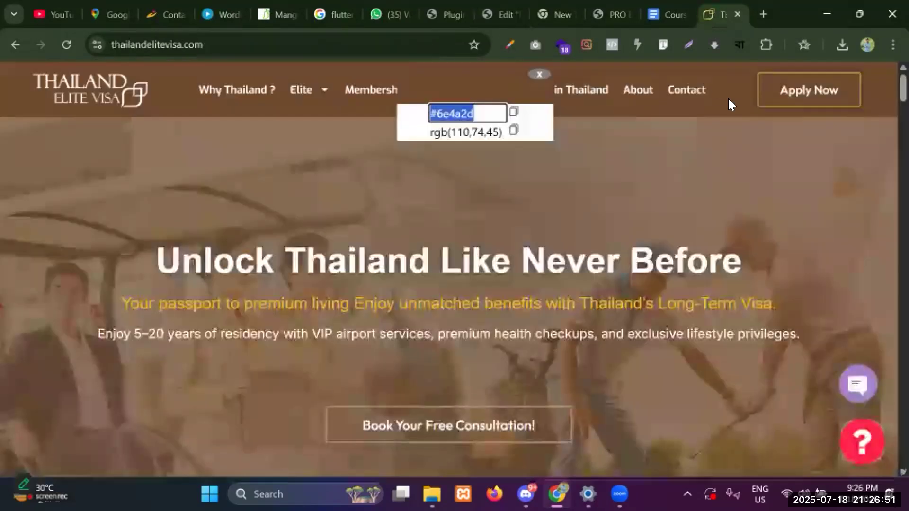
click(702, 122)
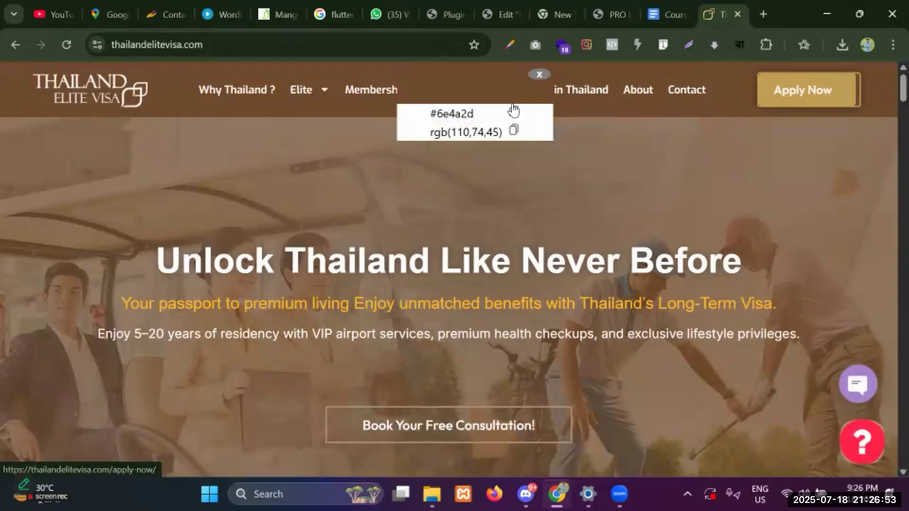
click(538, 77)
scroll(754, 162, down, 5)
scroll(710, 91, up, 5)
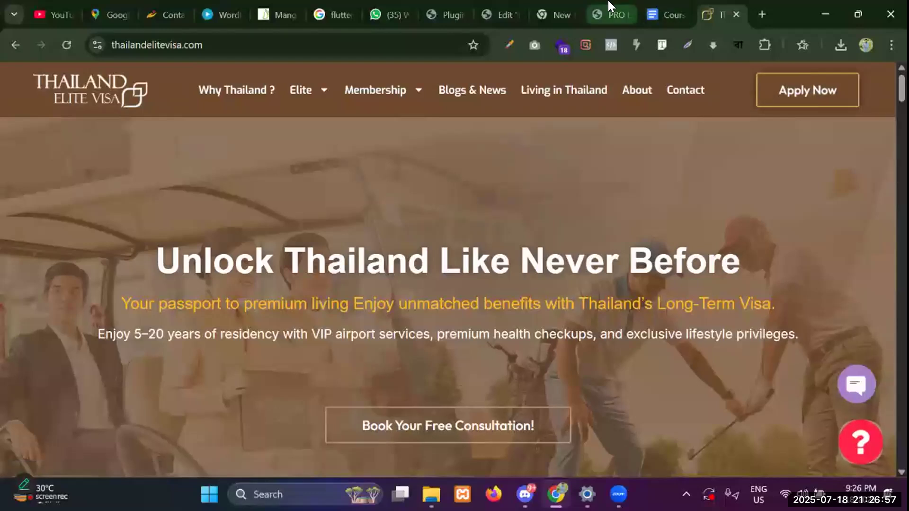
click(606, 14)
click(498, 13)
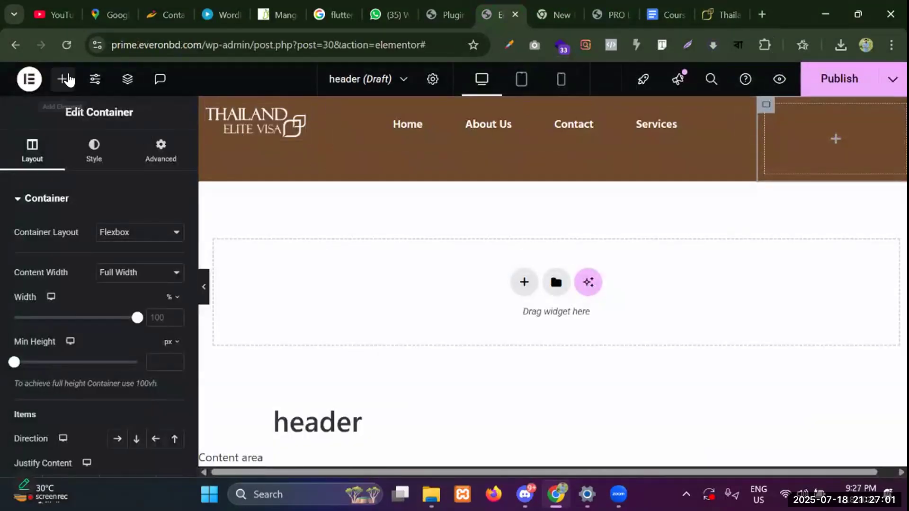
Add a Button widget to the header's right column and label it 'Apply Now'.
click(62, 78)
scroll(78, 262, down, 7)
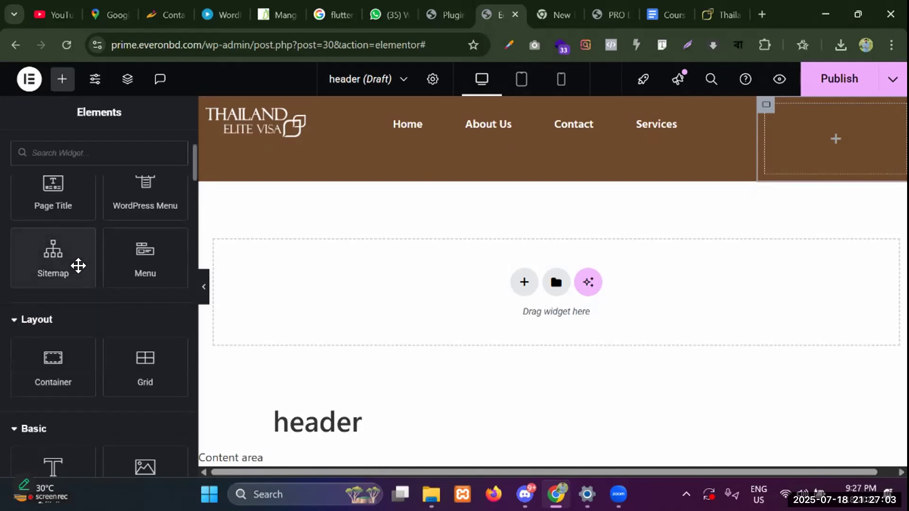
drag(49, 403, 807, 142)
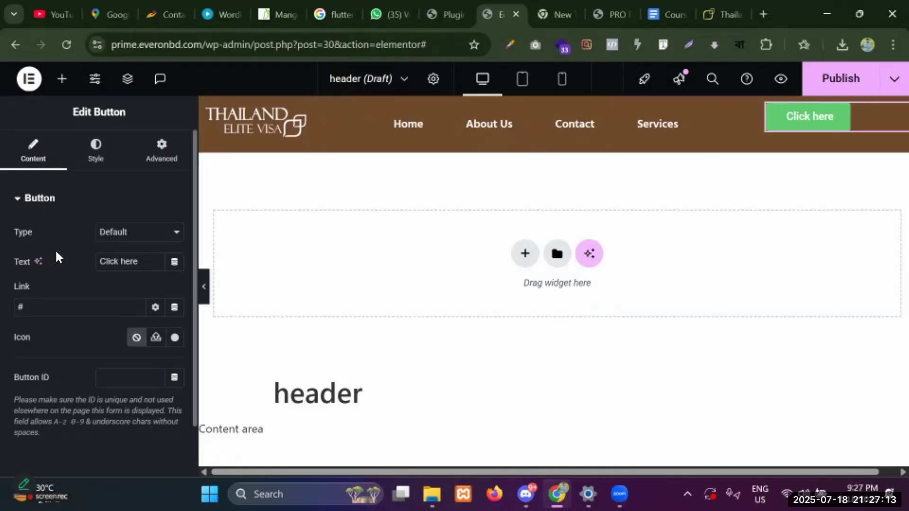
triple_click(154, 263)
key(BackSpace)
text(Apply Now)
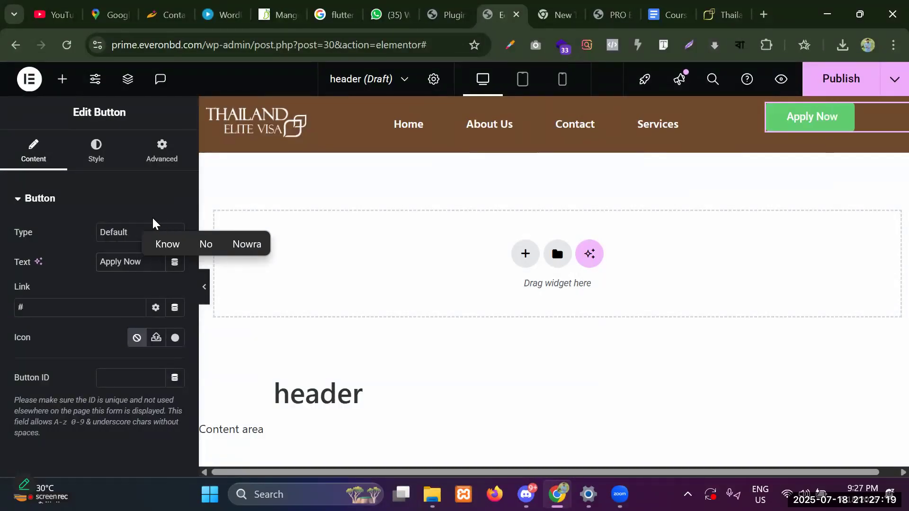
Set the Apply Now button's link to '#'.
click(85, 307)
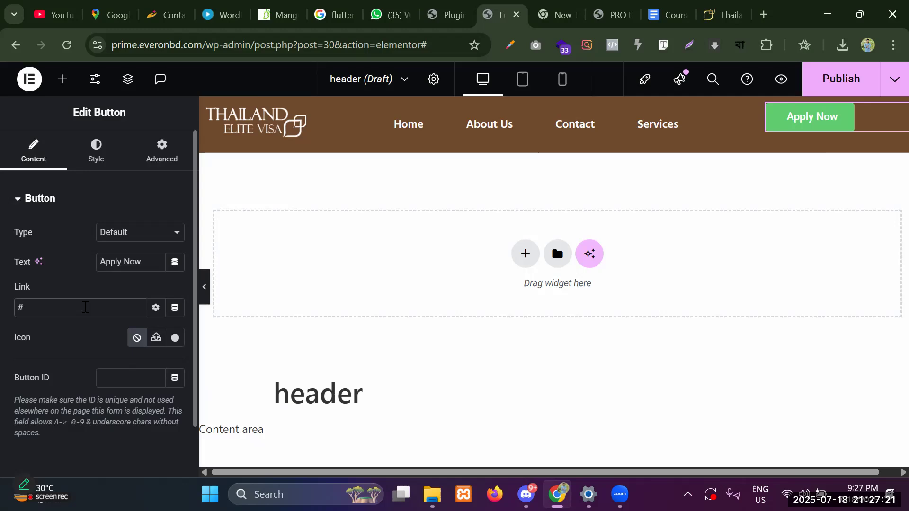
key(BackSpace)
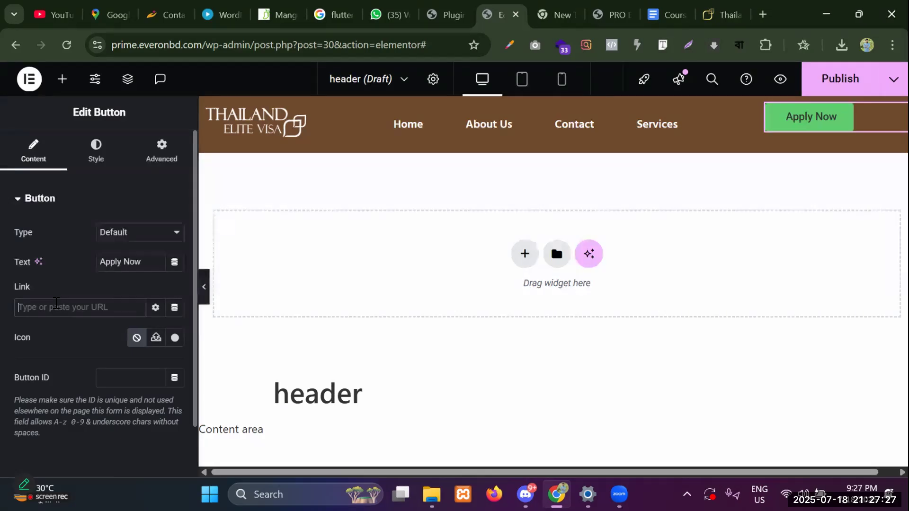
text(#)
scroll(91, 329, down, 2)
scroll(90, 284, up, 2)
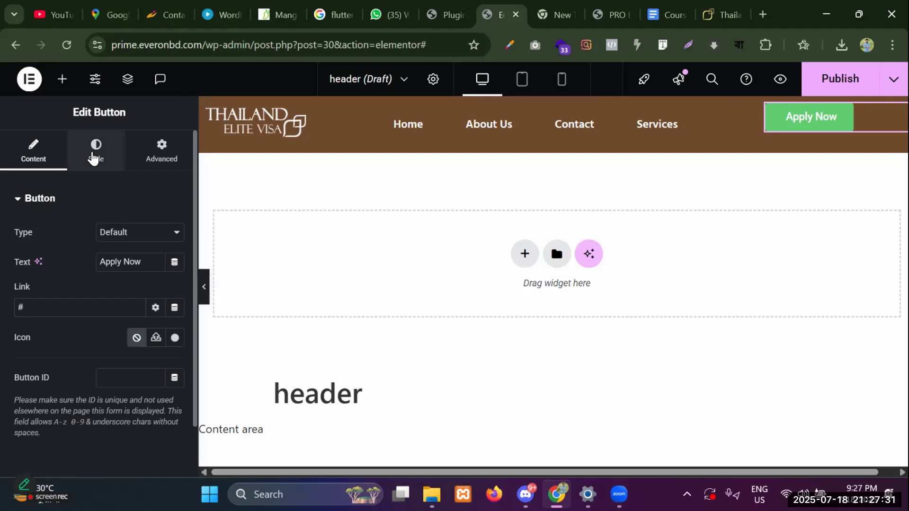
Centre the Apply Now button in its column and set its font to Hind Siliguri.
click(93, 159)
click(138, 233)
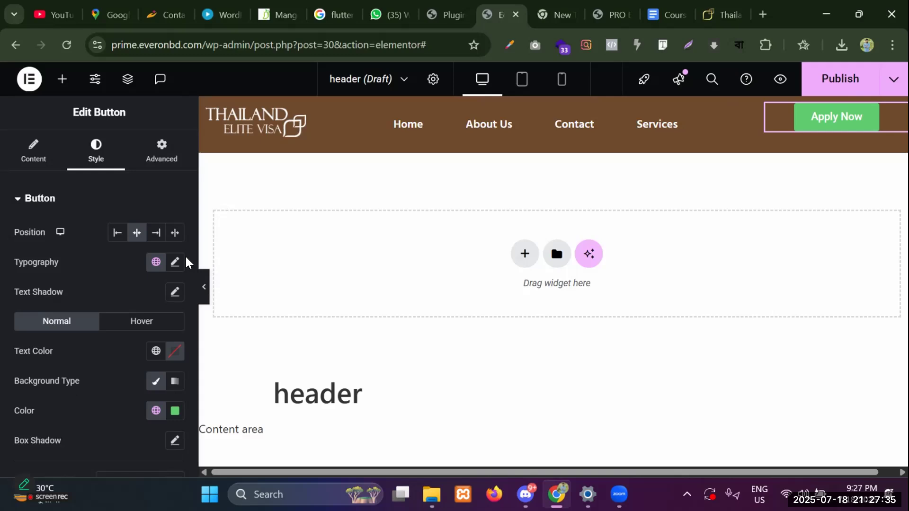
click(174, 262)
click(133, 329)
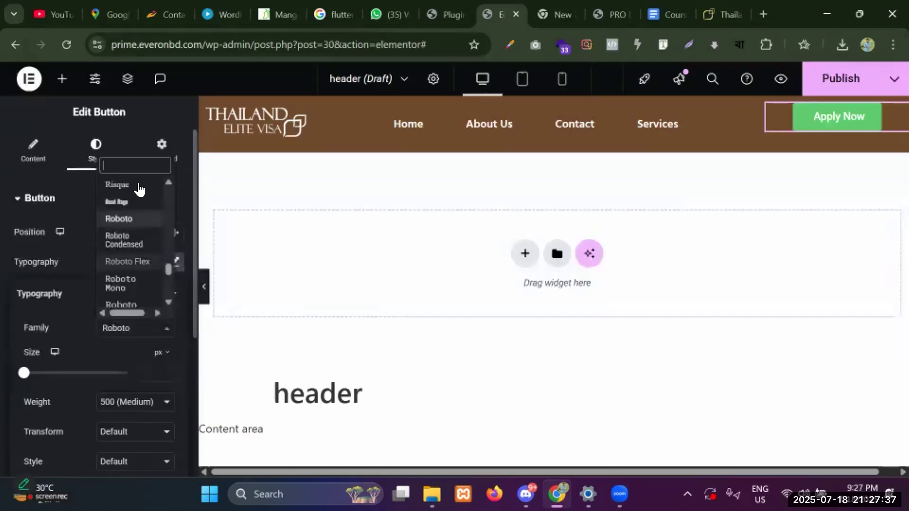
text(hind)
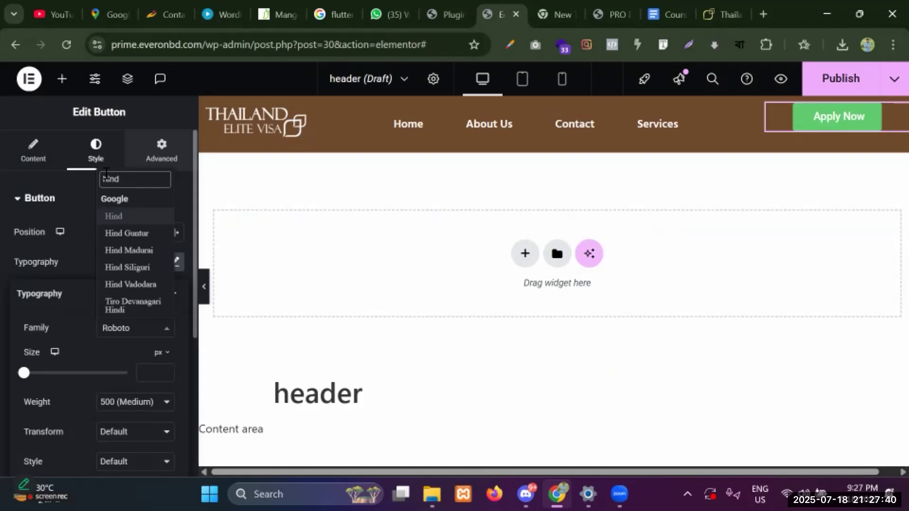
click(134, 267)
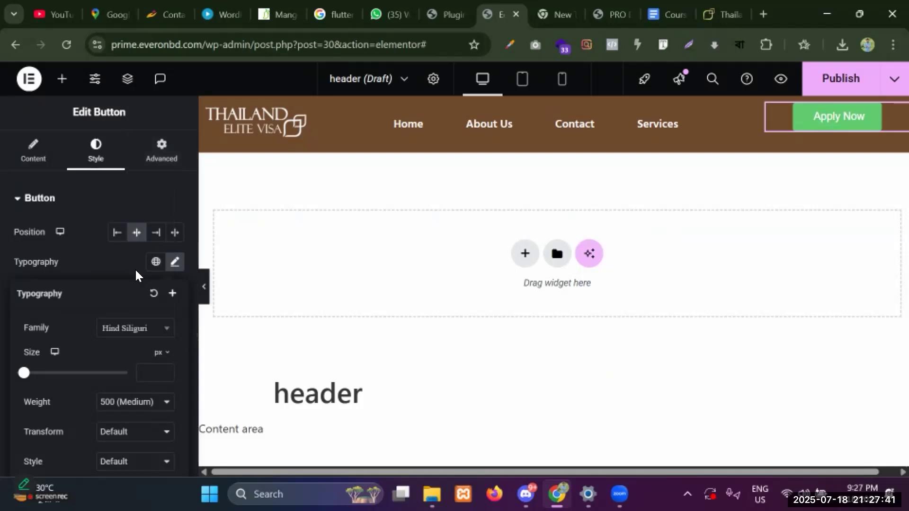
click(132, 206)
click(52, 204)
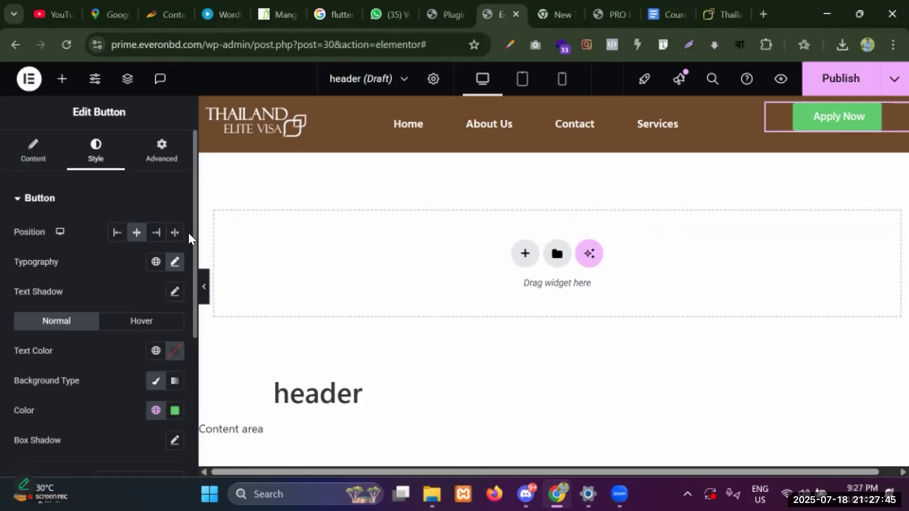
Open the button's background colour, then view the live site's header for reference.
scroll(173, 348, down, 1)
click(175, 339)
click(162, 307)
click(722, 15)
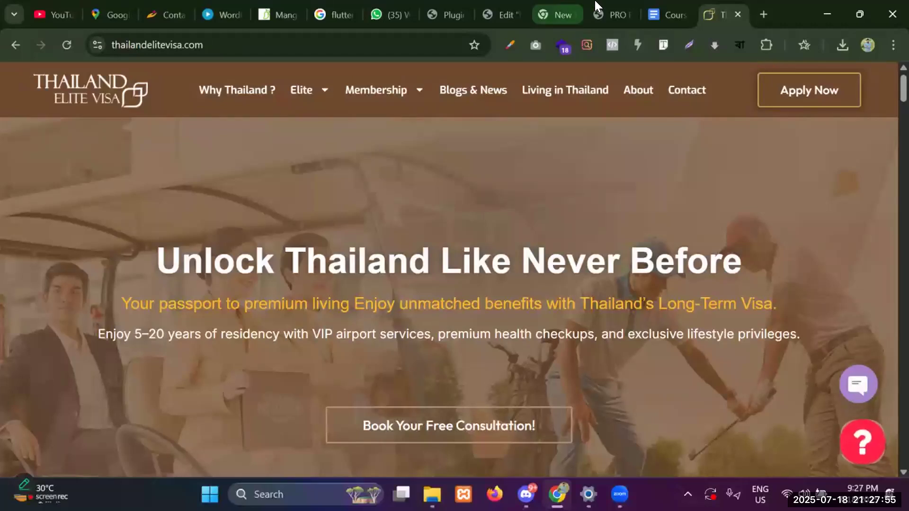
Return to the Elementor header editor and look over the button's box shadow settings.
click(567, 6)
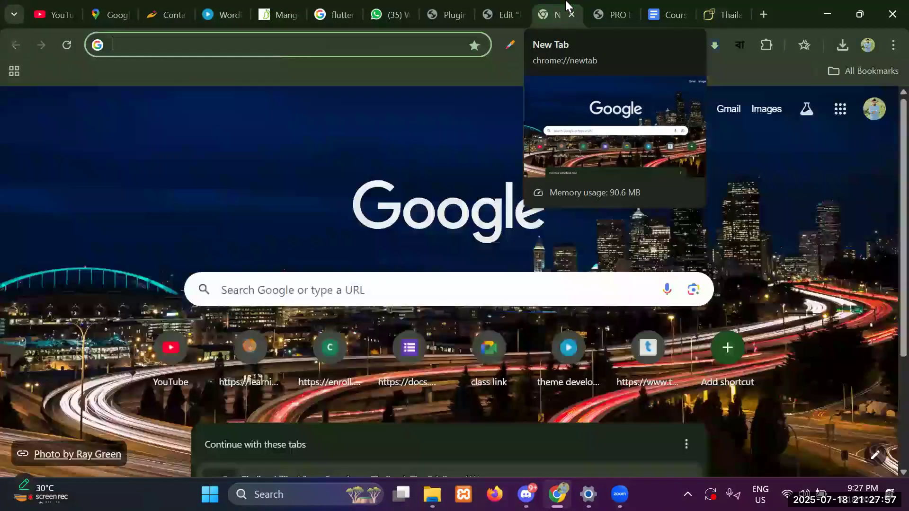
click(501, 15)
click(163, 369)
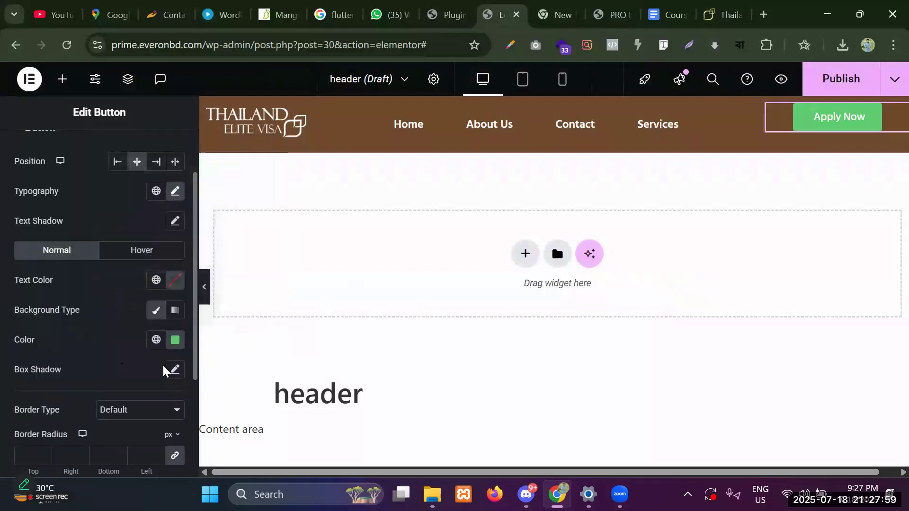
click(177, 373)
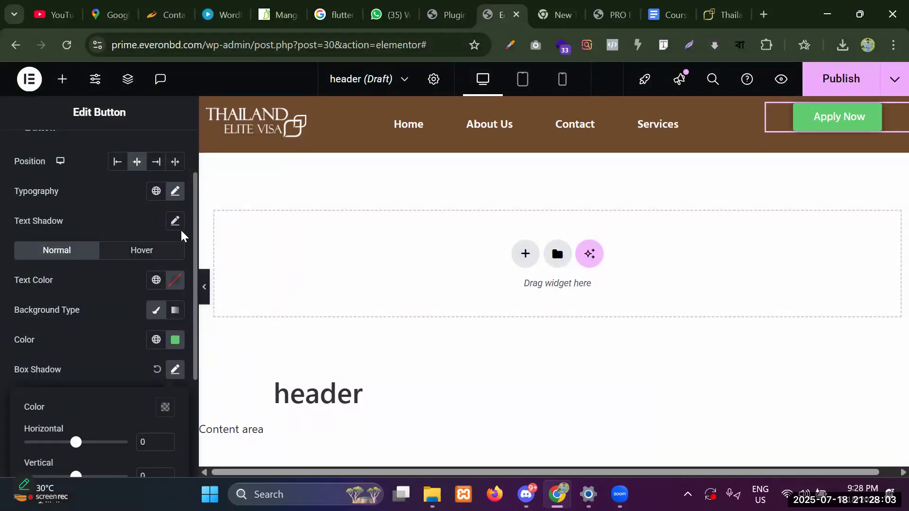
click(126, 326)
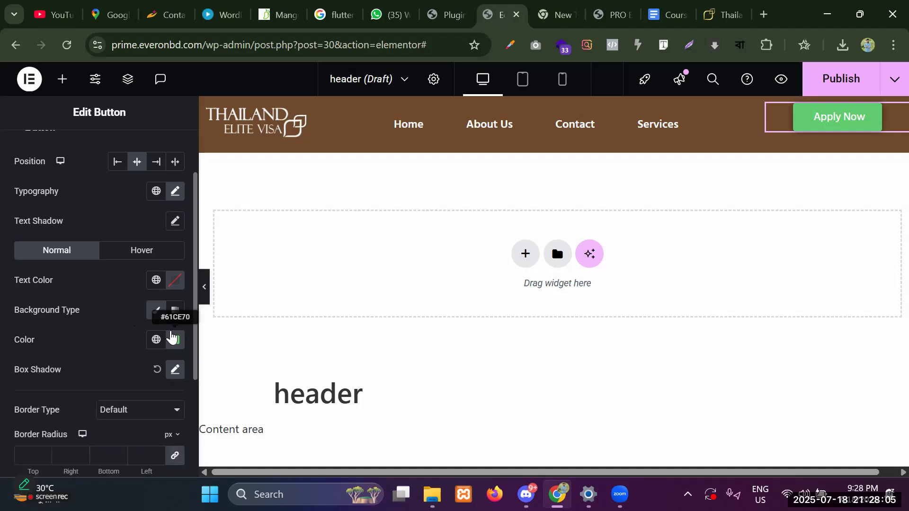
Change the Apply Now button's background from green to red #CE6161.
click(176, 340)
click(157, 304)
key(BackSpace)
key(BackSpace)
key(BackSpace)
key(BackSpace)
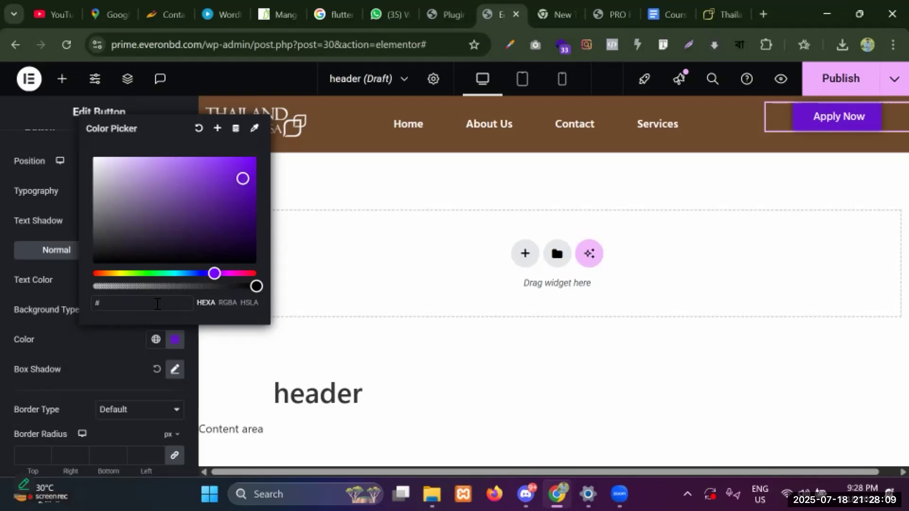
text(fff)
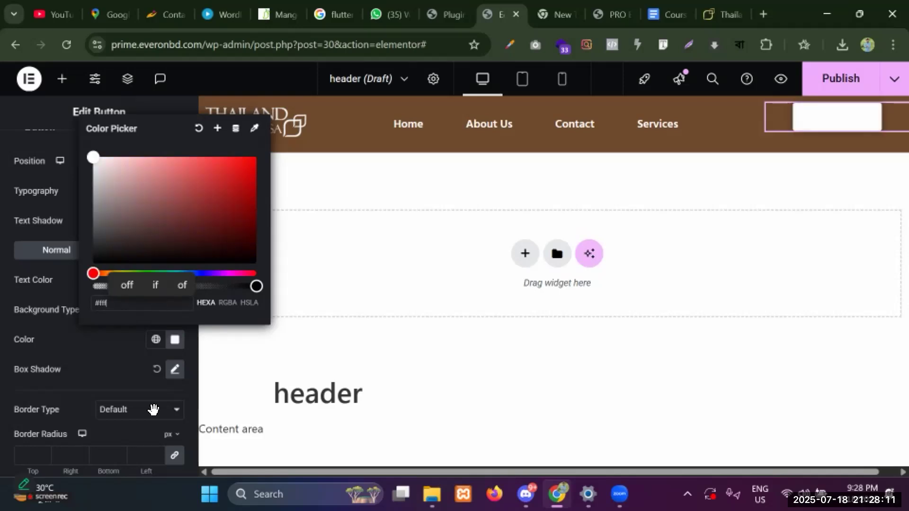
key(BackSpace)
key(BackSpace)
key(BackSpace)
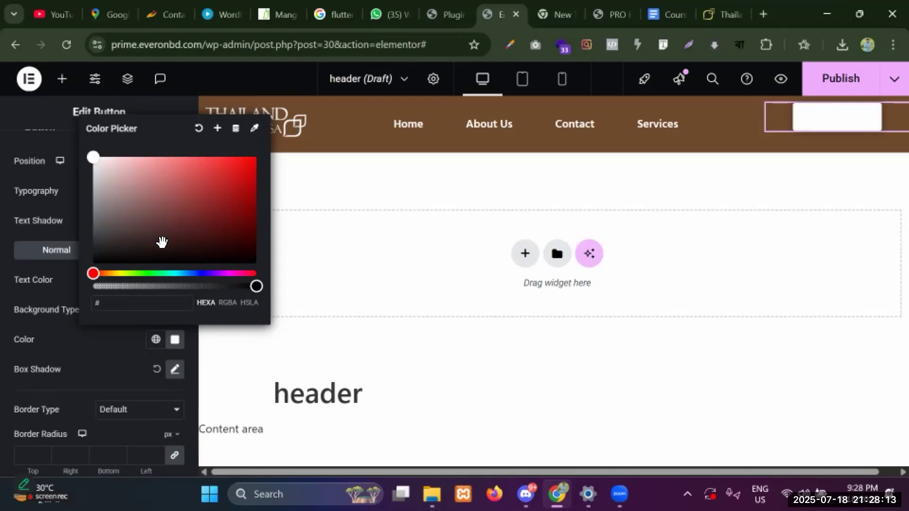
click(199, 129)
click(175, 340)
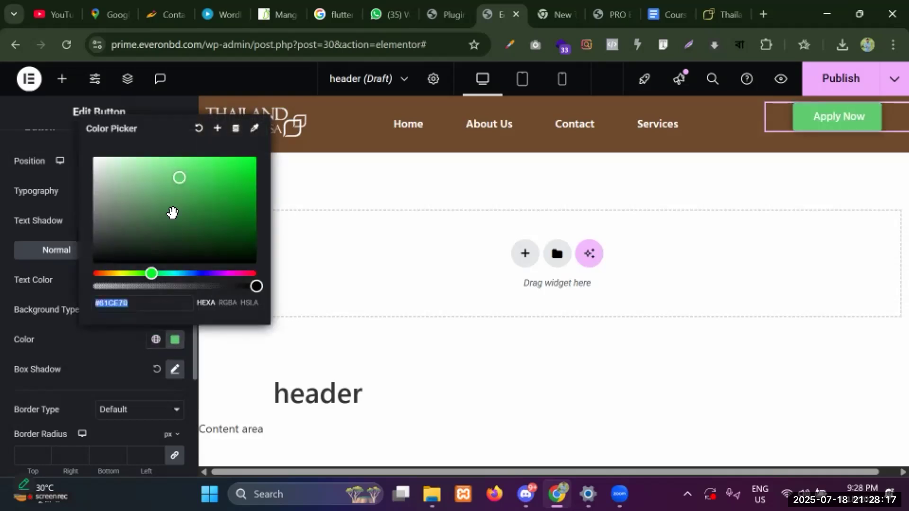
drag(151, 273, 81, 270)
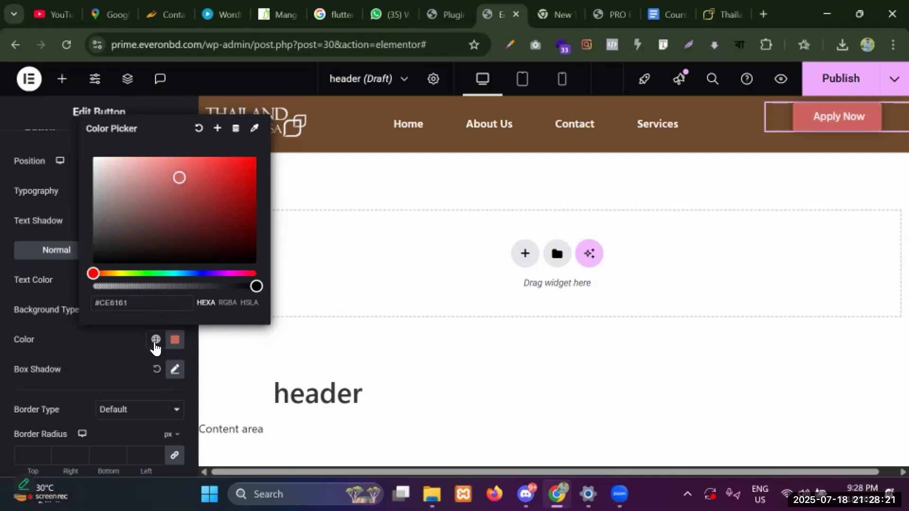
click(105, 339)
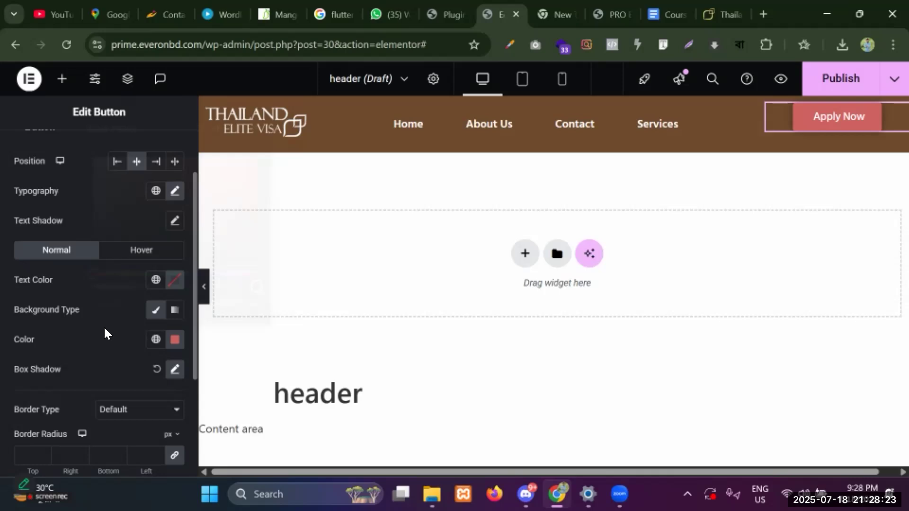
Set the Apply Now button's padding to 10 px vertical and 25 px horizontal.
scroll(105, 329, down, 1)
scroll(102, 322, down, 1)
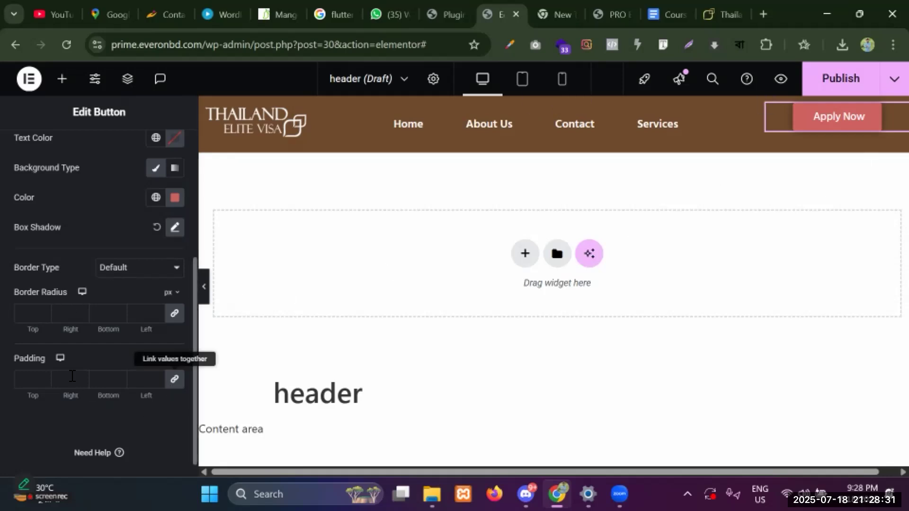
click(21, 380)
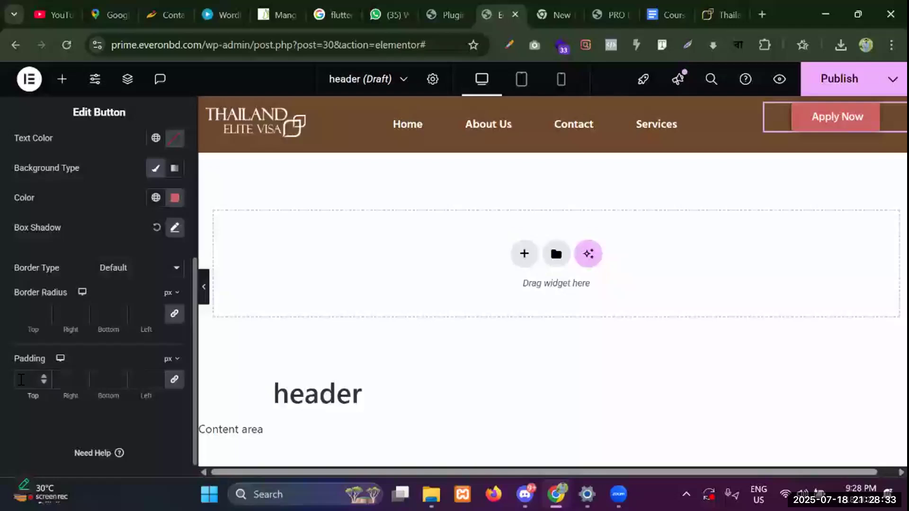
text(0)
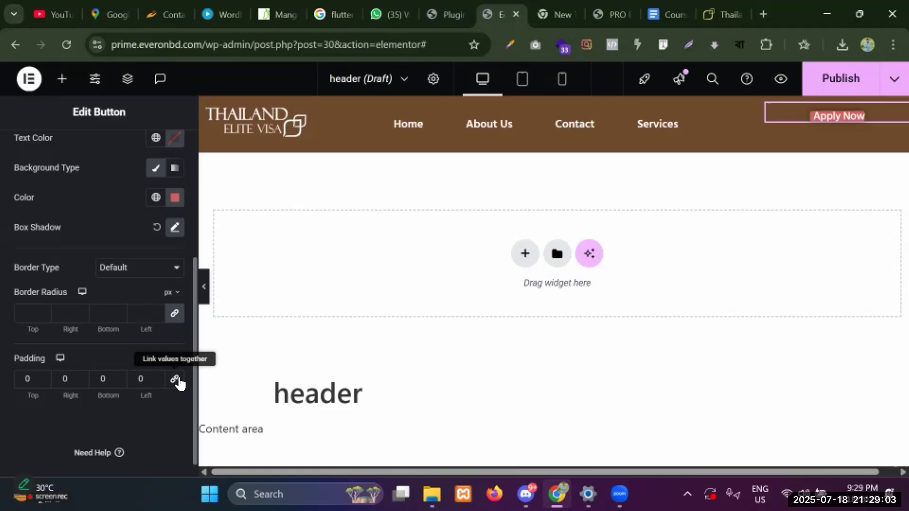
click(16, 381)
text(1)
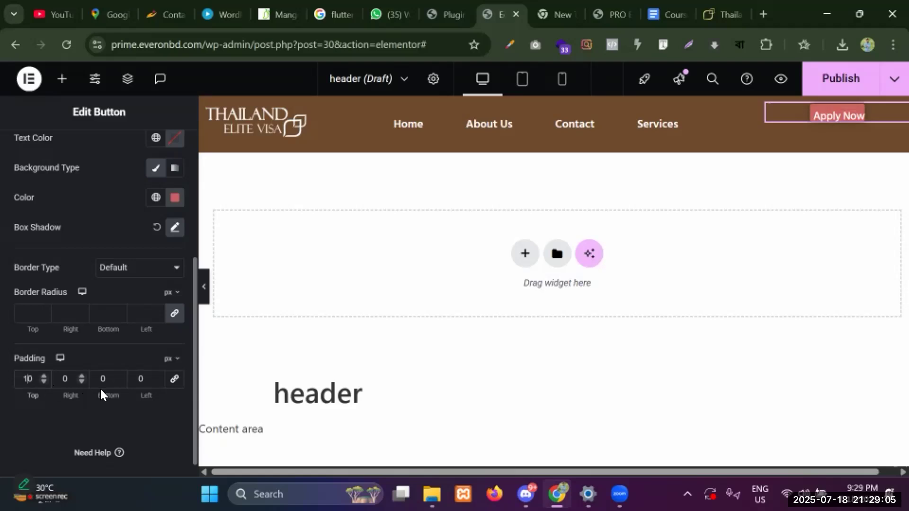
click(102, 380)
text(1)
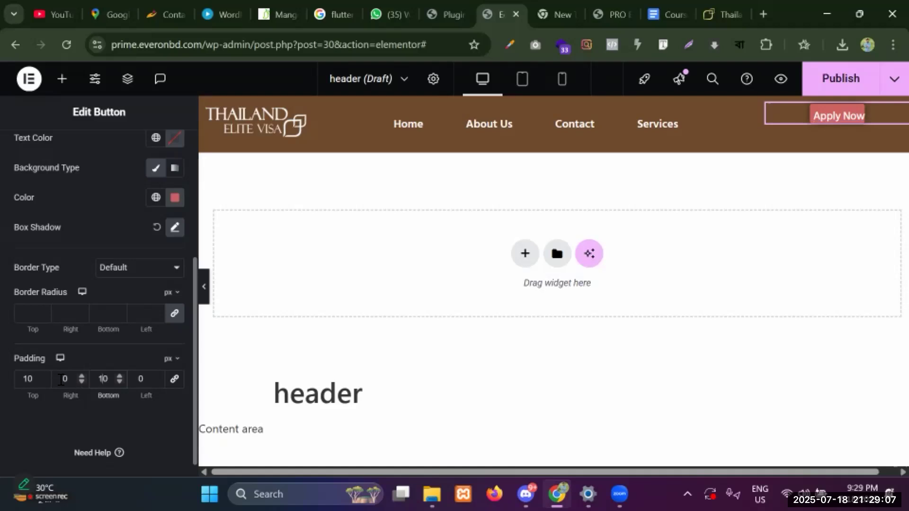
click(55, 381)
text(25)
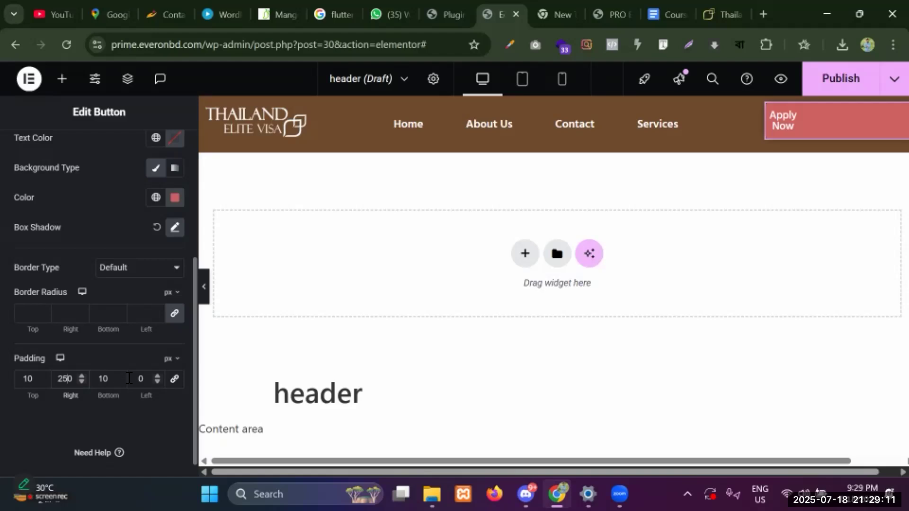
click(76, 379)
key(BackSpace)
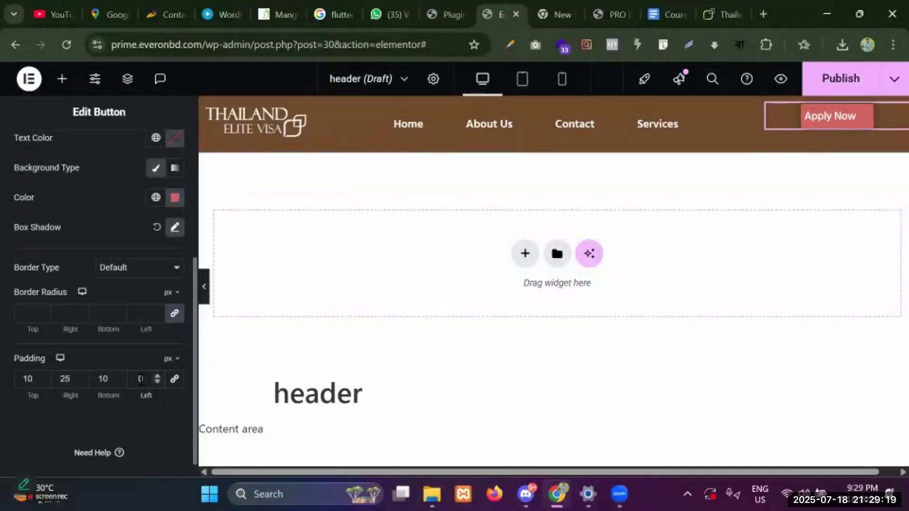
text(5)
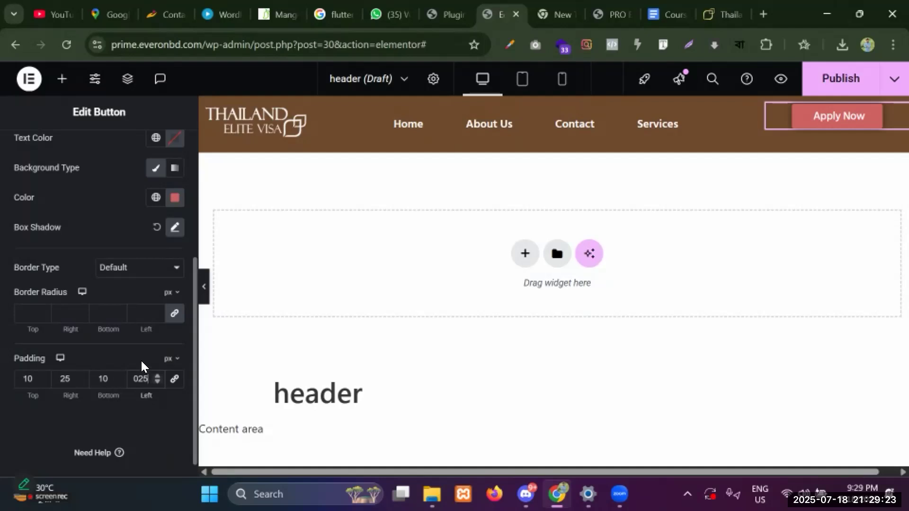
Give the button a 4 px border radius and start publishing the header template.
click(42, 310)
text(3)
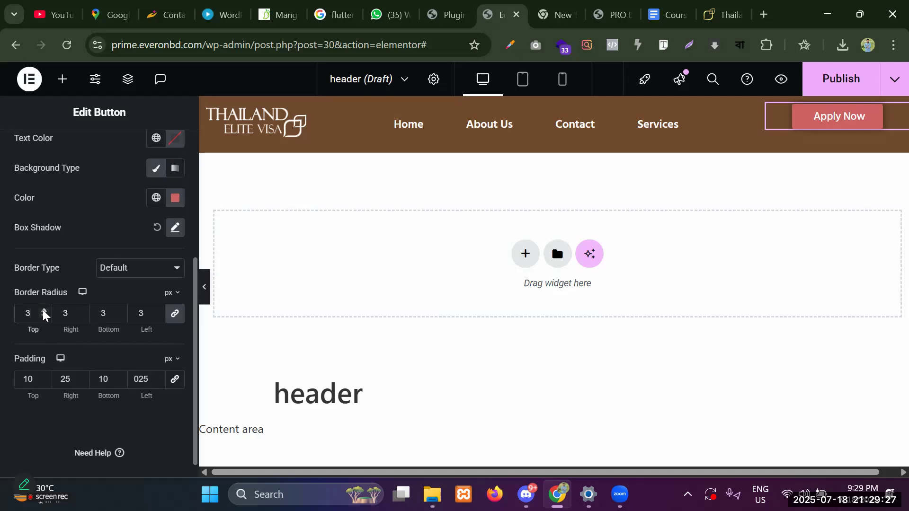
click(42, 310)
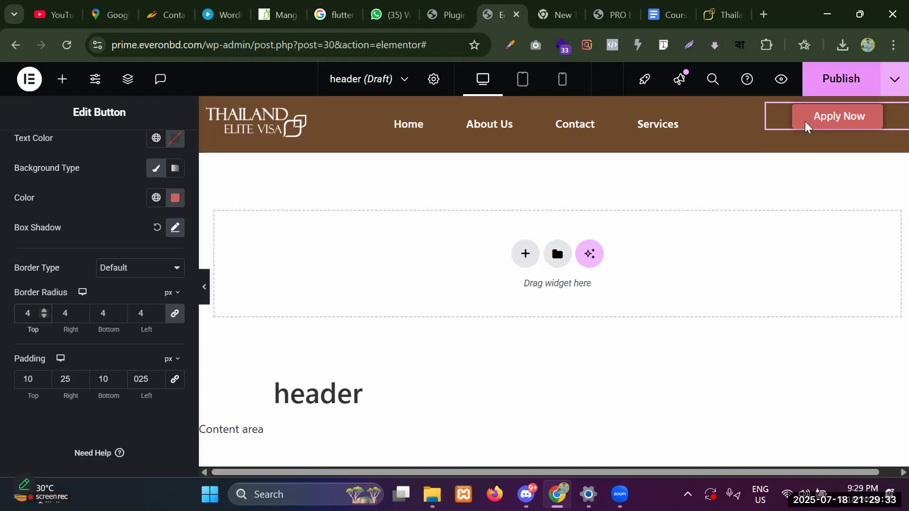
click(830, 79)
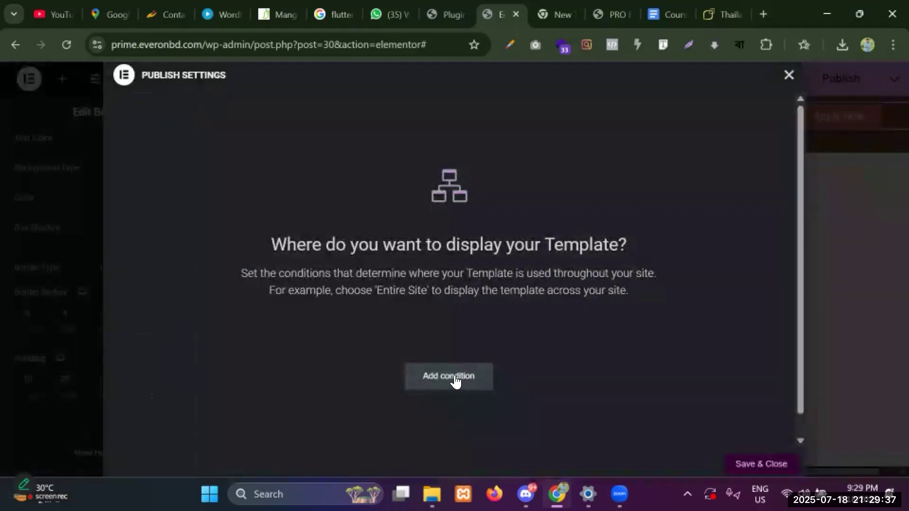
Publish the header with an Include / Entire site condition and preview it in a new tab.
click(455, 379)
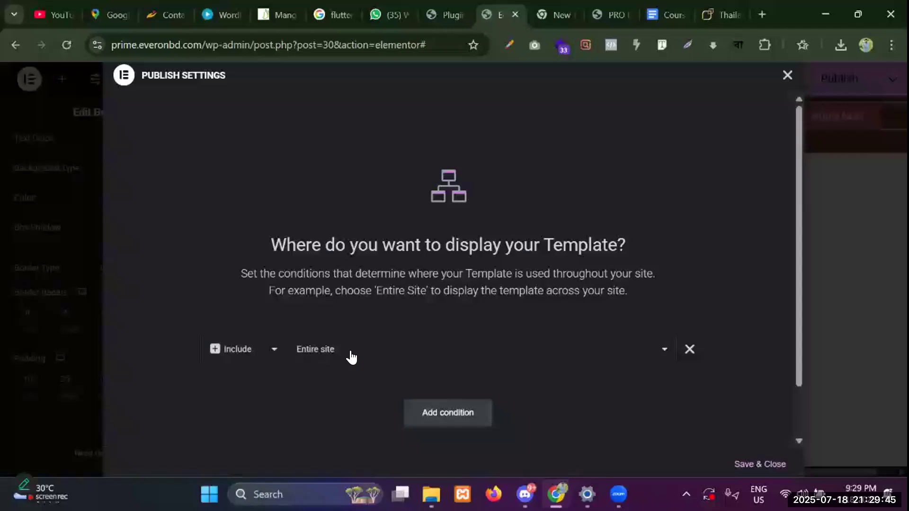
click(756, 465)
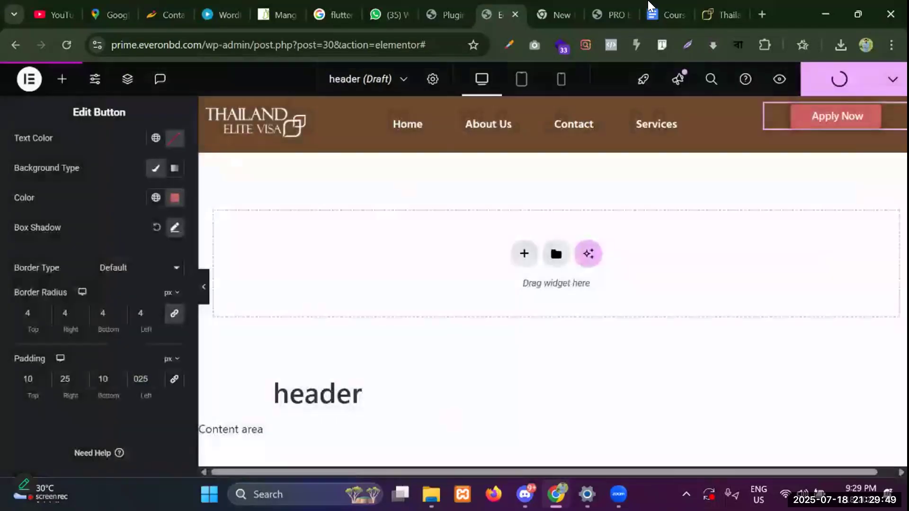
click(782, 79)
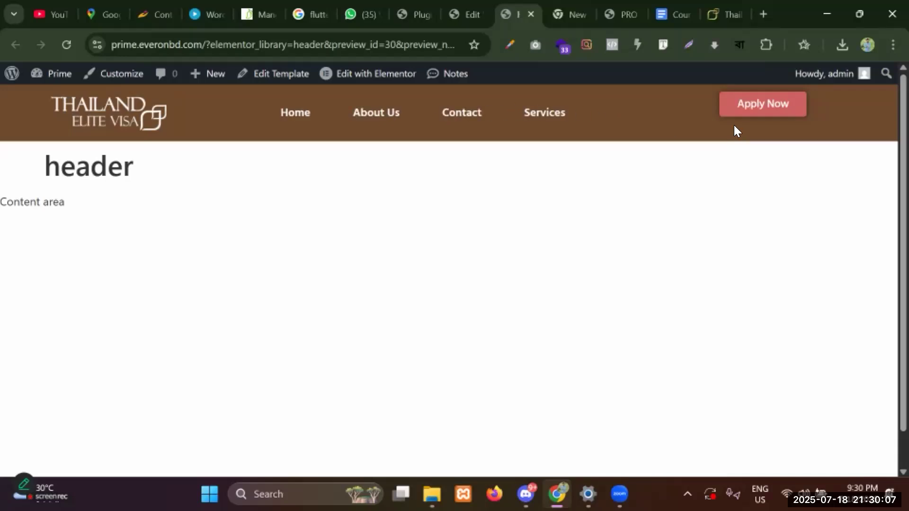
Set the Apply Now button's padding to zero in its Advanced layout settings.
click(453, 6)
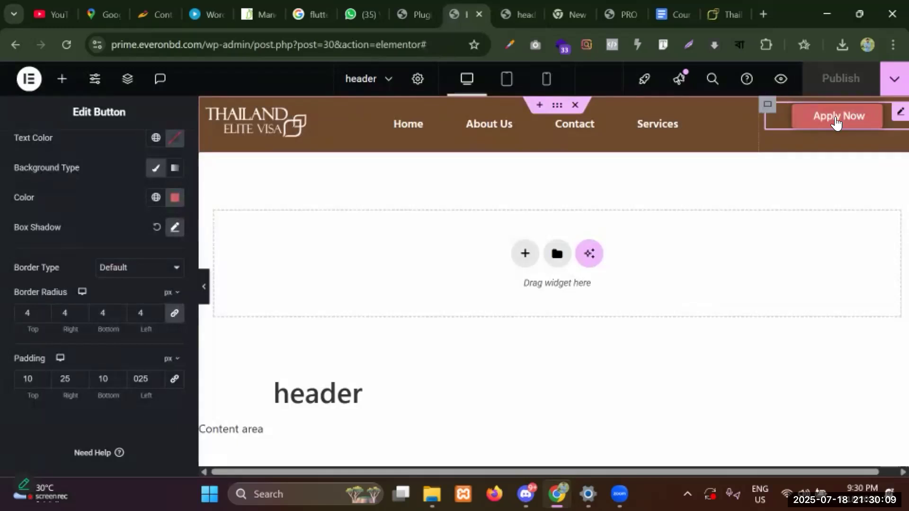
click(769, 110)
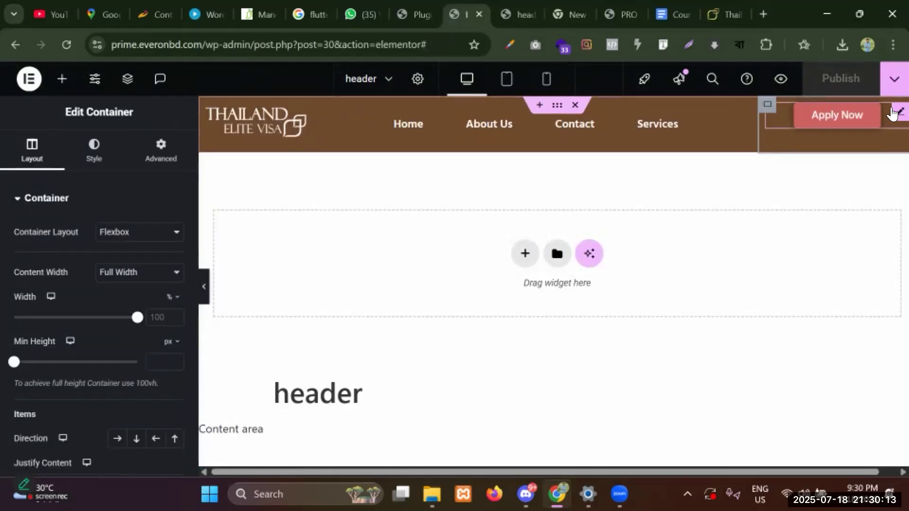
scroll(55, 284, down, 1)
scroll(53, 289, up, 2)
click(40, 158)
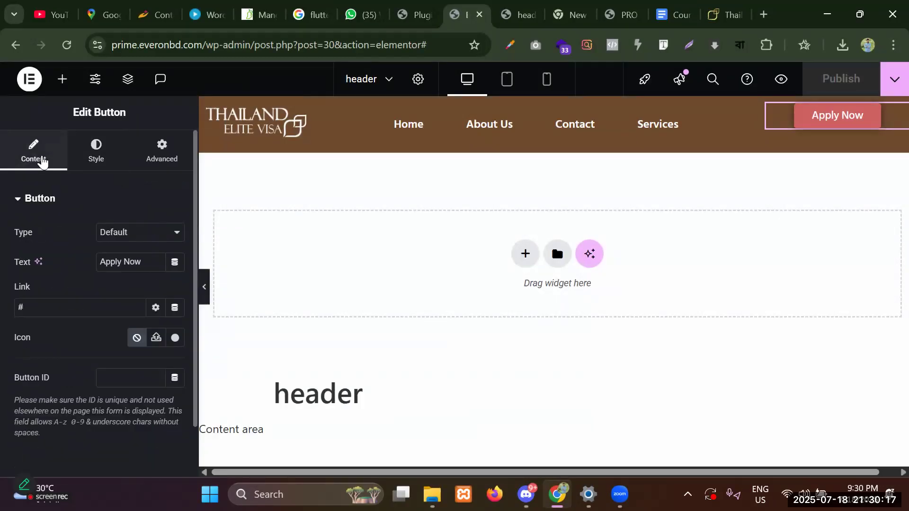
click(172, 159)
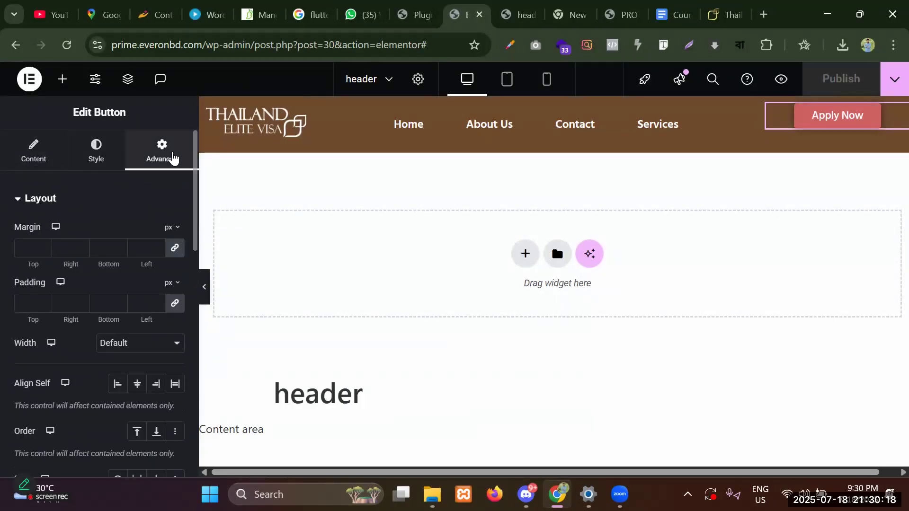
click(175, 247)
click(174, 303)
click(136, 384)
click(135, 385)
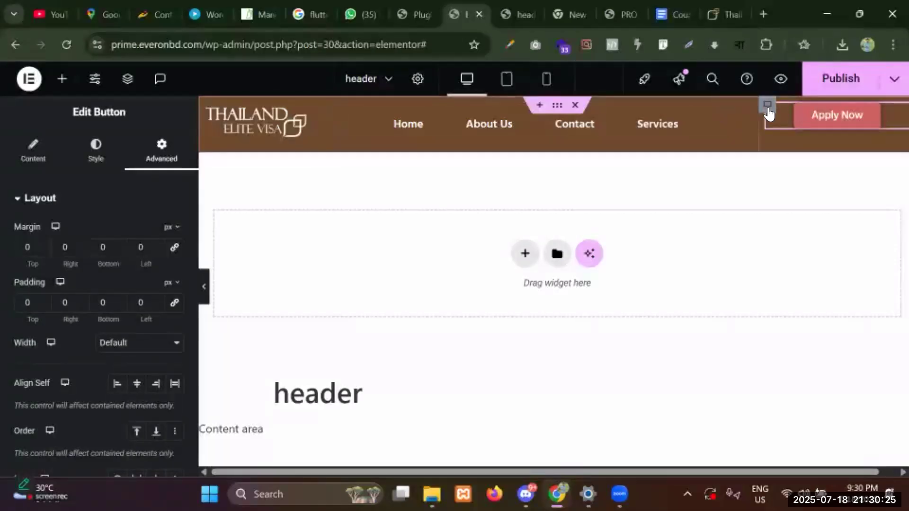
Set Justify Content to Center on the Apply Now and menu containers.
click(768, 108)
scroll(69, 272, down, 6)
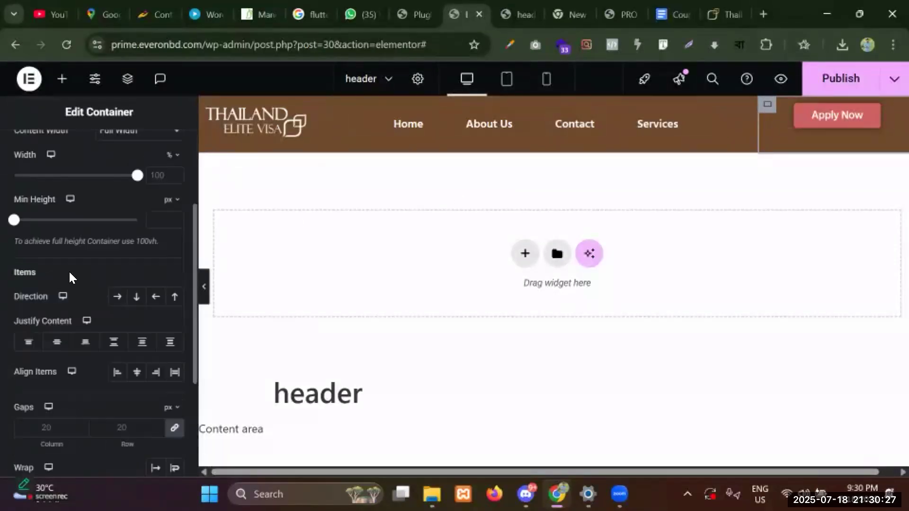
scroll(66, 258, up, 5)
scroll(72, 274, down, 3)
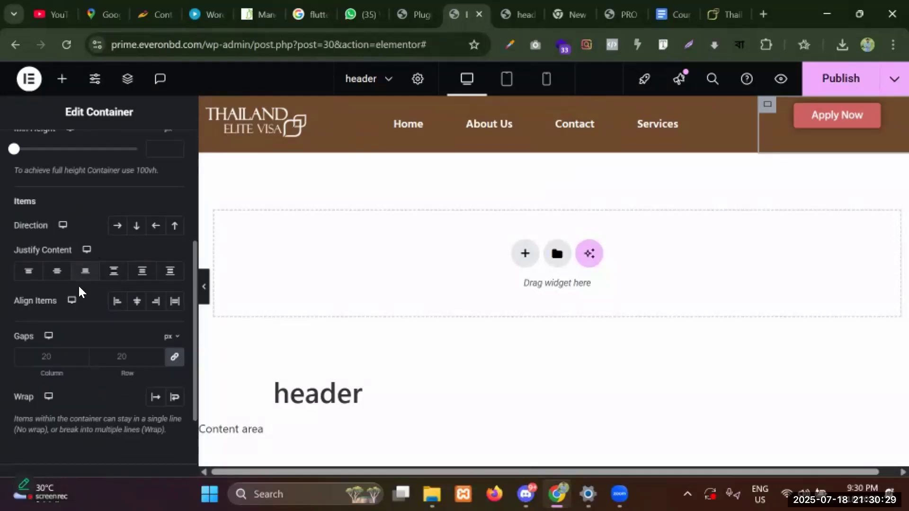
click(54, 272)
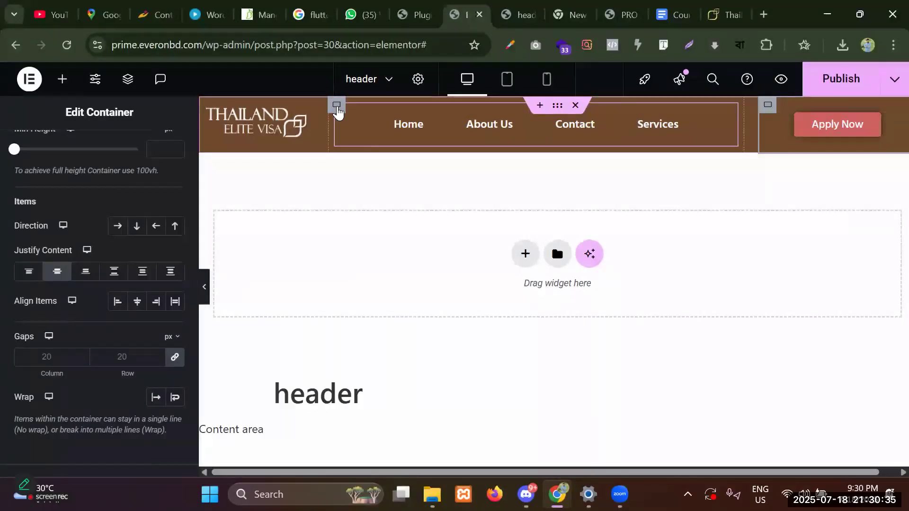
click(337, 106)
scroll(65, 339, down, 5)
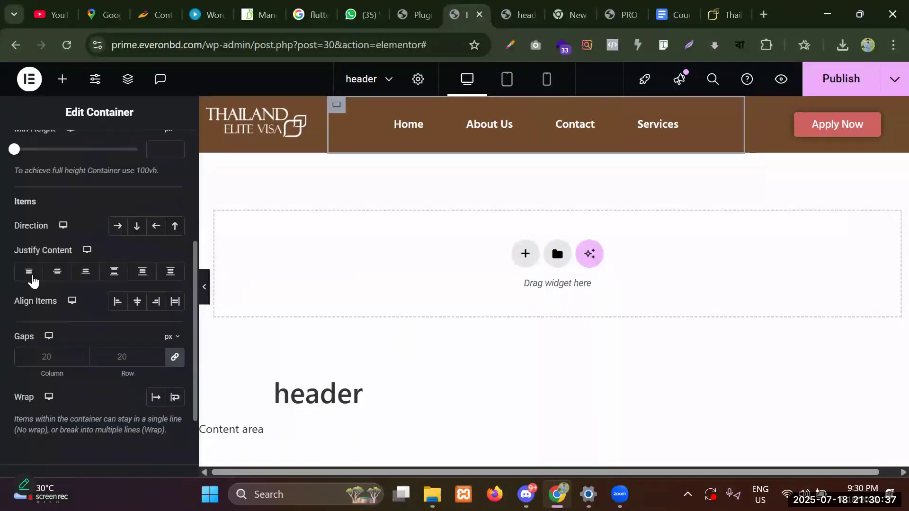
click(59, 273)
Centre the logo in its container, publish the header, and view the preview.
click(209, 108)
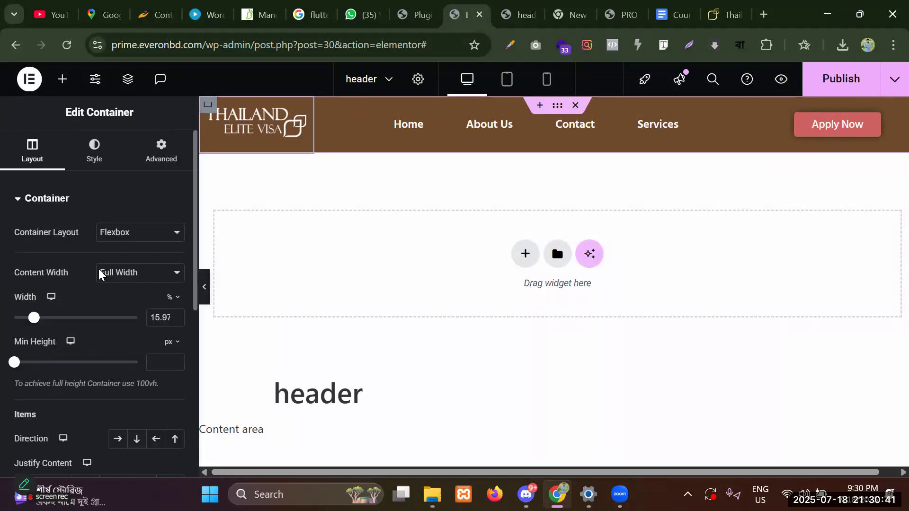
scroll(66, 322, down, 6)
scroll(24, 303, up, 3)
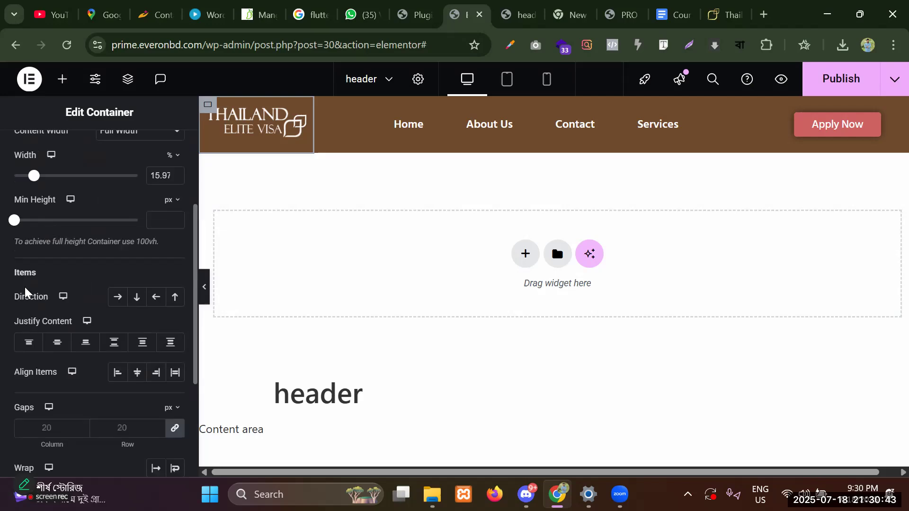
click(56, 343)
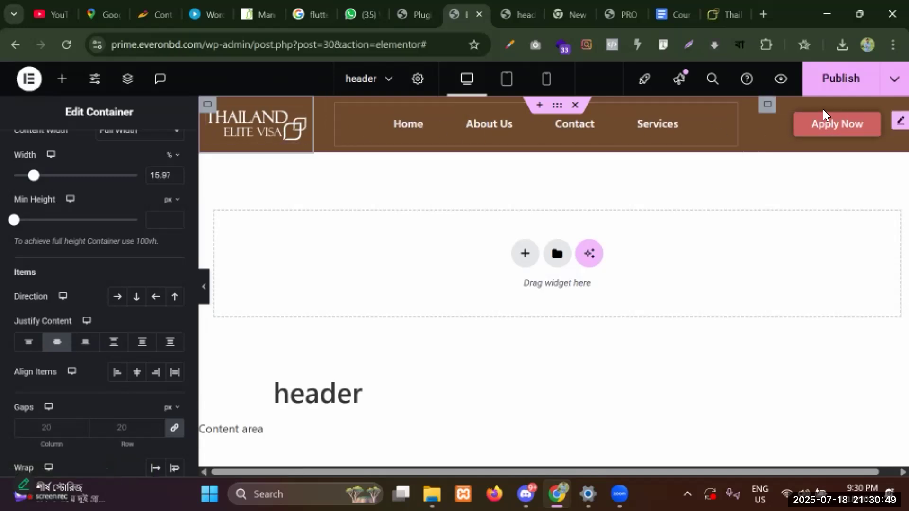
click(824, 79)
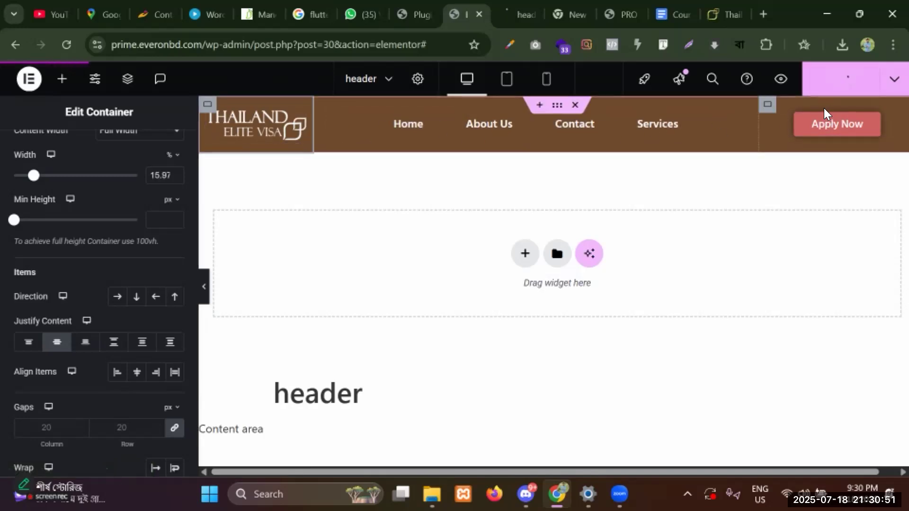
click(508, 11)
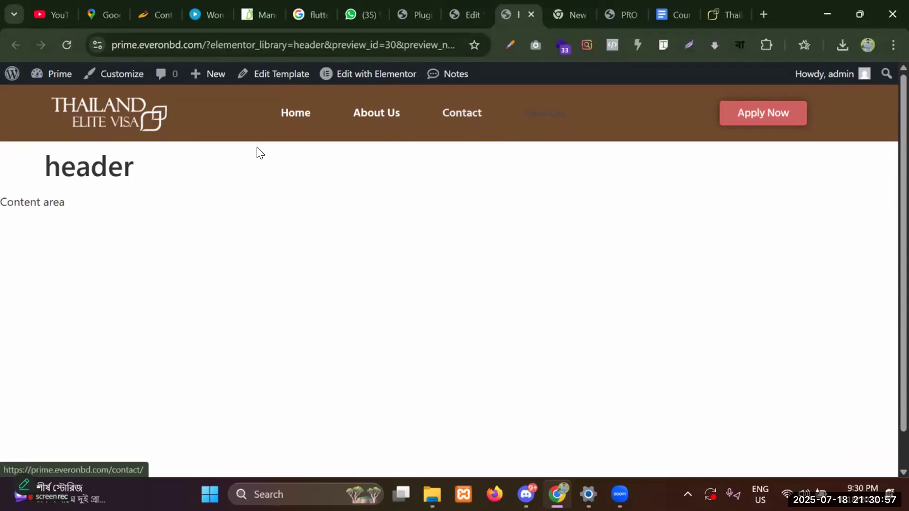
Test the live header menu by opening Home, About Us, Contact and Services pages.
click(309, 121)
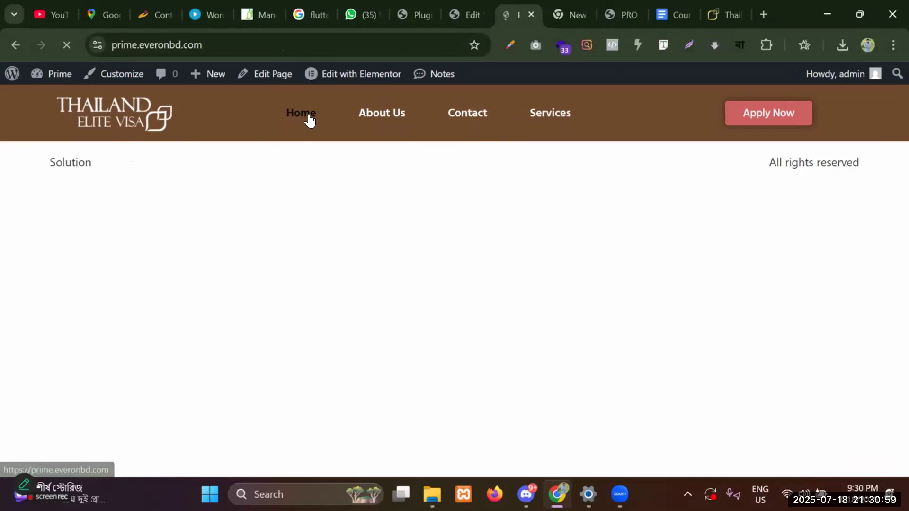
drag(51, 112, 655, 108)
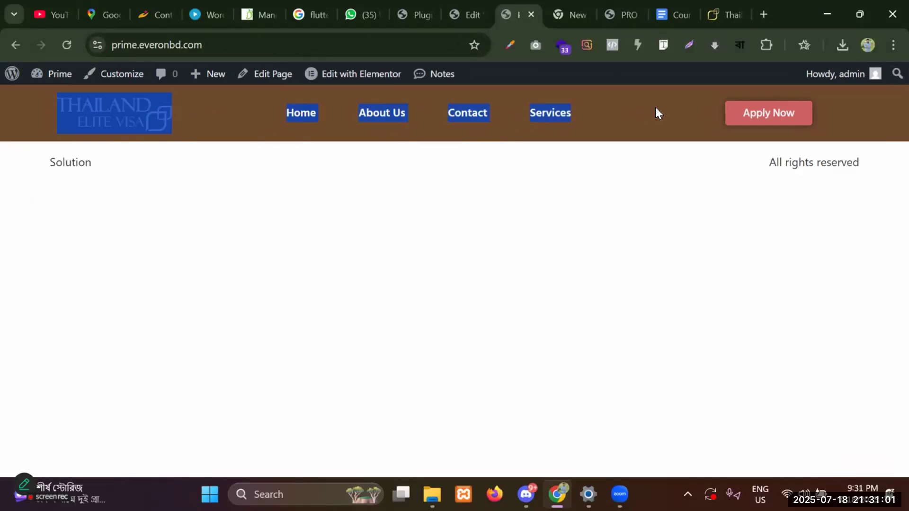
click(663, 109)
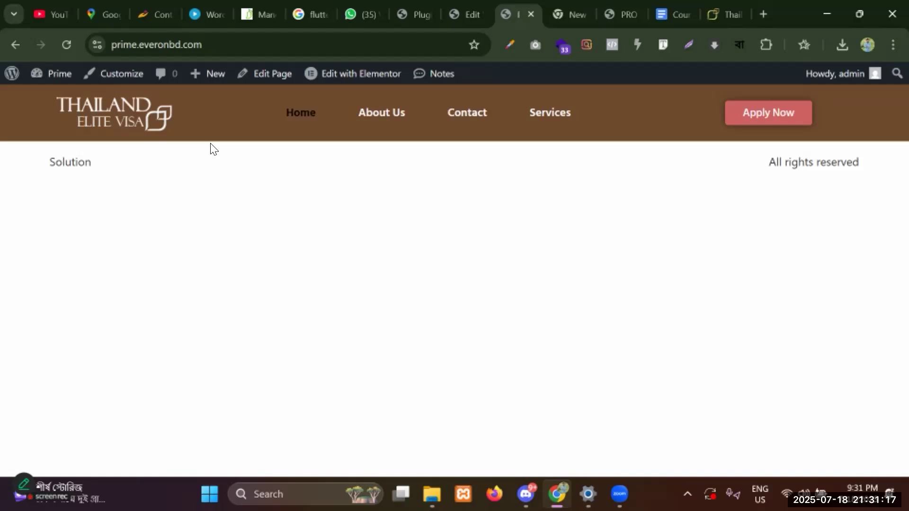
click(393, 128)
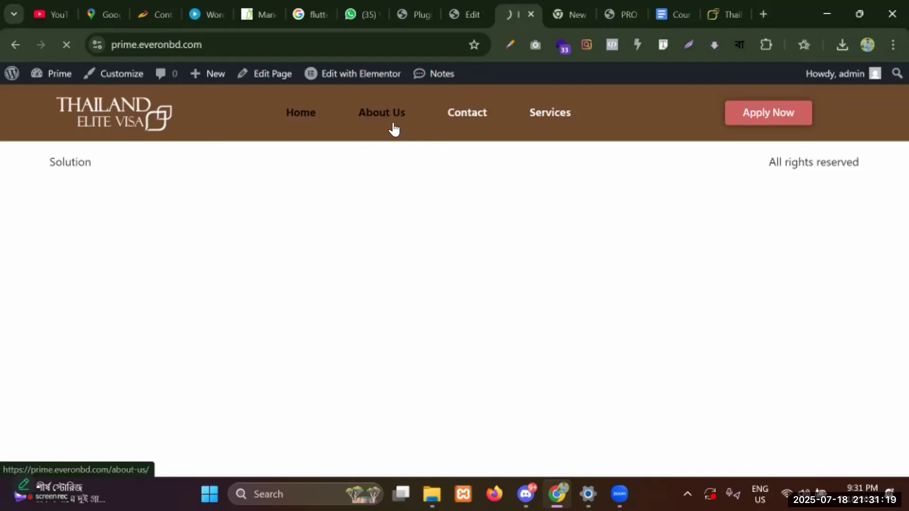
click(475, 119)
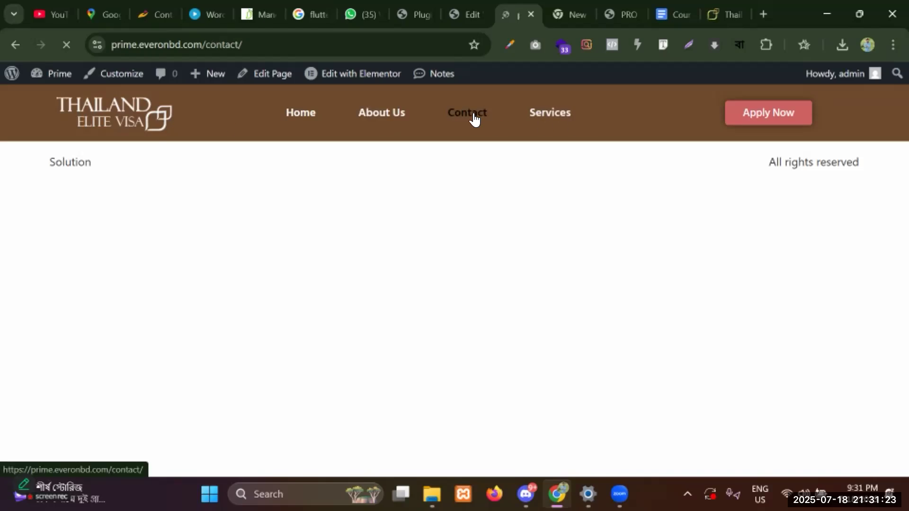
click(546, 119)
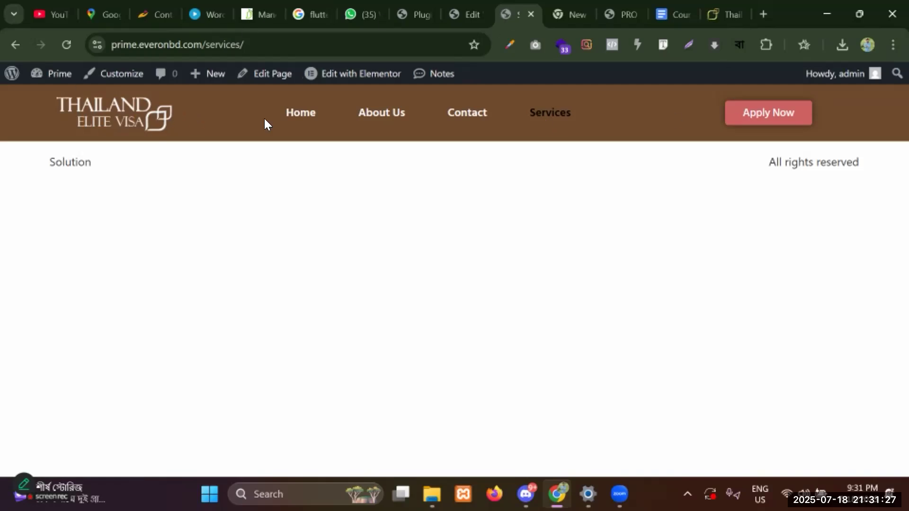
click(301, 116)
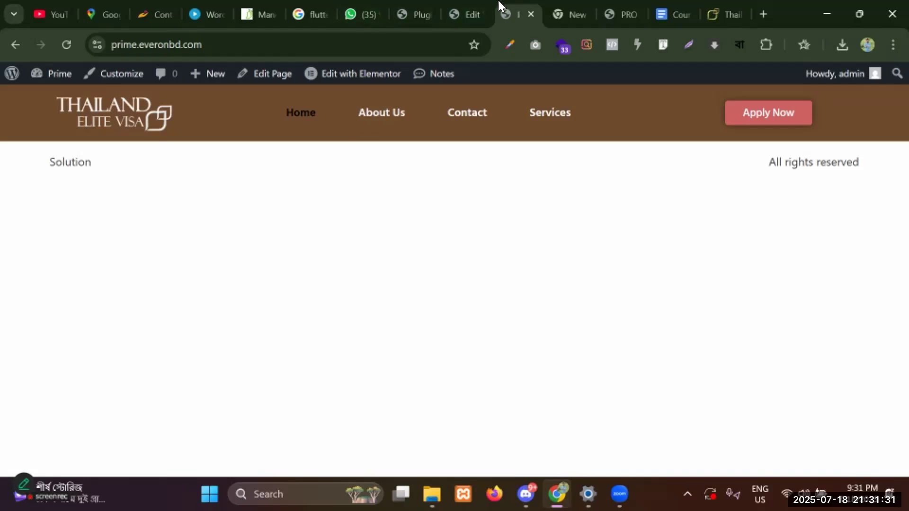
click(468, 15)
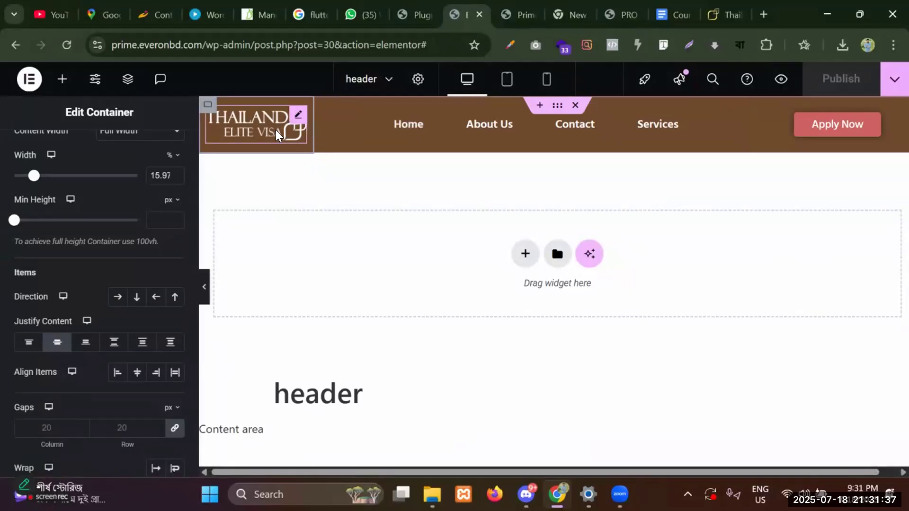
click(303, 113)
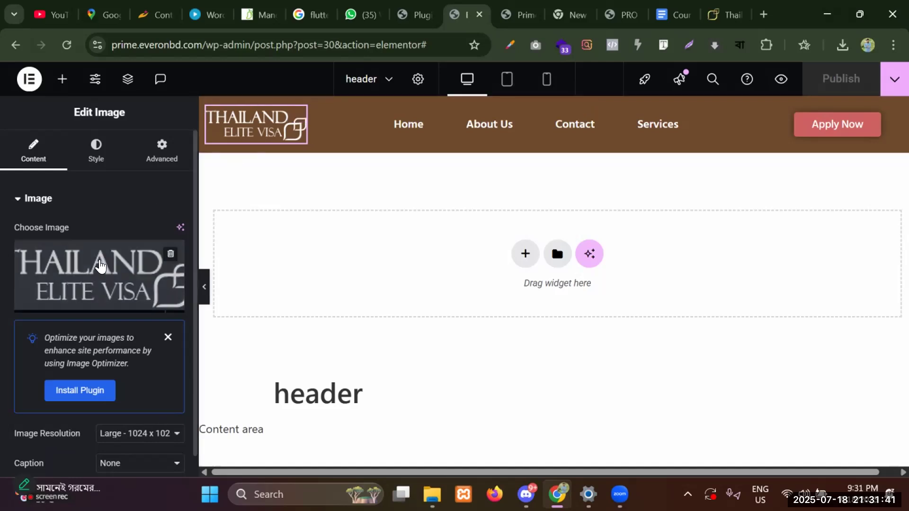
scroll(134, 256, down, 3)
click(167, 216)
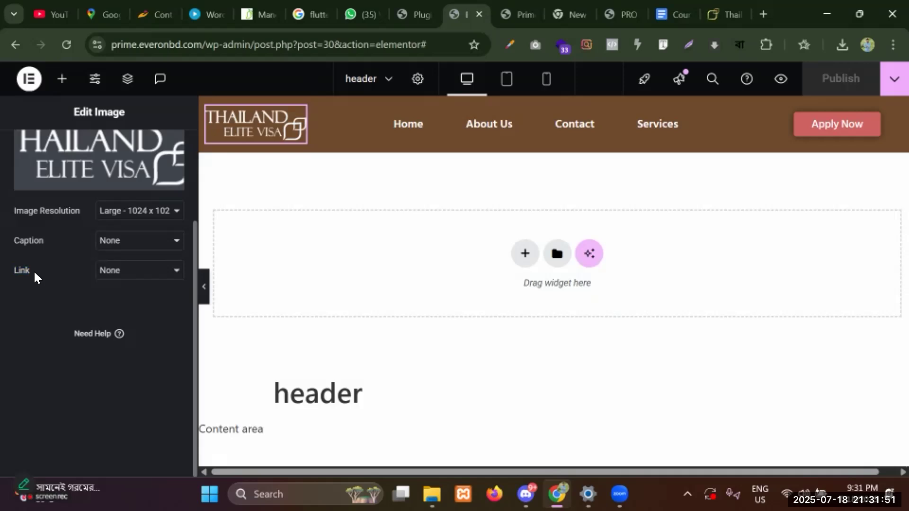
click(147, 279)
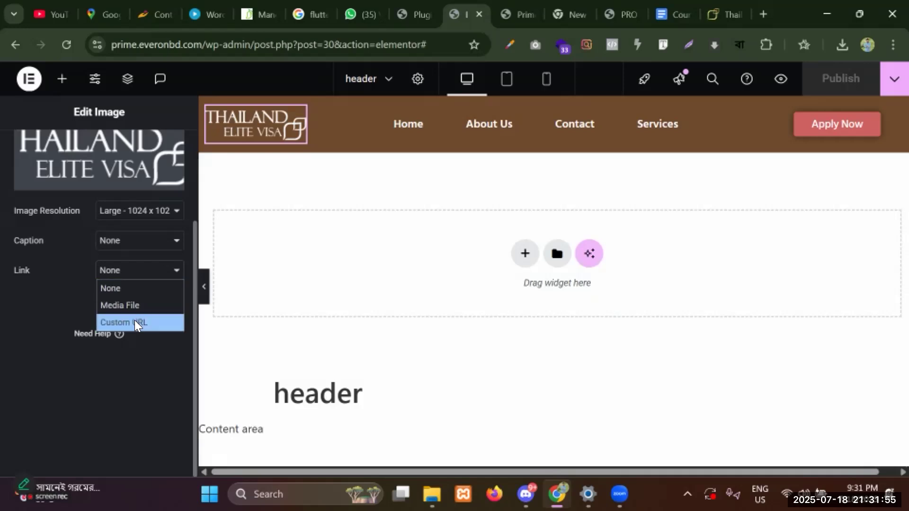
click(136, 323)
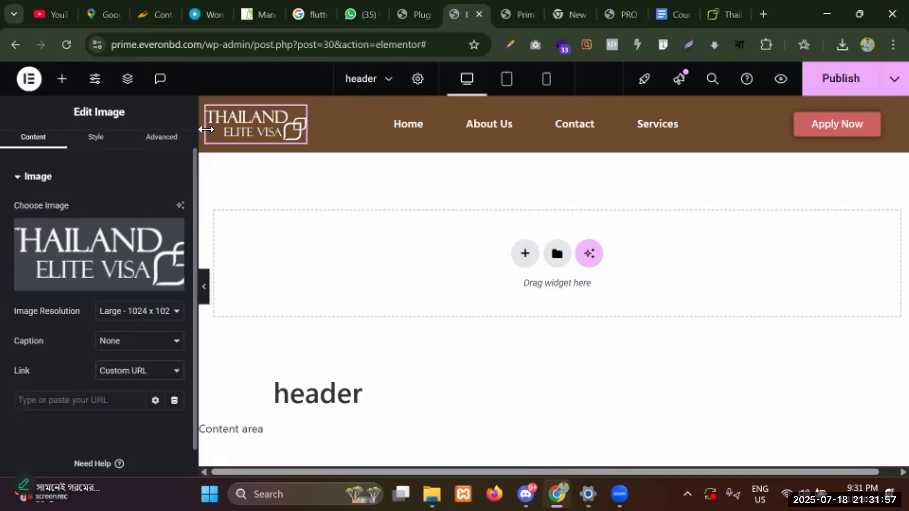
drag(199, 43, 110, 43)
key(ctrl+c)
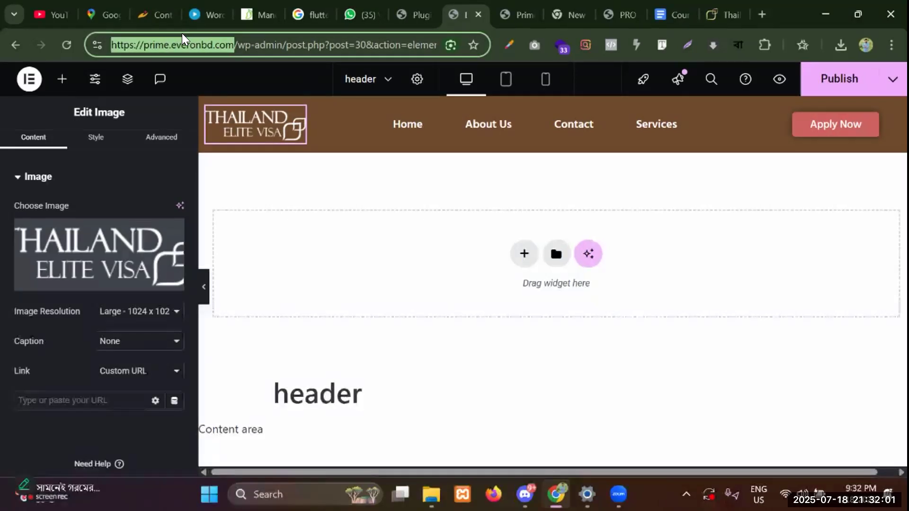
click(55, 400)
key(ctrl+v)
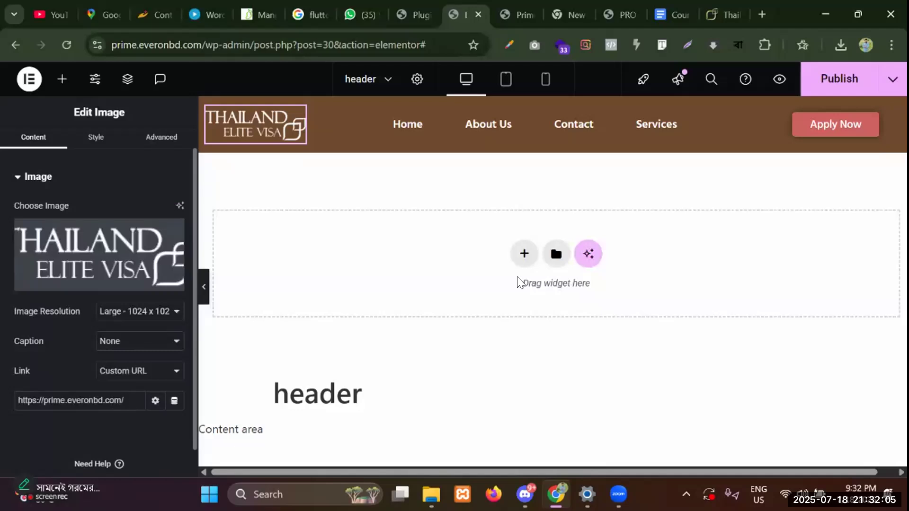
click(839, 79)
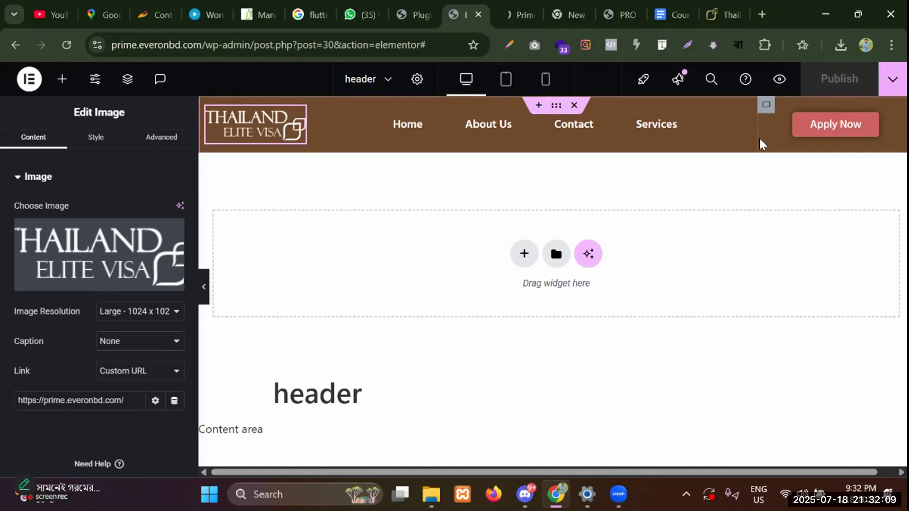
Verify in the preview that the logo leads to the homepage, then reopen the widget list.
click(518, 14)
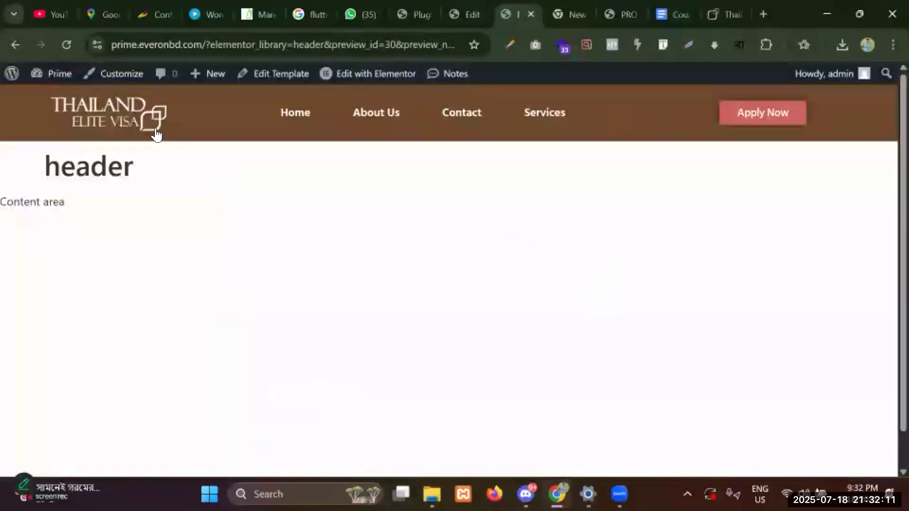
click(128, 115)
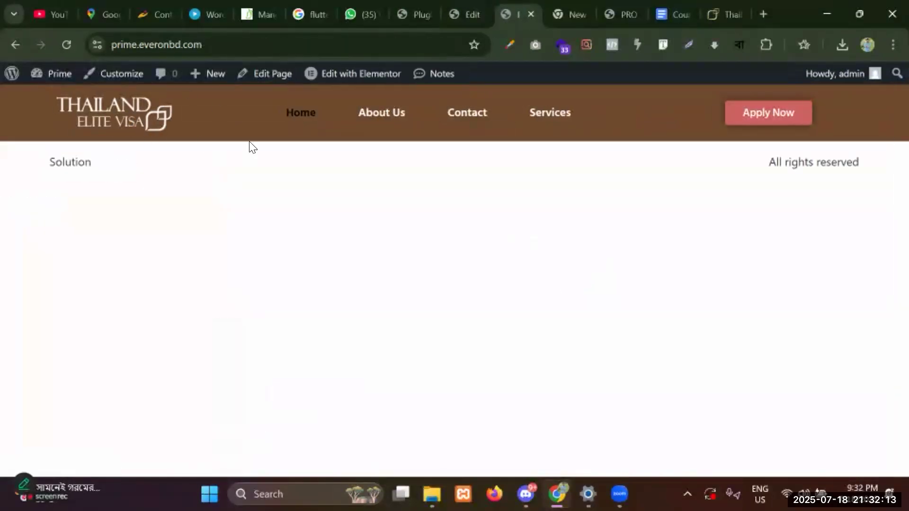
click(132, 135)
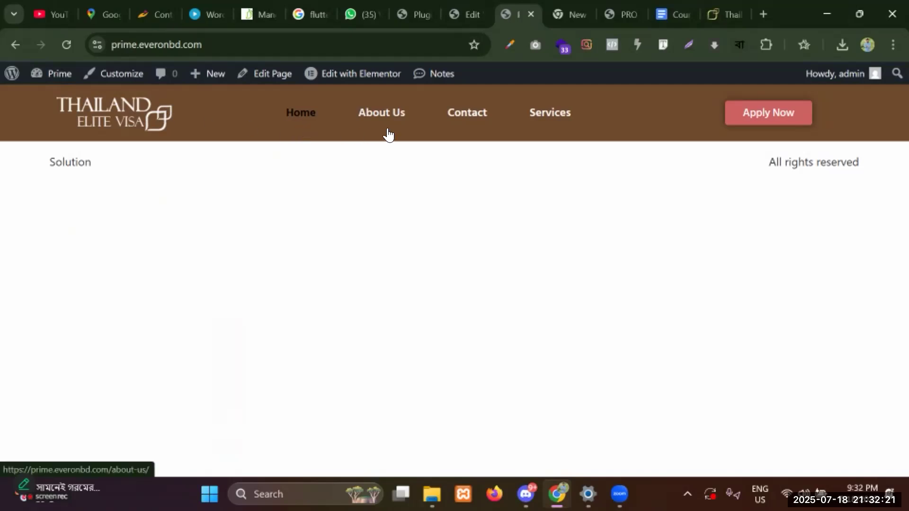
click(469, 14)
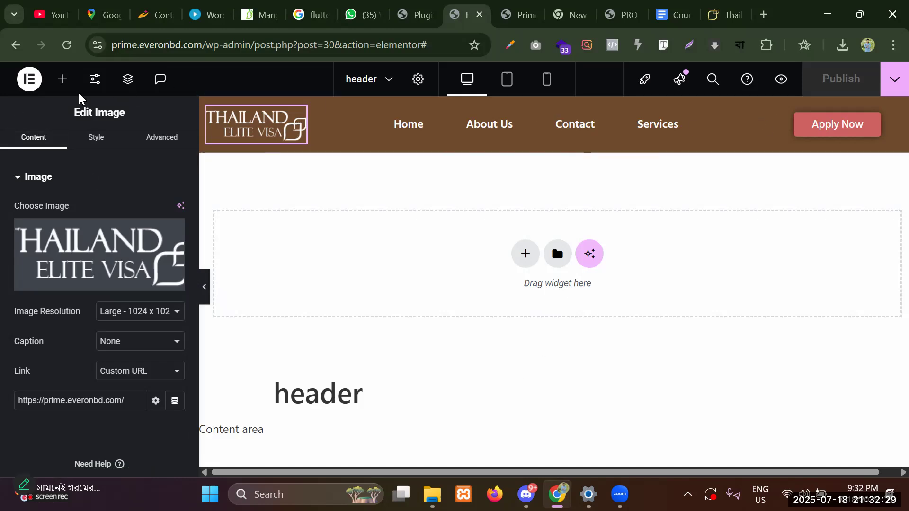
click(62, 78)
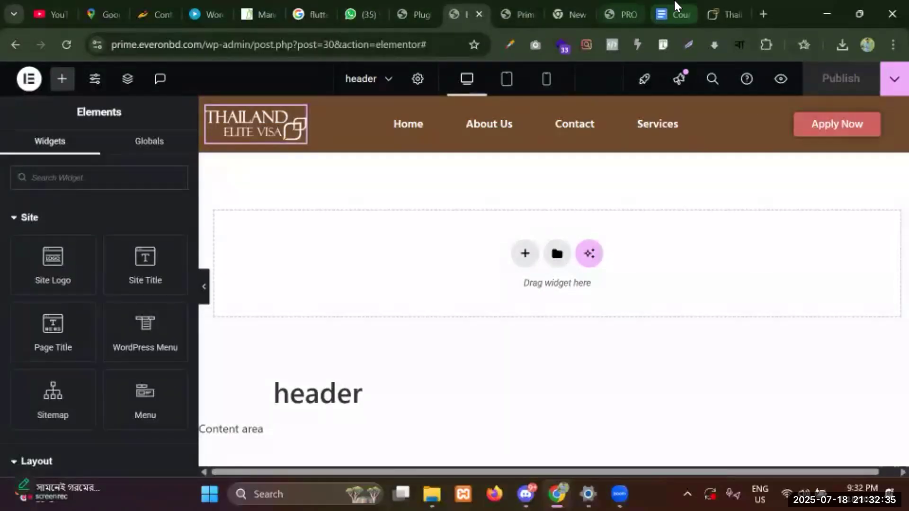
Study the thailandelitevisa.com footer columns, including the About Company text.
click(725, 14)
scroll(494, 160, down, 5)
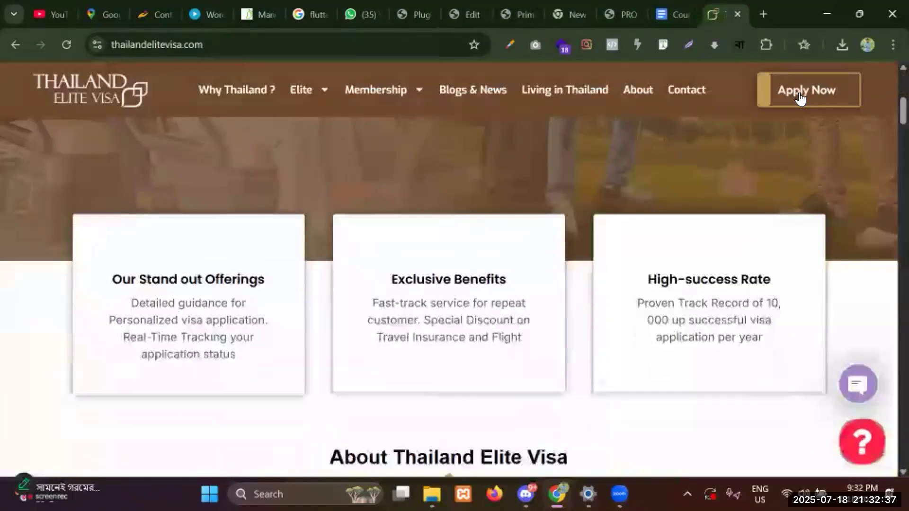
scroll(886, 99, down, 15)
scroll(889, 427, down, 10)
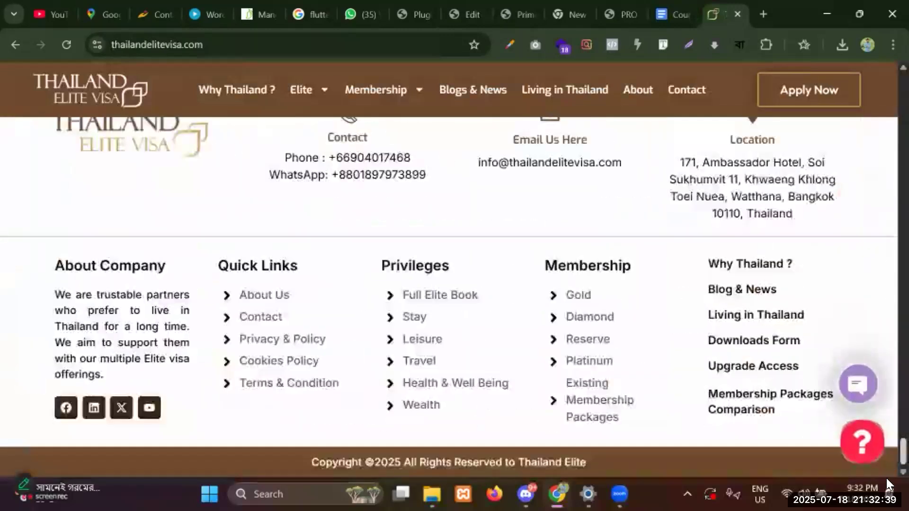
drag(34, 255, 779, 247)
click(781, 246)
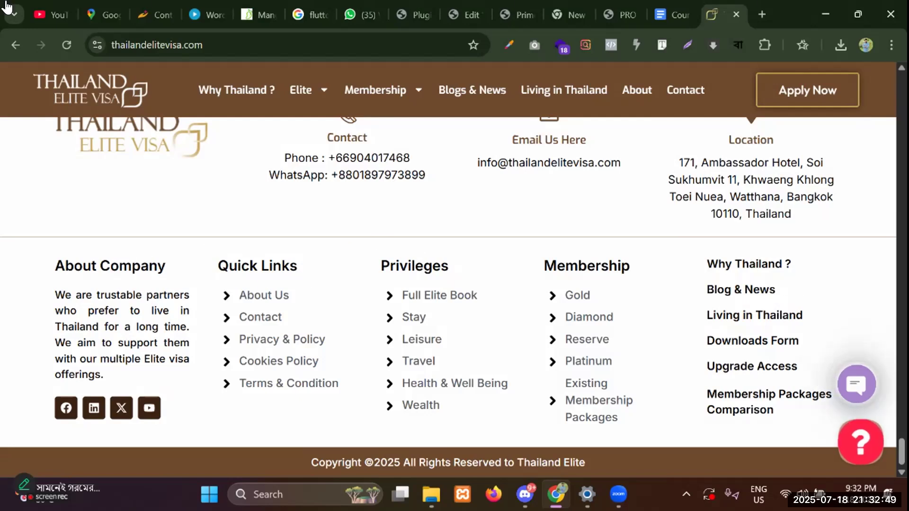
scroll(888, 446, up, 5)
drag(888, 446, 884, 71)
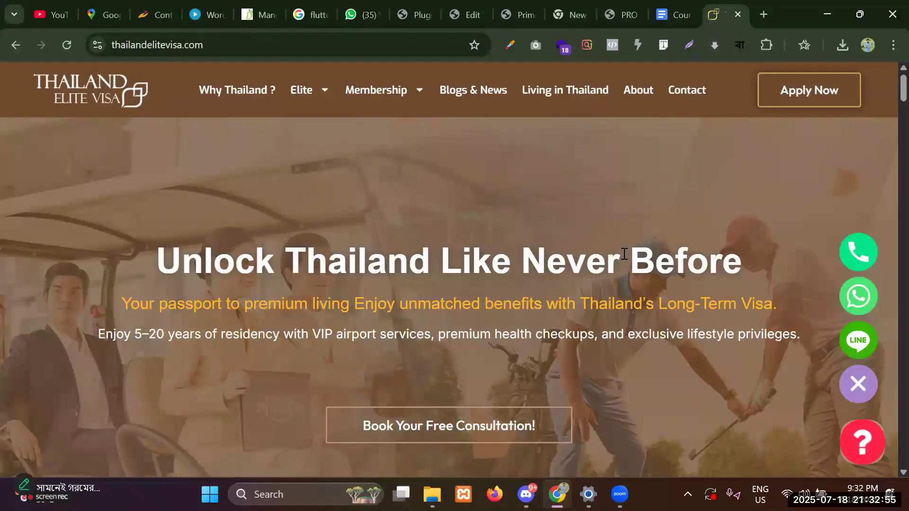
scroll(428, 385, down, 5)
scroll(451, 278, up, 5)
scroll(428, 254, down, 5)
scroll(428, 255, up, 5)
scroll(428, 254, down, 5)
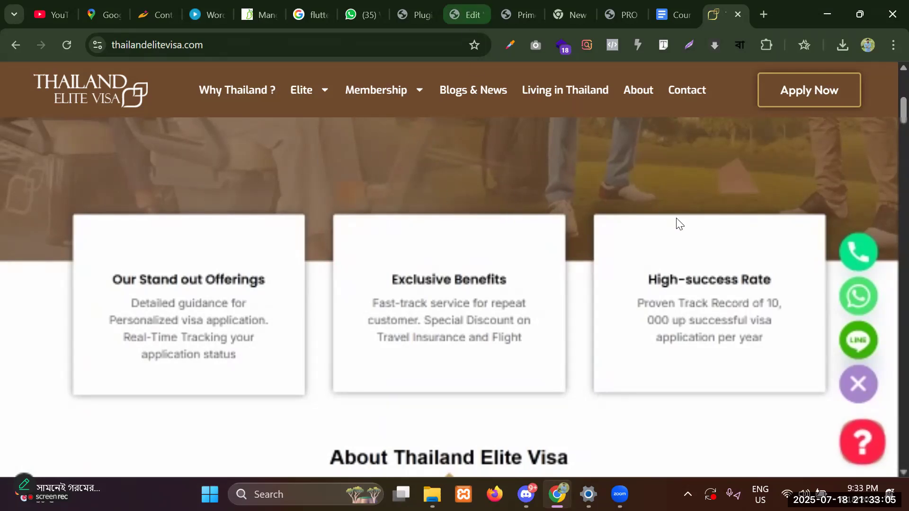
Close the Elementor header editor and reload the prime.everonbd.com homepage.
click(474, 14)
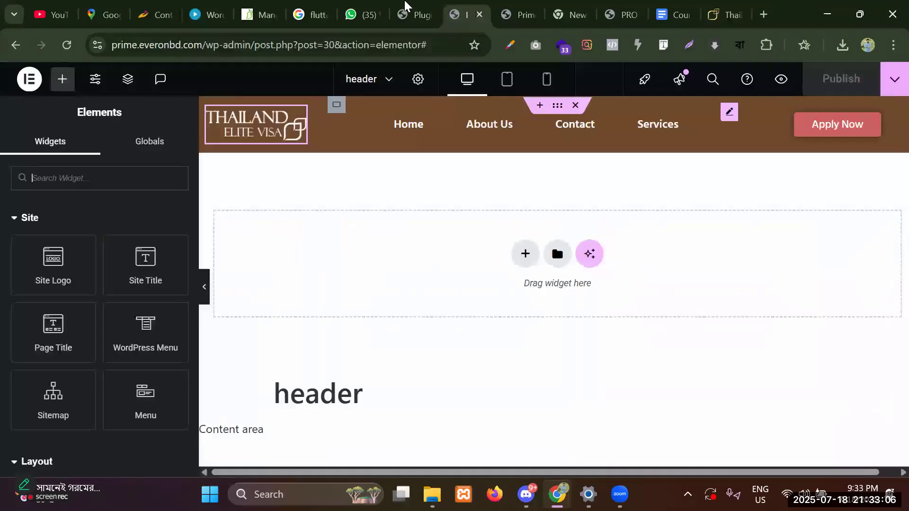
click(480, 14)
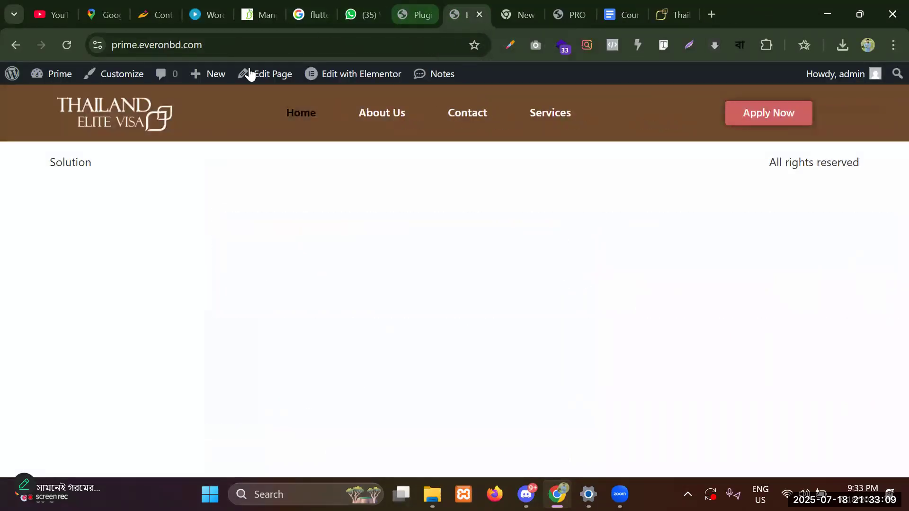
drag(252, 46, 82, 46)
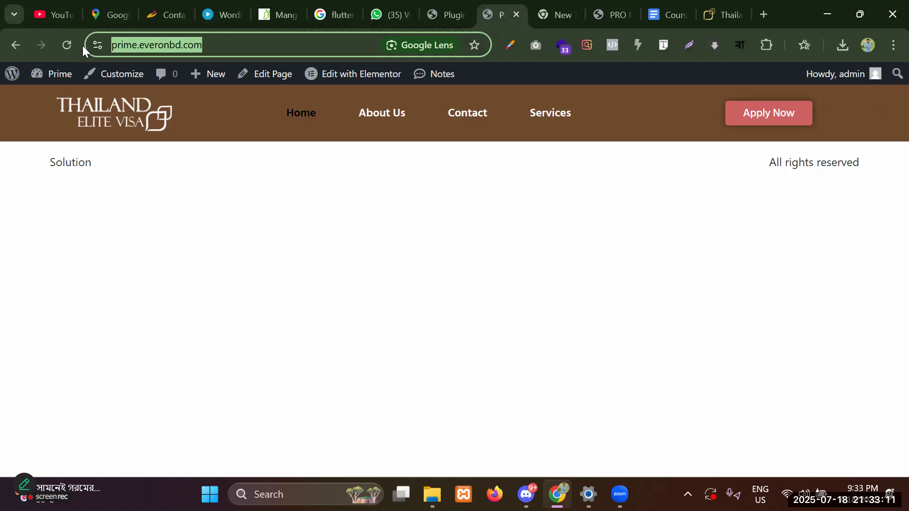
key(Return)
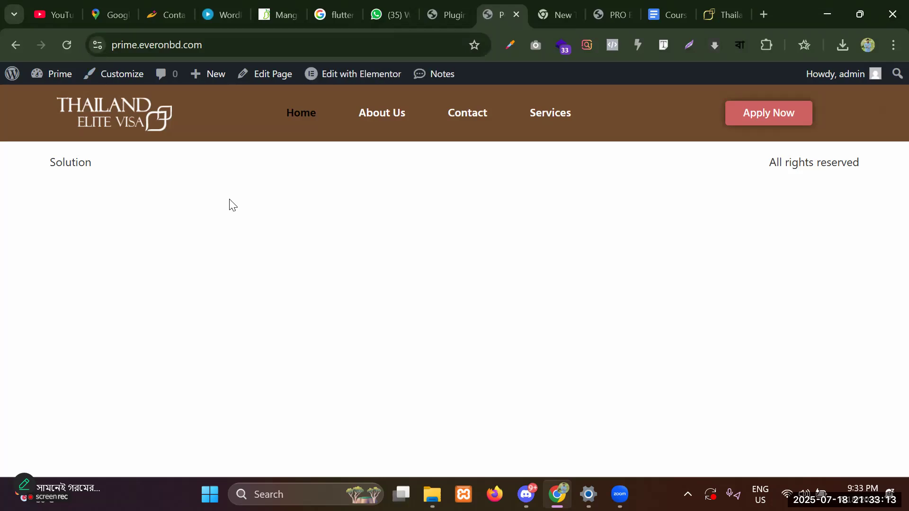
From the admin dashboard, go to Templates > Saved Templates and start a new template.
click(57, 72)
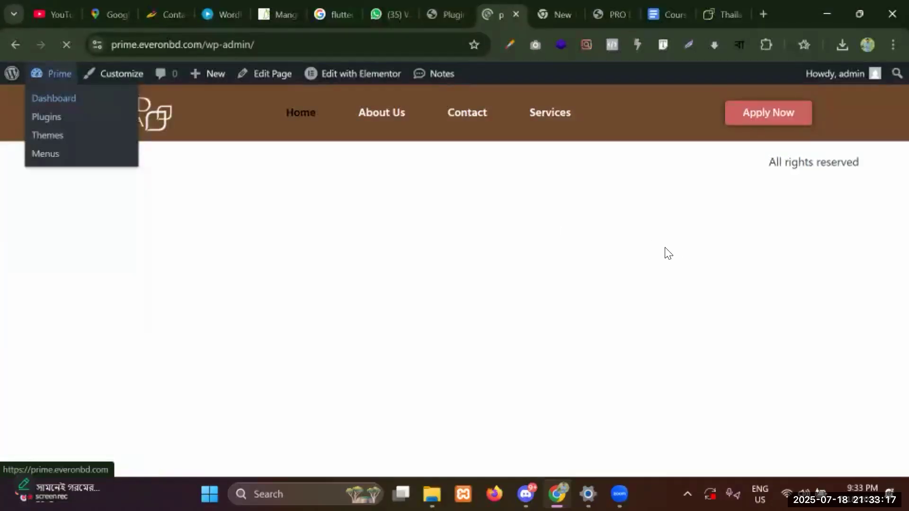
scroll(110, 299, down, 5)
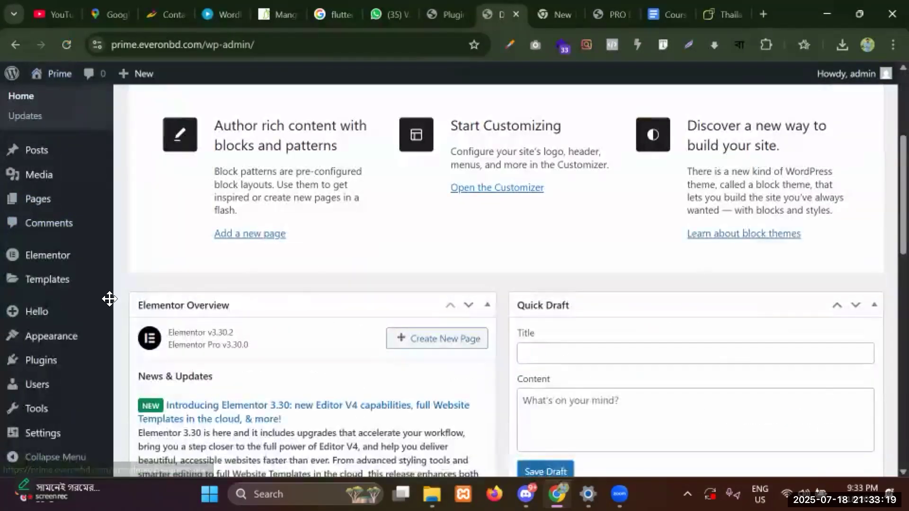
mouse_move(33, 287)
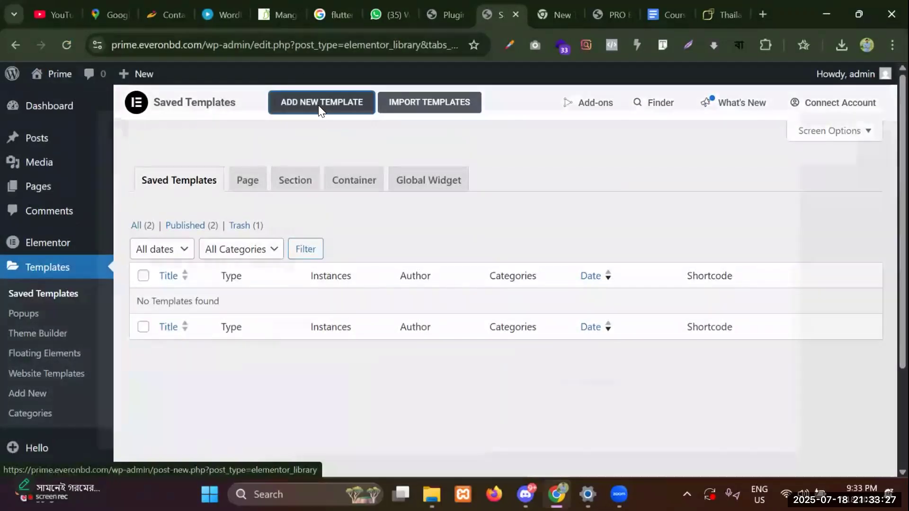
click(318, 106)
Create a Footer-type Elementor template named 'footer'.
click(493, 271)
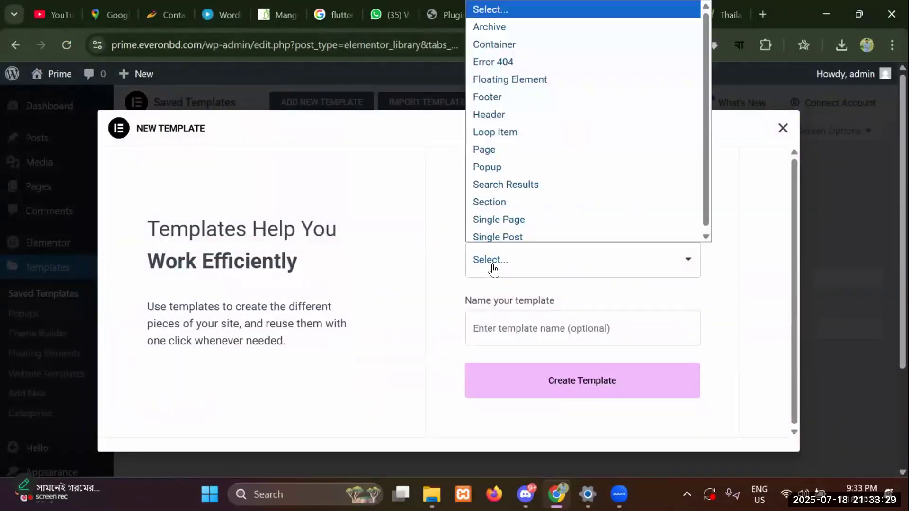
click(501, 97)
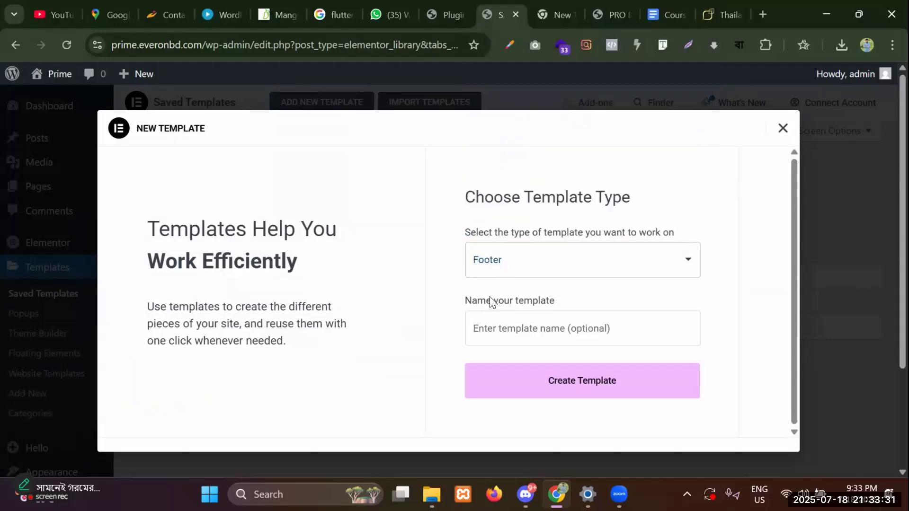
click(490, 266)
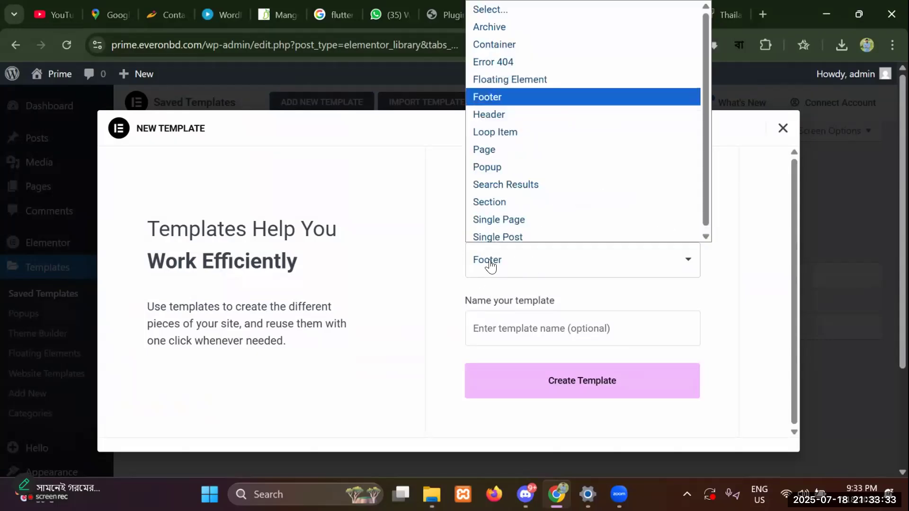
click(488, 97)
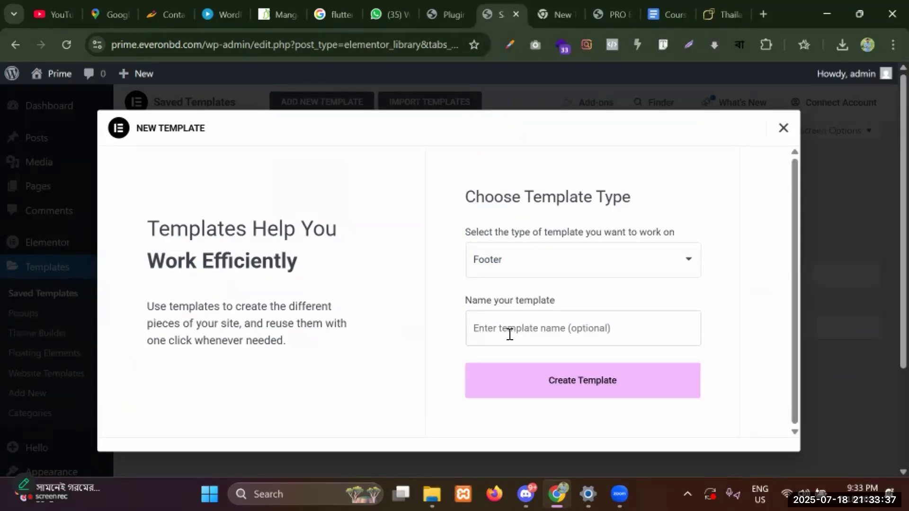
text(f)
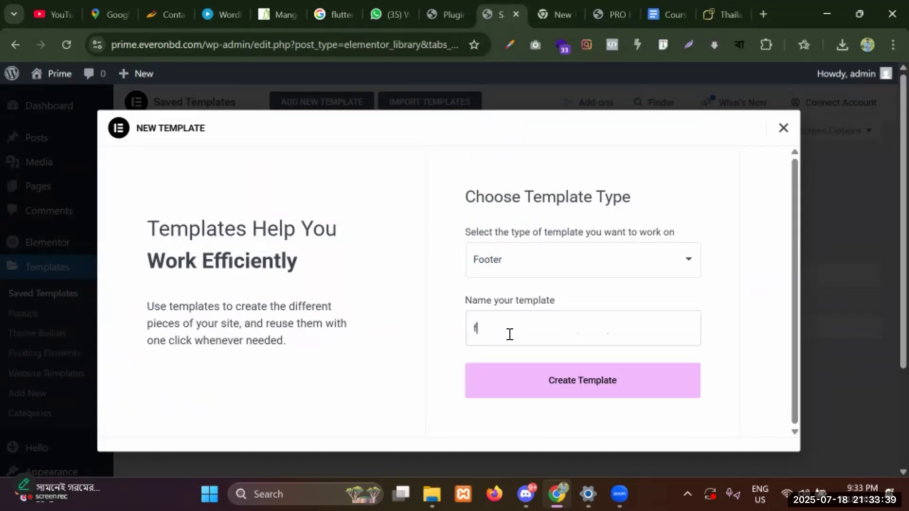
text(ooter)
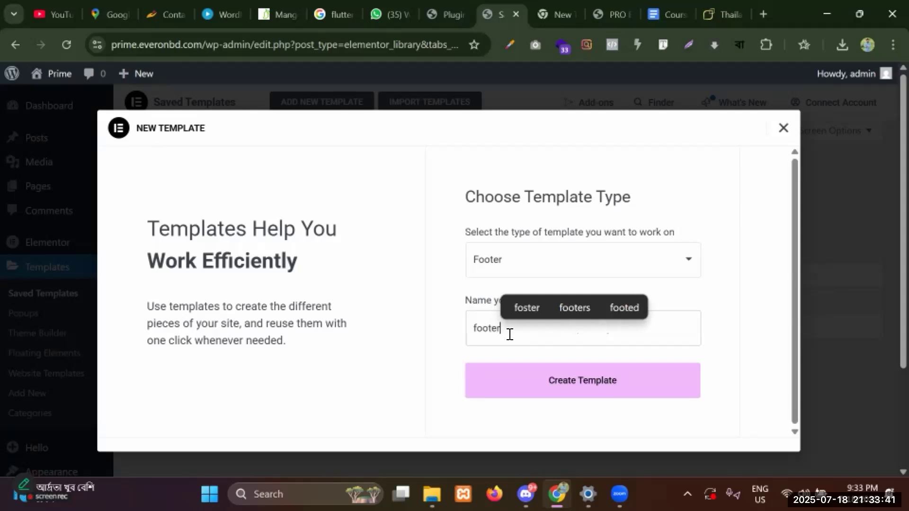
click(569, 389)
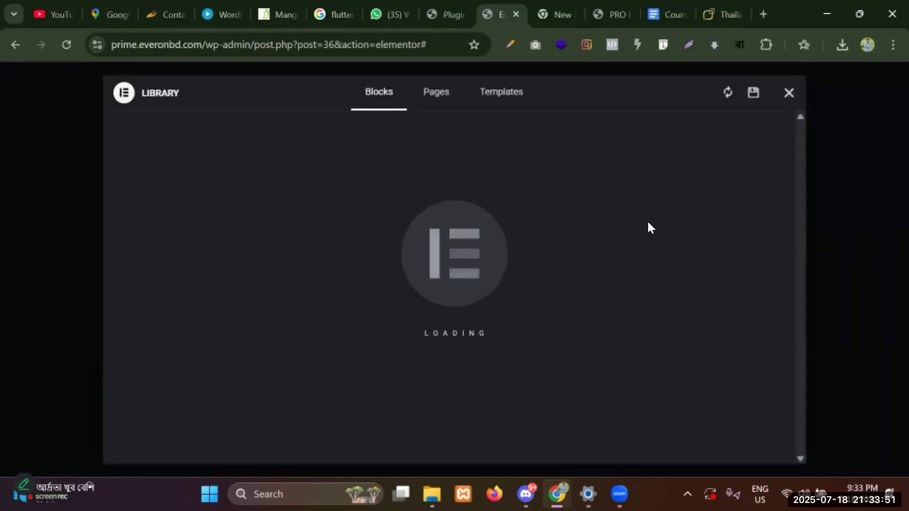
click(788, 94)
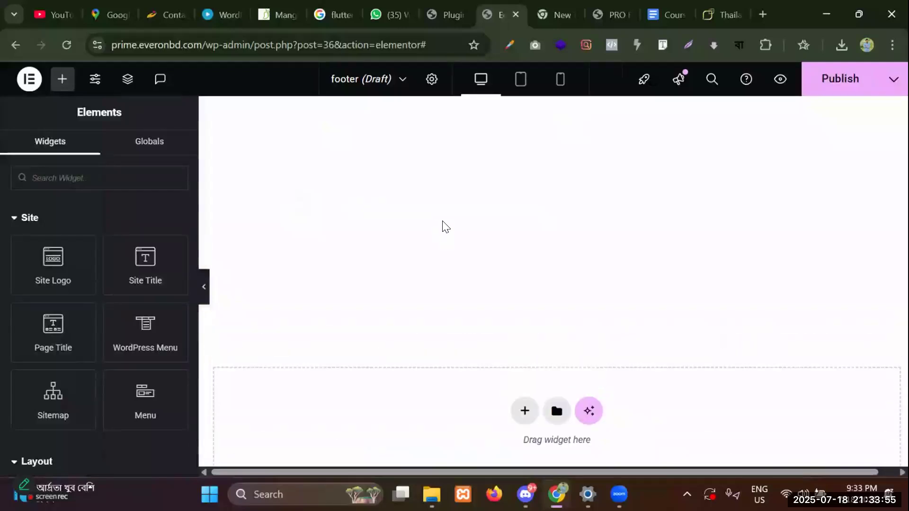
scroll(443, 218, up, 4)
scroll(443, 234, down, 5)
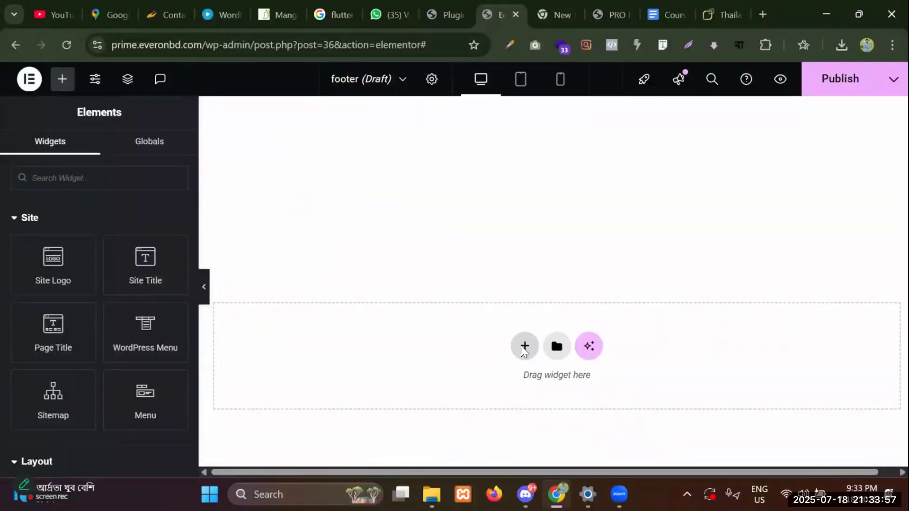
click(524, 351)
click(495, 379)
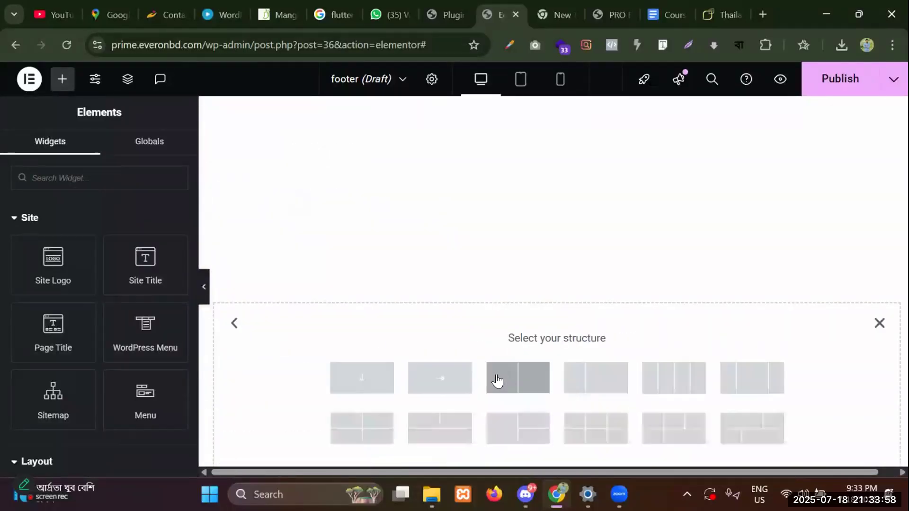
click(444, 389)
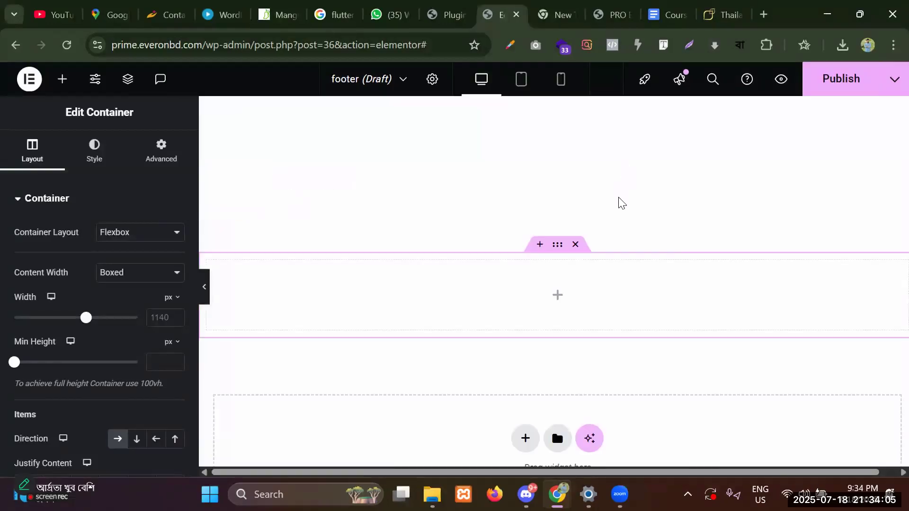
scroll(556, 201, down, 1)
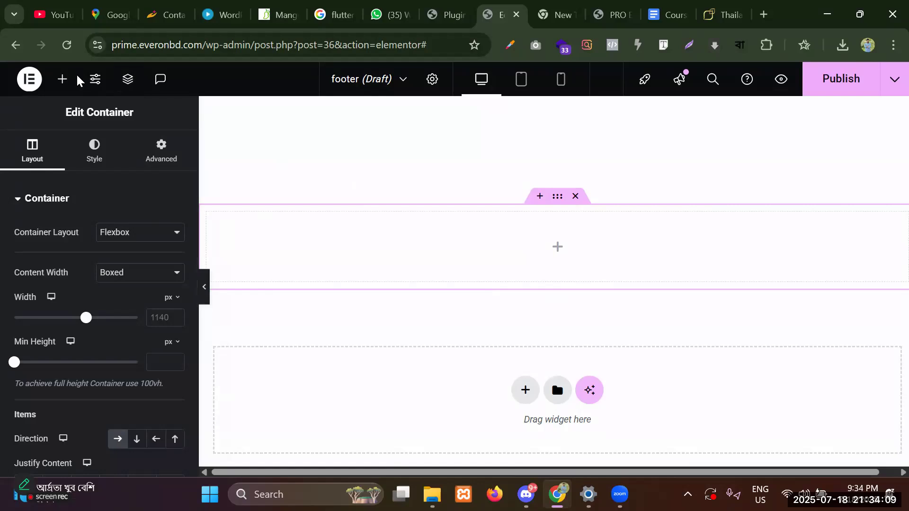
click(62, 78)
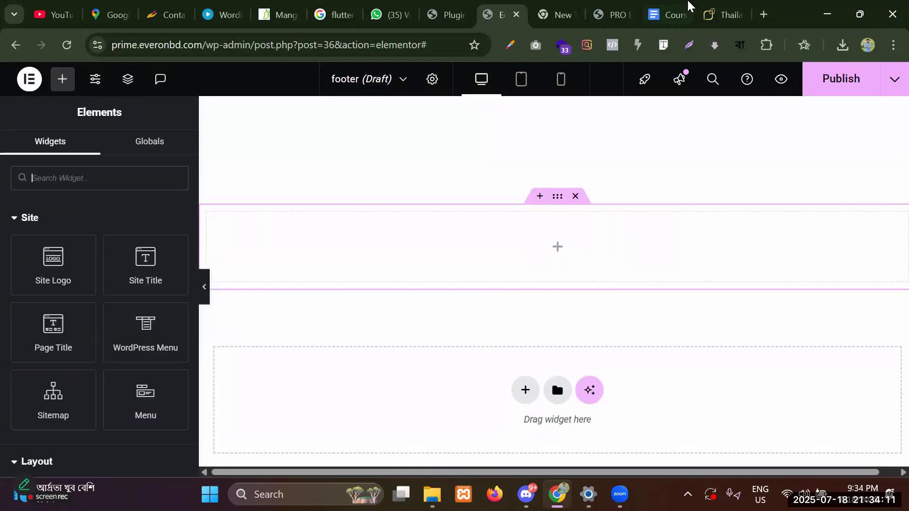
click(720, 13)
scroll(700, 197, down, 6)
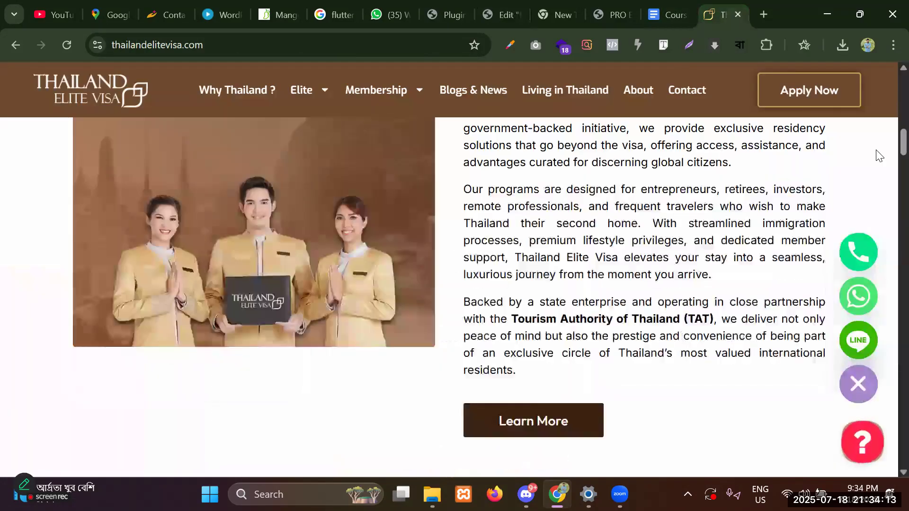
scroll(880, 156, down, 15)
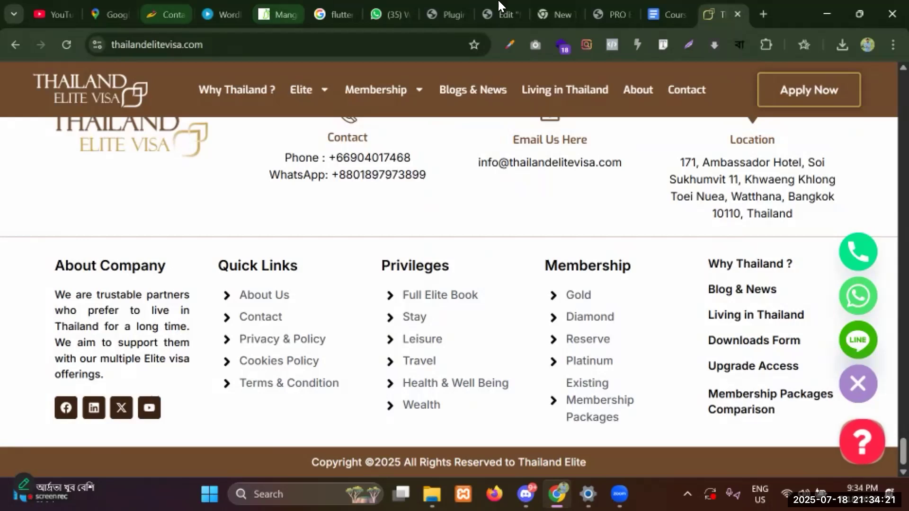
click(499, 14)
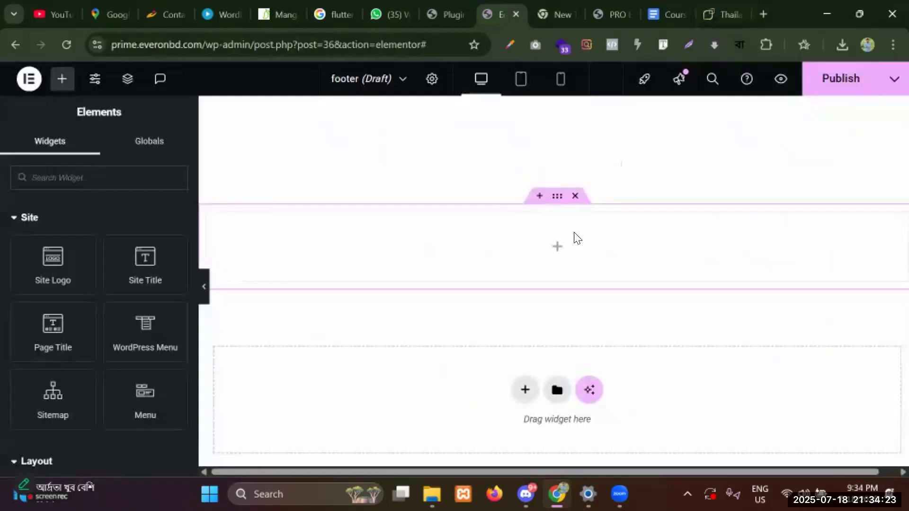
Drag a Container widget into the footer section.
click(557, 198)
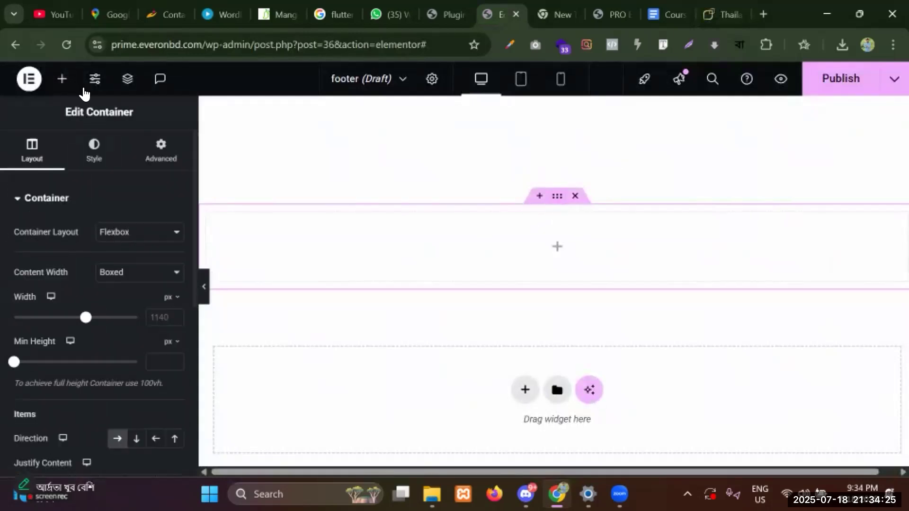
click(62, 78)
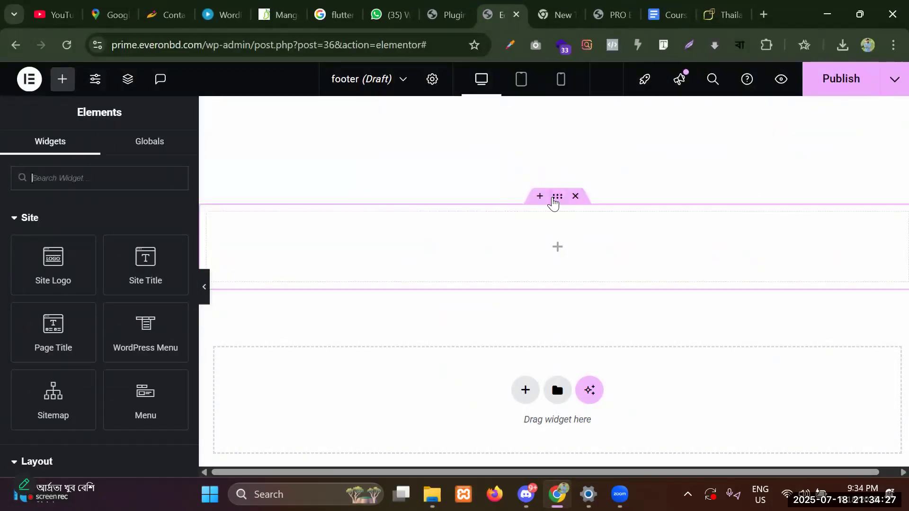
click(554, 199)
click(67, 84)
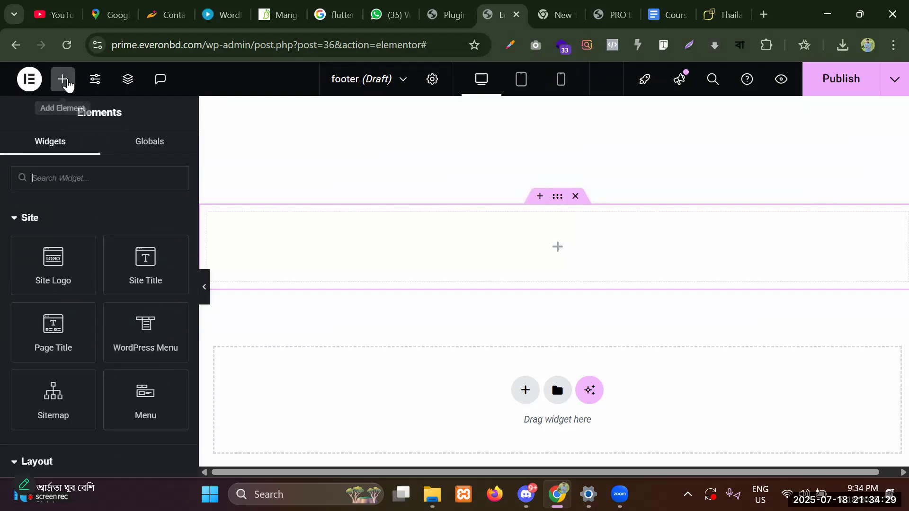
scroll(66, 338, down, 4)
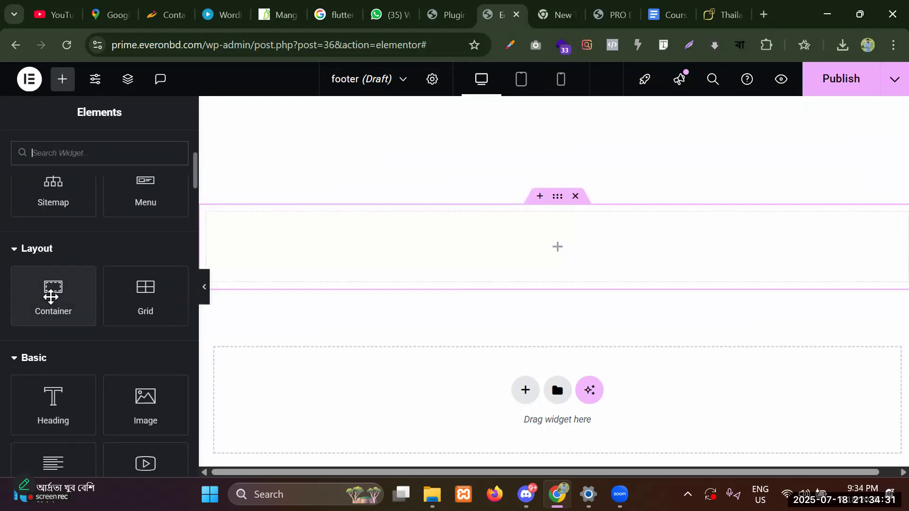
drag(51, 297, 264, 254)
drag(323, 244, 326, 241)
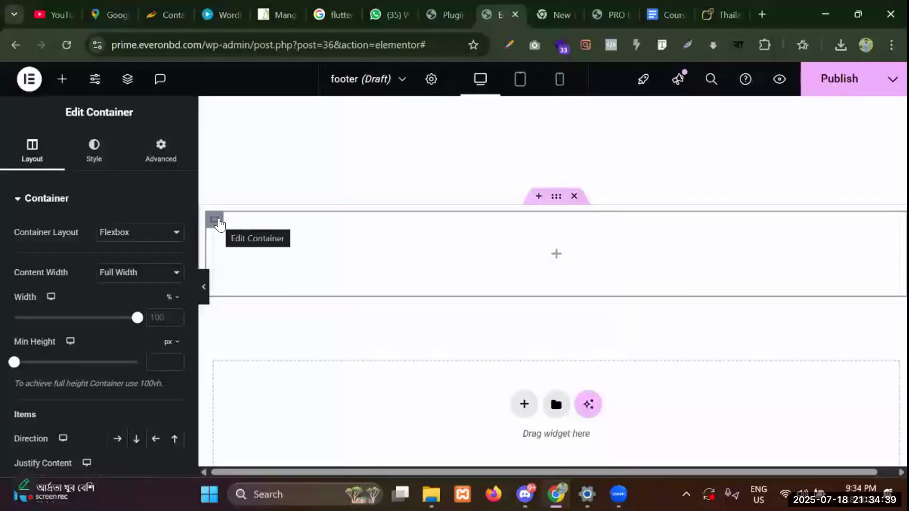
Duplicate the container three times to make four footer columns.
right_click(218, 224)
click(238, 136)
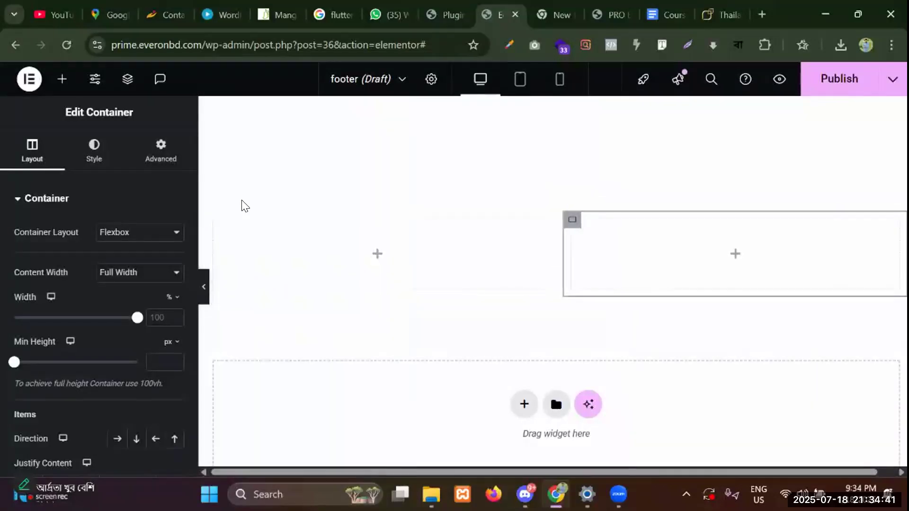
right_click(214, 221)
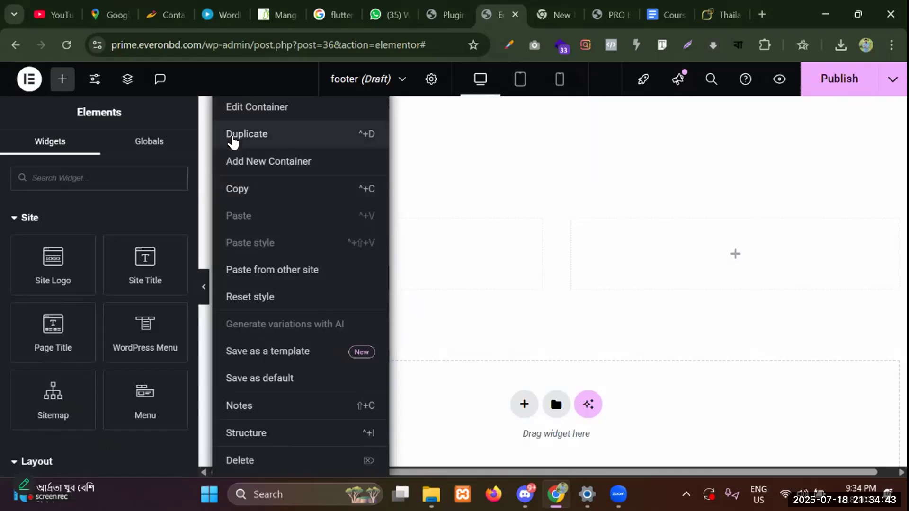
click(232, 137)
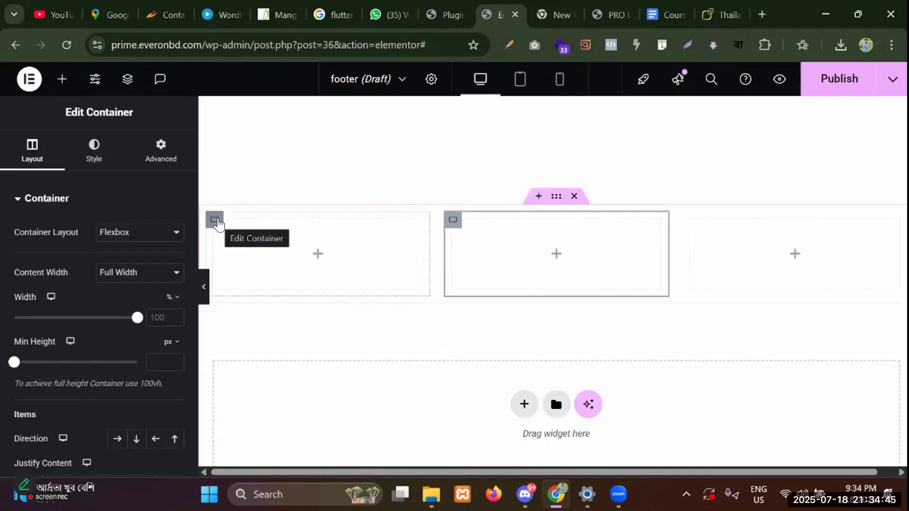
right_click(218, 224)
click(236, 142)
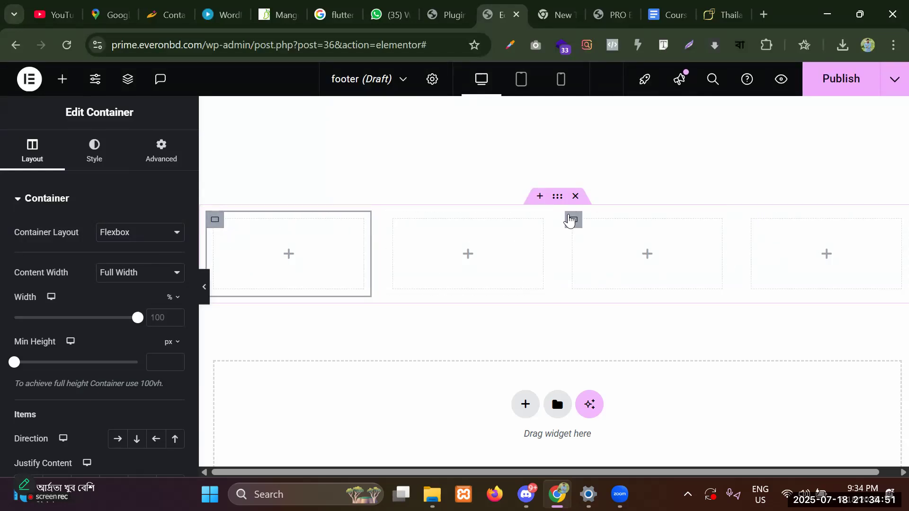
Review the reference footer's About Company heading, paragraph and social icons.
click(575, 221)
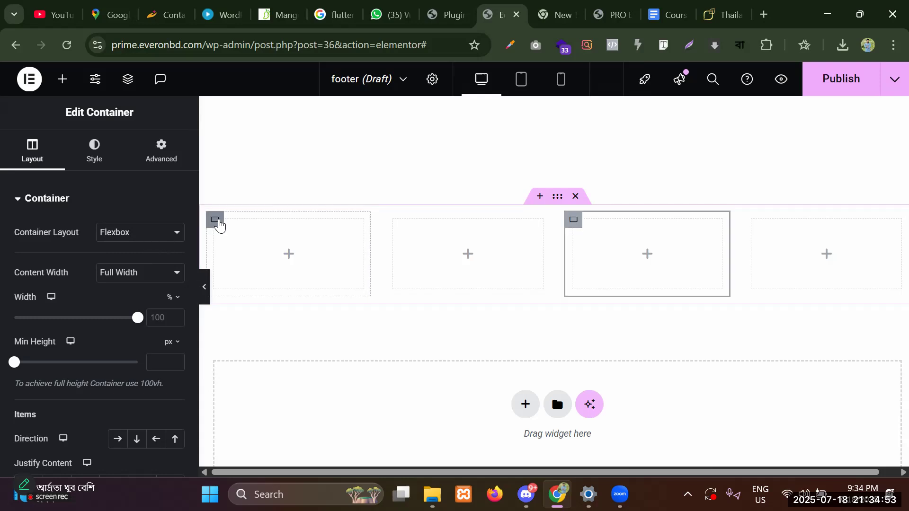
click(269, 233)
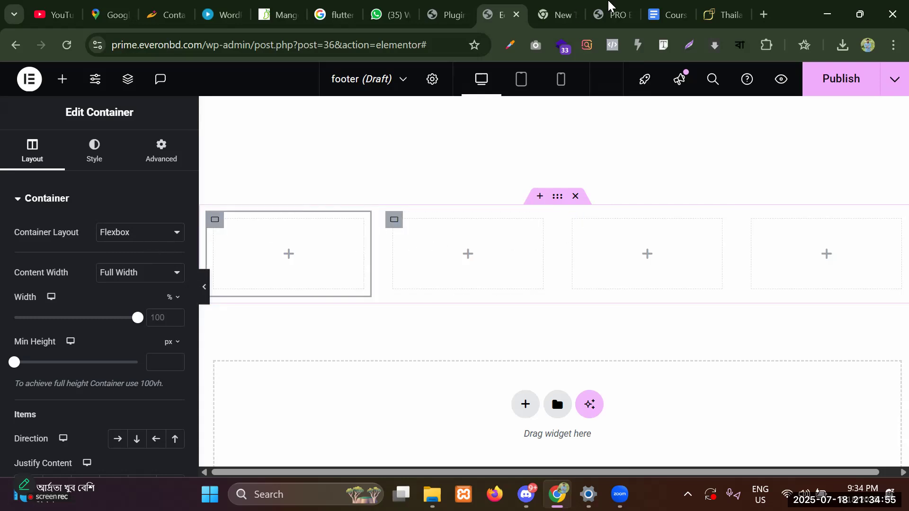
key(ctrl+9)
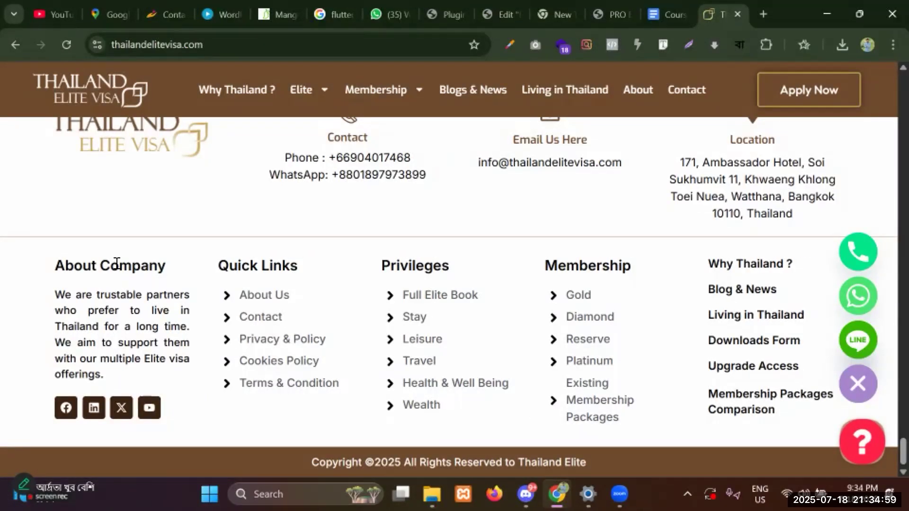
drag(55, 265, 195, 280)
drag(104, 377, 52, 292)
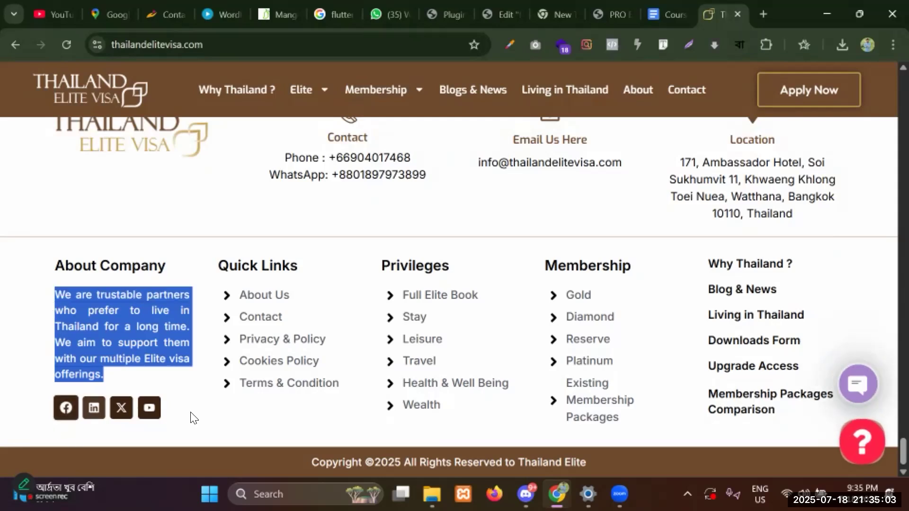
drag(184, 418, 28, 410)
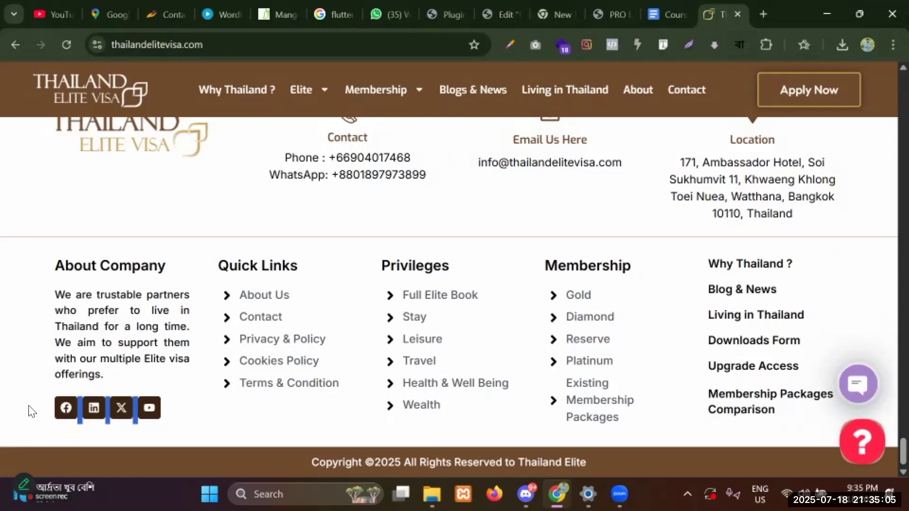
click(506, 10)
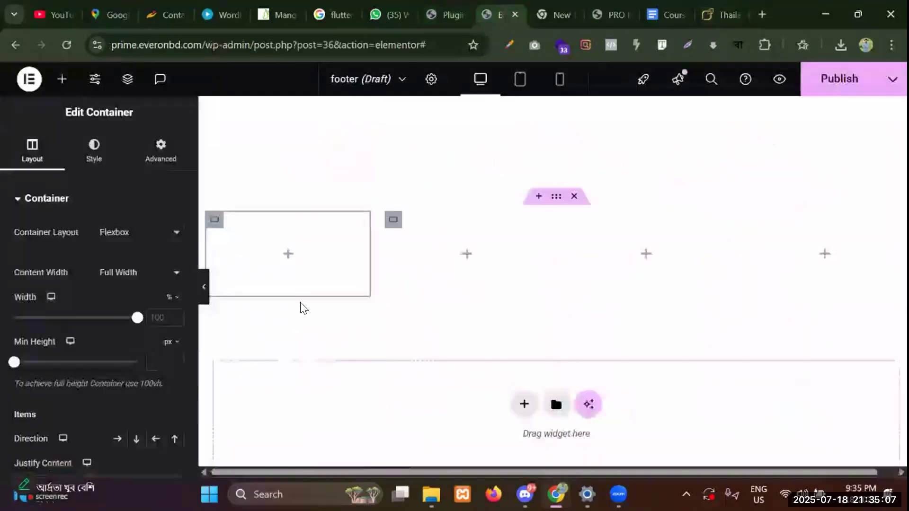
Add a Heading widget, found by searching 'head', to the first column and clear its title.
click(64, 78)
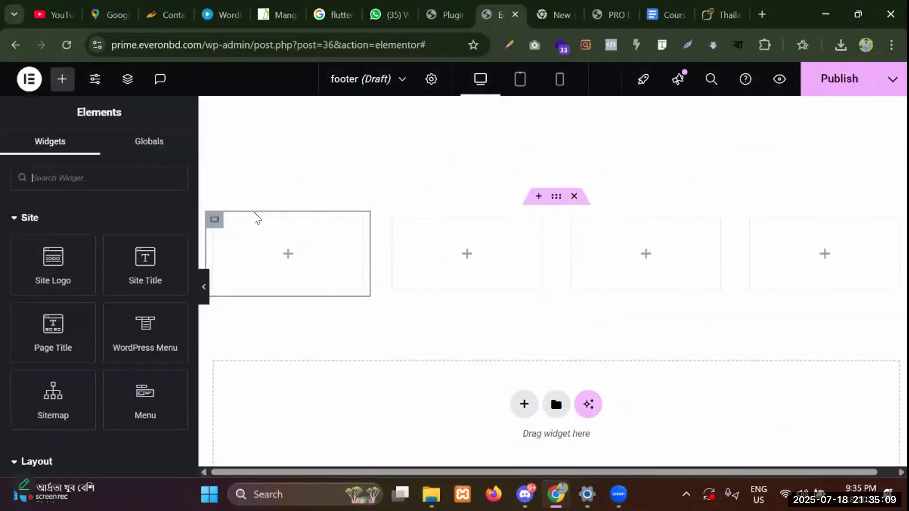
scroll(228, 248, down, 2)
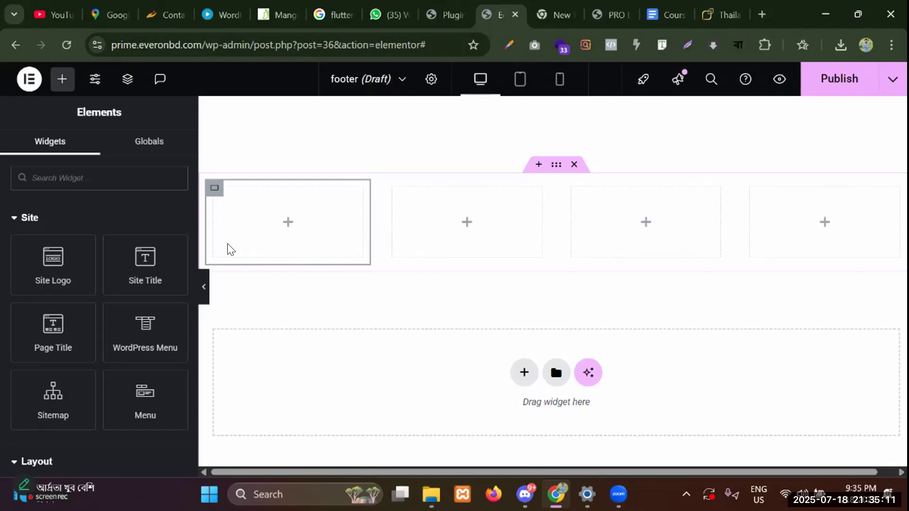
scroll(94, 270, down, 4)
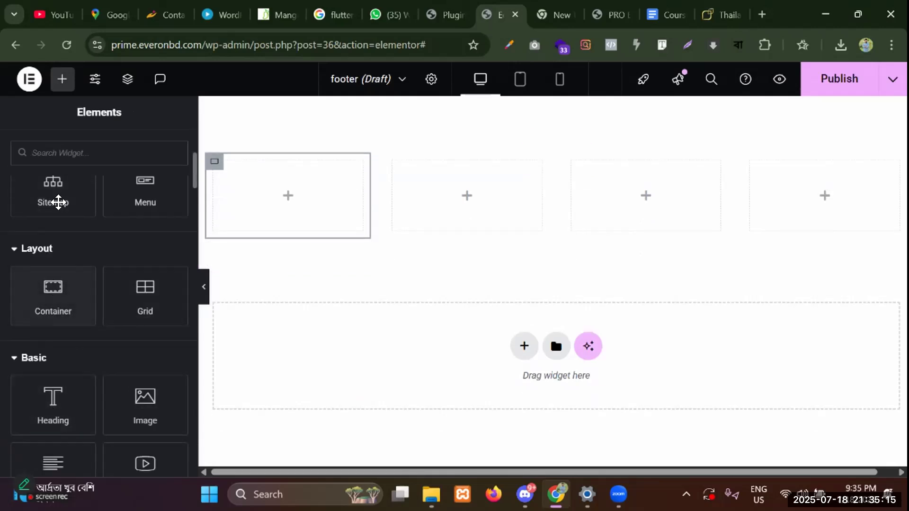
click(60, 158)
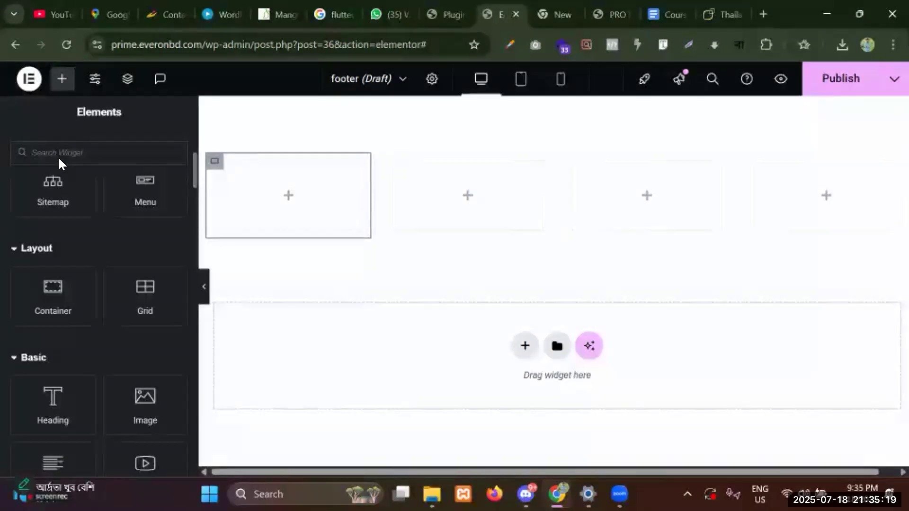
text(head)
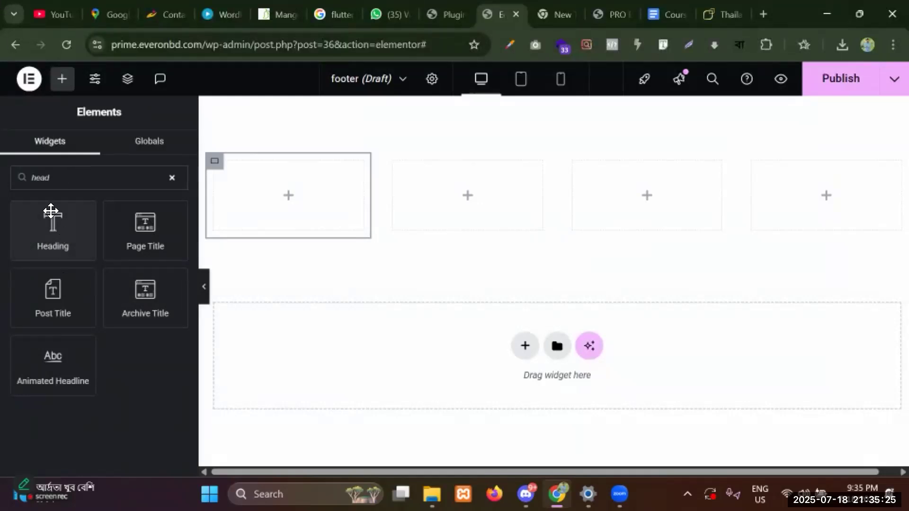
drag(57, 230, 312, 217)
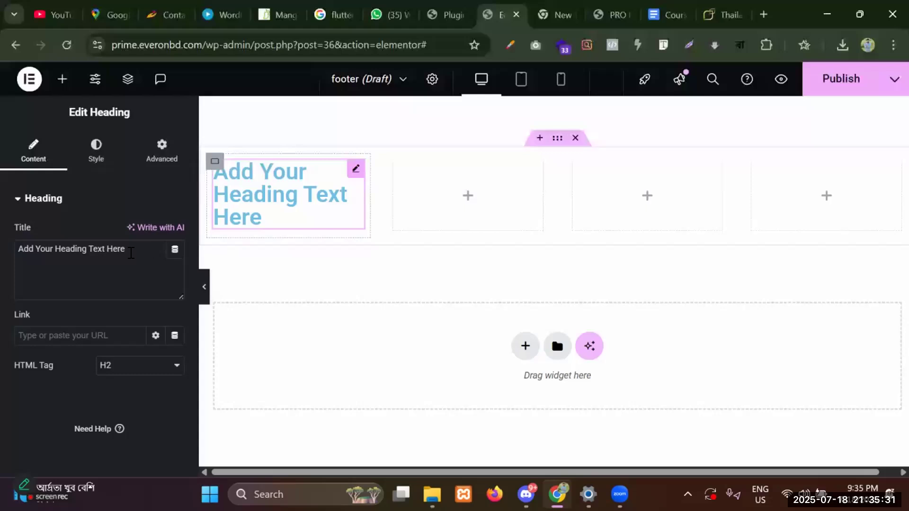
double_click(131, 252)
key(ctrl+a)
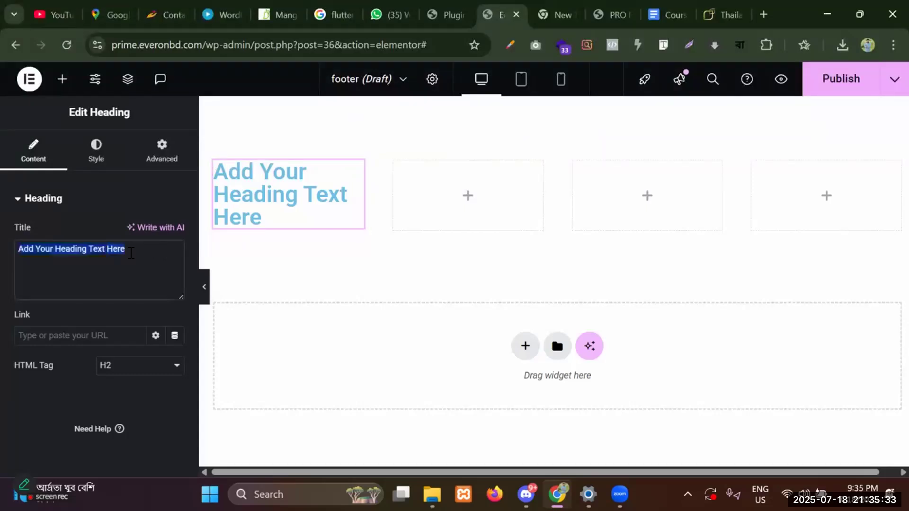
key(BackSpace)
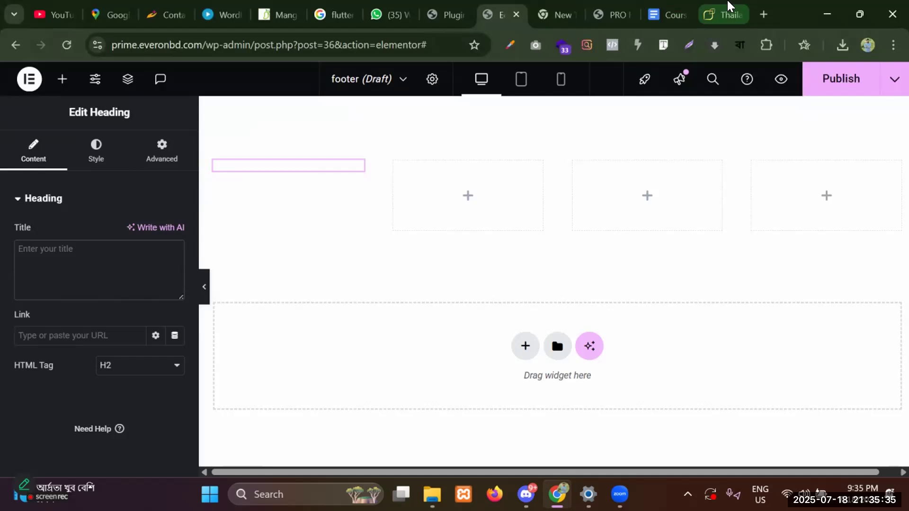
Check the About Company heading on the reference Thailand Elite Visa footer.
drag(726, 6, 566, 5)
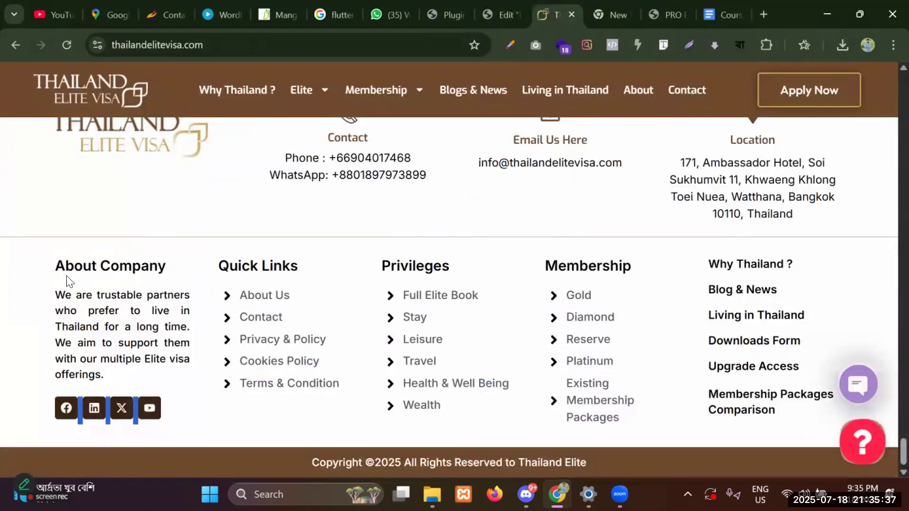
drag(49, 265, 18, 265)
click(171, 266)
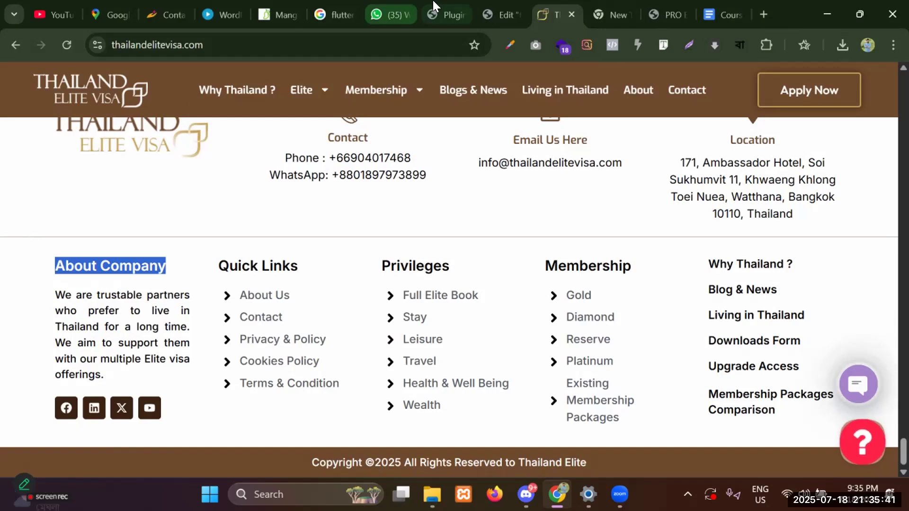
click(486, 6)
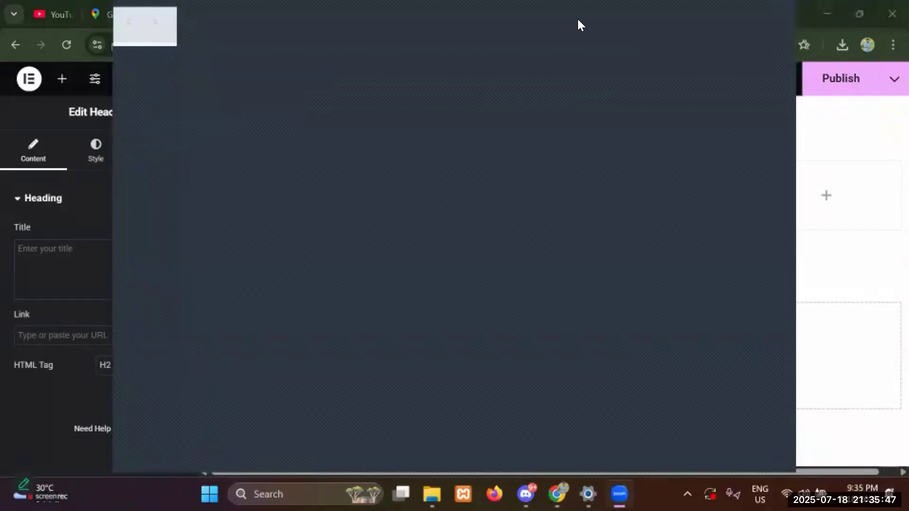
Open the More options menu on Zoom's meeting toolbar.
click(623, 19)
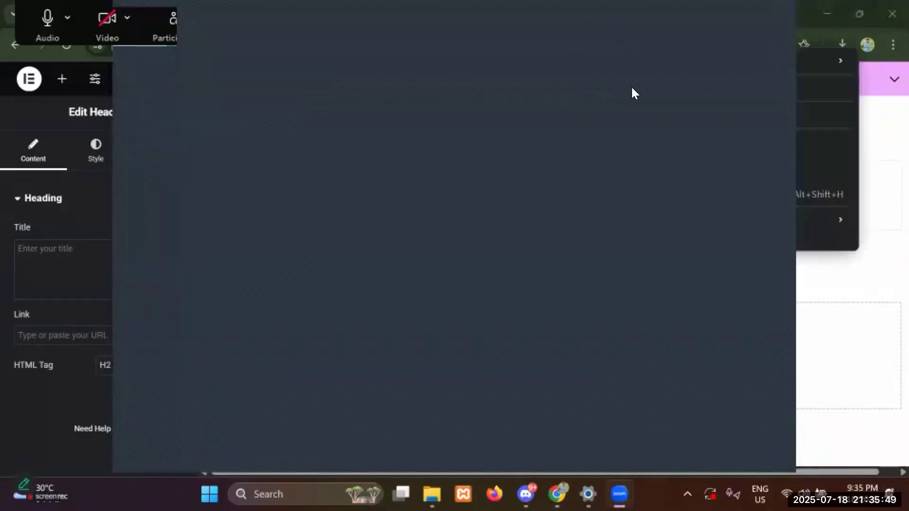
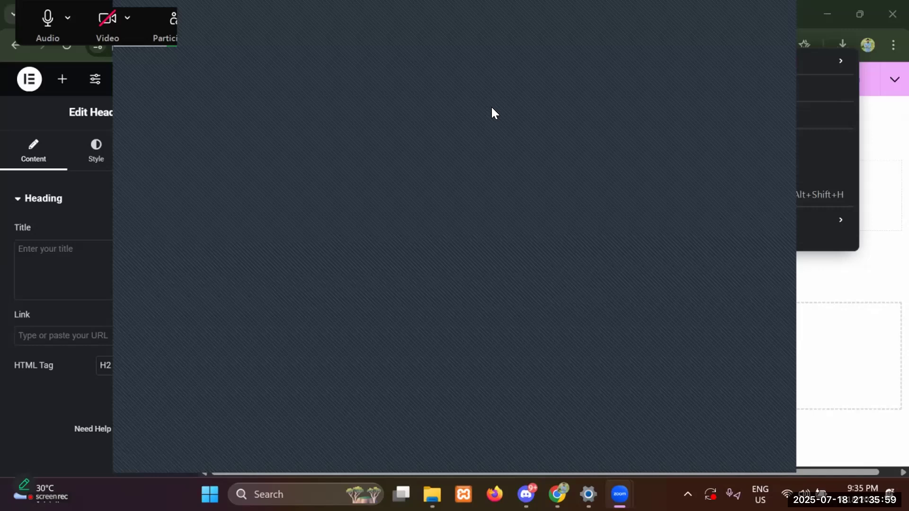
Title the first heading 'About Company', color it black (#000), and left-align it.
click(632, 1)
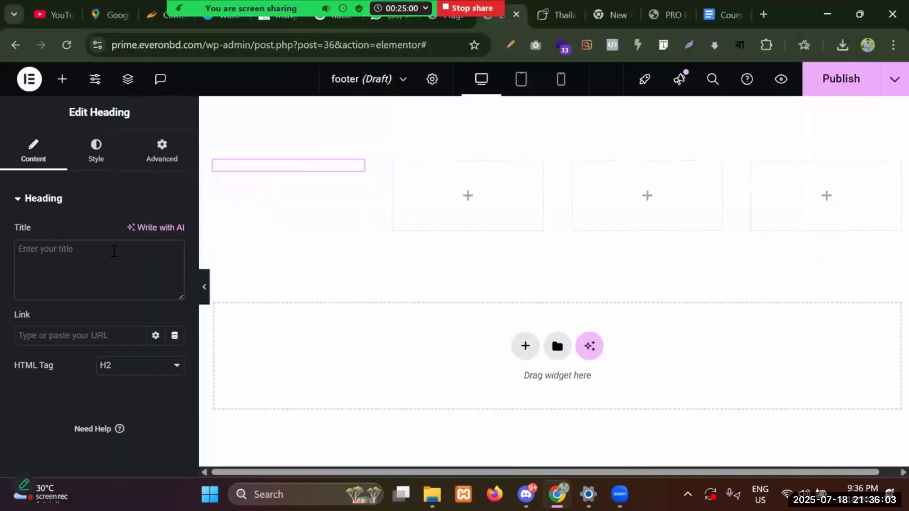
click(114, 251)
text(About Company)
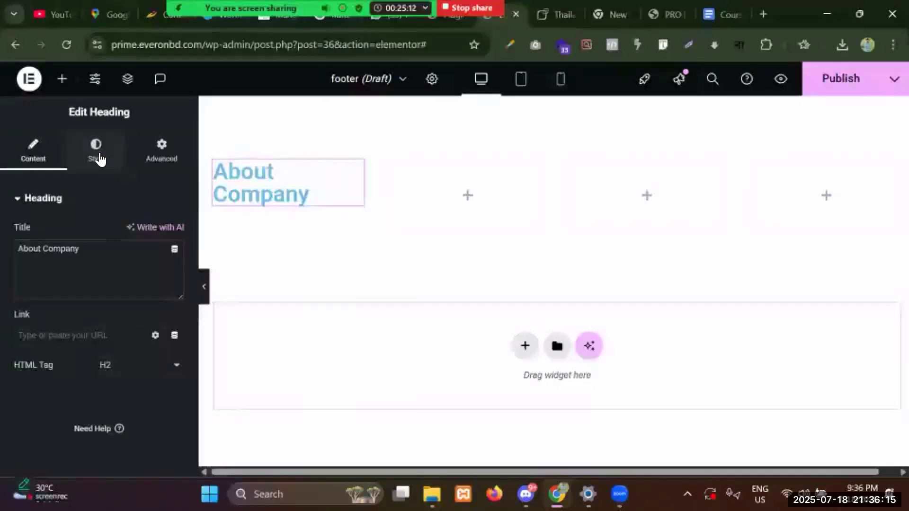
click(98, 158)
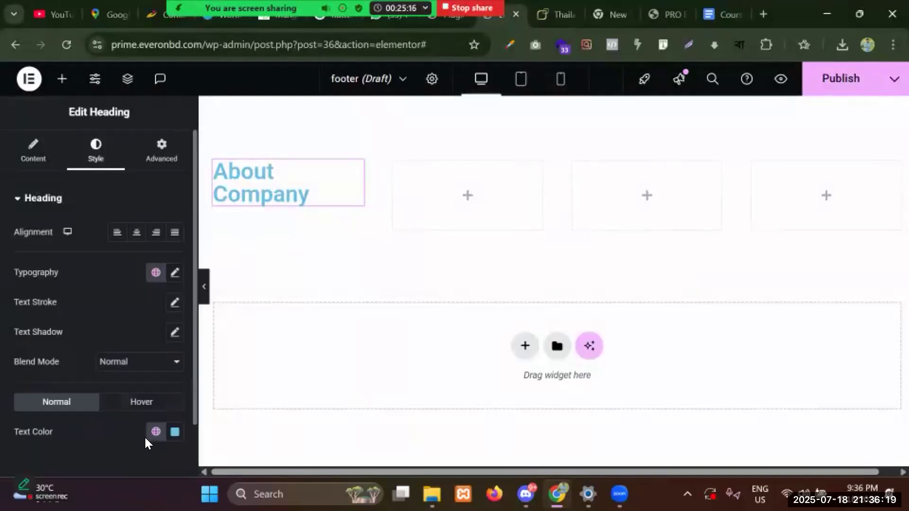
click(174, 431)
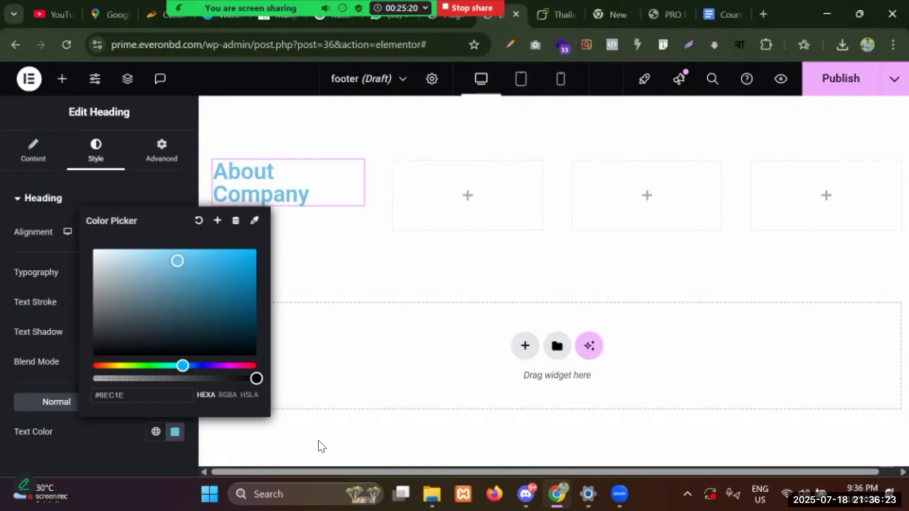
key(BackSpace)
key(BackSpace)
key(BackSpace)
text(000)
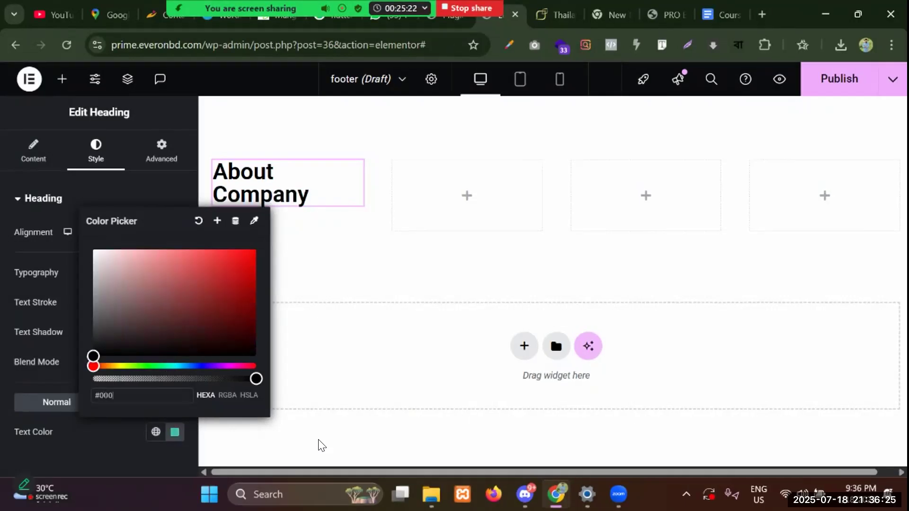
click(126, 442)
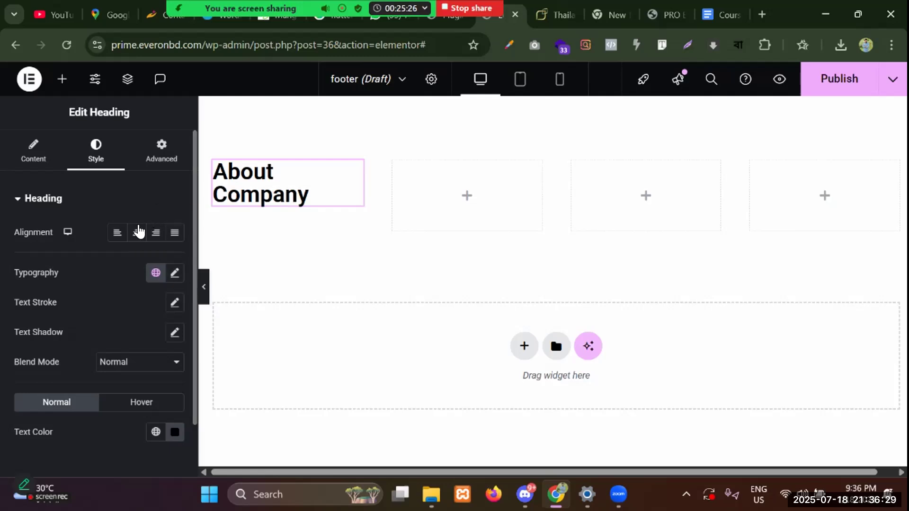
click(137, 232)
click(117, 233)
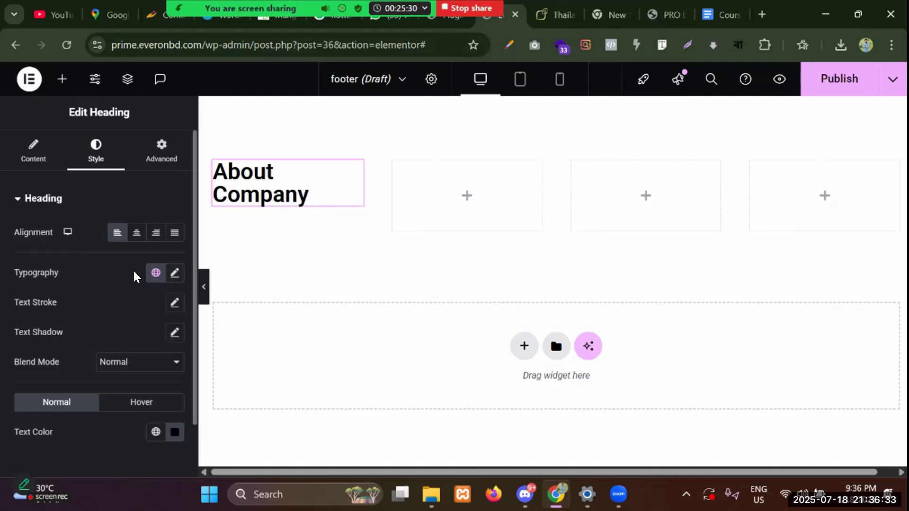
Set the heading typography to Hind Siliguri at 25 px.
click(175, 274)
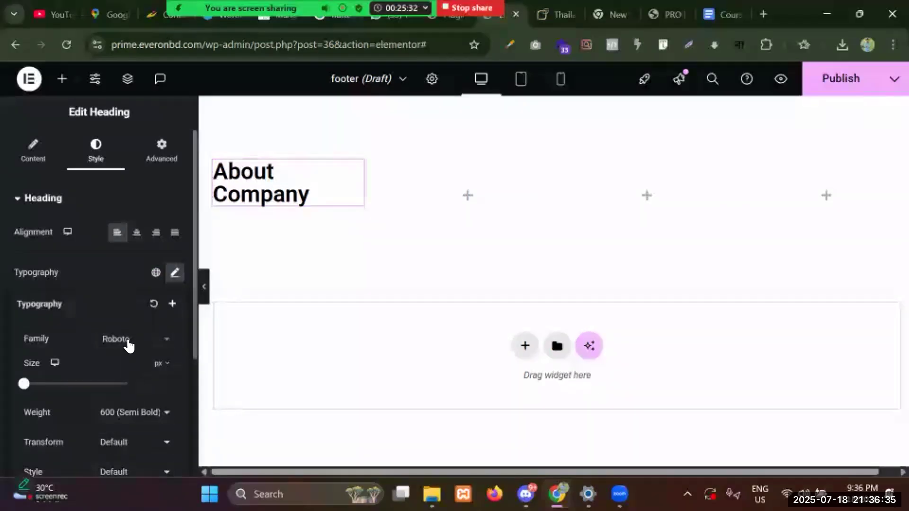
click(128, 346)
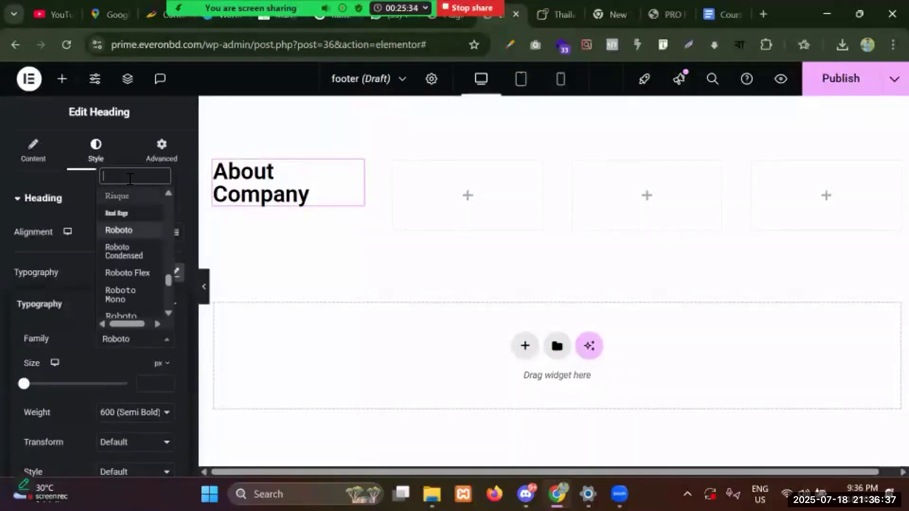
text(hin)
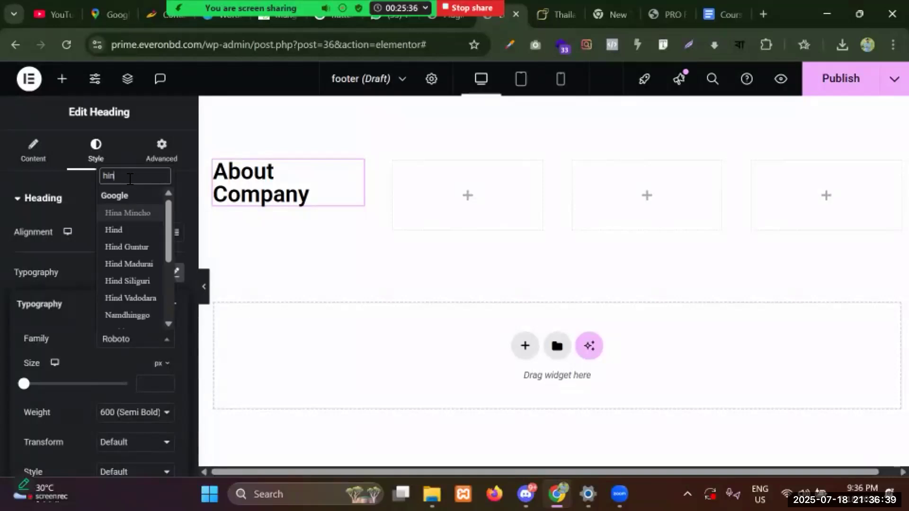
click(135, 281)
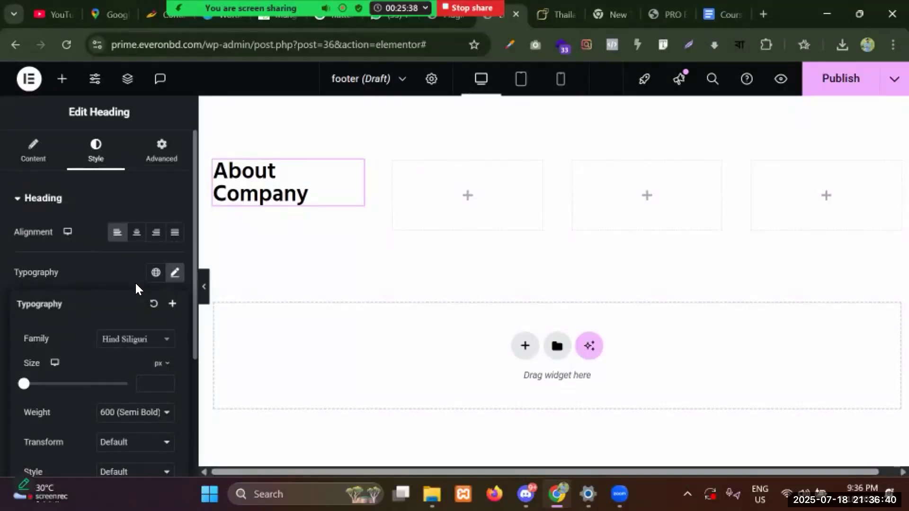
click(153, 389)
text(22)
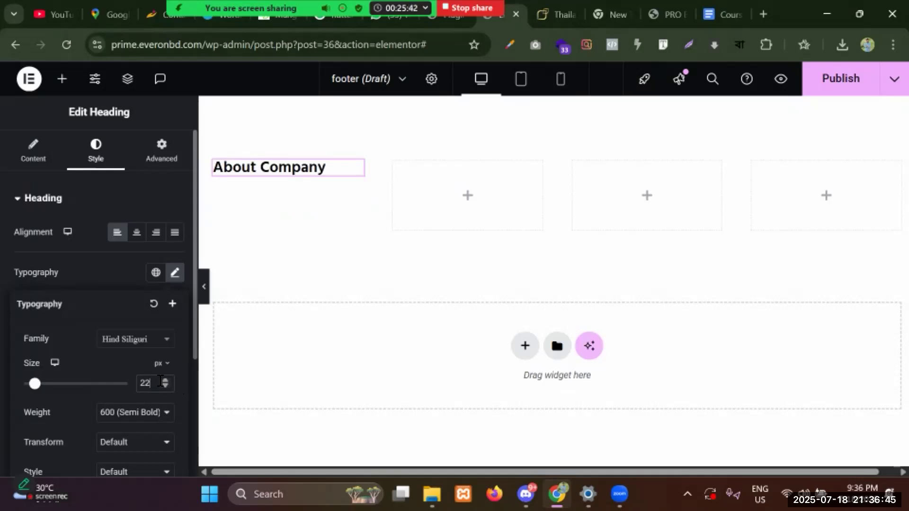
click(165, 380)
click(166, 380)
click(167, 380)
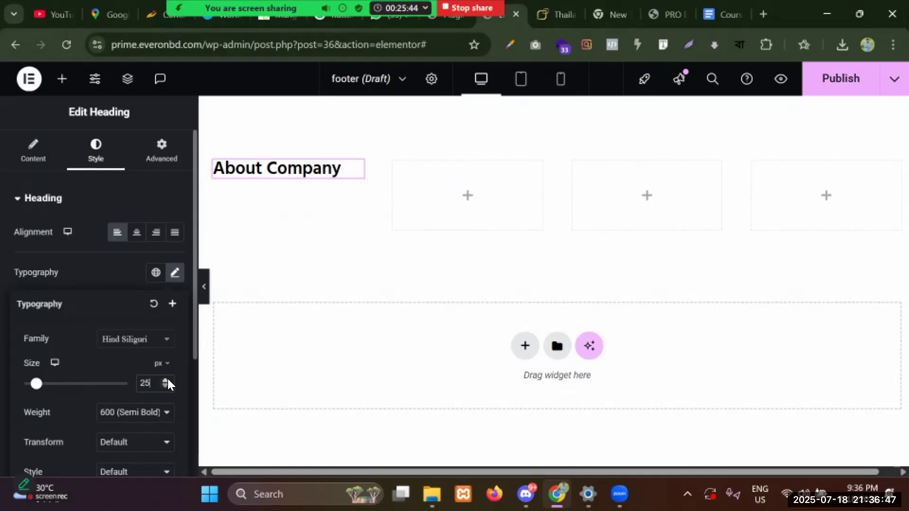
click(80, 252)
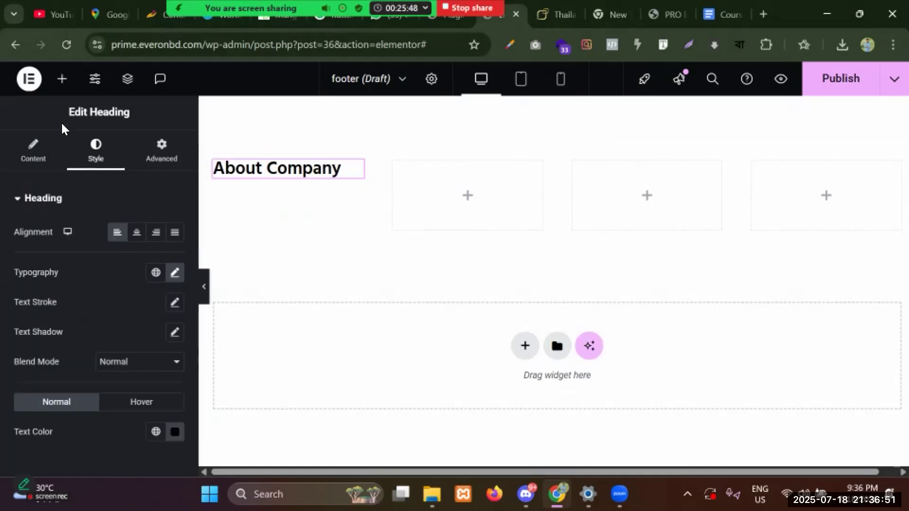
click(71, 82)
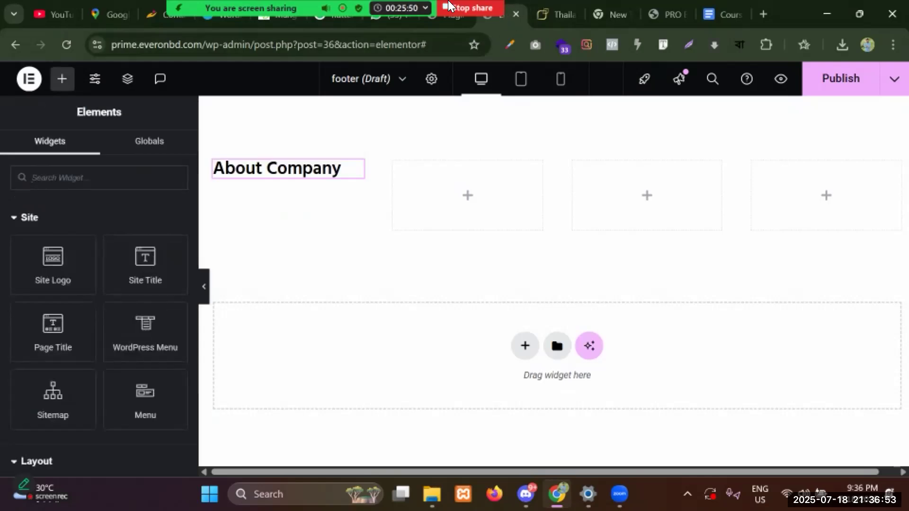
Look over the About Company section on the reference Thailand Elite Visa footer.
click(613, 19)
click(612, 20)
click(613, 20)
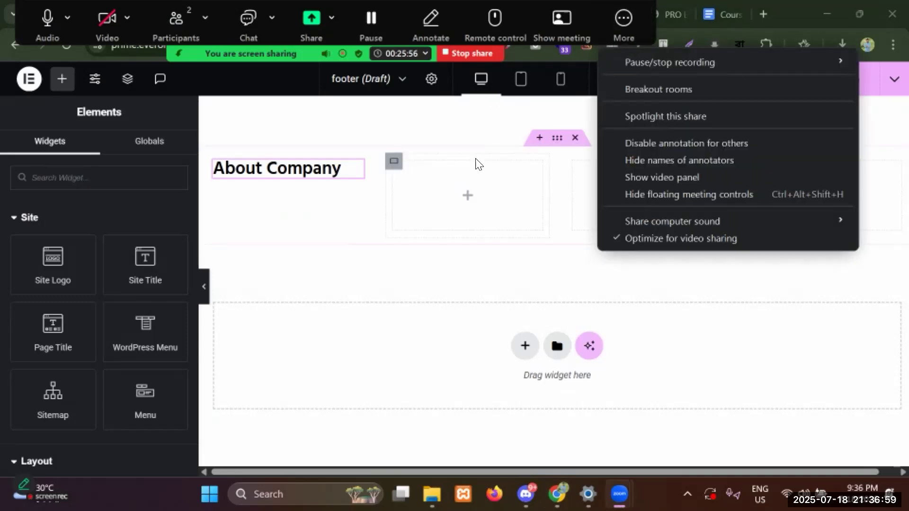
click(475, 126)
click(544, 15)
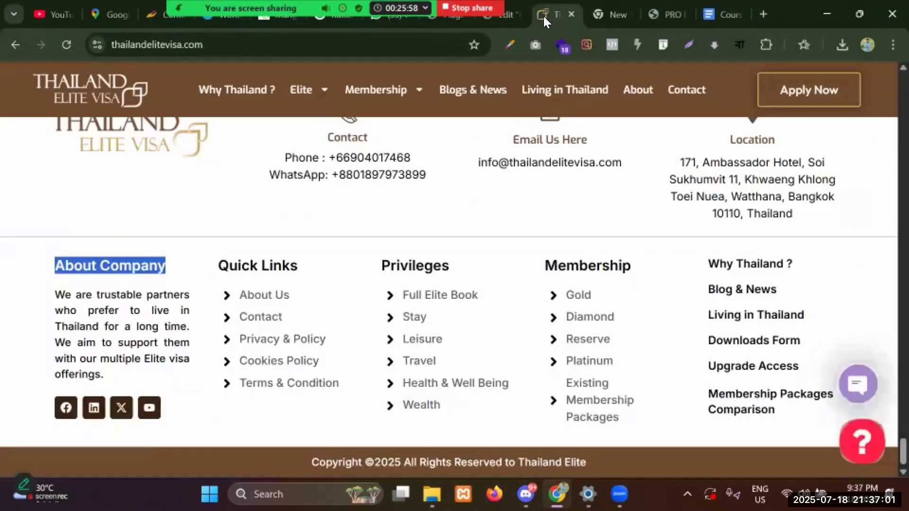
drag(118, 271, 126, 329)
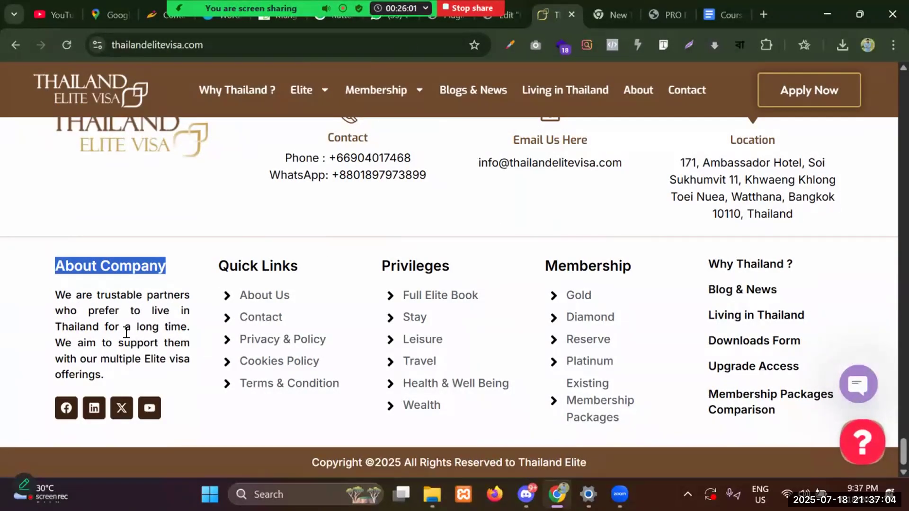
click(509, 15)
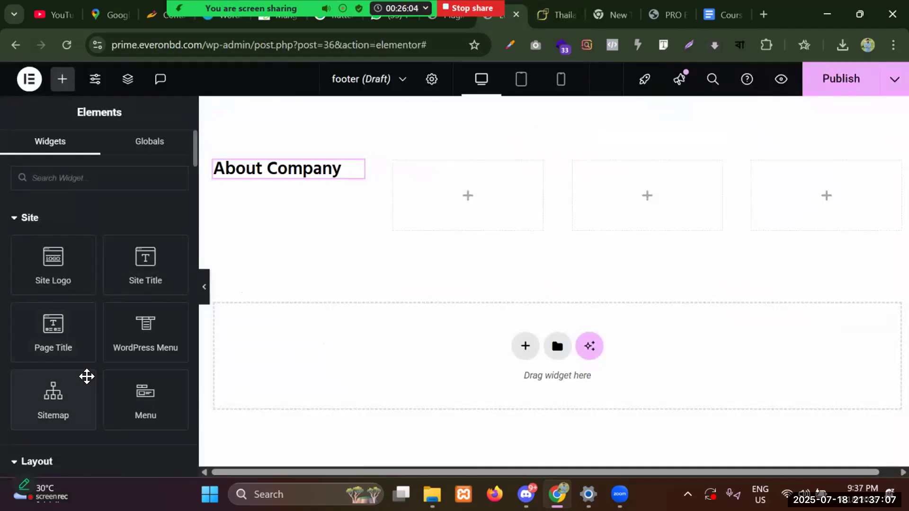
Add a Text Editor widget, found by searching 'text', under the About Company heading.
scroll(61, 265, up, 2)
scroll(28, 256, down, 3)
scroll(48, 294, down, 4)
scroll(66, 268, down, 2)
click(65, 159)
text(text)
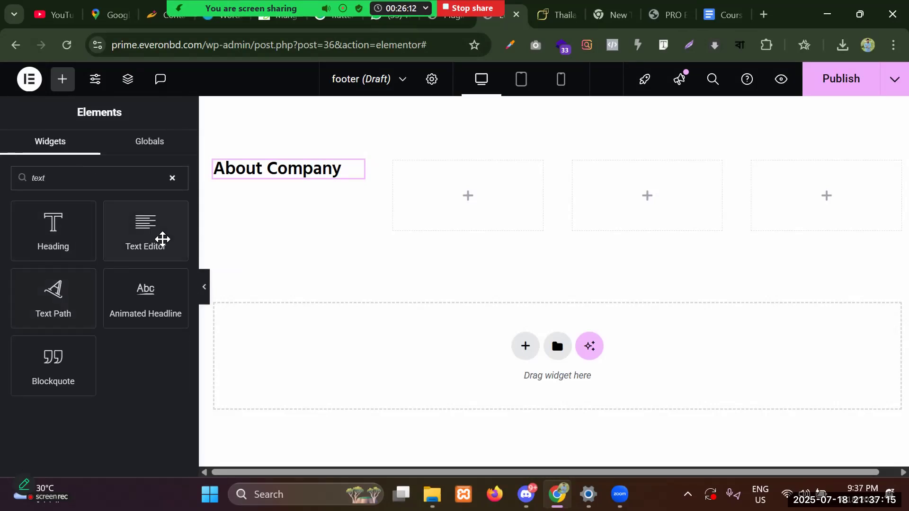
drag(150, 240, 284, 185)
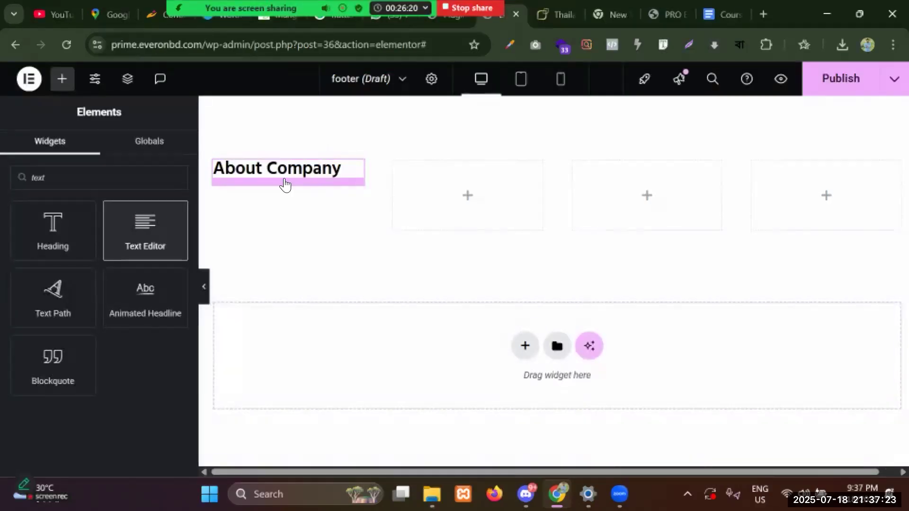
Clear the Text Editor's placeholder paragraph.
click(104, 402)
key(ctrl+a)
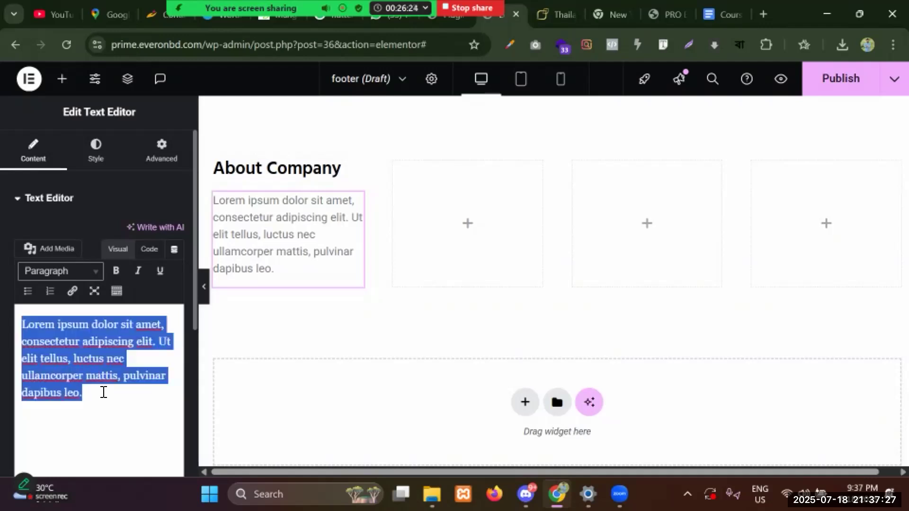
key(BackSpace)
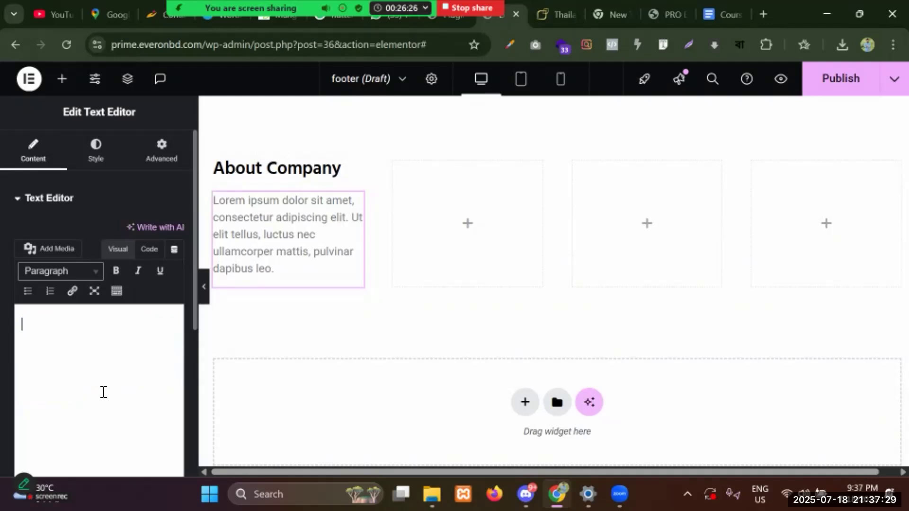
text(fghjfgjhfgjhfghjghj)
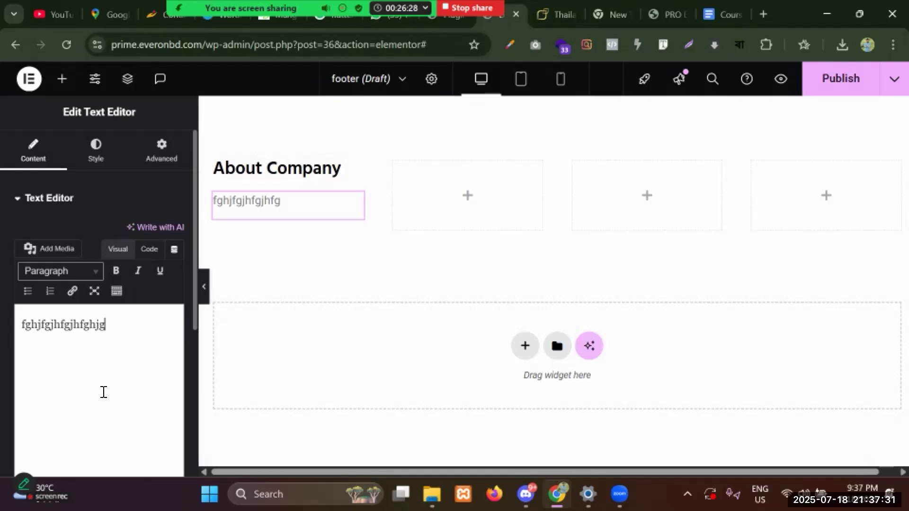
key(BackSpace)
key(BackSpace)
key(BackSpace)
key(BackSpace)
key(BackSpace)
key(BackSpace)
key(BackSpace)
key(BackSpace)
key(BackSpace)
key(BackSpace)
key(BackSpace)
key(BackSpace)
key(BackSpace)
key(BackSpace)
key(BackSpace)
key(BackSpace)
key(BackSpace)
key(BackSpace)
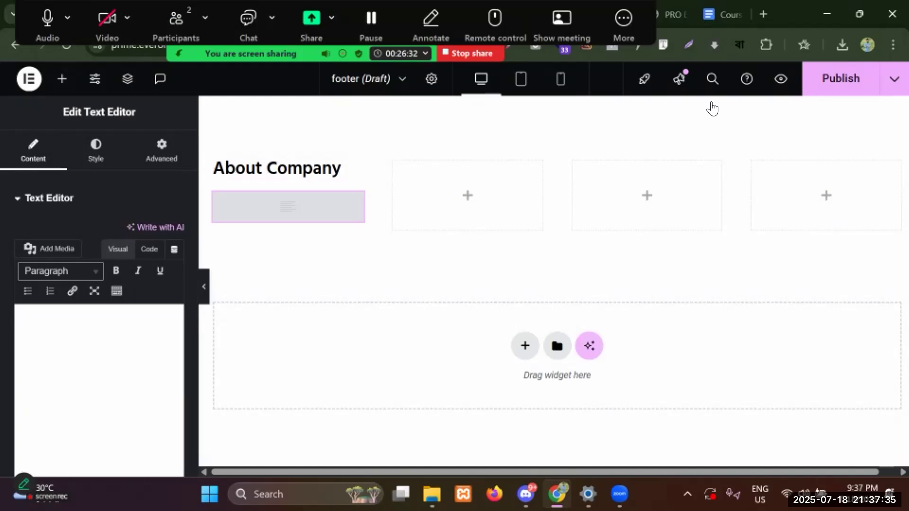
Copy the About Company paragraph from the reference site and paste it into the text block.
click(672, 12)
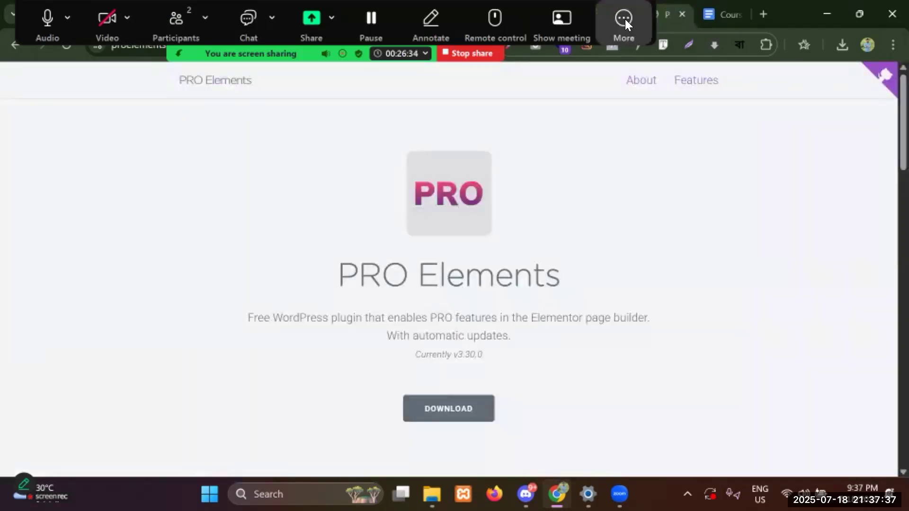
click(625, 22)
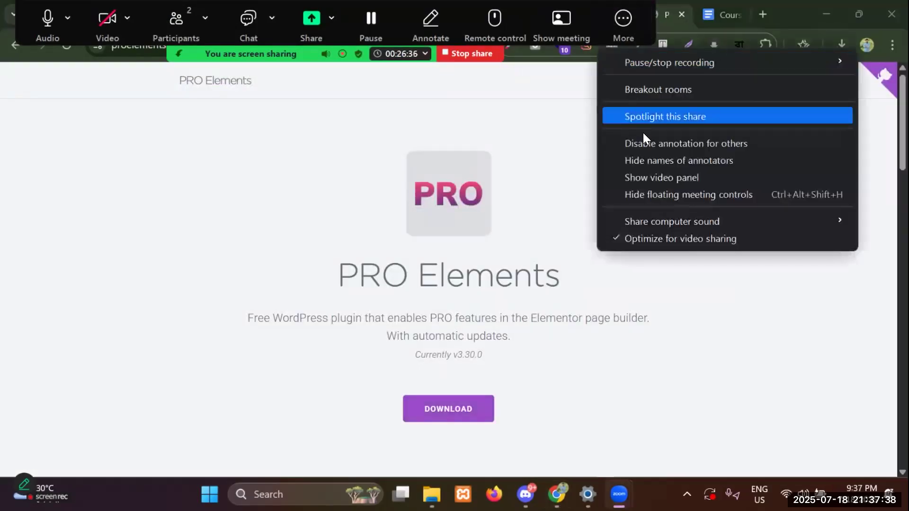
click(659, 188)
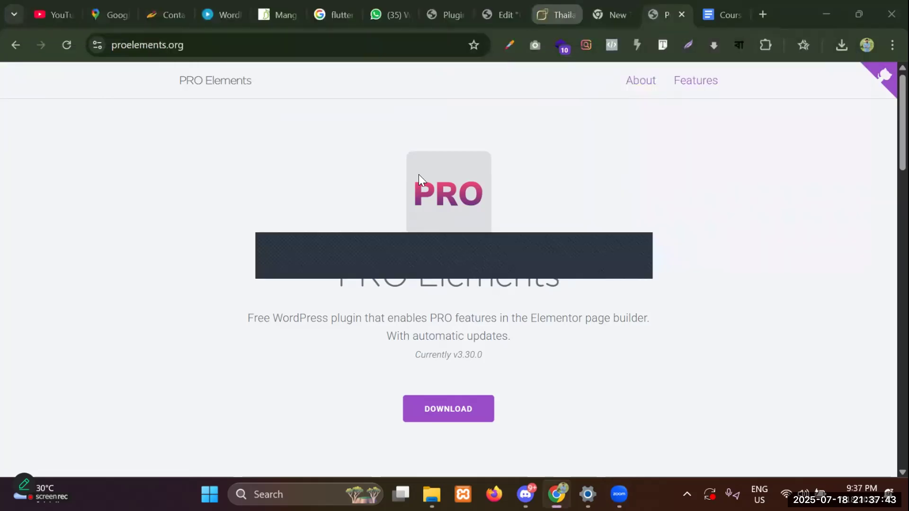
key(ctrl+shift+Tab)
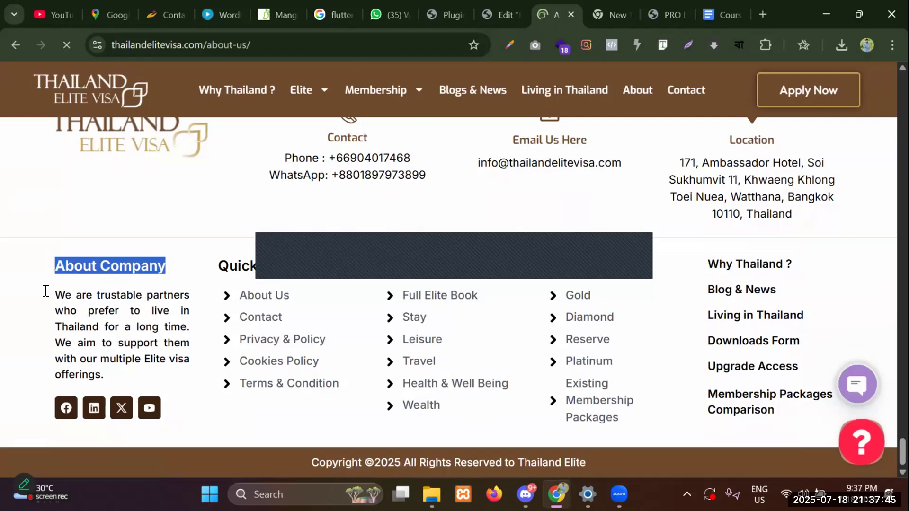
scroll(363, 260, down, 2)
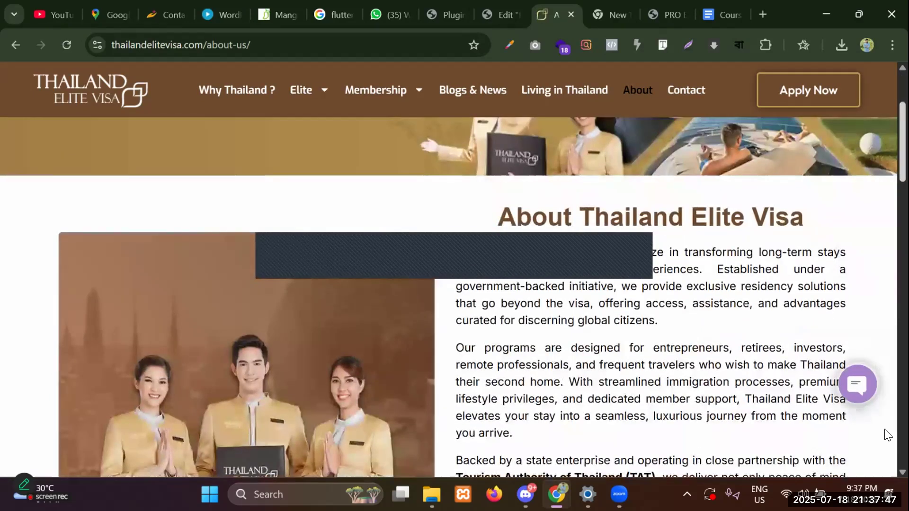
scroll(888, 435, down, 15)
drag(55, 295, 114, 379)
key(ctrl+c)
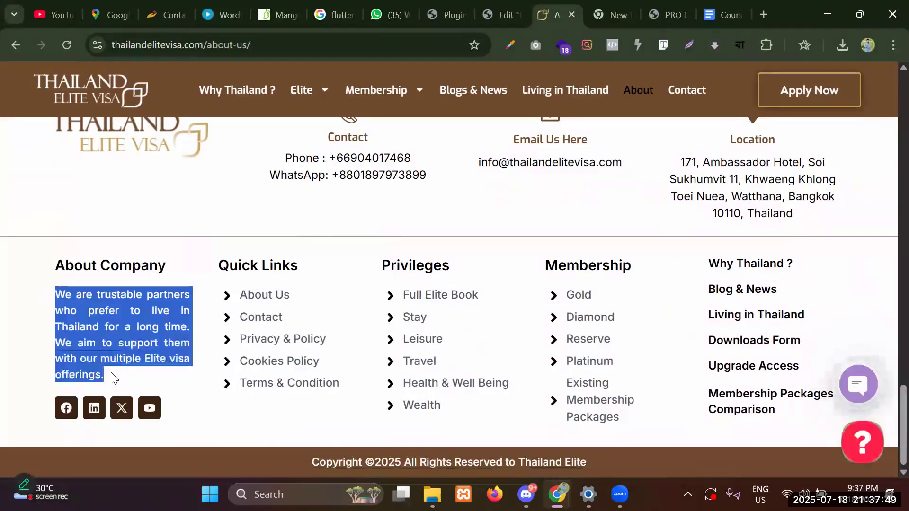
click(502, 14)
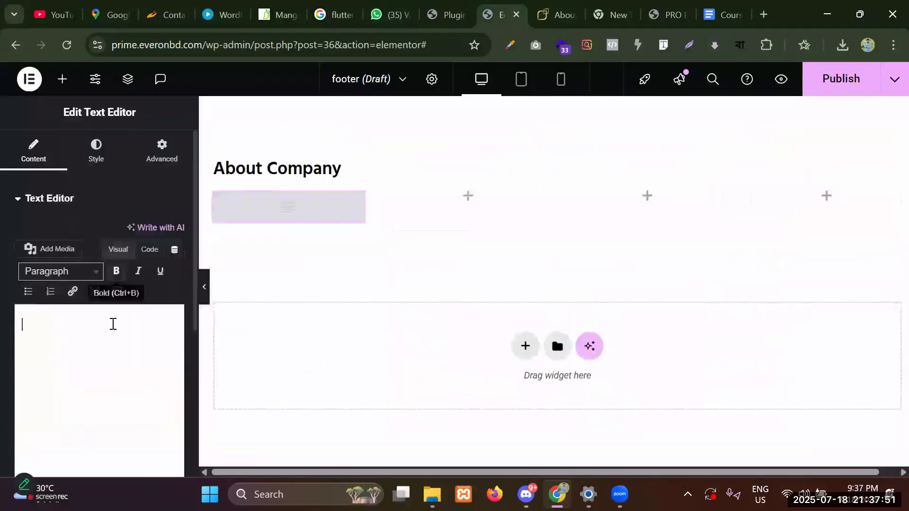
key(ctrl+v)
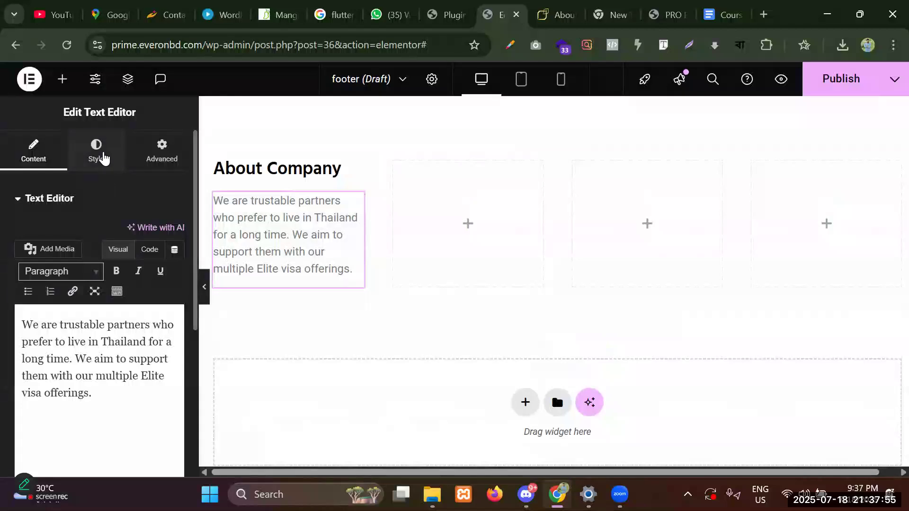
Set the paragraph's text color to black (#000).
click(103, 159)
click(34, 154)
click(97, 155)
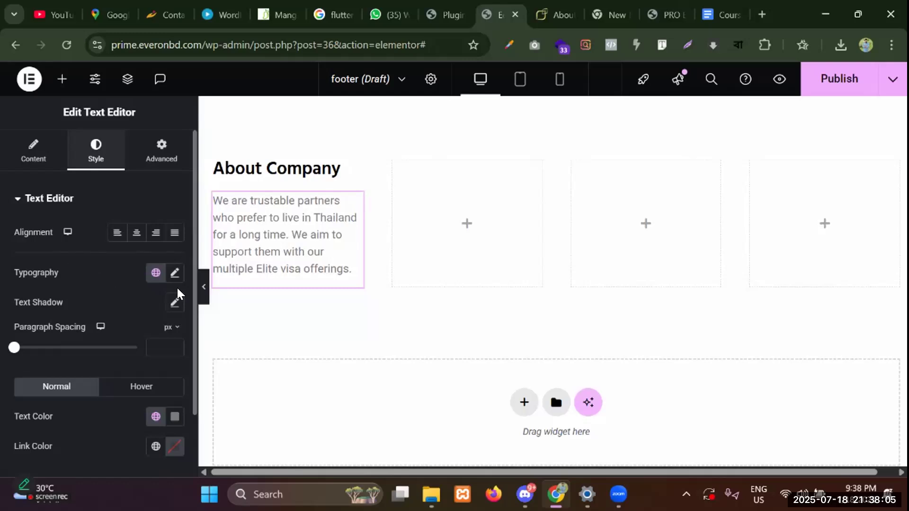
scroll(37, 314, down, 2)
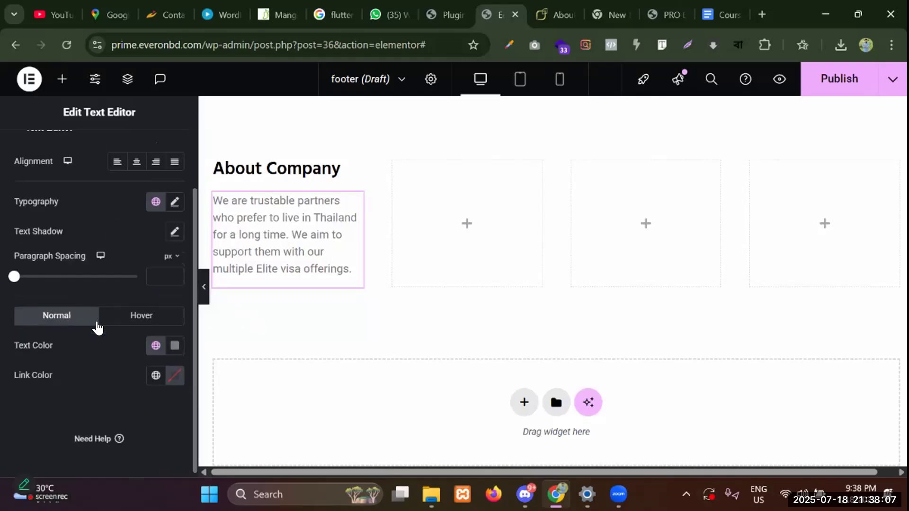
click(175, 346)
click(153, 311)
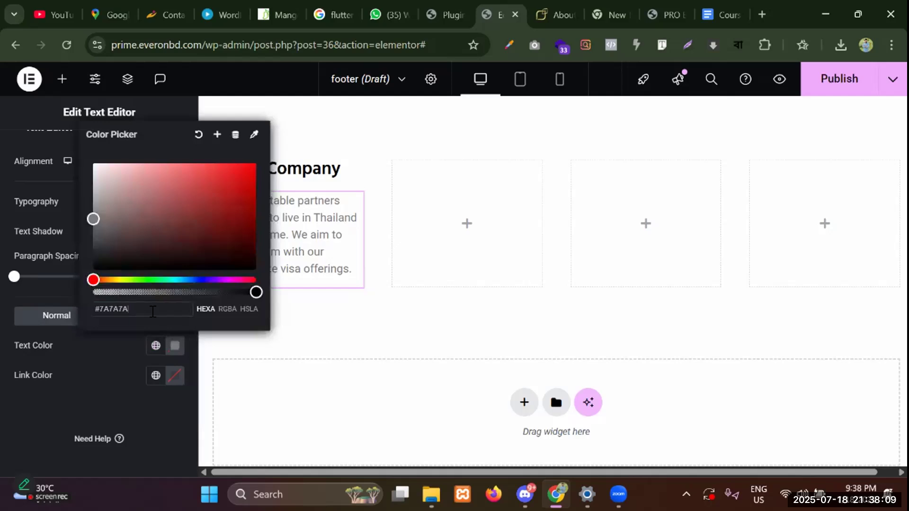
key(BackSpace)
key(BackSpace)
key(BackSpace)
key(BackSpace)
key(BackSpace)
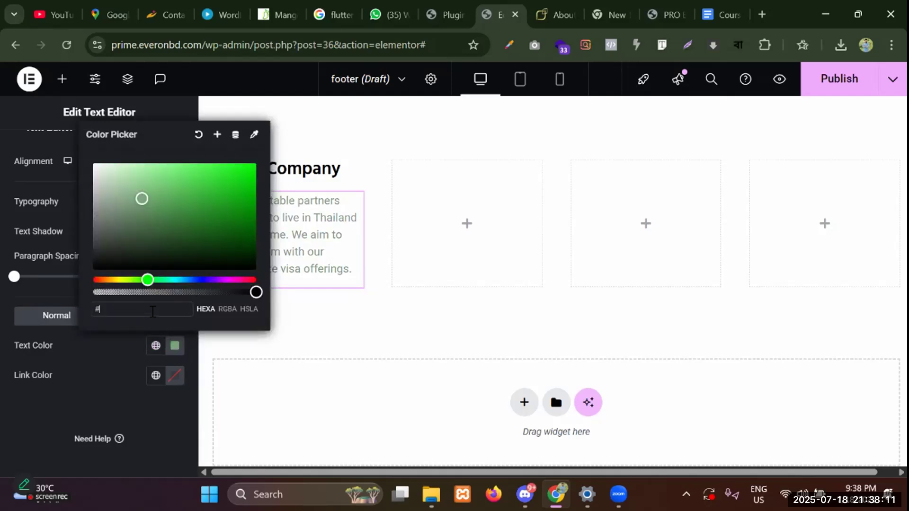
text(000)
click(98, 354)
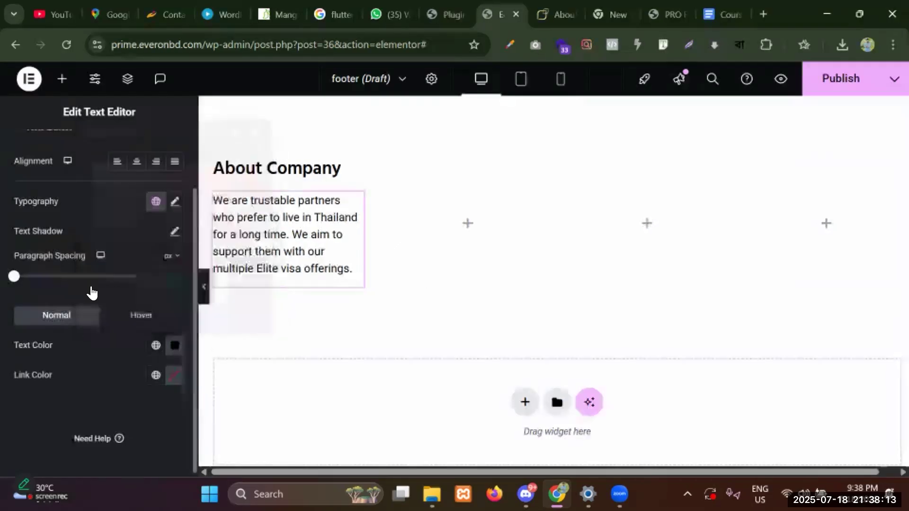
Set the paragraph typography to Hind Siliguri at 17 px.
click(175, 202)
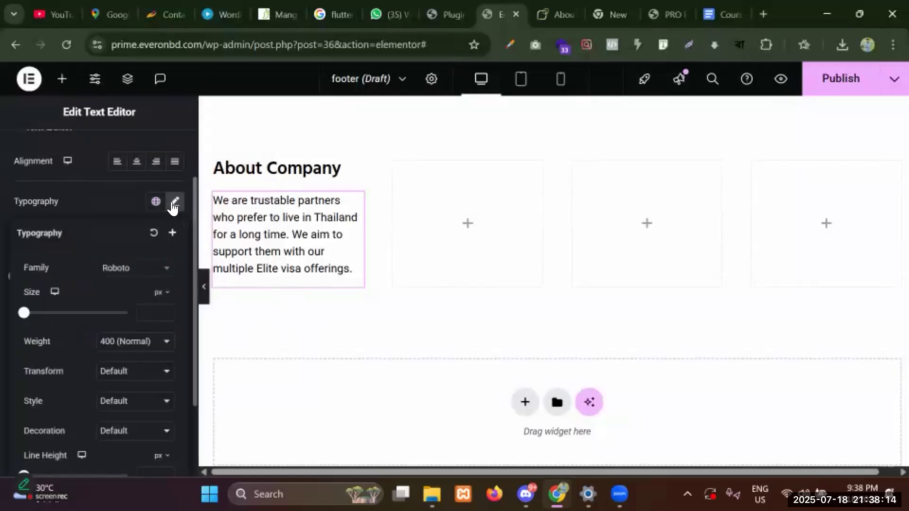
click(136, 269)
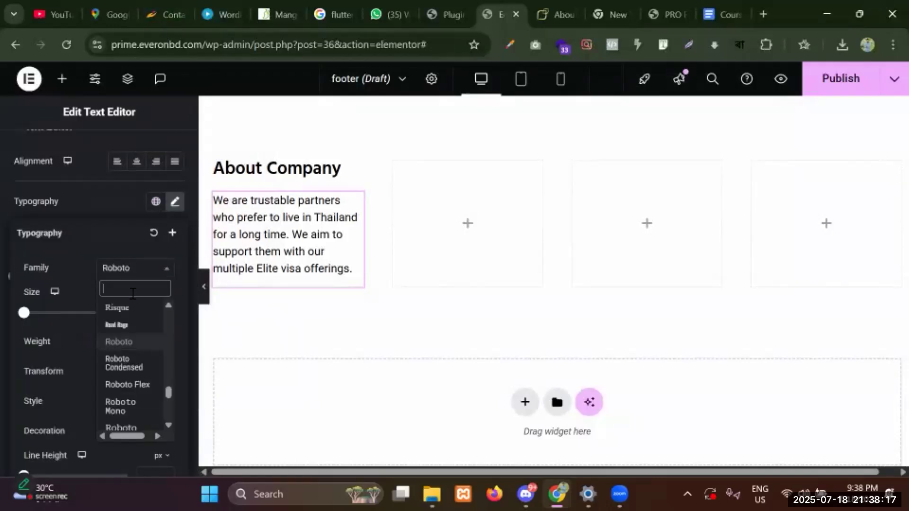
text(hind)
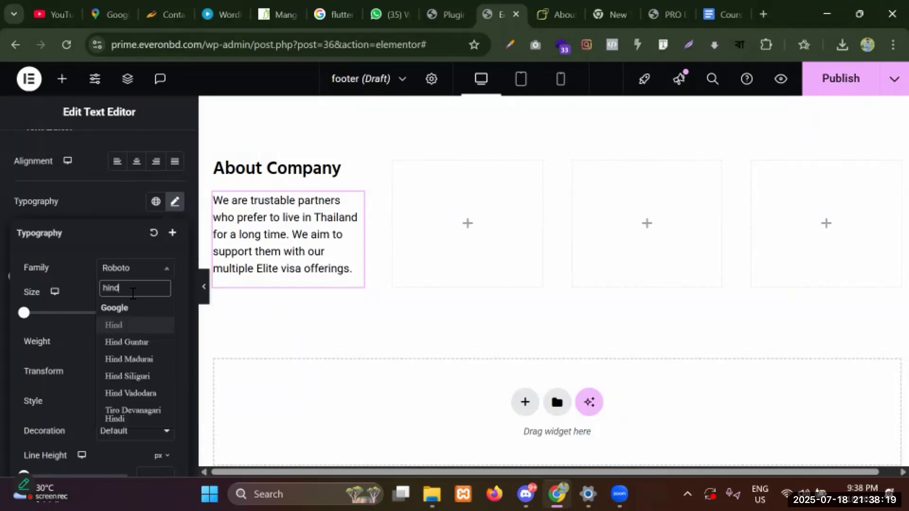
click(138, 377)
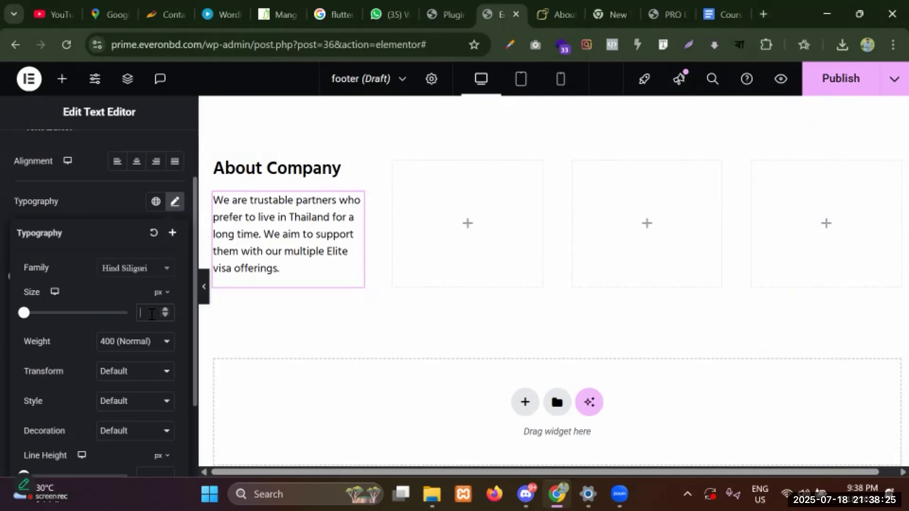
text(16)
click(162, 309)
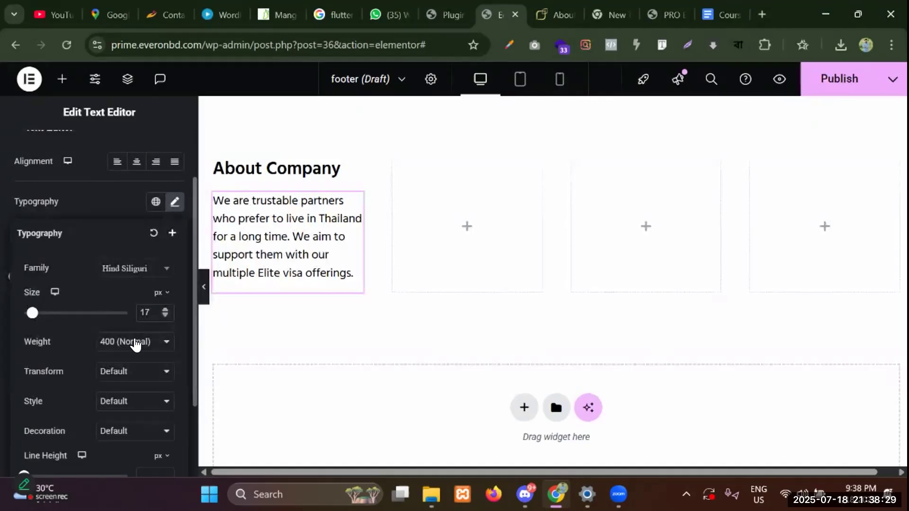
click(131, 343)
click(131, 343)
click(115, 198)
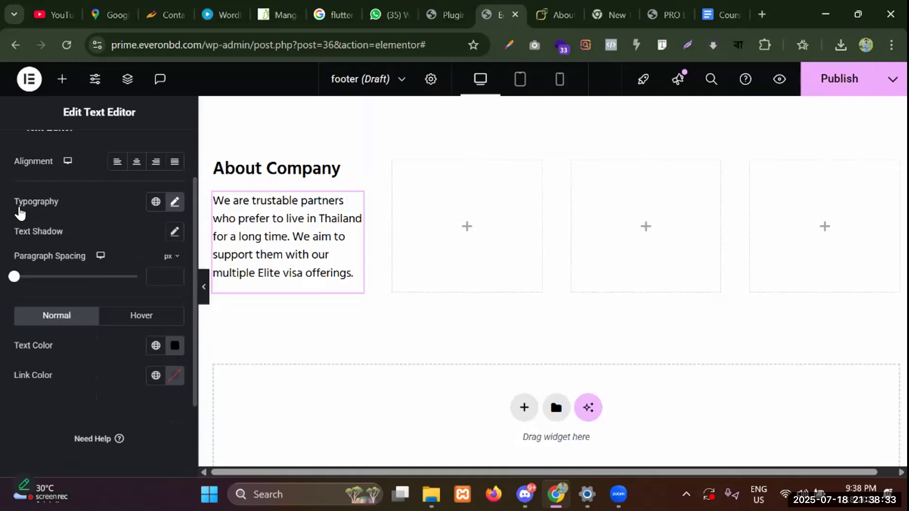
Justify the About Company paragraph.
scroll(20, 211, up, 2)
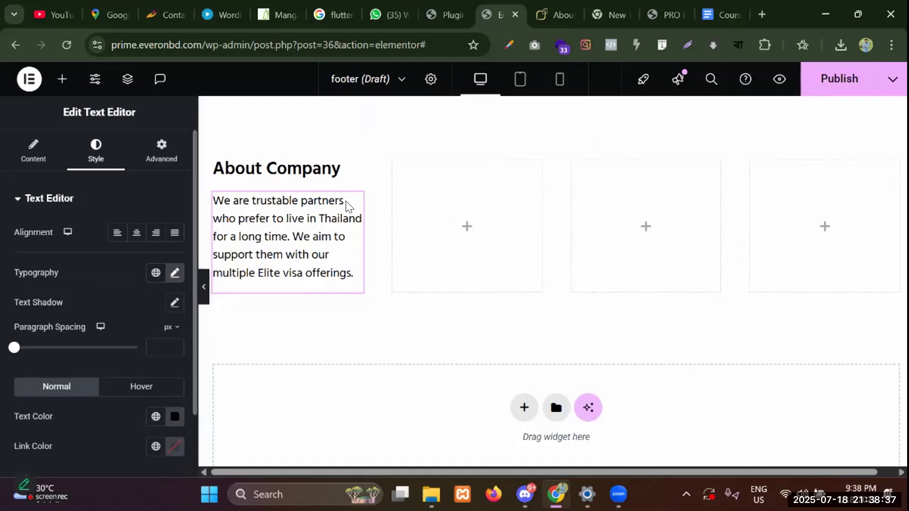
click(140, 236)
click(156, 235)
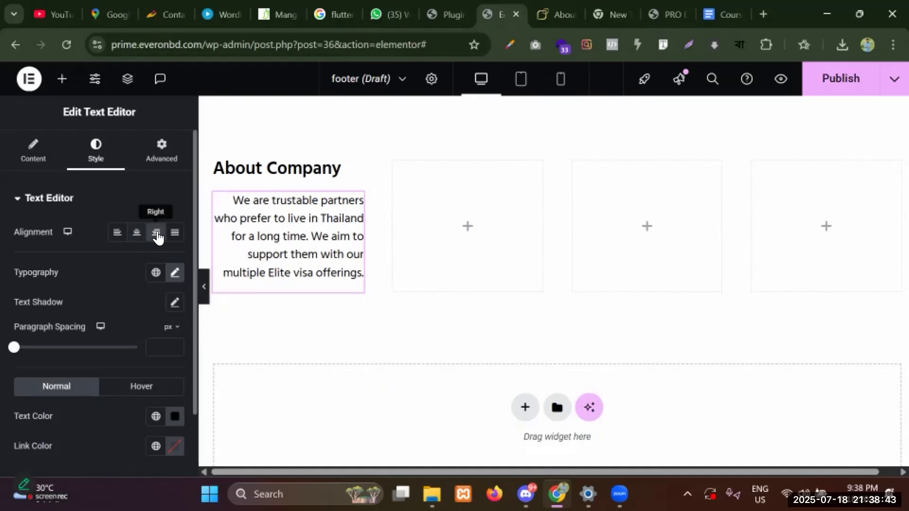
click(176, 239)
click(176, 237)
click(176, 237)
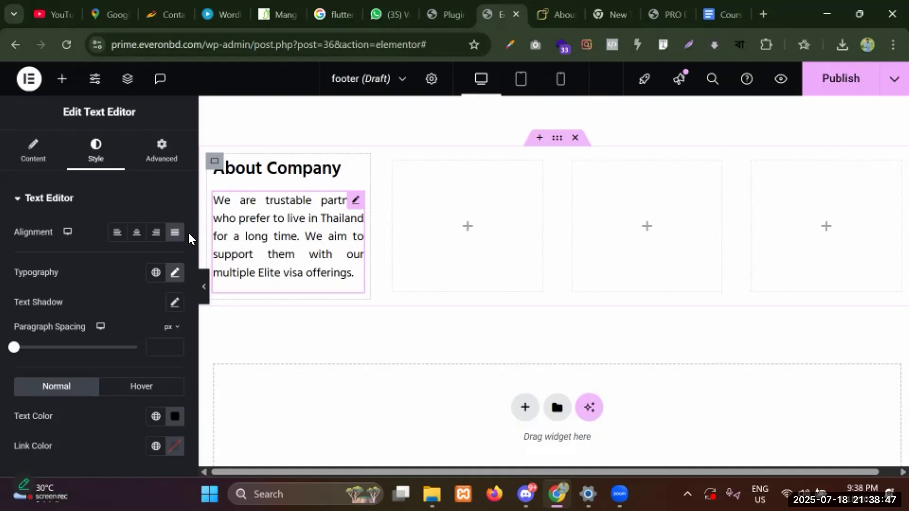
click(176, 236)
click(177, 236)
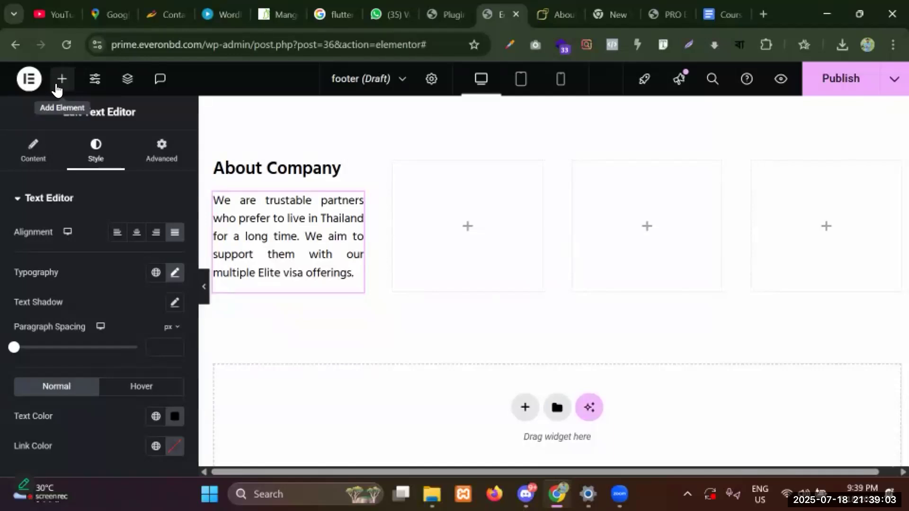
Add a Social Icons widget, found by searching 'soci', below the About Company paragraph.
click(59, 90)
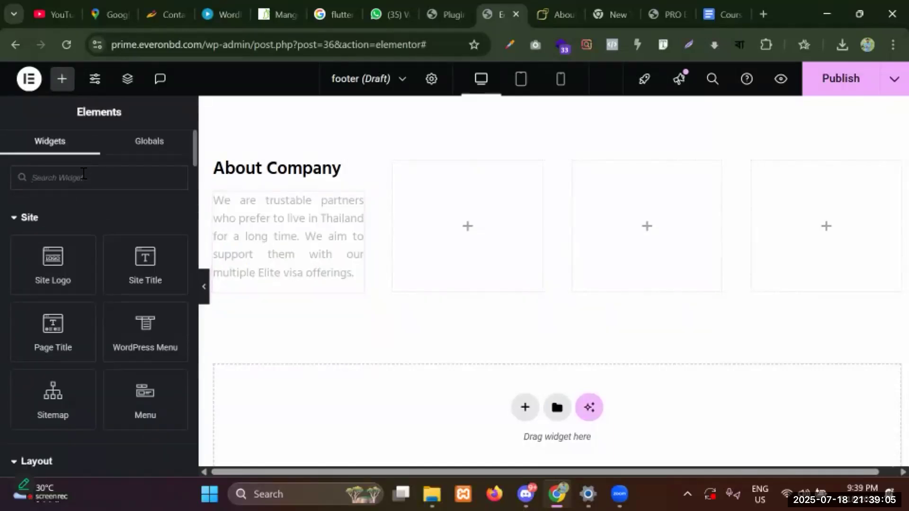
click(559, 15)
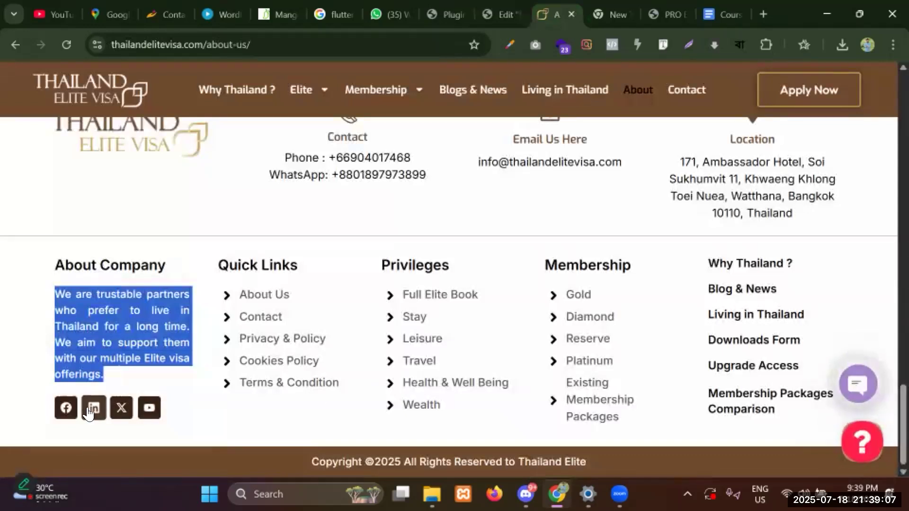
click(502, 15)
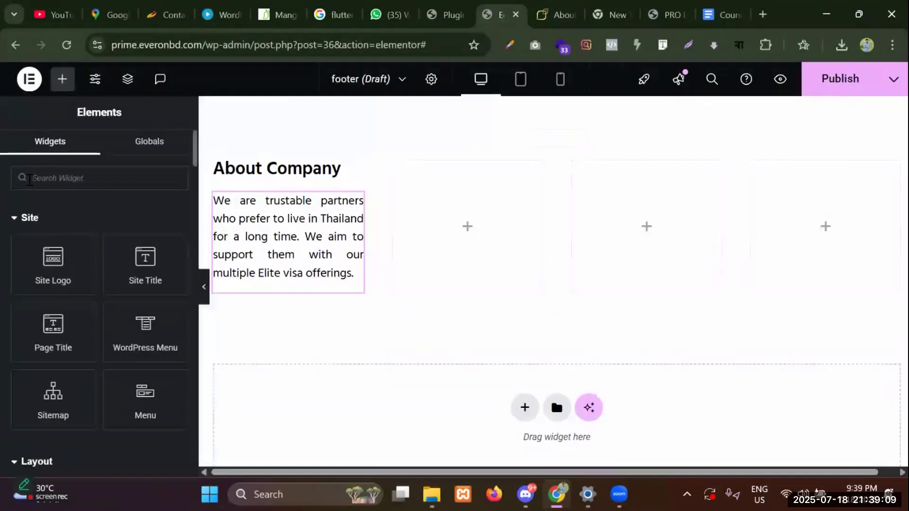
click(54, 175)
text(soci)
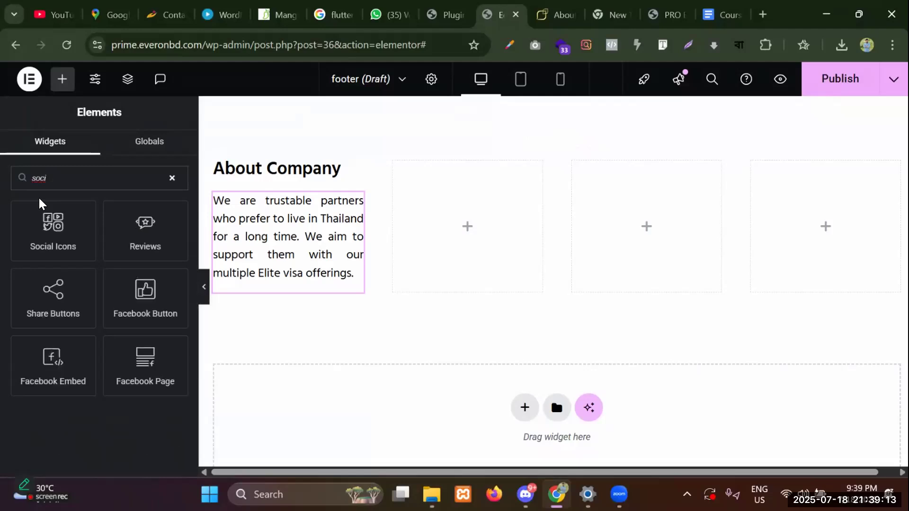
drag(85, 231, 258, 284)
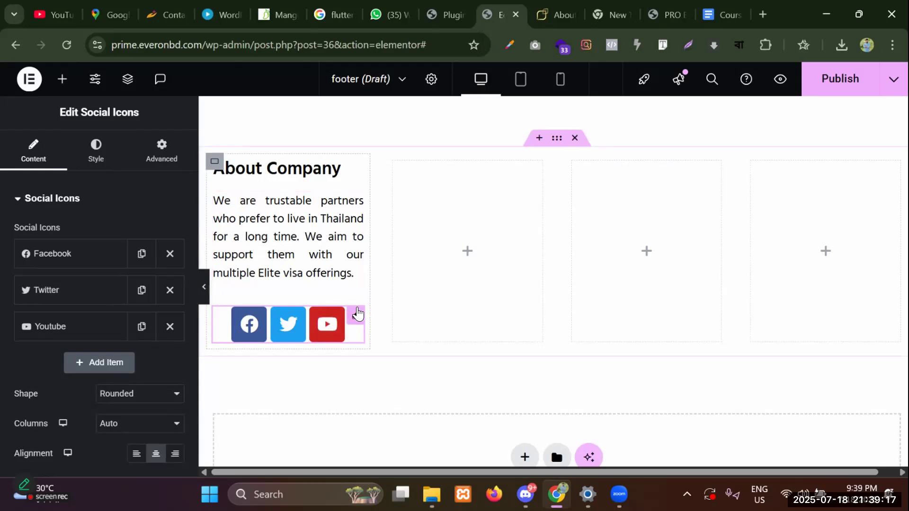
click(92, 153)
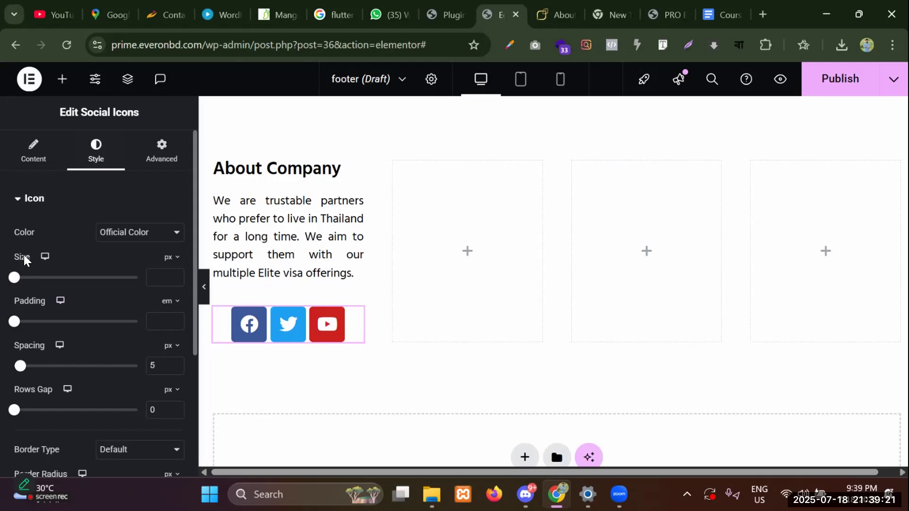
Set the social icon size to 17 and left-align the icons.
click(153, 277)
text(20)
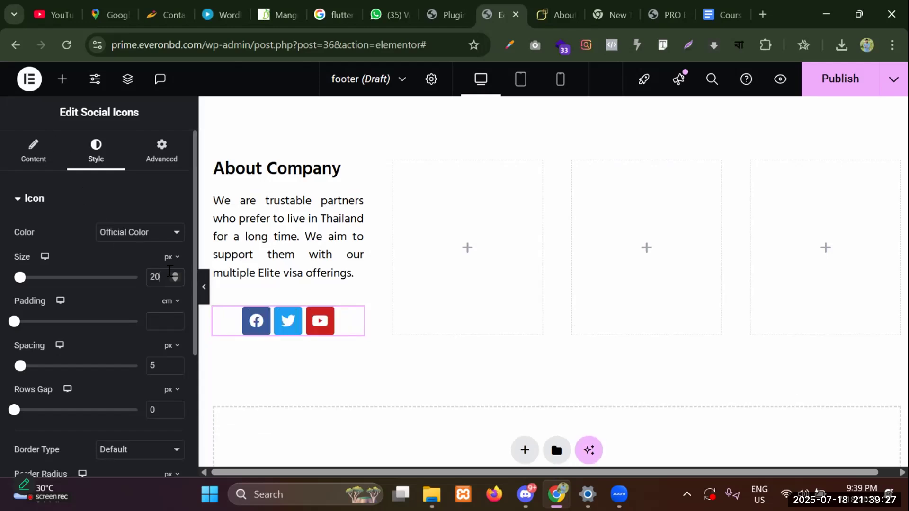
click(180, 281)
click(180, 281)
click(179, 281)
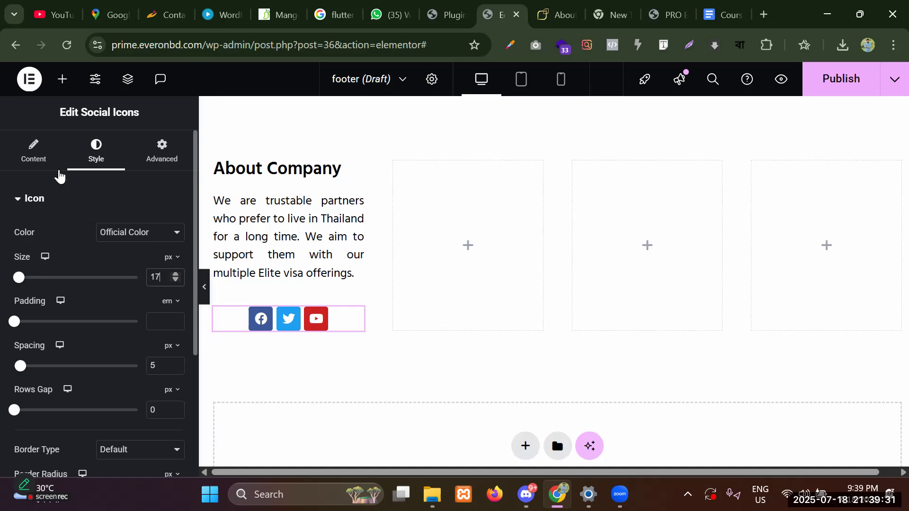
click(35, 164)
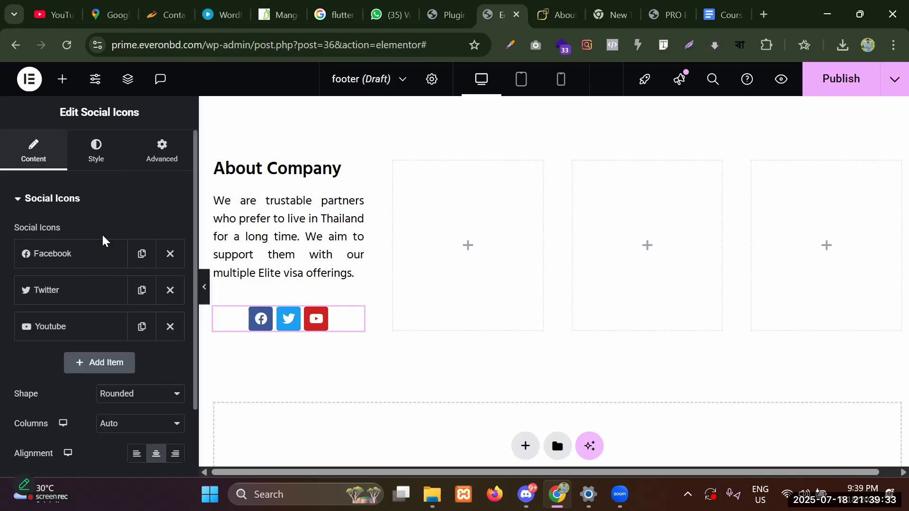
scroll(50, 402, down, 2)
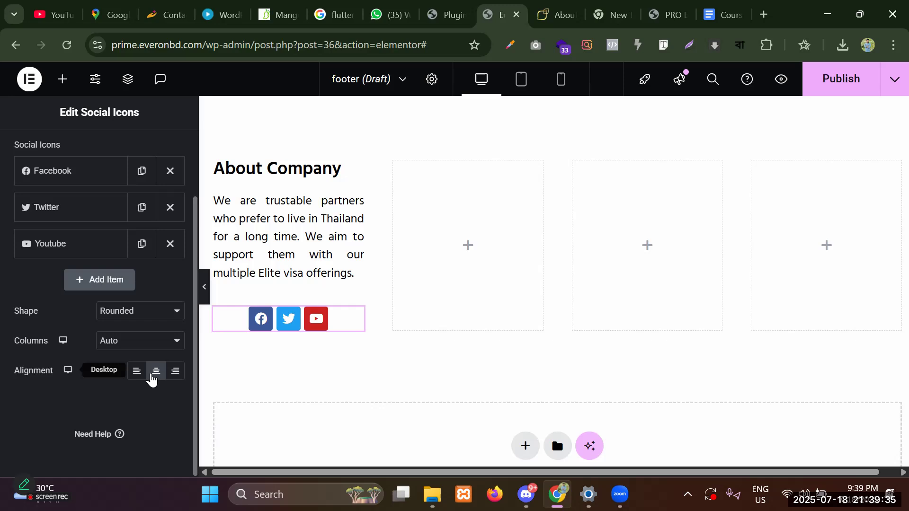
click(136, 372)
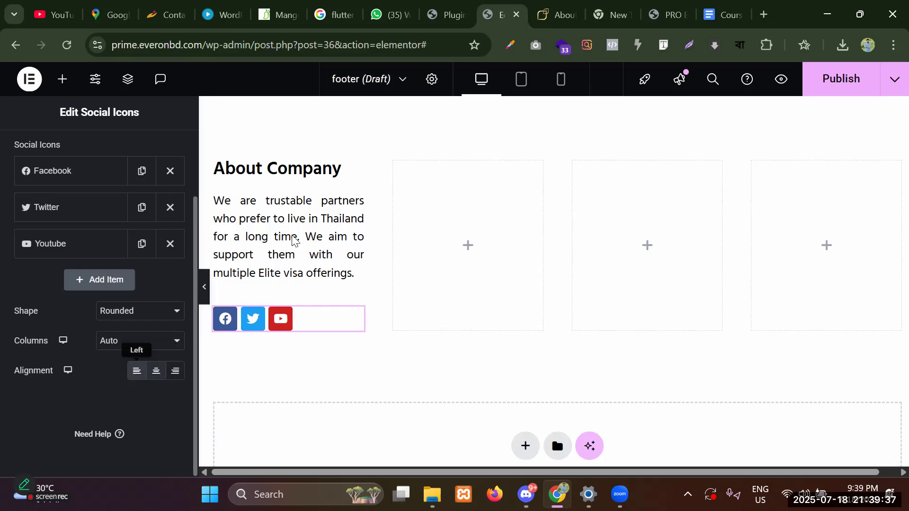
scroll(270, 227, up, 2)
scroll(132, 189, up, 3)
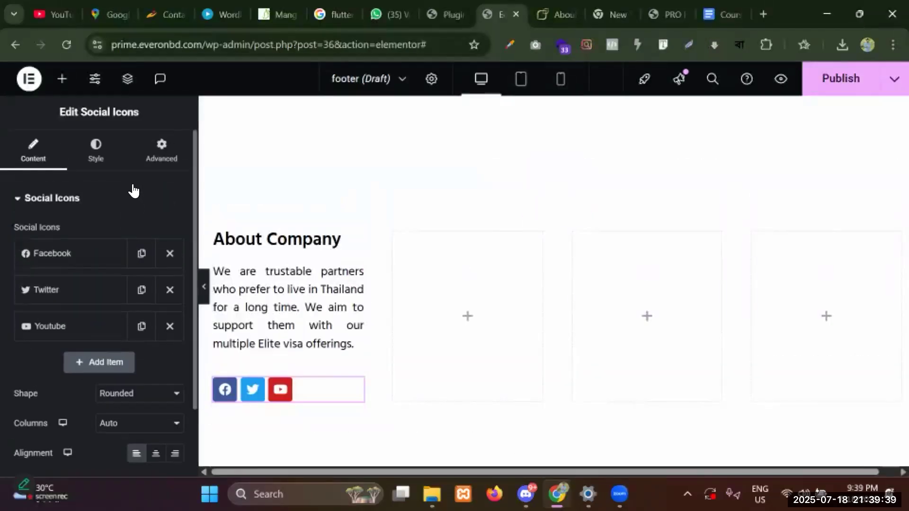
Give the social icons a custom red primary color (#F12D2D).
click(112, 163)
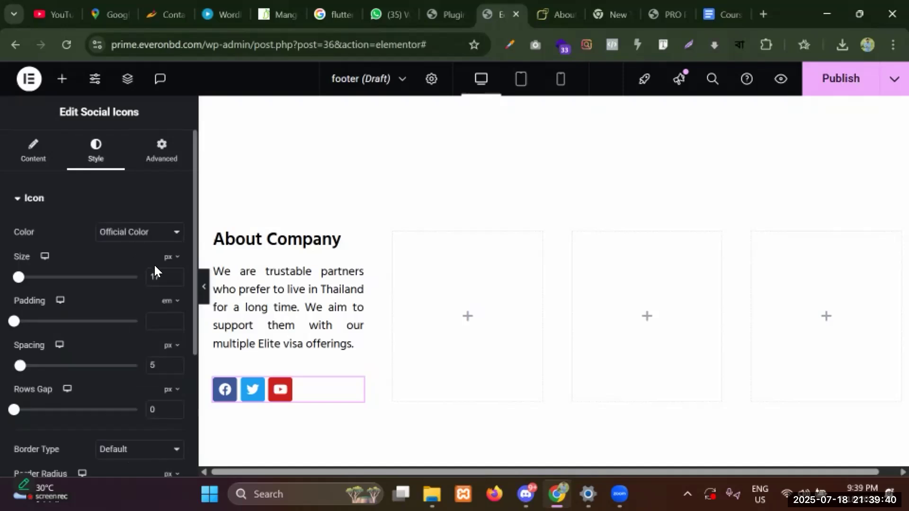
click(135, 234)
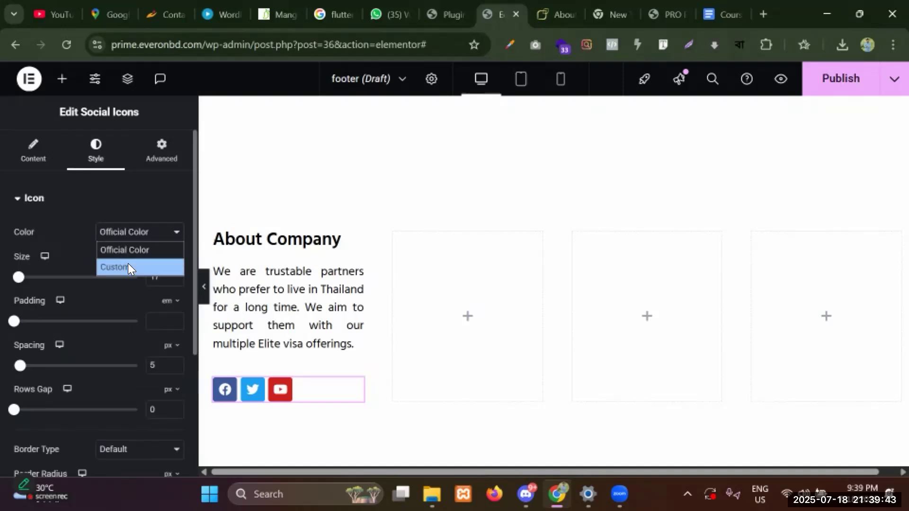
click(128, 267)
click(178, 263)
click(287, 228)
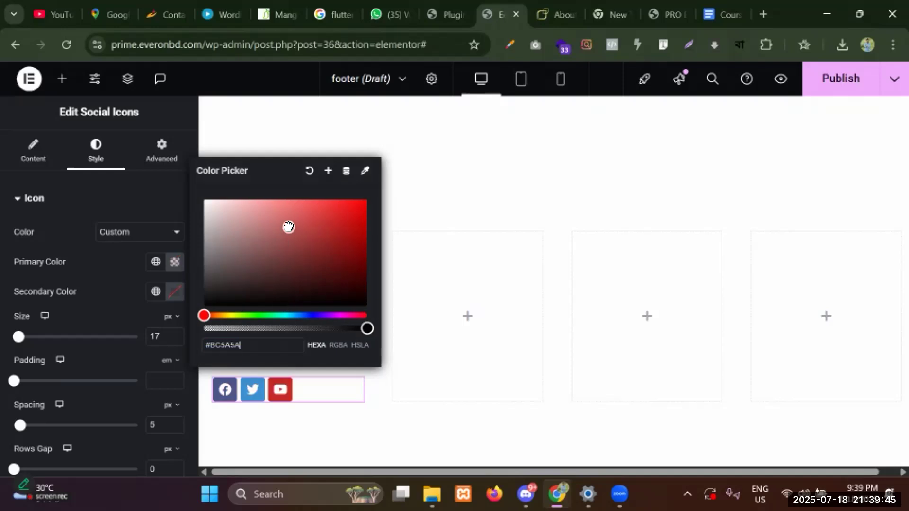
drag(288, 227, 362, 205)
click(91, 268)
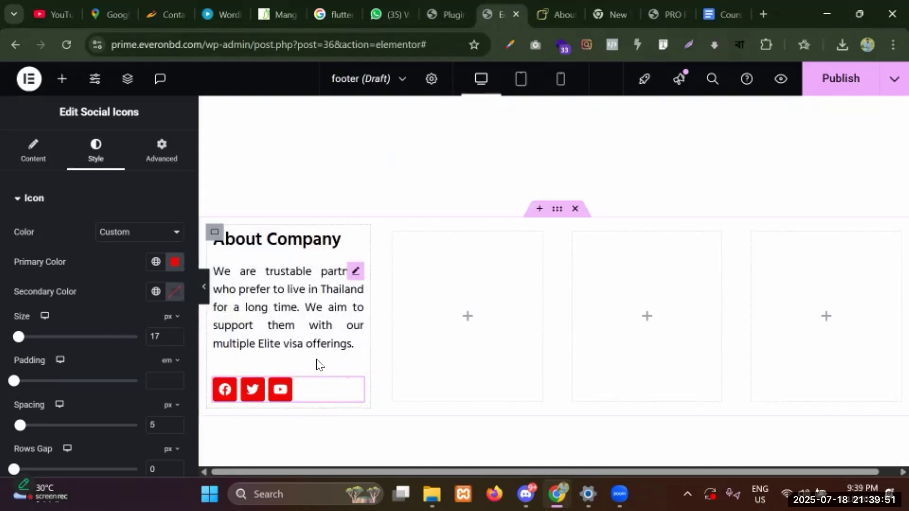
click(834, 80)
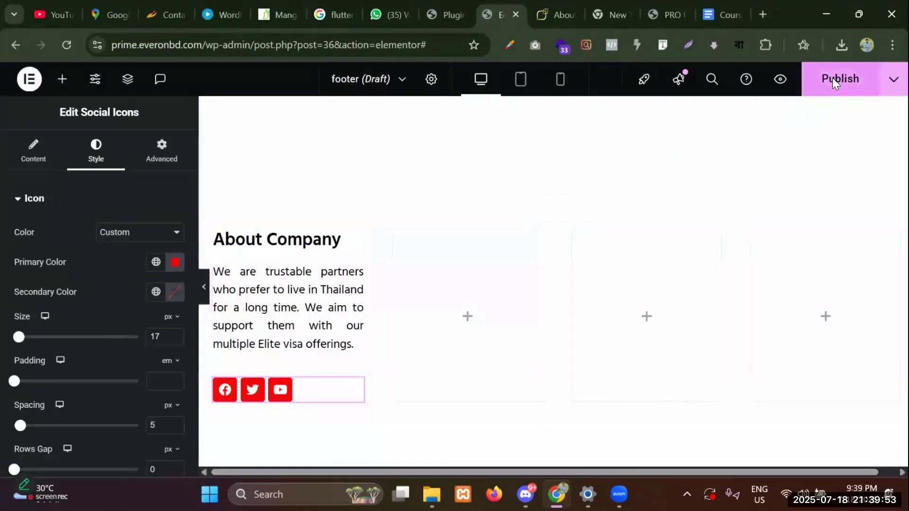
Publish the footer with an Include / Entire site condition and open its preview.
click(448, 385)
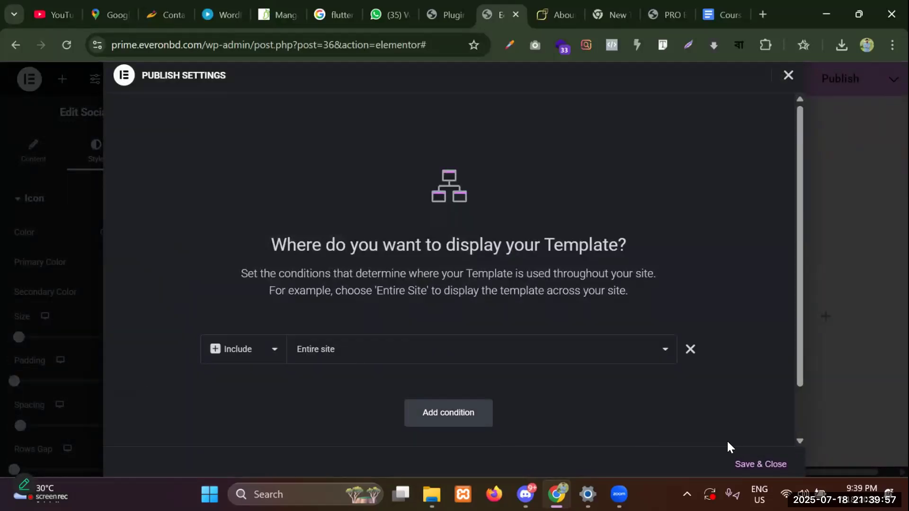
click(744, 468)
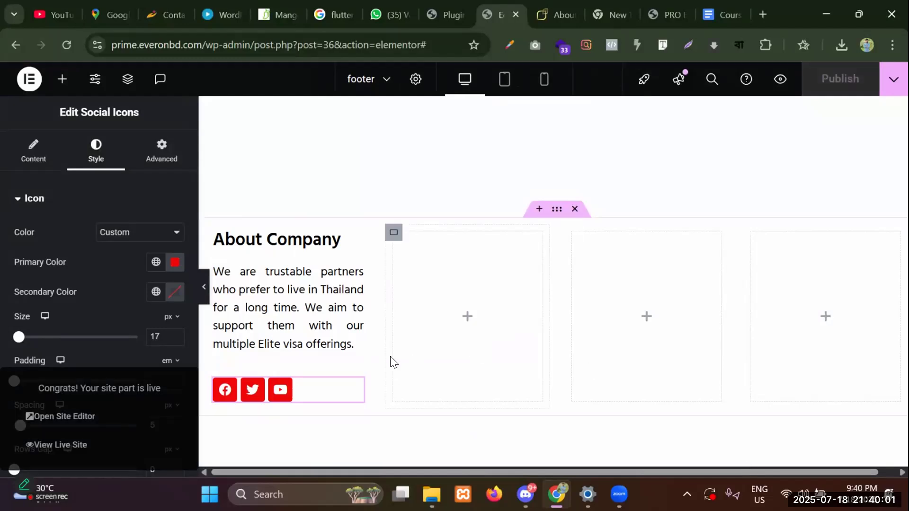
click(780, 79)
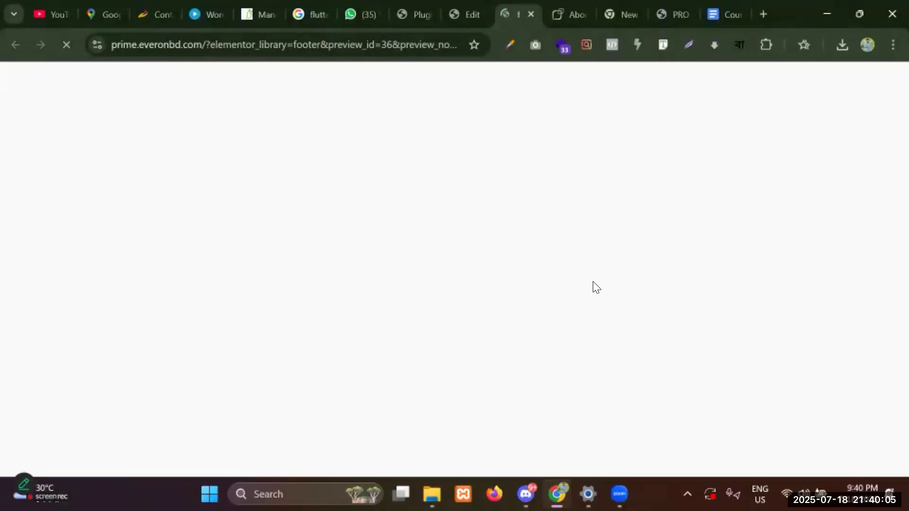
Check the home page's About Company footer column with red icons, then return to the editor.
click(308, 114)
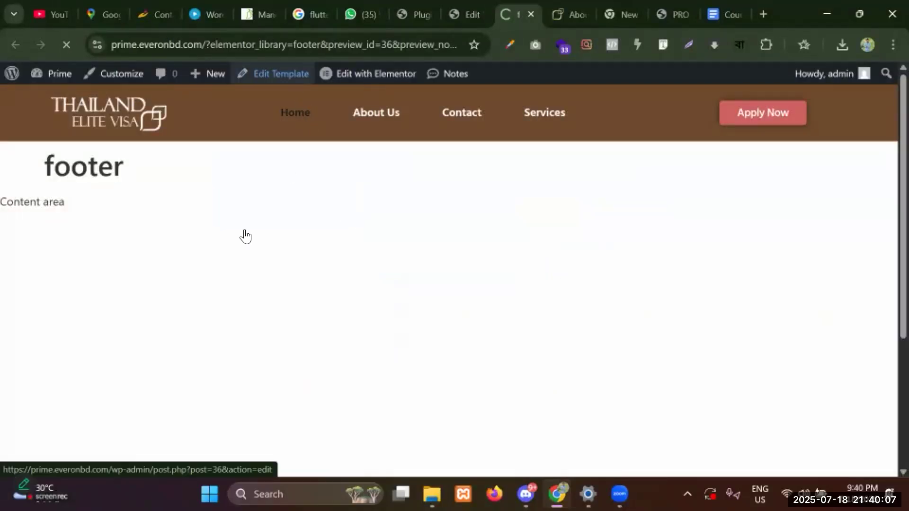
drag(54, 157, 142, 331)
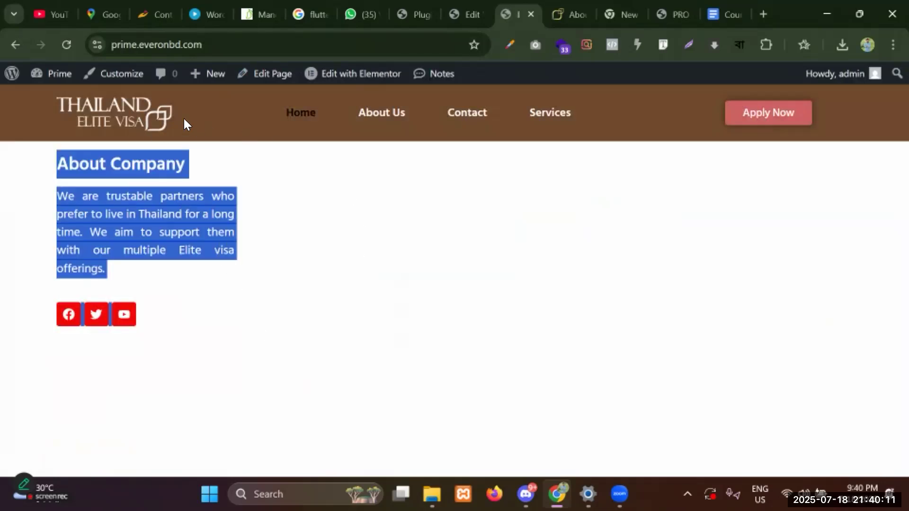
click(142, 109)
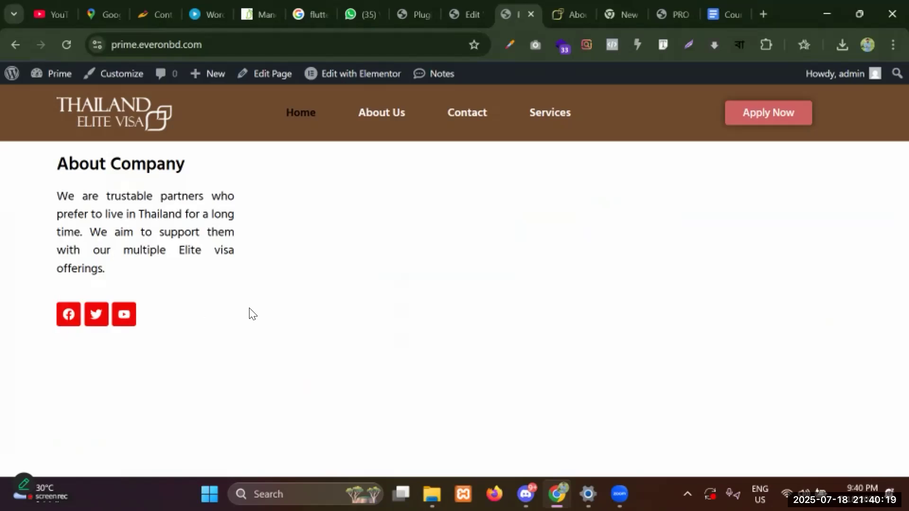
click(463, 6)
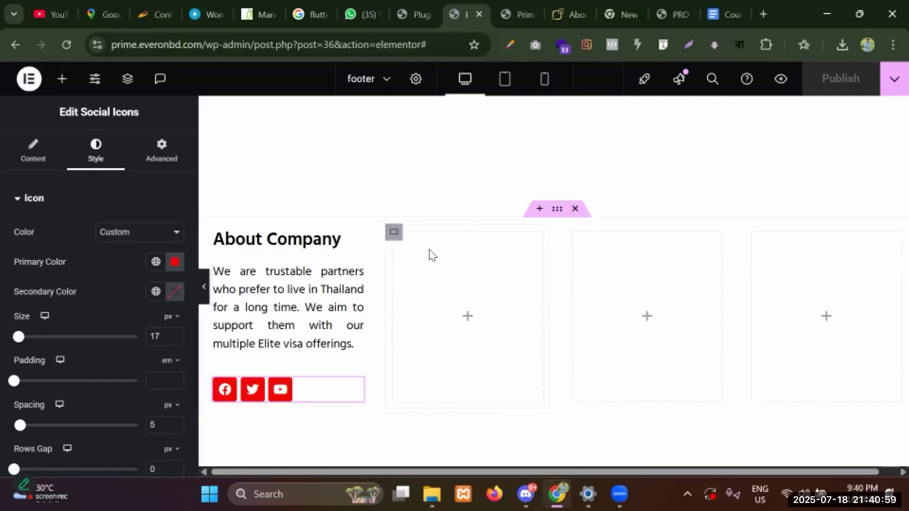
Look up the Quick Links heading on the reference site's footer.
click(400, 233)
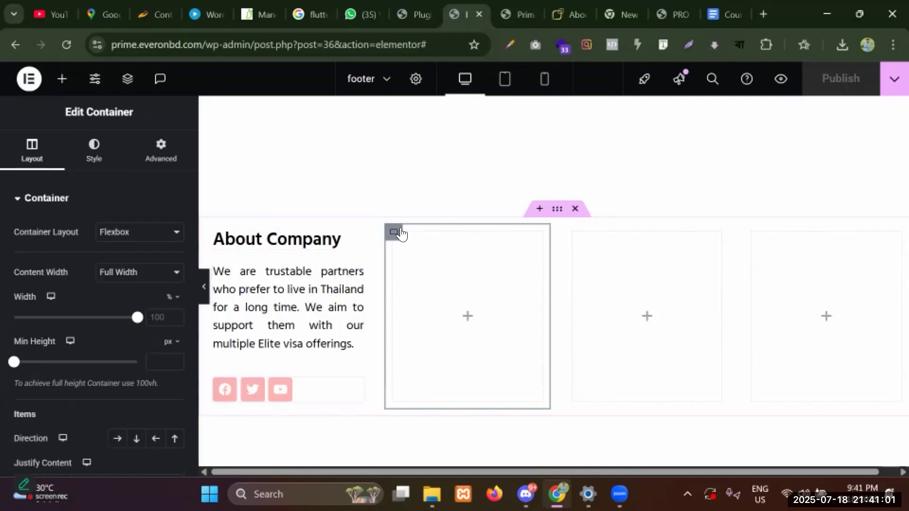
click(568, 14)
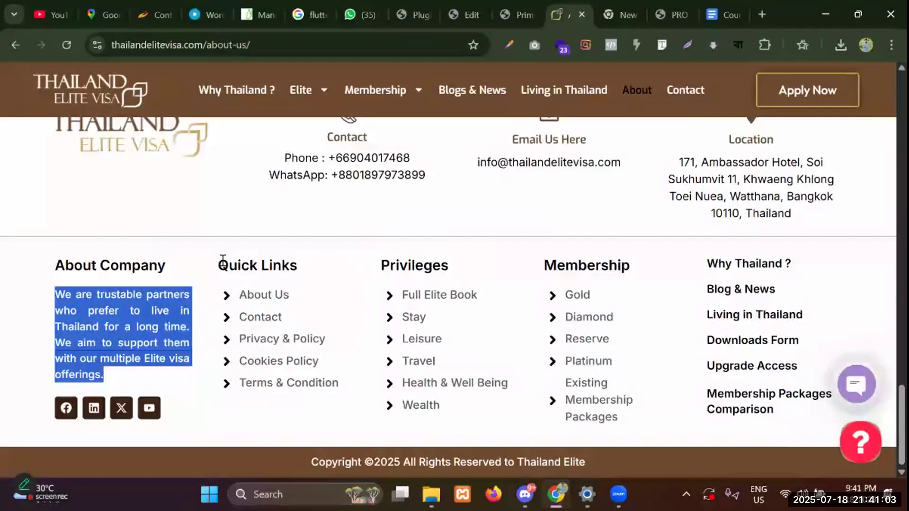
drag(220, 264, 324, 263)
click(511, 6)
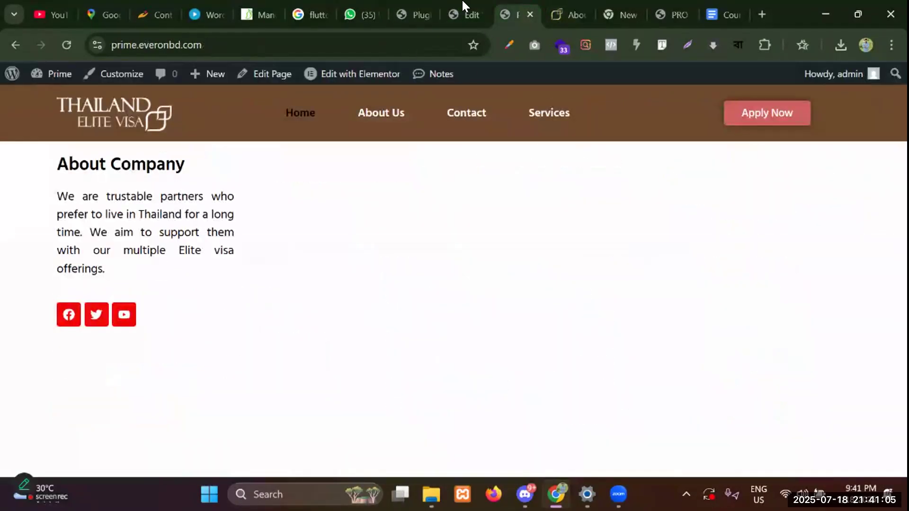
click(462, 7)
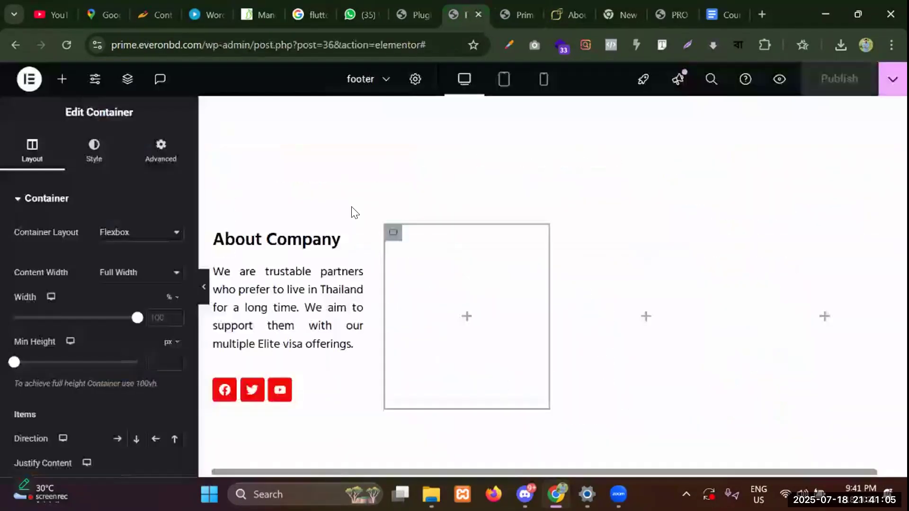
Copy the About Company heading and paste it into the second, third and fourth columns.
right_click(356, 242)
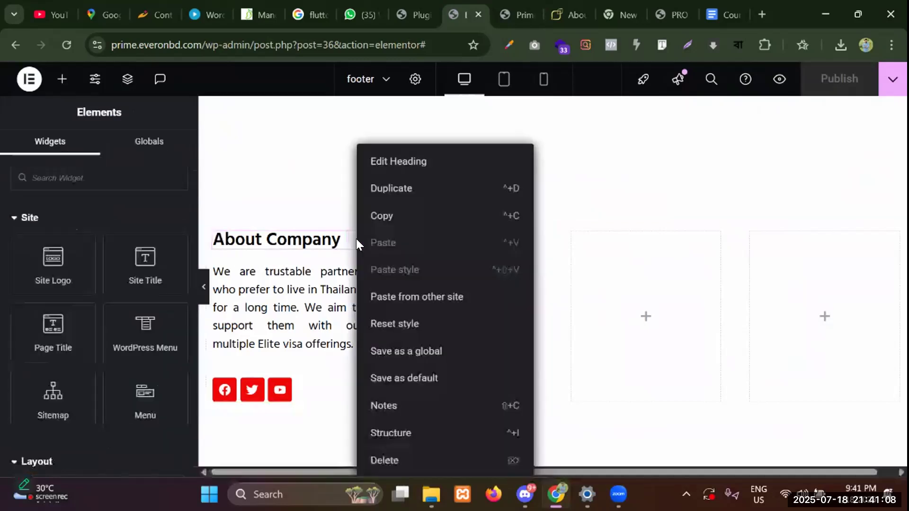
click(383, 218)
right_click(434, 257)
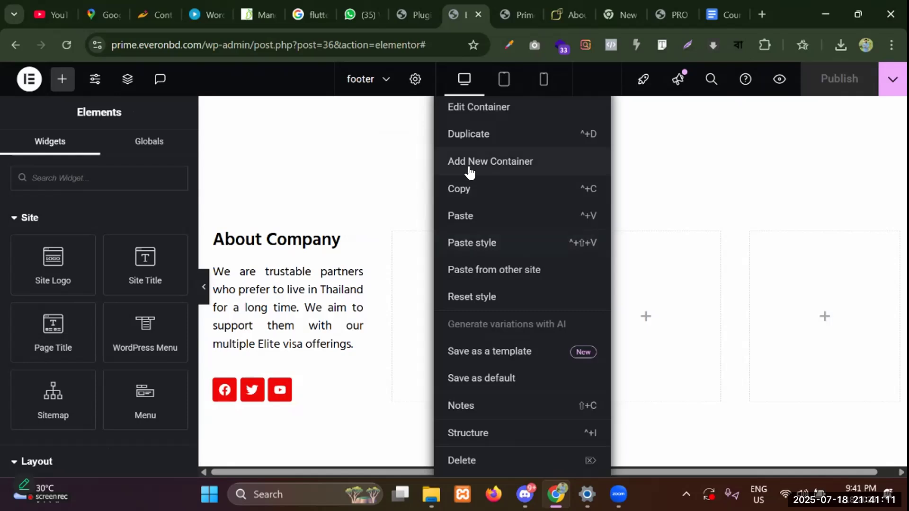
click(469, 216)
right_click(627, 257)
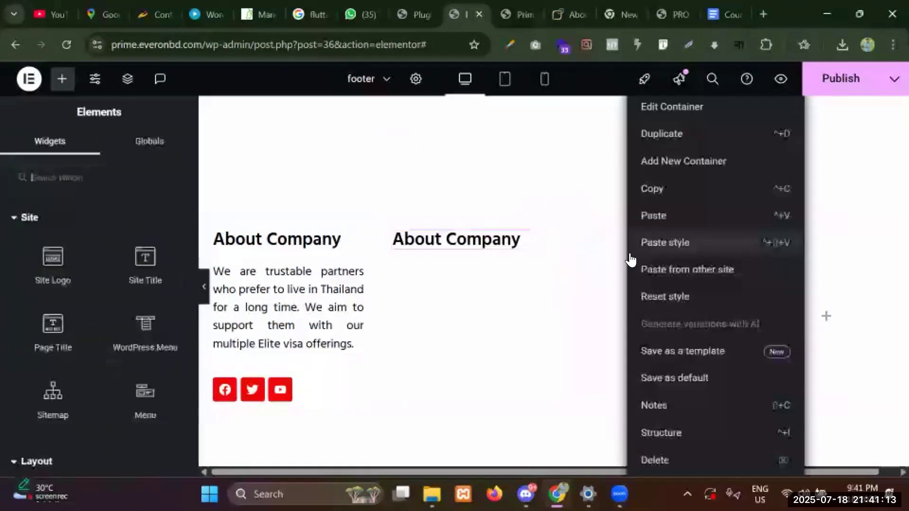
click(638, 216)
right_click(801, 244)
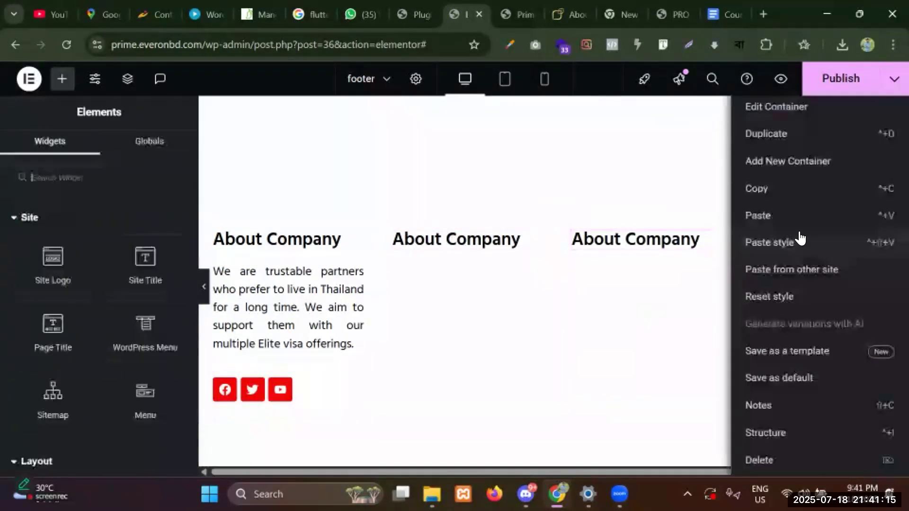
click(776, 218)
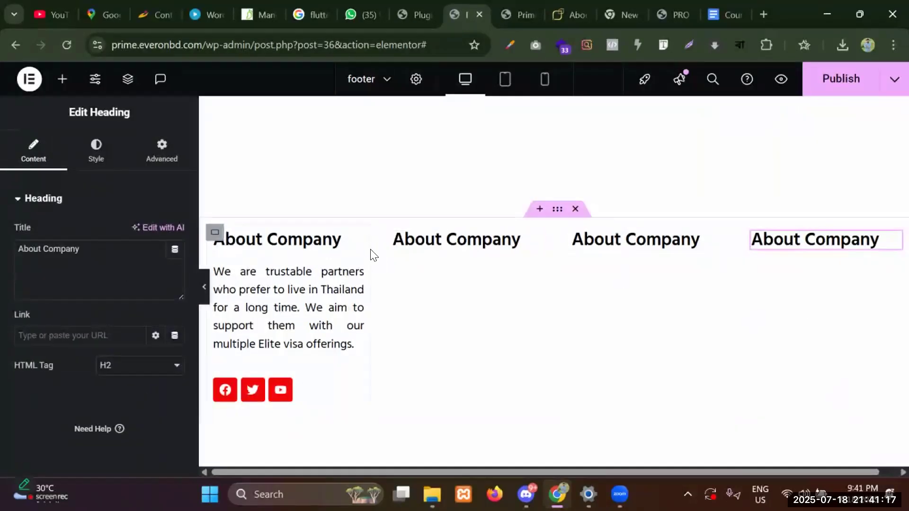
Retitle the second column's heading to 'Quick Links'.
click(512, 6)
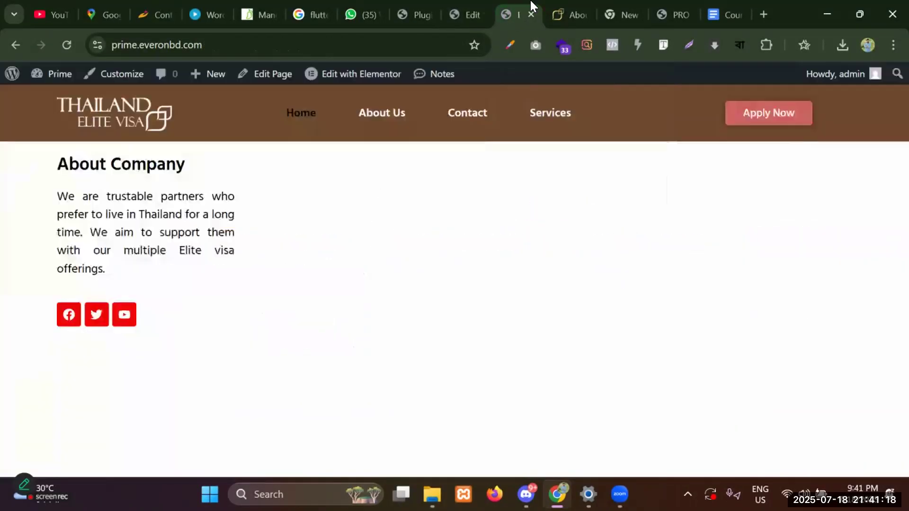
click(556, 10)
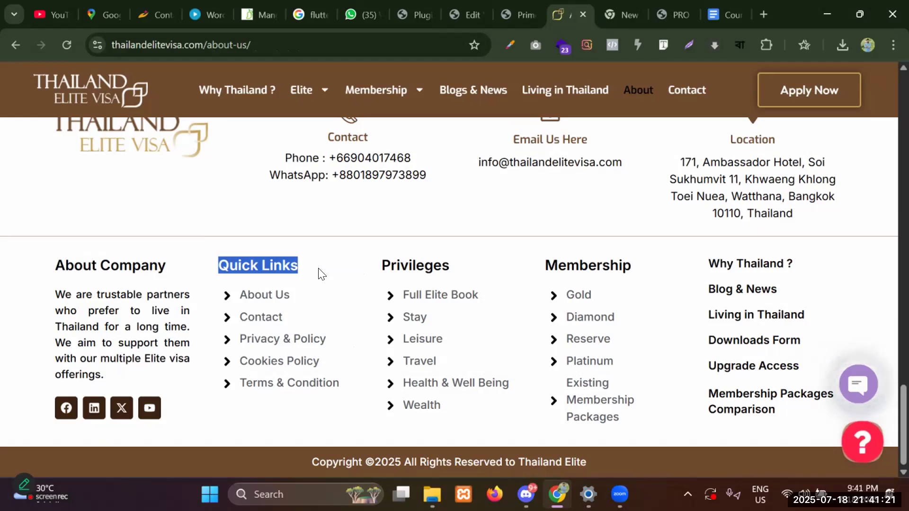
click(457, 6)
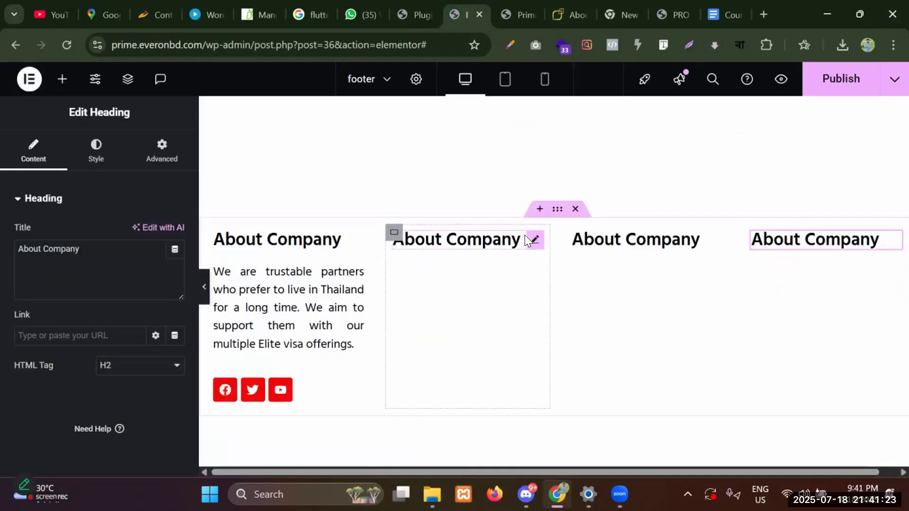
click(509, 242)
triple_click(122, 255)
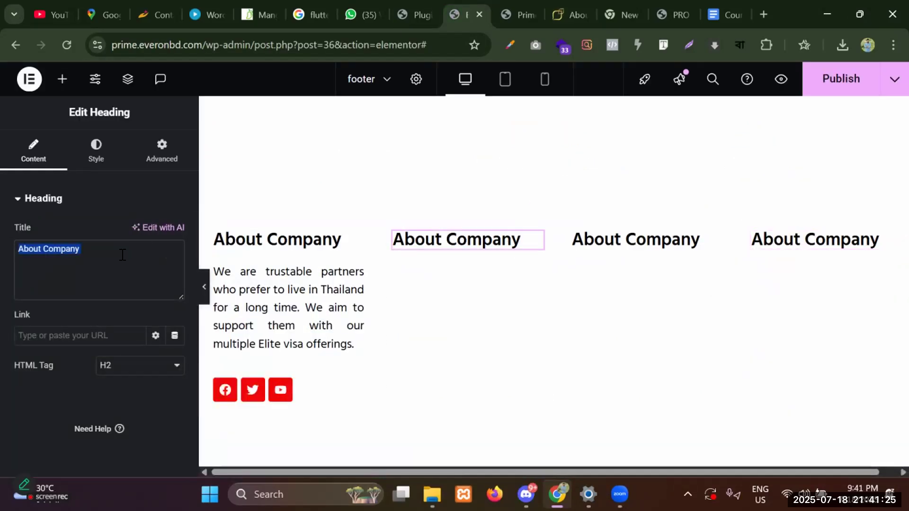
text(Quick Links)
Look up the Privileges heading on the reference footer and select the third column's heading.
click(523, 3)
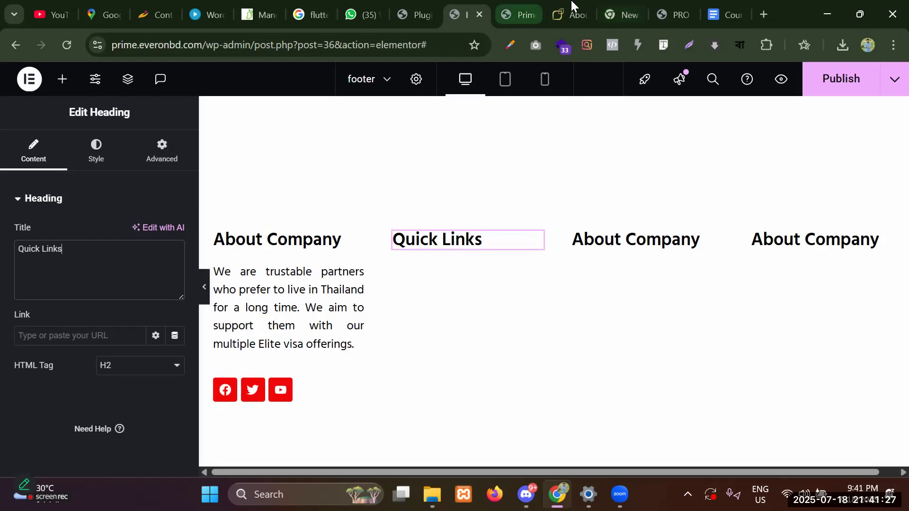
click(572, 3)
drag(378, 264, 469, 266)
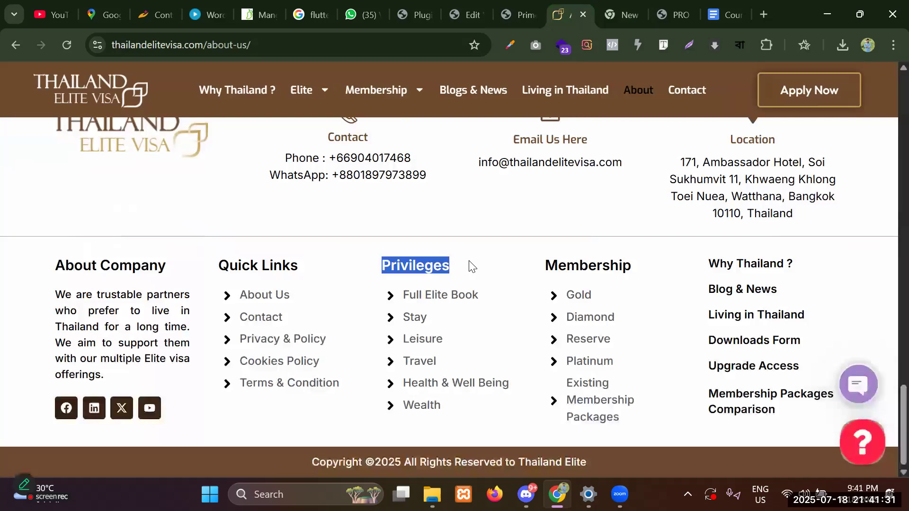
click(477, 7)
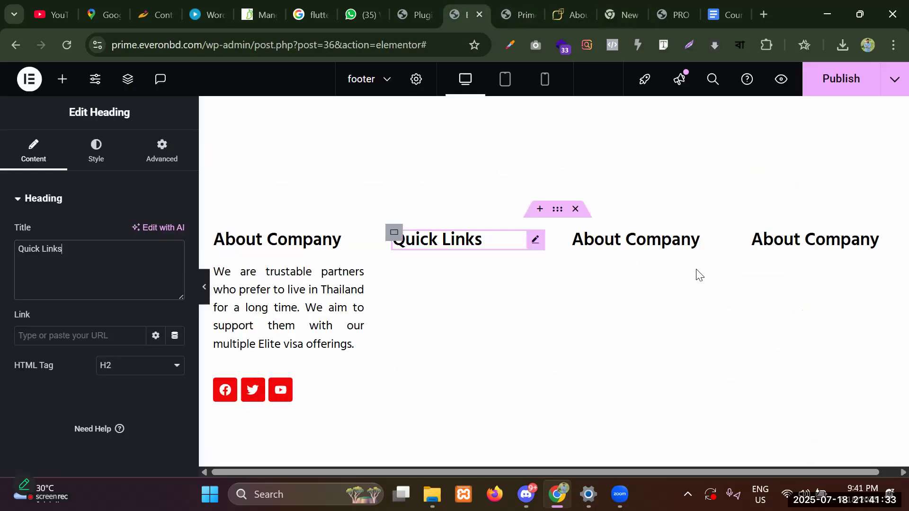
click(714, 245)
click(568, 7)
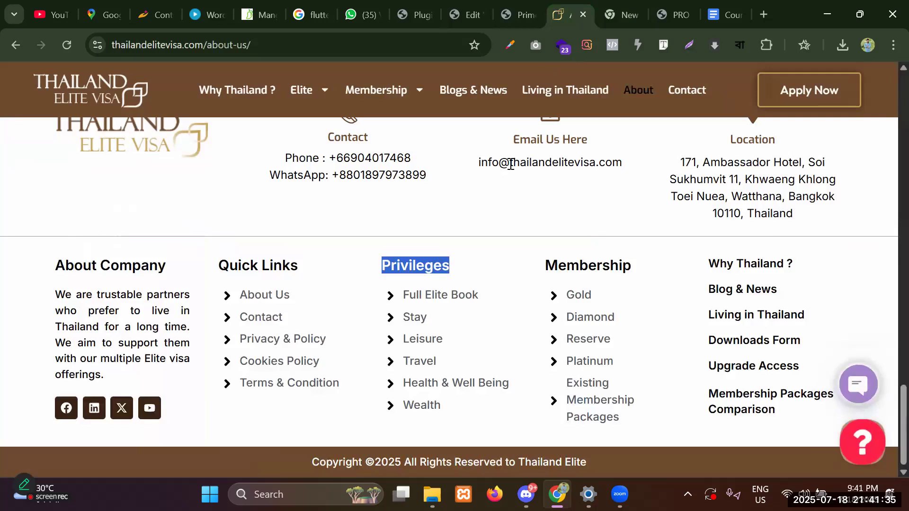
Go to the reference site's home page and select the Privileges heading in its footer.
scroll(483, 158, up, 10)
scroll(479, 154, up, 15)
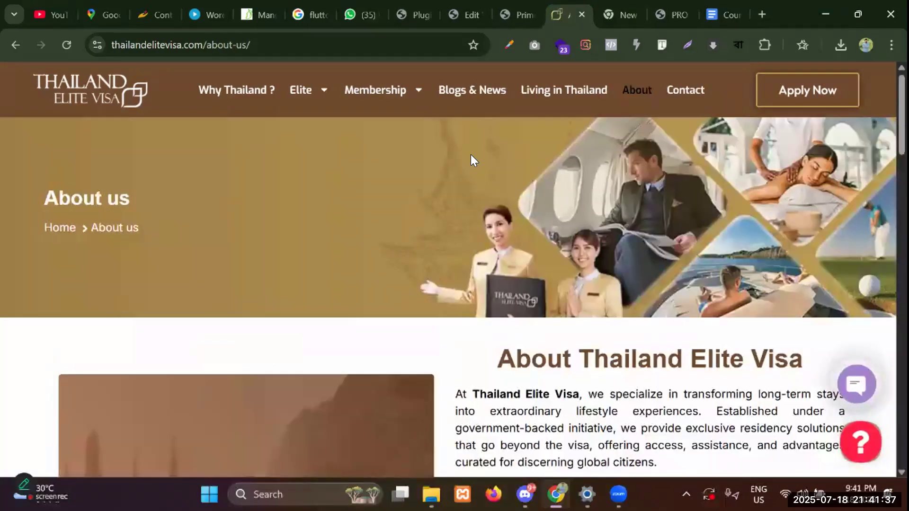
click(105, 100)
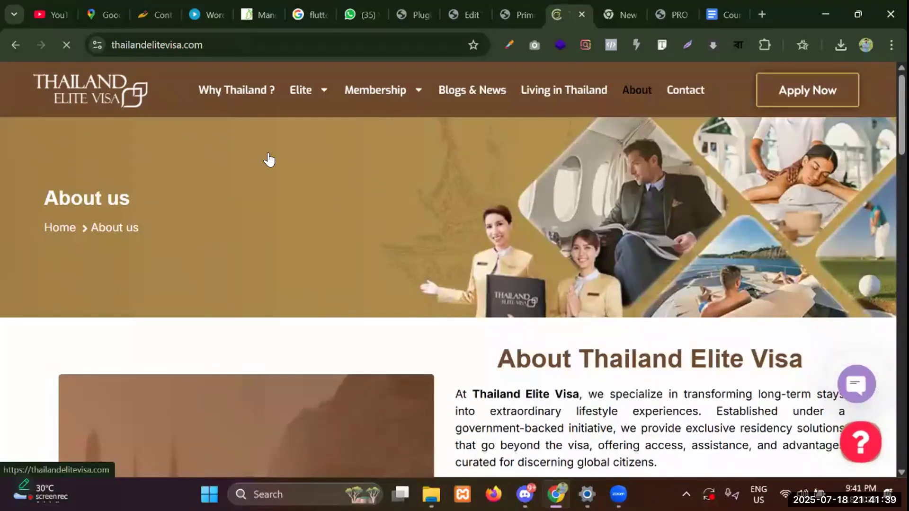
scroll(432, 230, down, 20)
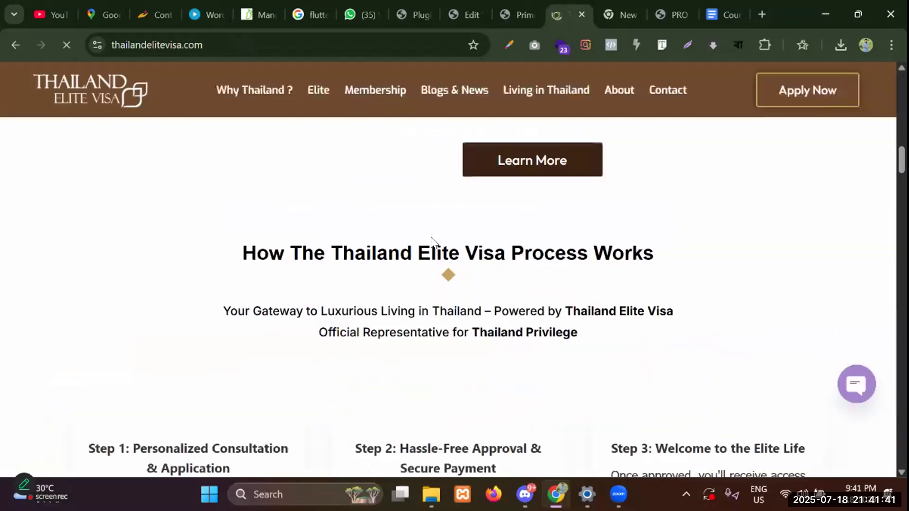
scroll(442, 279, down, 10)
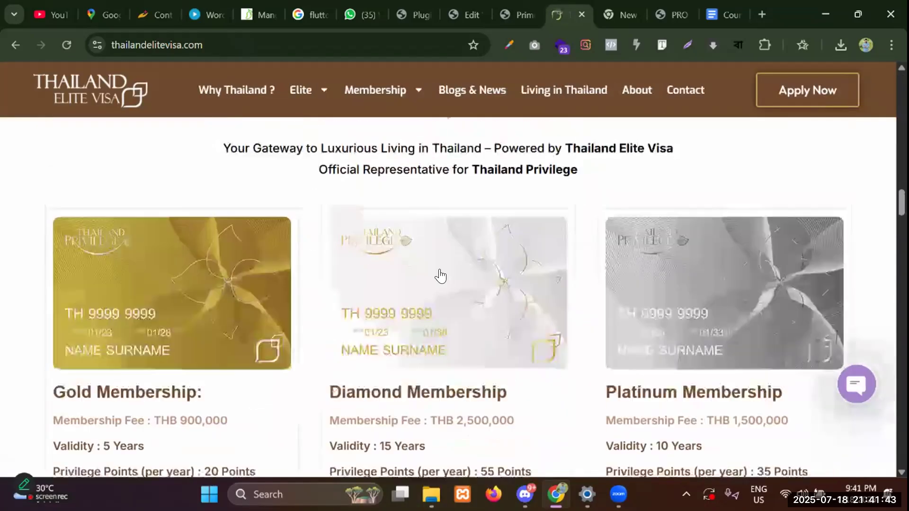
scroll(732, 234, down, 20)
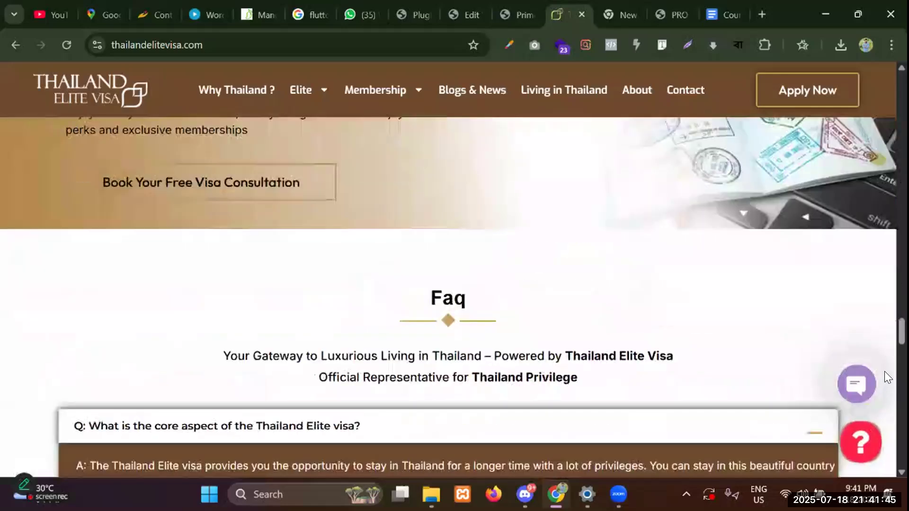
drag(888, 375, 885, 50)
scroll(212, 248, down, 5)
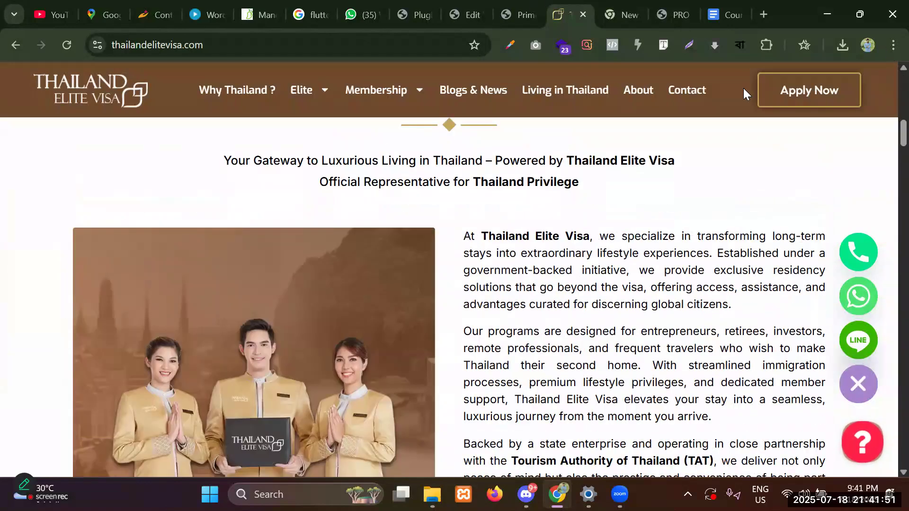
scroll(888, 308, down, 10)
scroll(888, 308, down, 10)
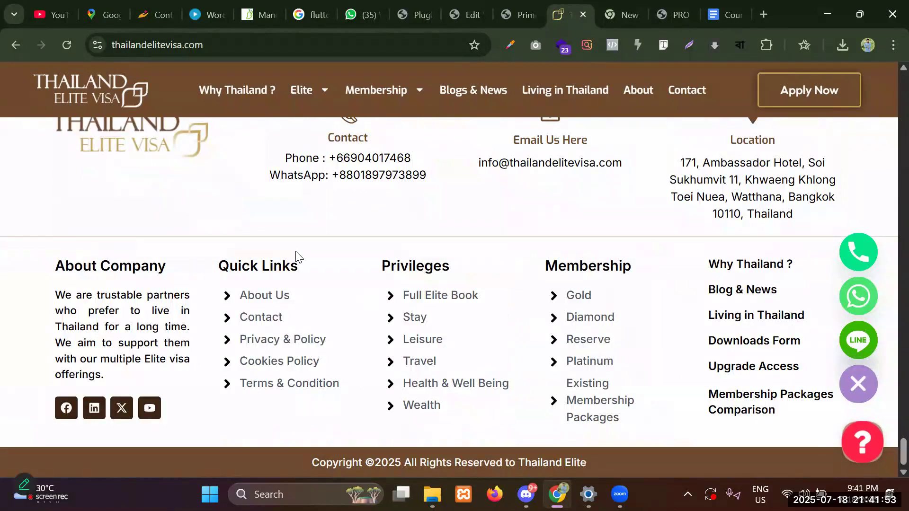
double_click(438, 265)
Open the reference site's Platinum Membership page from the Membership menu and scroll through it.
scroll(280, 218, up, 15)
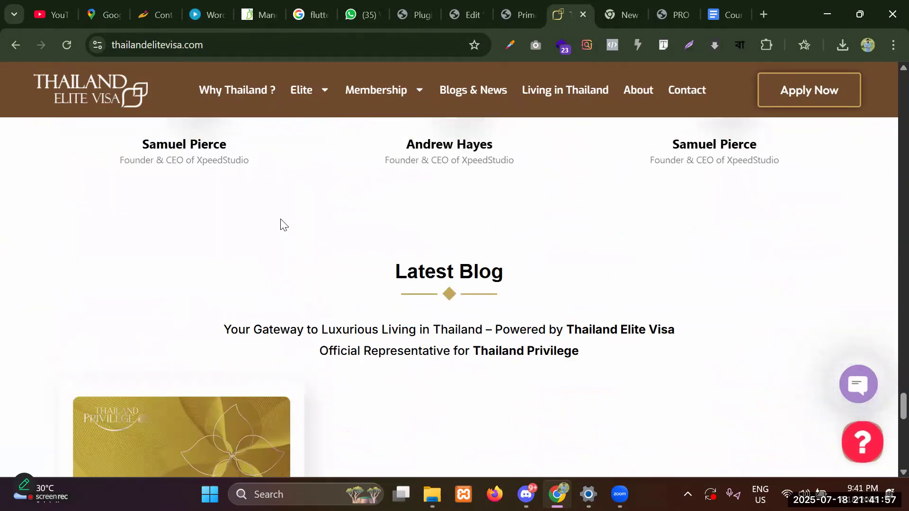
scroll(280, 219, up, 15)
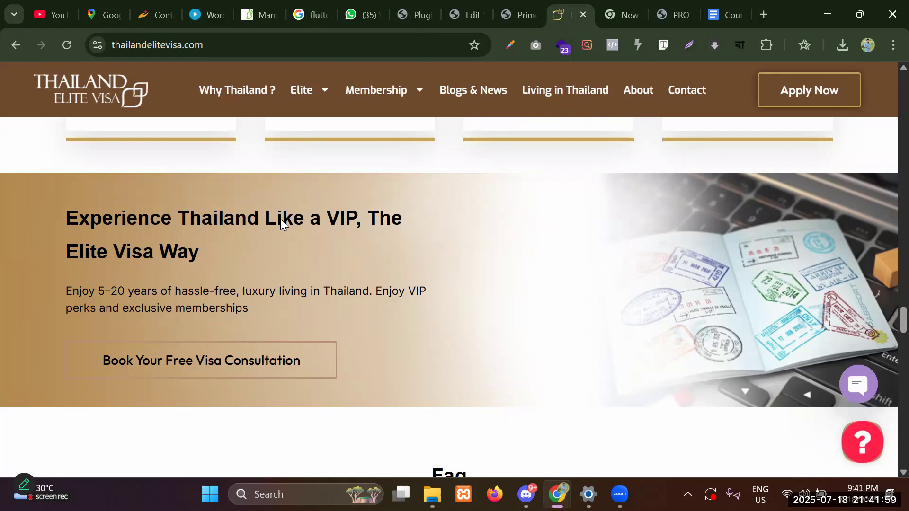
scroll(441, 250, down, 5)
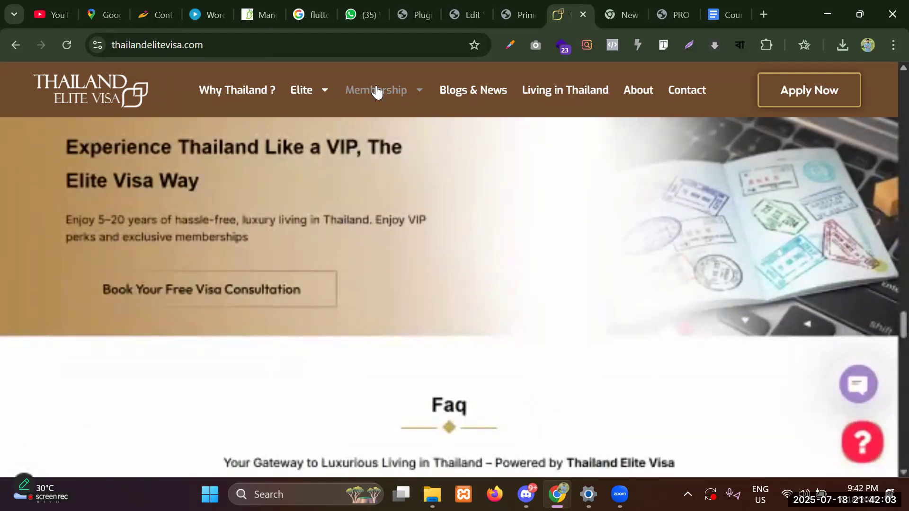
mouse_move(375, 89)
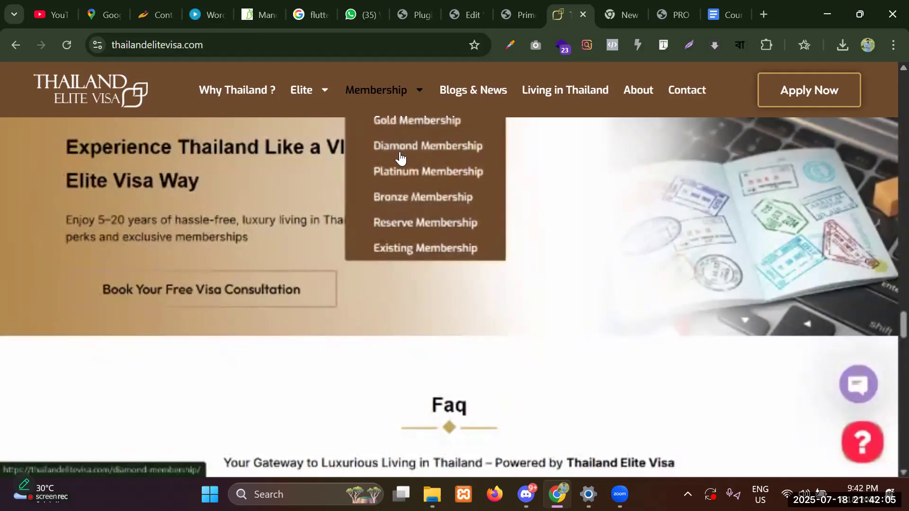
click(392, 180)
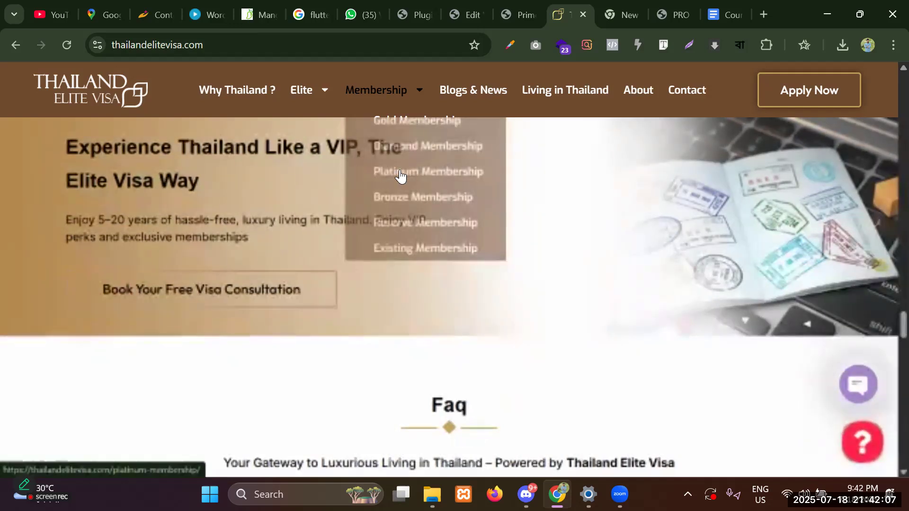
scroll(399, 172, down, 12)
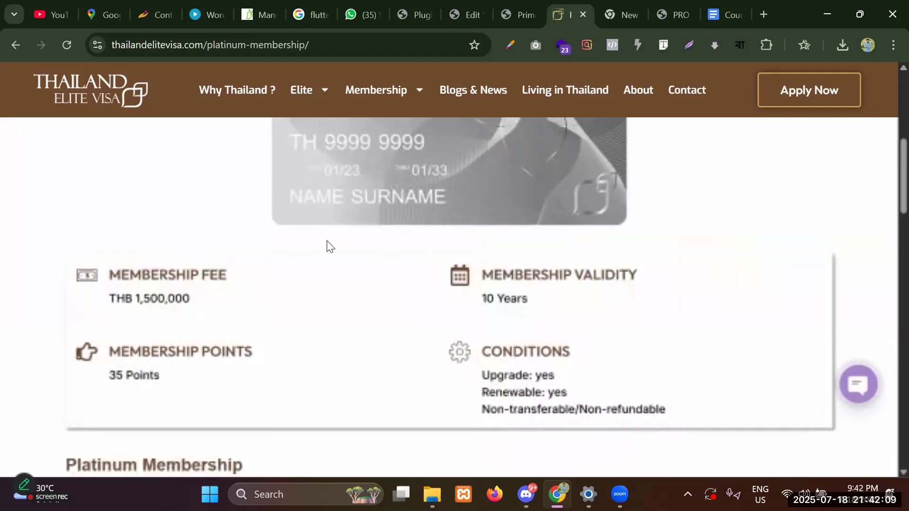
scroll(325, 245, up, 6)
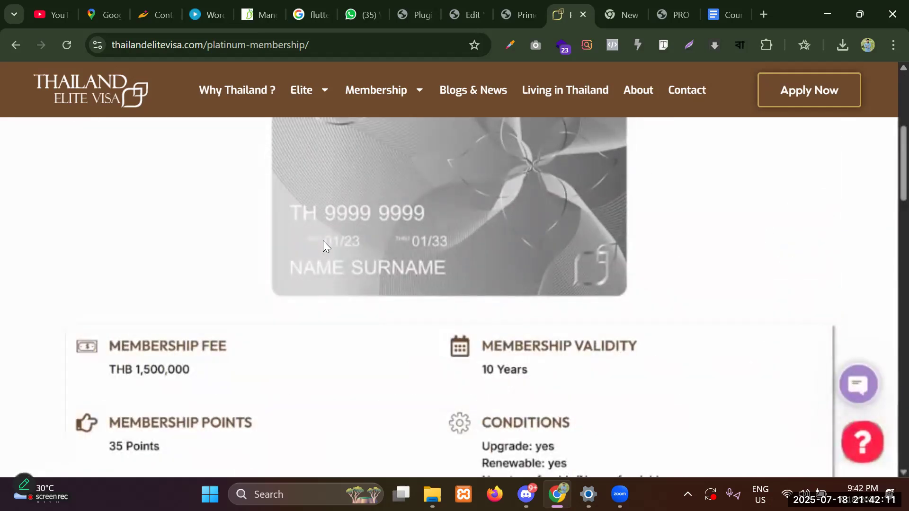
scroll(314, 240, up, 5)
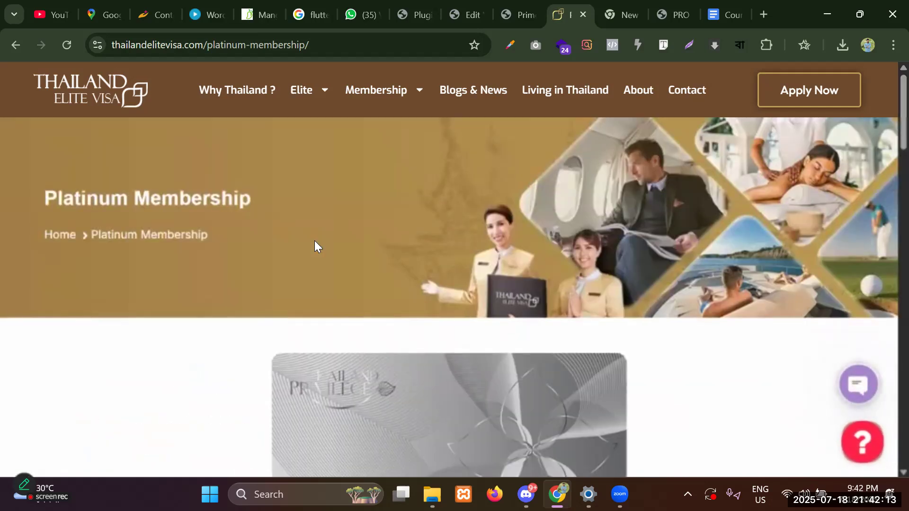
scroll(314, 241, down, 4)
scroll(315, 240, up, 4)
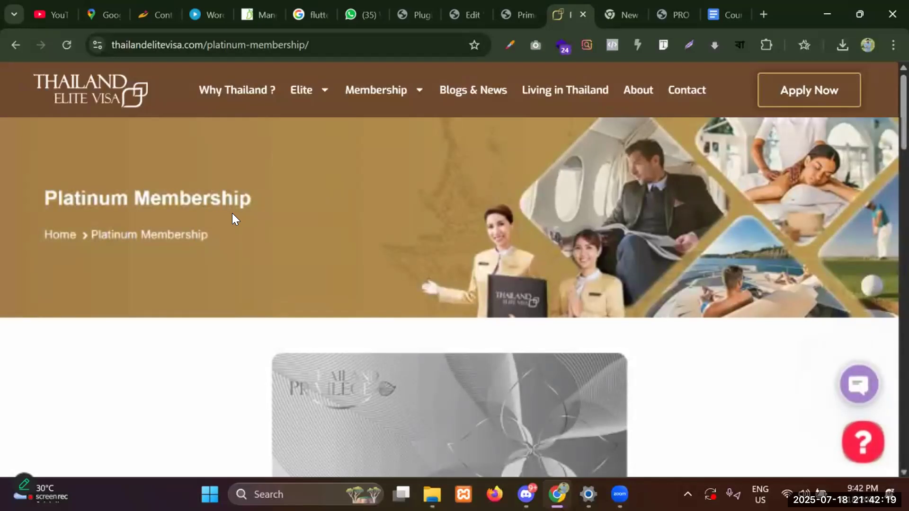
scroll(408, 226, down, 6)
scroll(401, 229, up, 6)
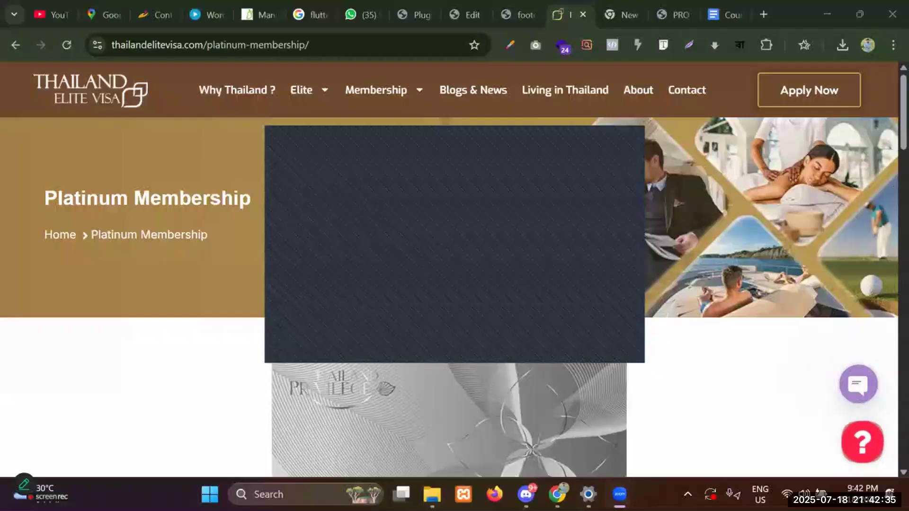
Move the Zoom meeting window and its controls out of the way.
mouse_move(619, 494)
click(570, 413)
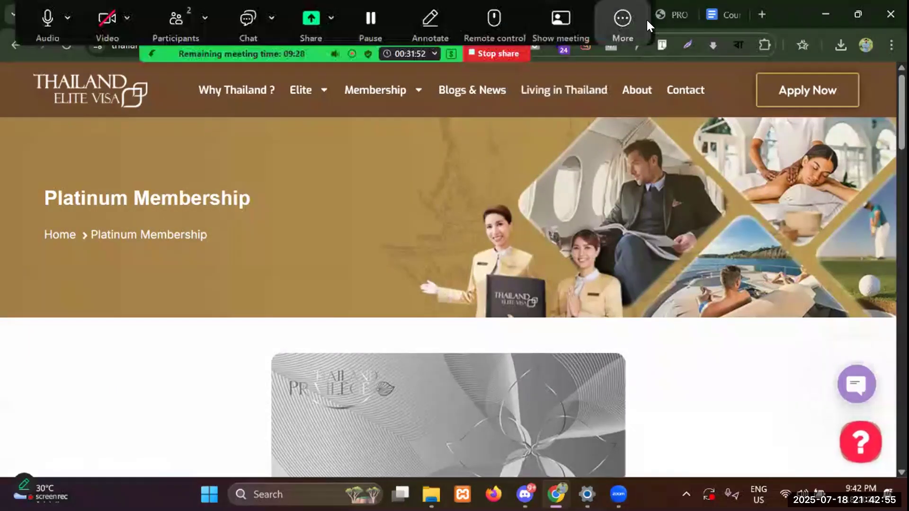
click(622, 25)
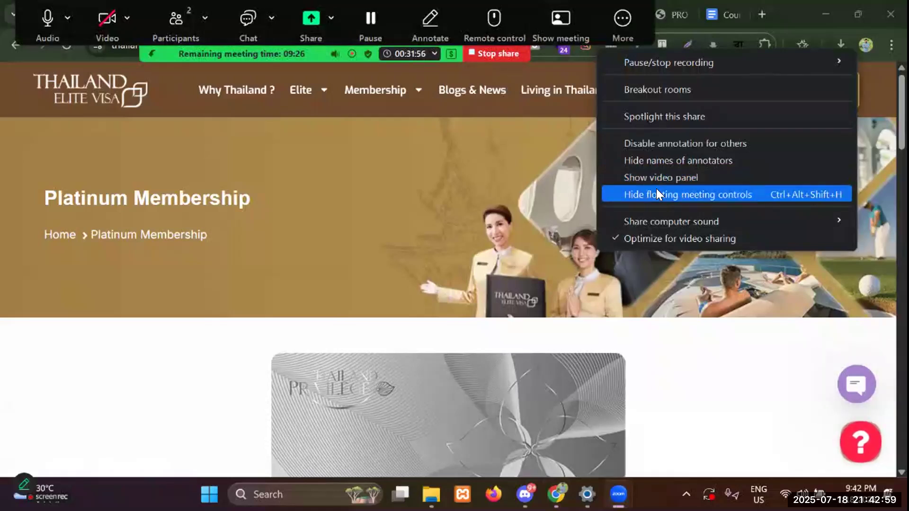
click(656, 190)
Select the Membership heading in the reference footer and return to the Elementor editor.
scroll(884, 158, down, 10)
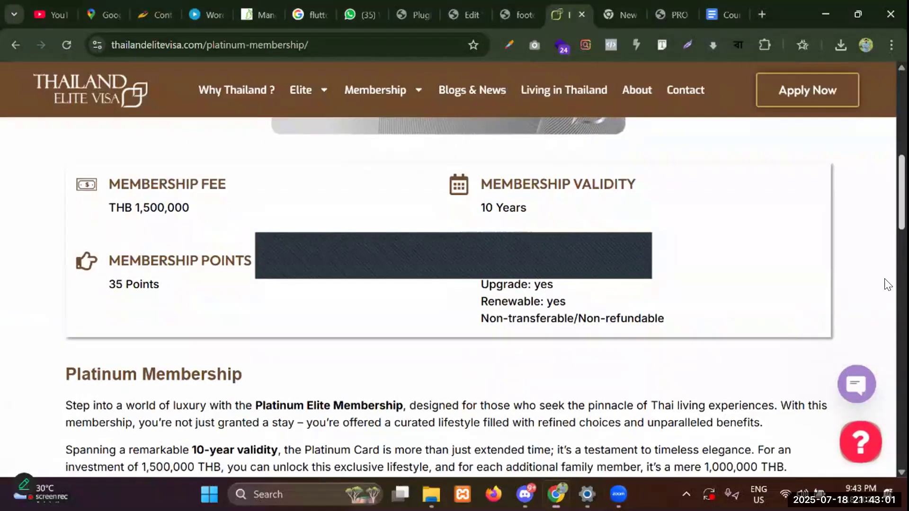
scroll(886, 403, down, 15)
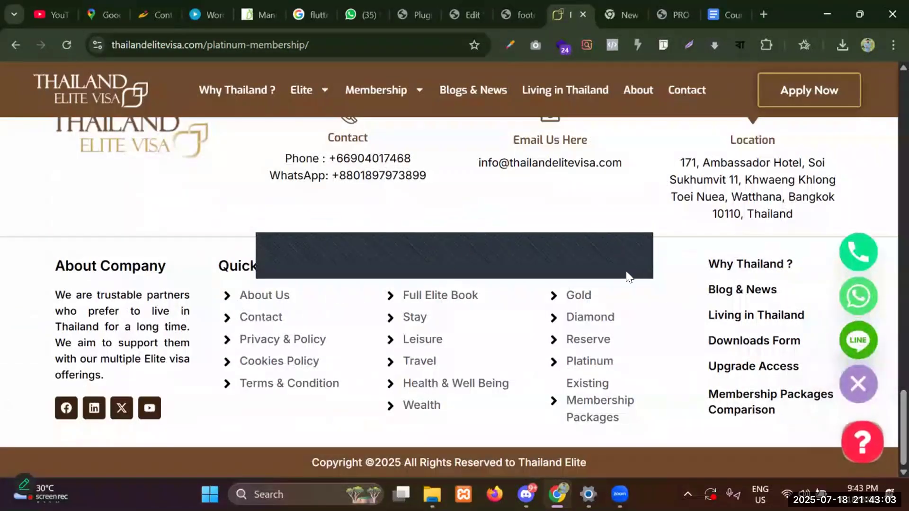
double_click(627, 267)
key(ctrl+c)
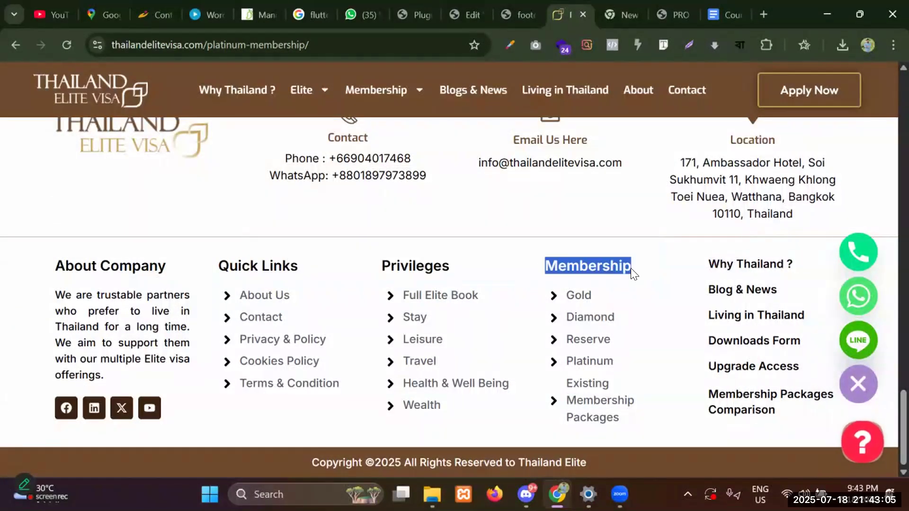
click(464, 7)
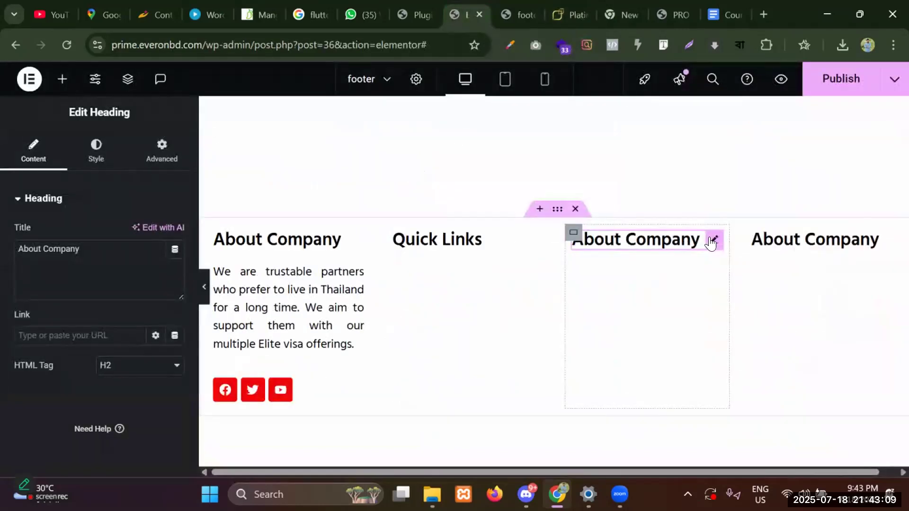
Replace the third column's About Company heading with the copied Membership text.
triple_click(81, 253)
key(ctrl+v)
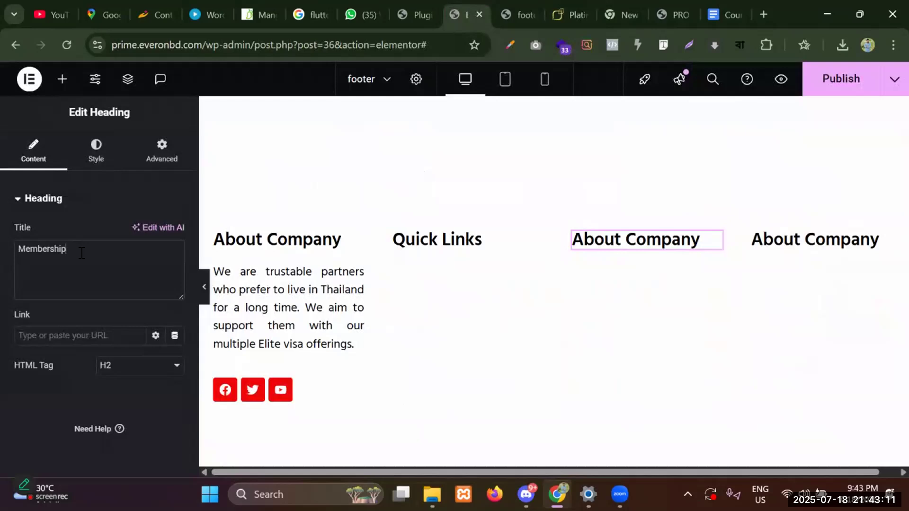
click(571, 14)
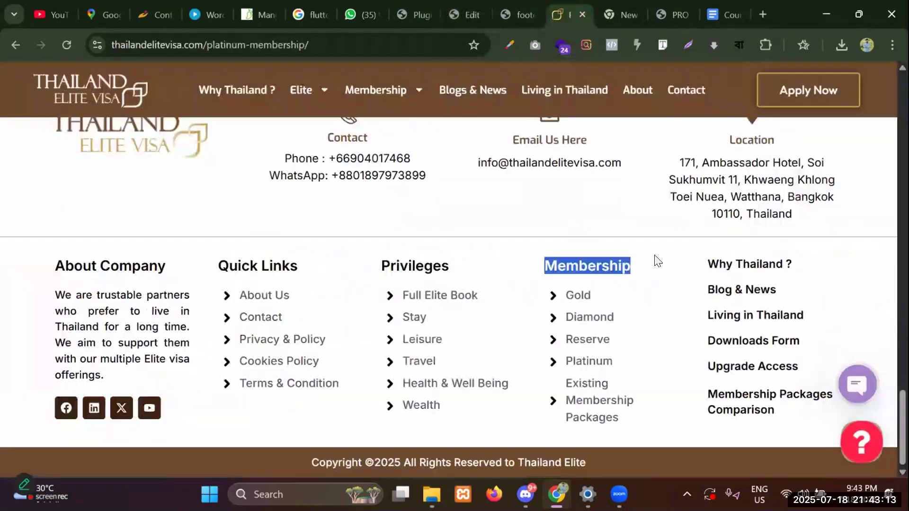
drag(382, 265, 457, 266)
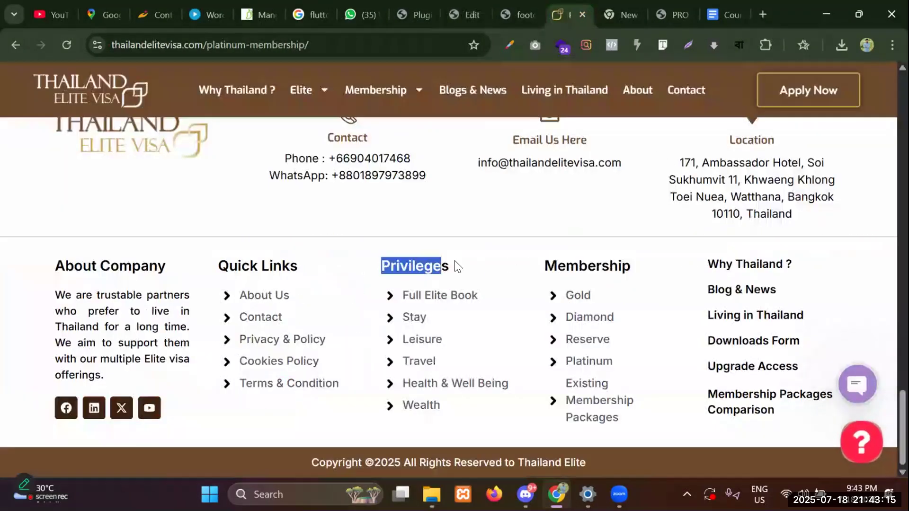
click(472, 5)
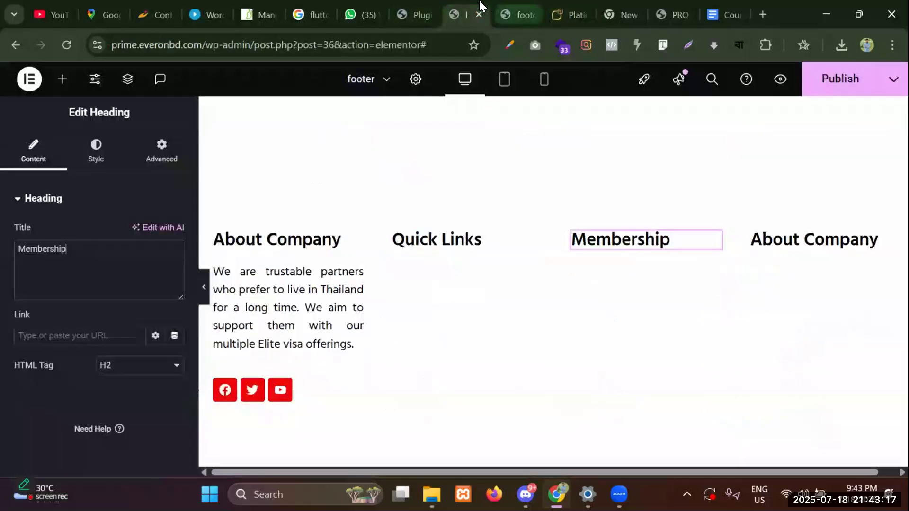
Rename the fourth column heading from About Company to Contact.
click(890, 241)
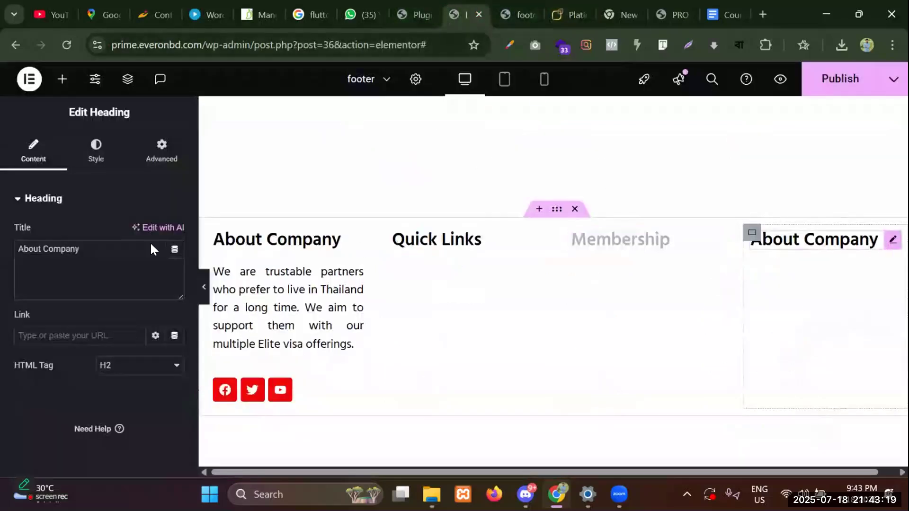
triple_click(83, 245)
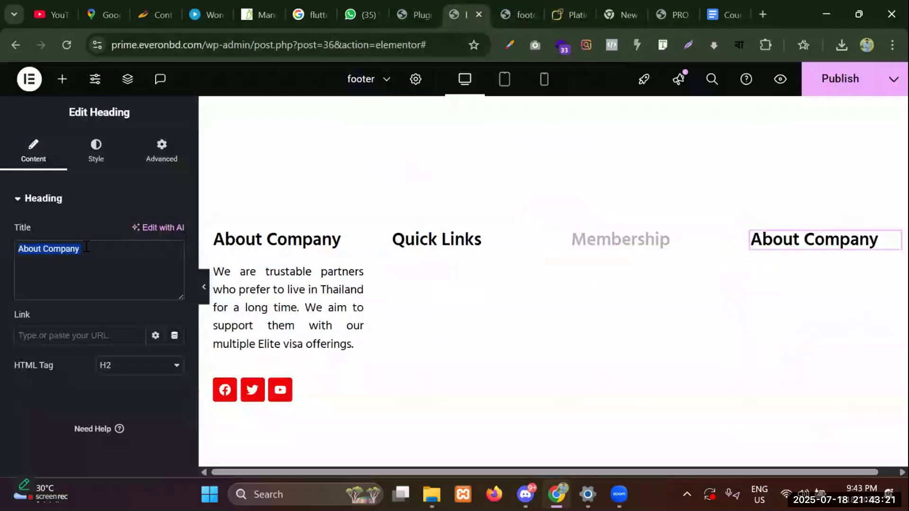
key(BackSpace)
text(Com)
key(BackSpace)
text(ntact)
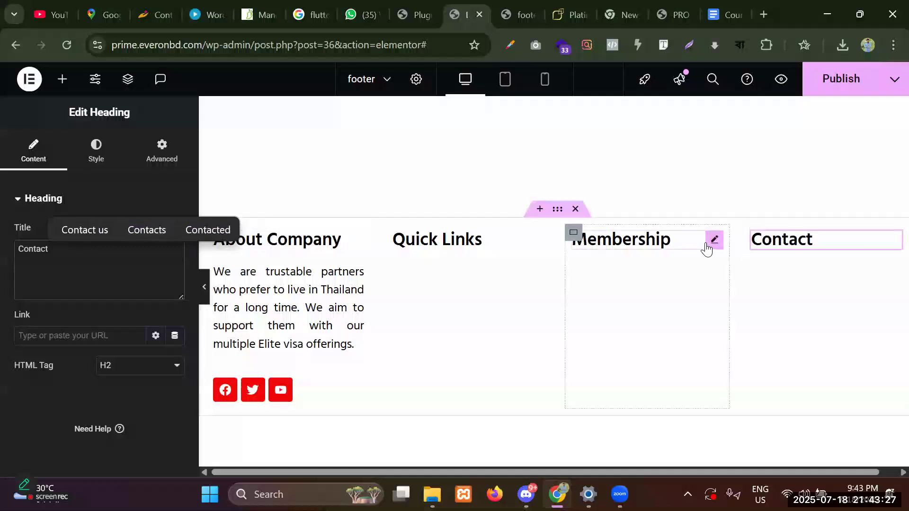
Select the Membership and Quick Links headings and compare them with the reference footer.
click(712, 240)
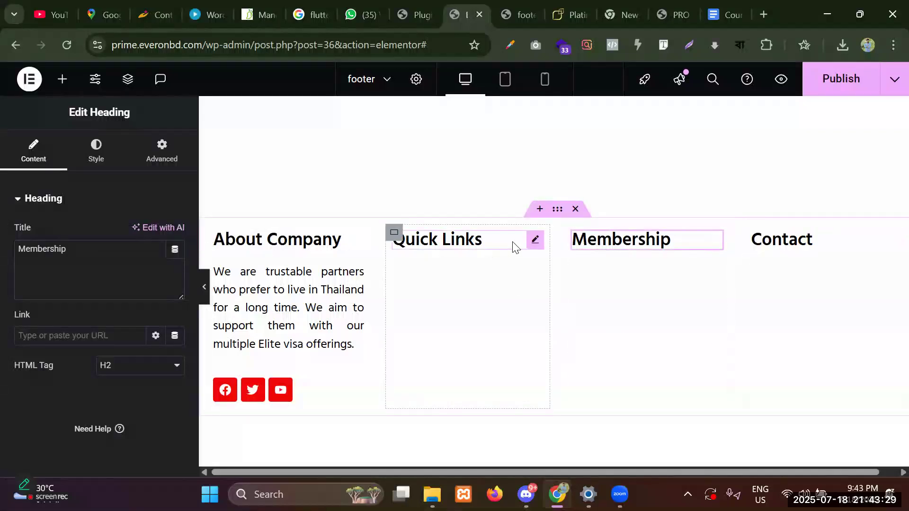
click(537, 241)
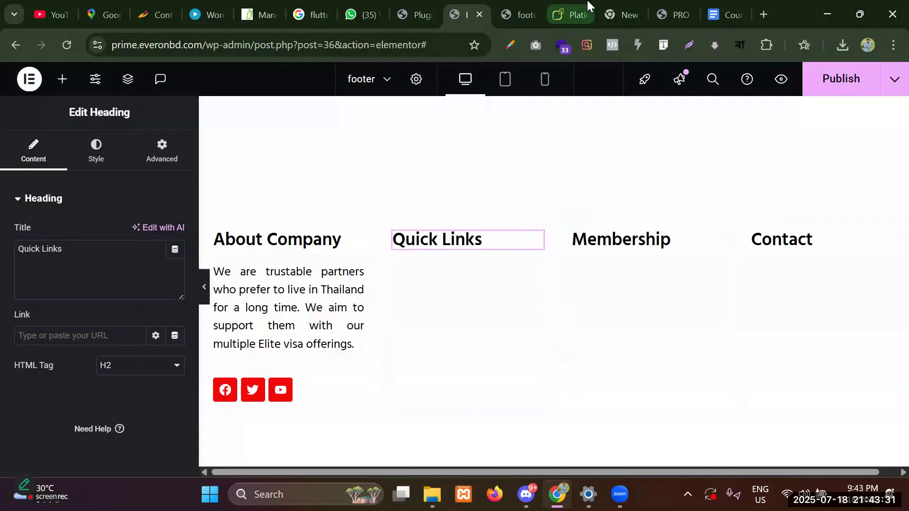
click(570, 15)
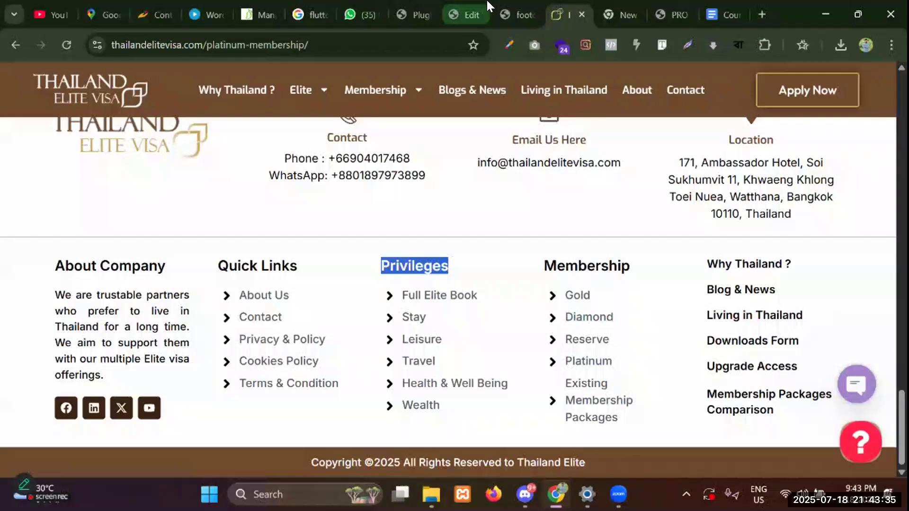
click(467, 15)
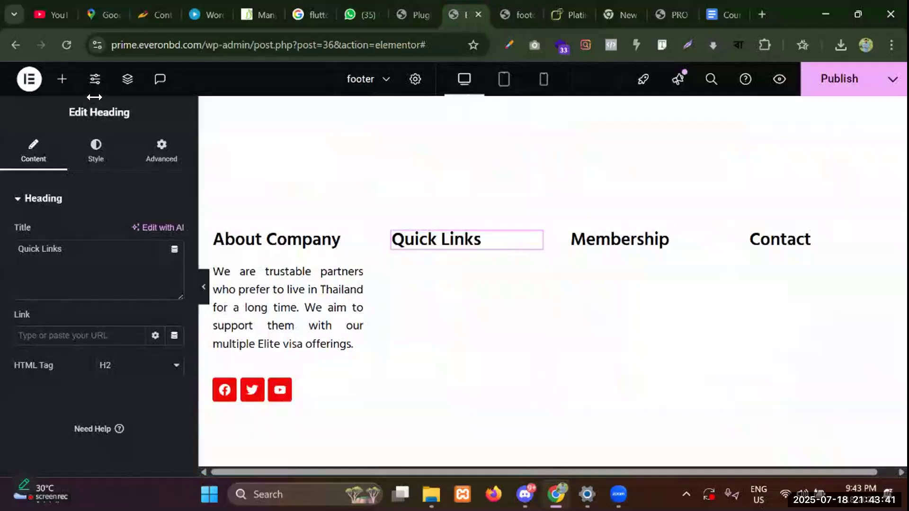
Search the widget panel for 'icon' and view the reference site's footer again.
click(61, 84)
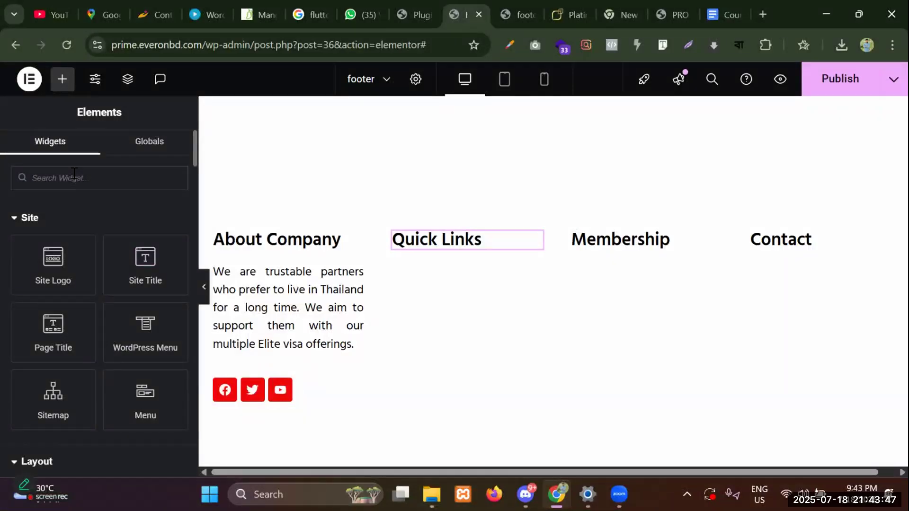
text(icon)
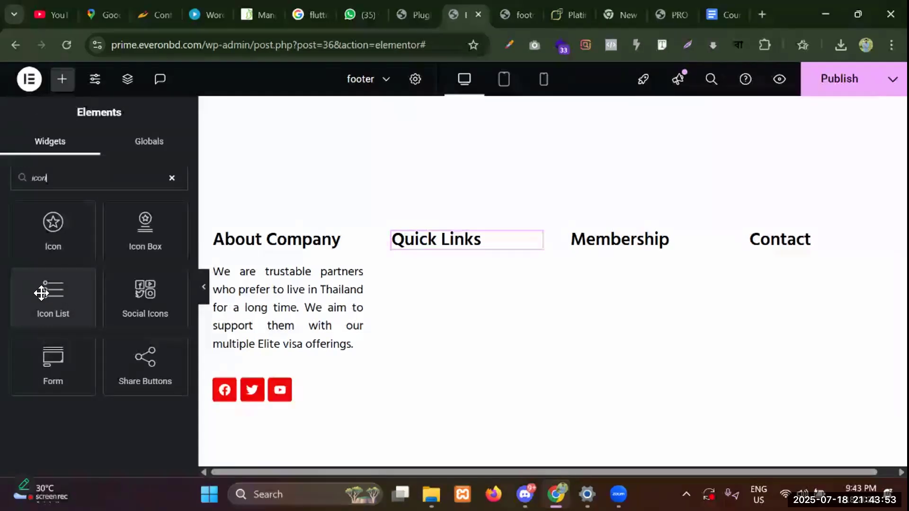
click(589, 5)
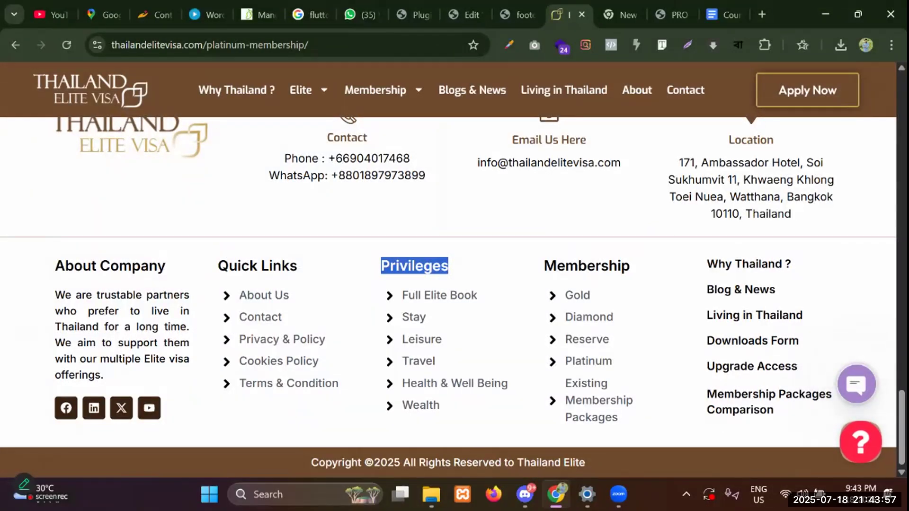
Capture the reference Quick Links block with Lightshot, outline it with a red rectangle, then close it.
click(686, 494)
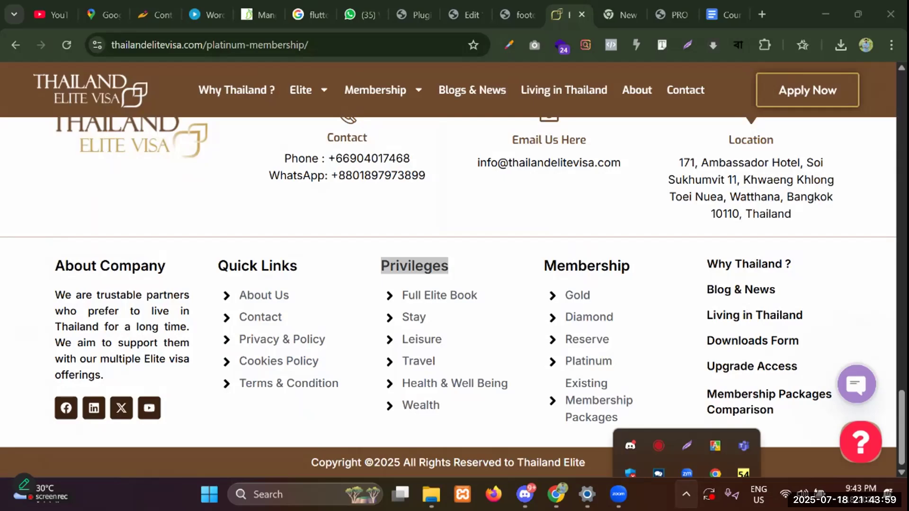
click(688, 423)
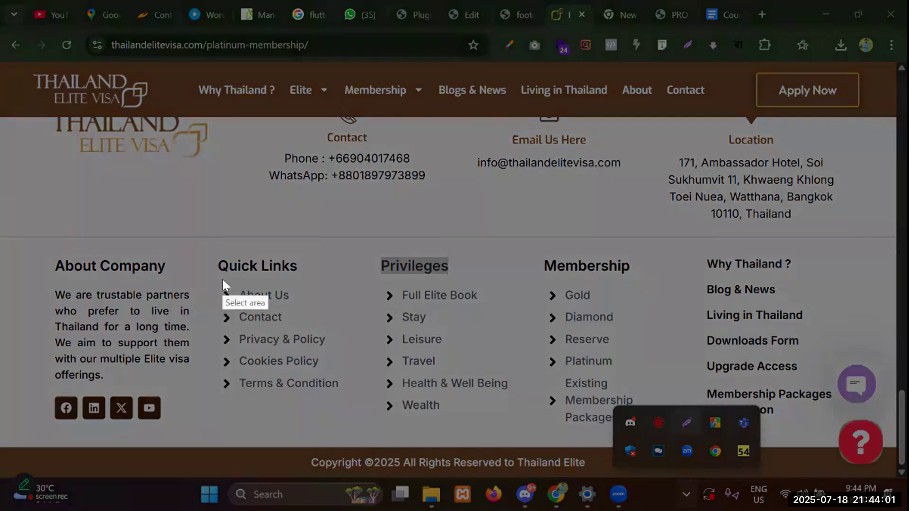
drag(203, 272, 375, 417)
drag(321, 375, 333, 363)
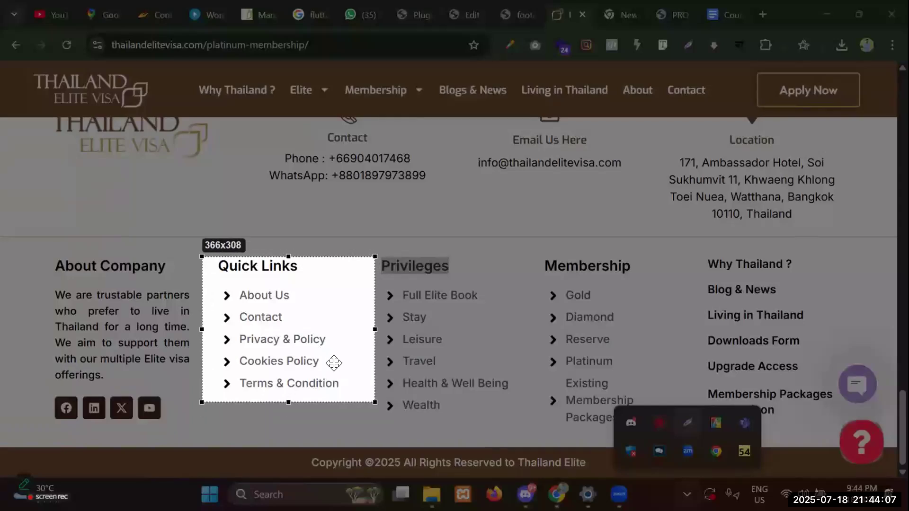
drag(376, 407, 375, 403)
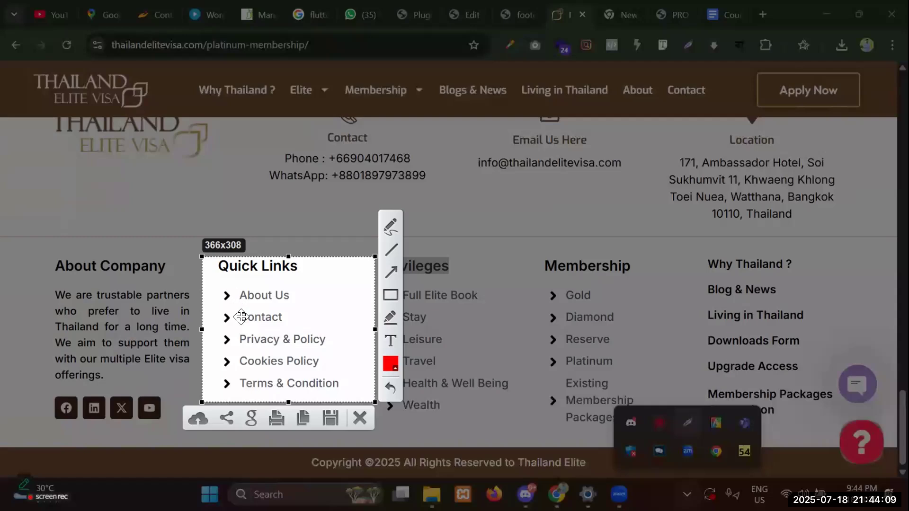
drag(248, 335, 250, 344)
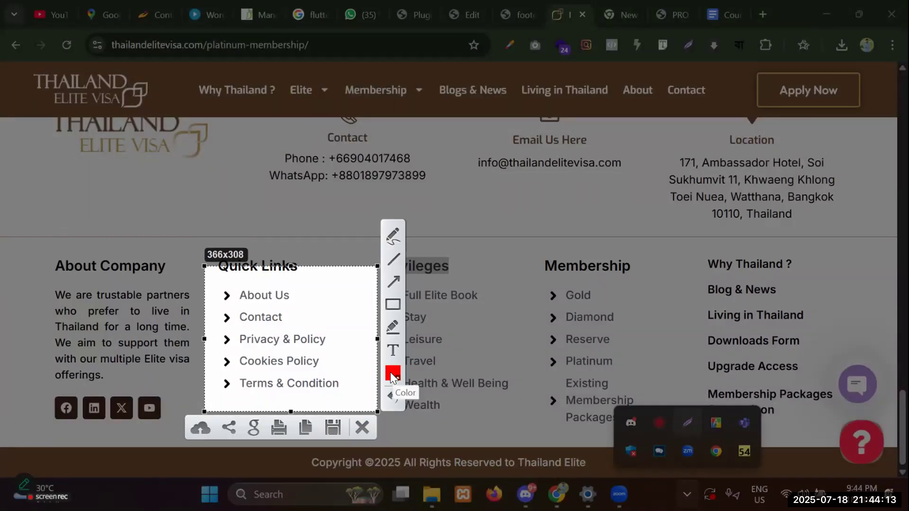
click(391, 306)
mouse_move(211, 291)
mouse_down()
mouse_move(357, 387)
mouse_move(359, 415)
mouse_up()
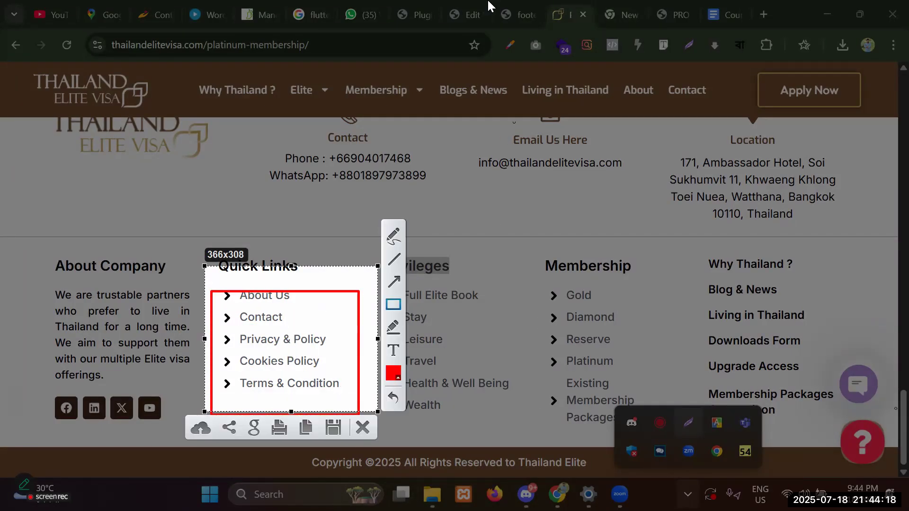
click(363, 428)
click(465, 14)
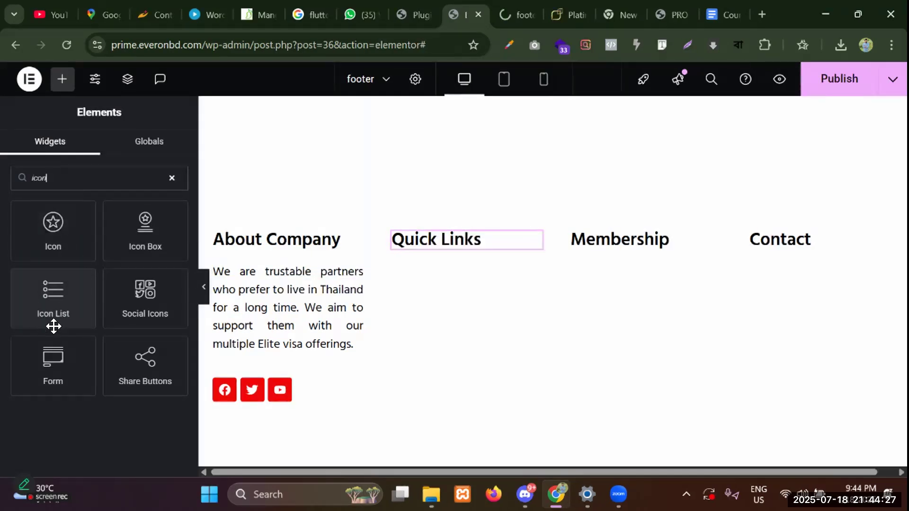
Add an Icon List under Quick Links, delete List Items #2 and #3, and expand List Item #1.
drag(44, 308, 433, 246)
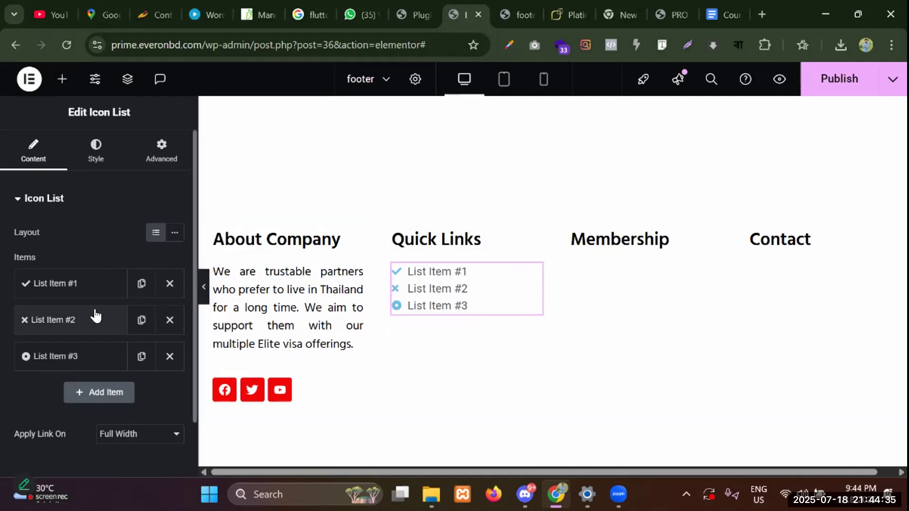
click(170, 357)
click(171, 329)
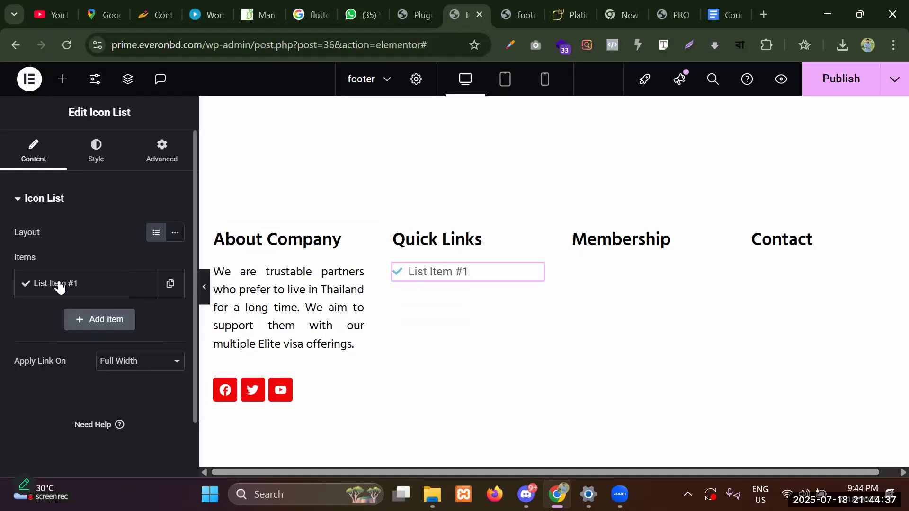
click(563, 11)
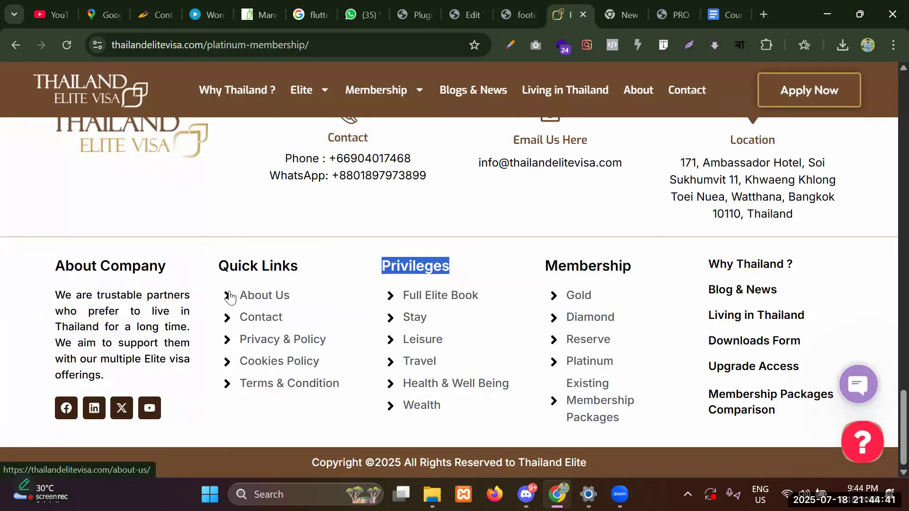
click(517, 11)
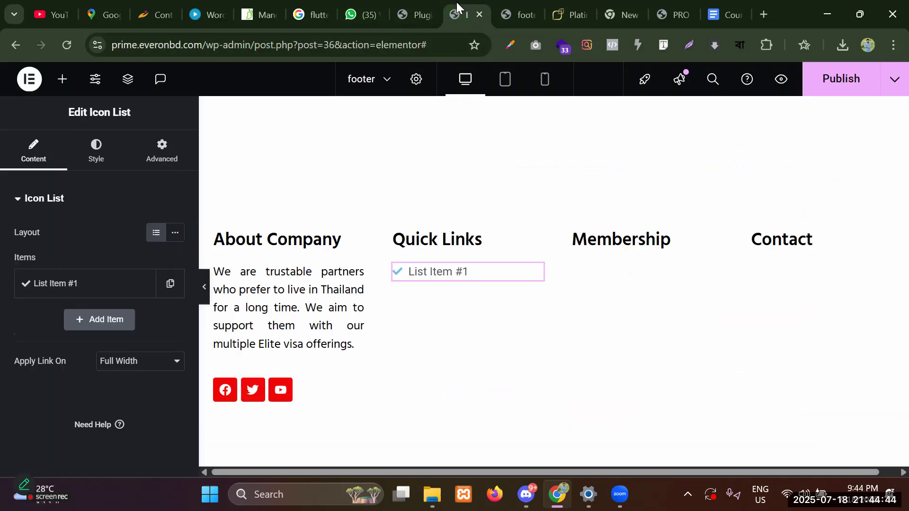
click(456, 8)
click(79, 284)
click(80, 283)
click(80, 283)
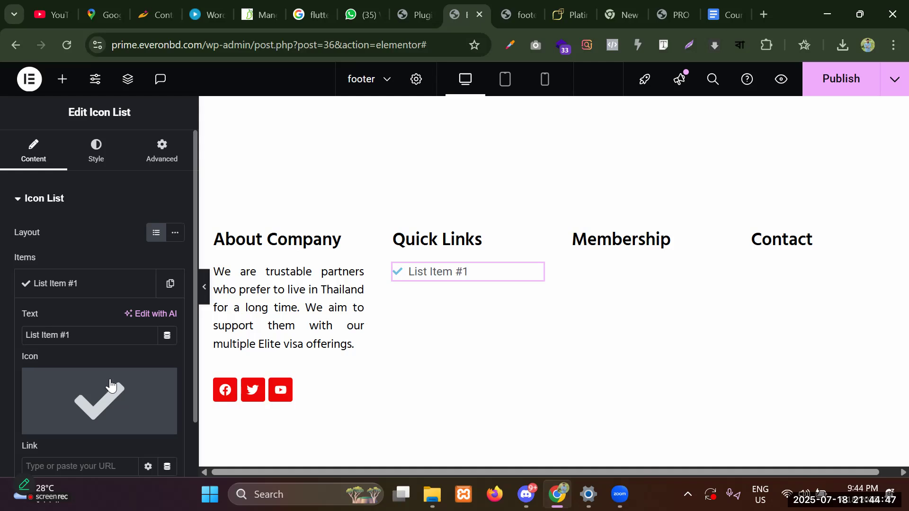
Replace the list item's check icon with Angle right from the Icon Library.
click(103, 394)
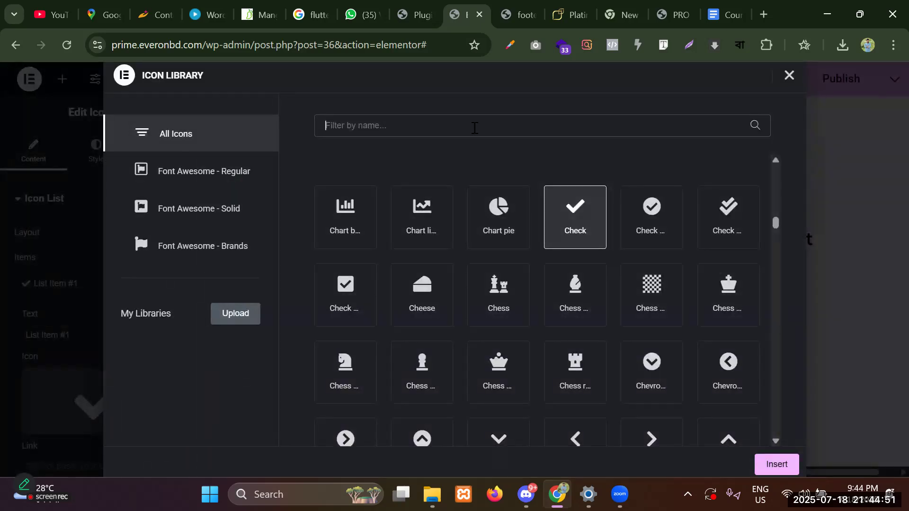
text(right)
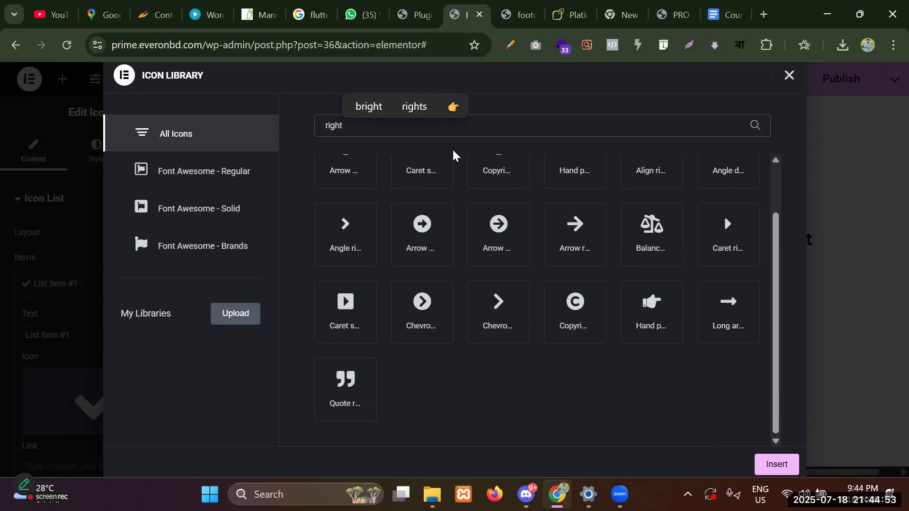
click(347, 230)
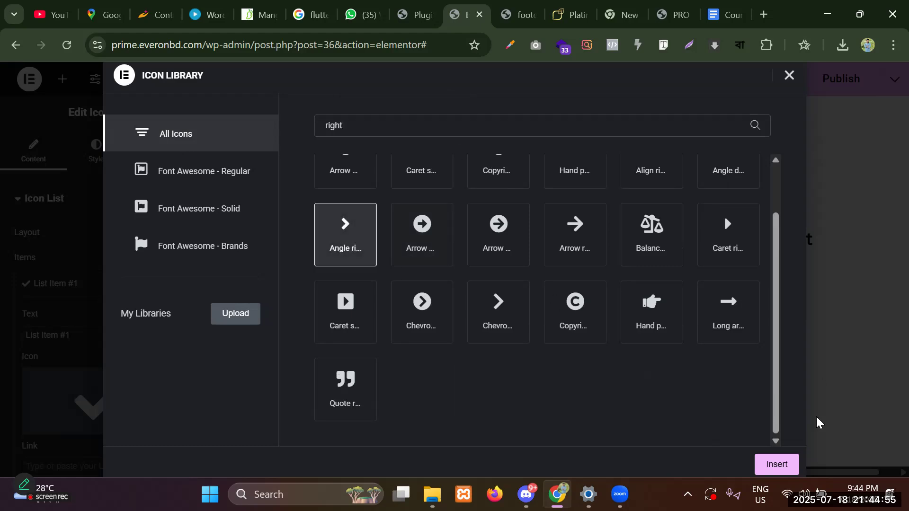
click(776, 465)
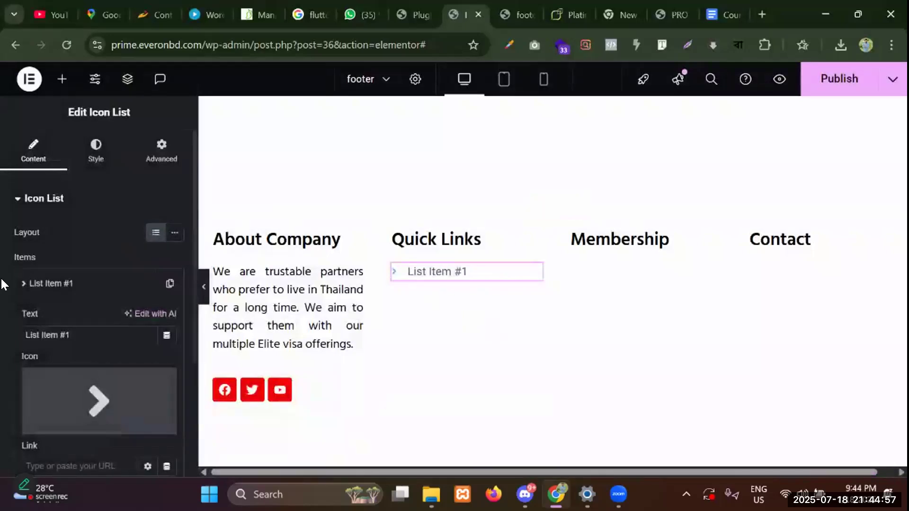
Change the item's text to 'Home' and collapse the item.
click(87, 328)
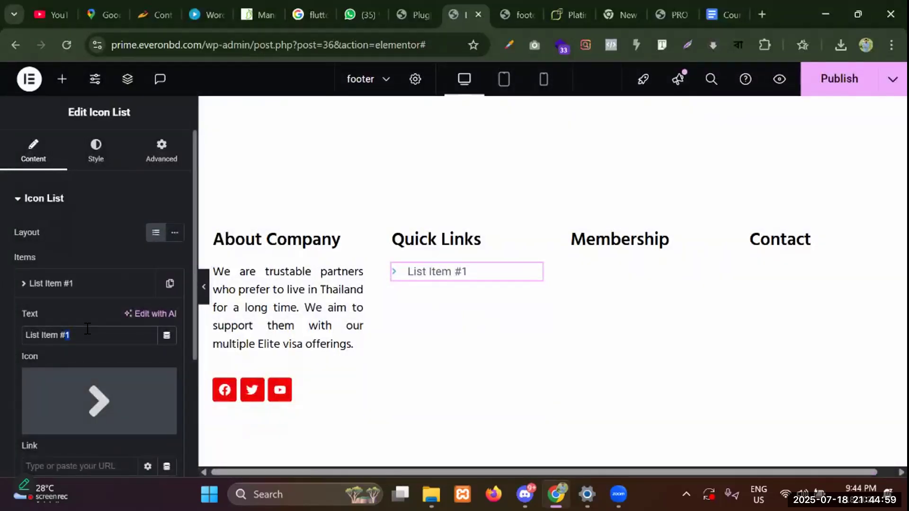
key(ctrl+a)
key(BackSpace)
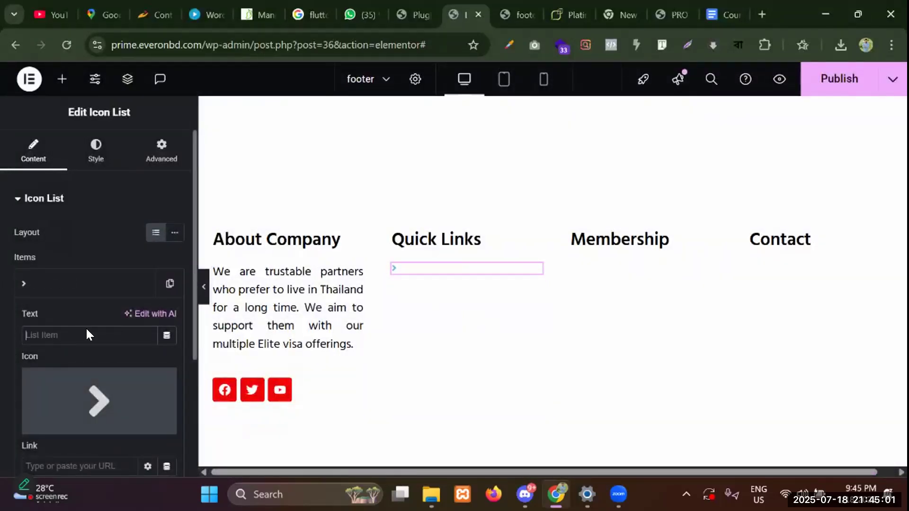
text(Home)
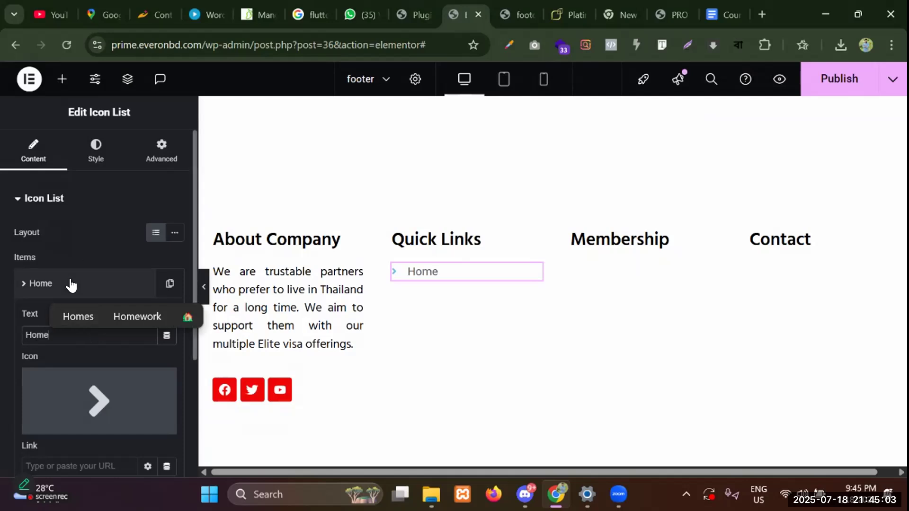
click(71, 284)
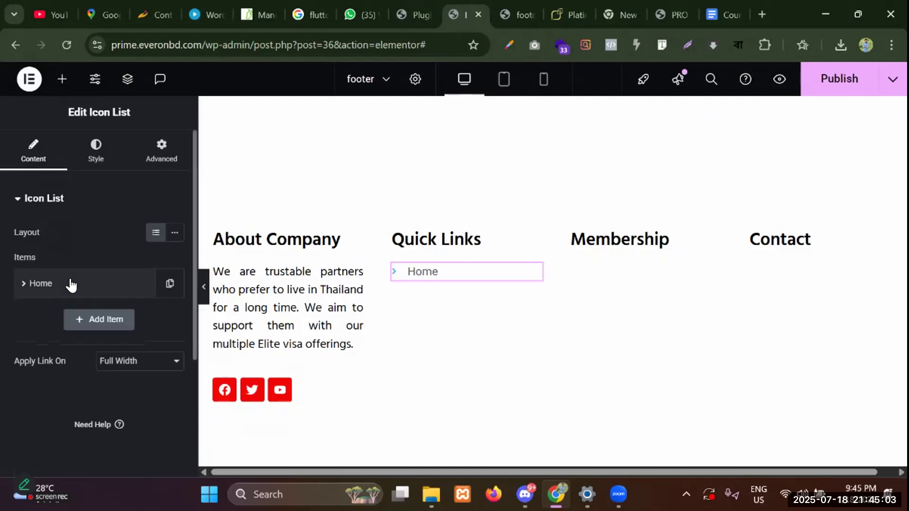
Set the list icons to 20 px, centred, with a 2 px vertical position.
click(99, 151)
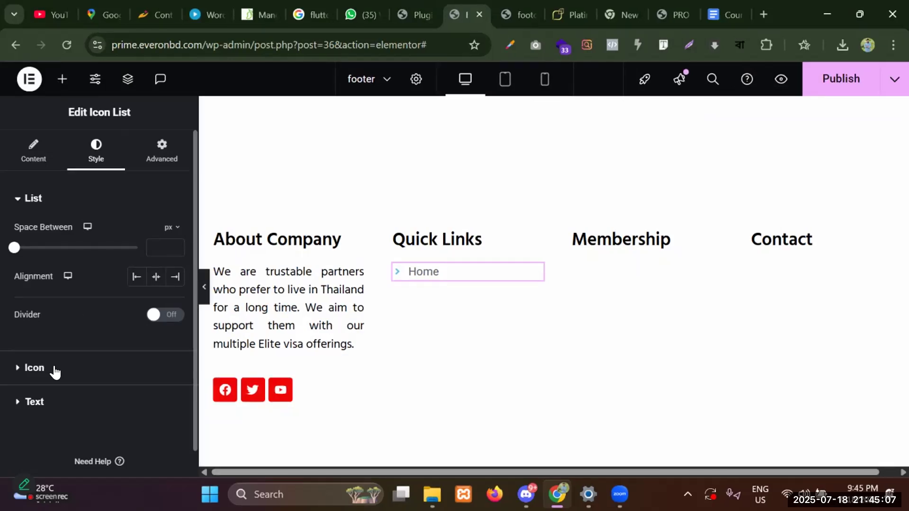
click(191, 354)
click(177, 348)
click(177, 347)
click(177, 348)
click(177, 348)
click(177, 349)
click(177, 348)
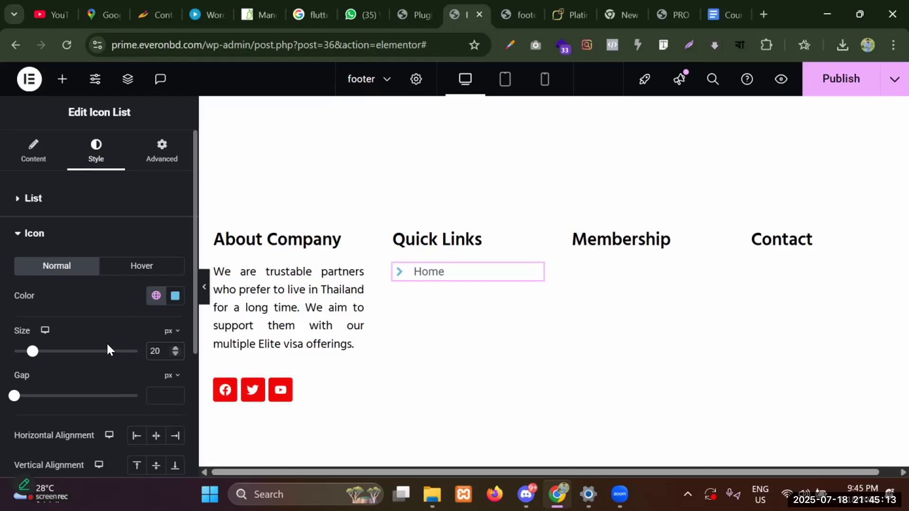
scroll(107, 349, down, 3)
click(153, 299)
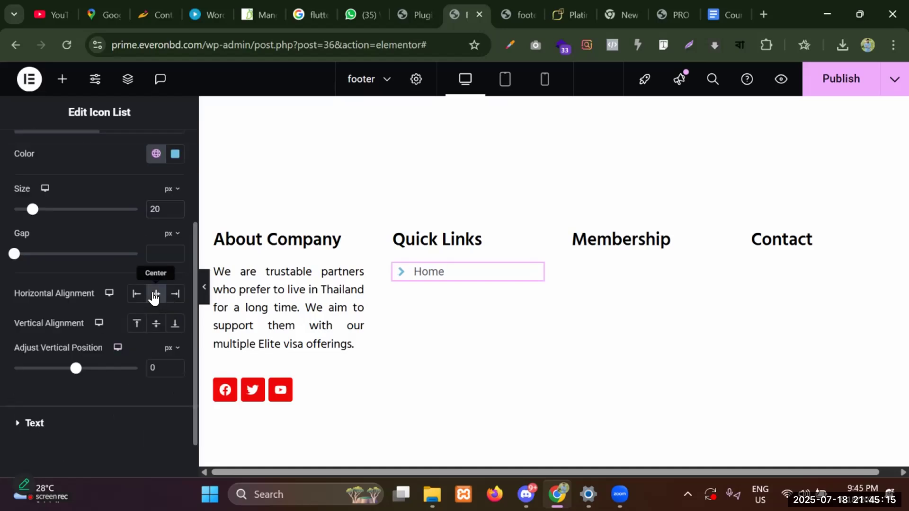
drag(76, 368, 80, 372)
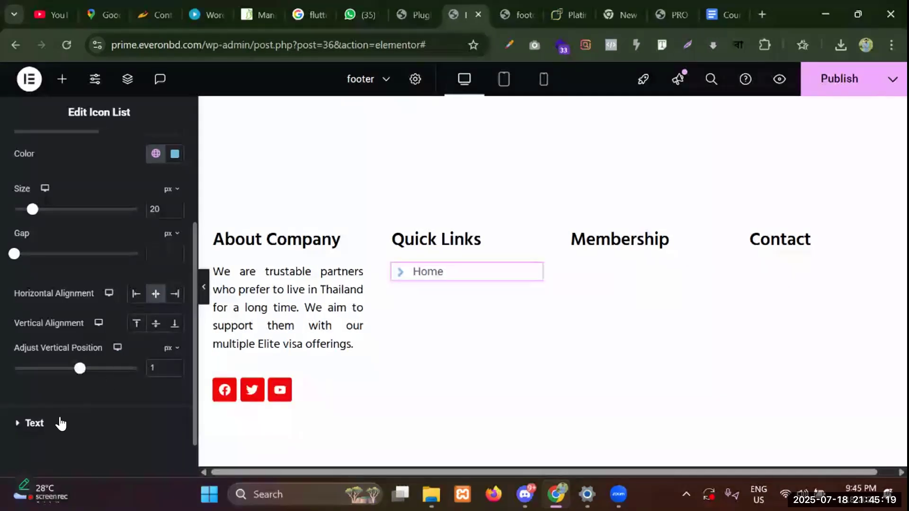
Colour the list icons black through the hex field.
scroll(112, 251, down, 1)
scroll(112, 251, up, 3)
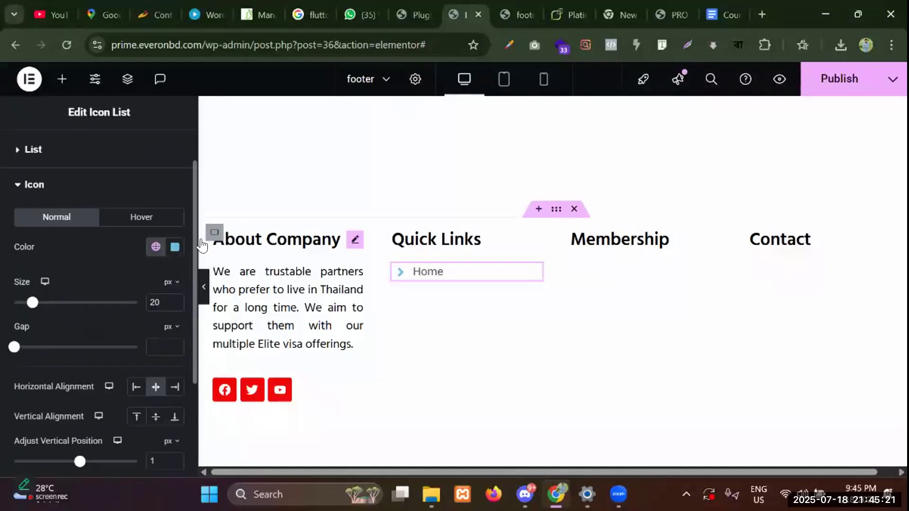
click(176, 246)
text(#)
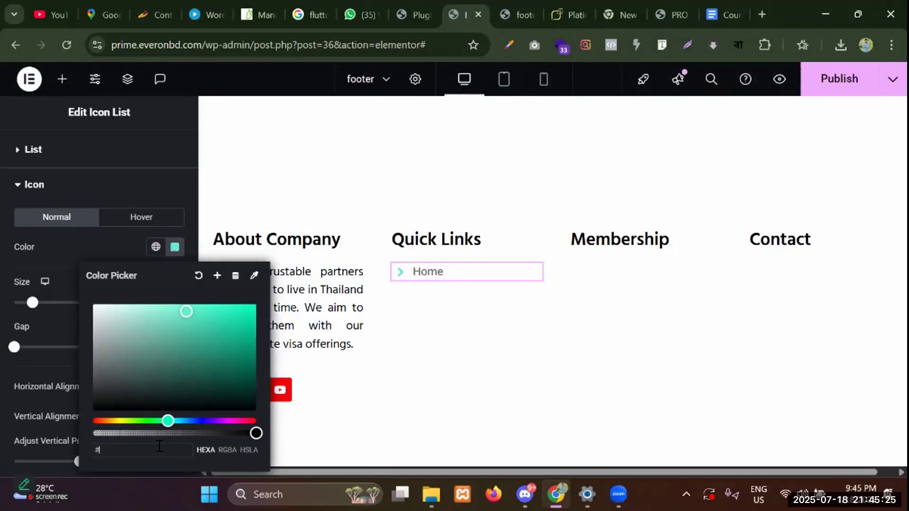
text(6E000)
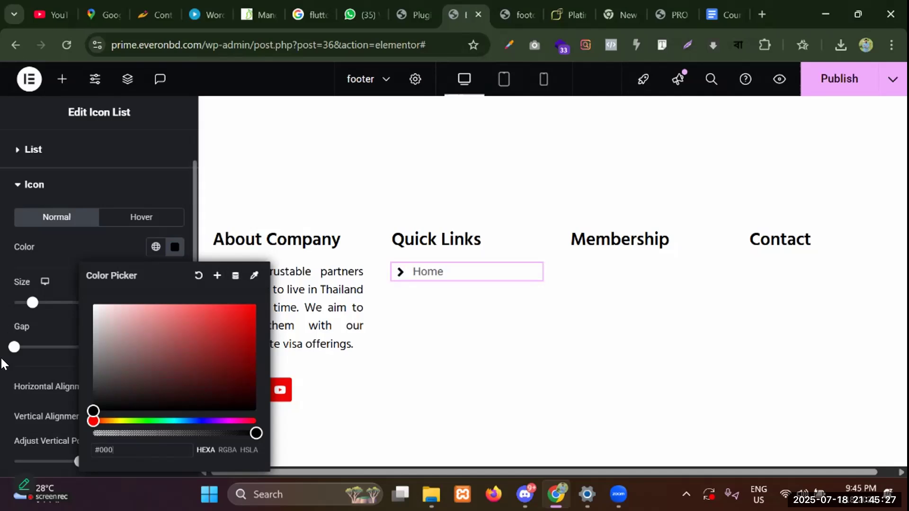
click(2, 361)
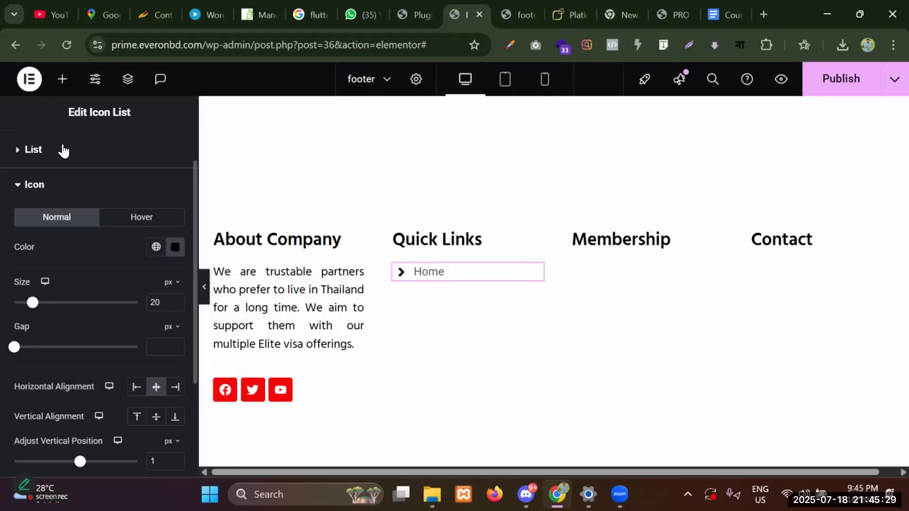
click(34, 186)
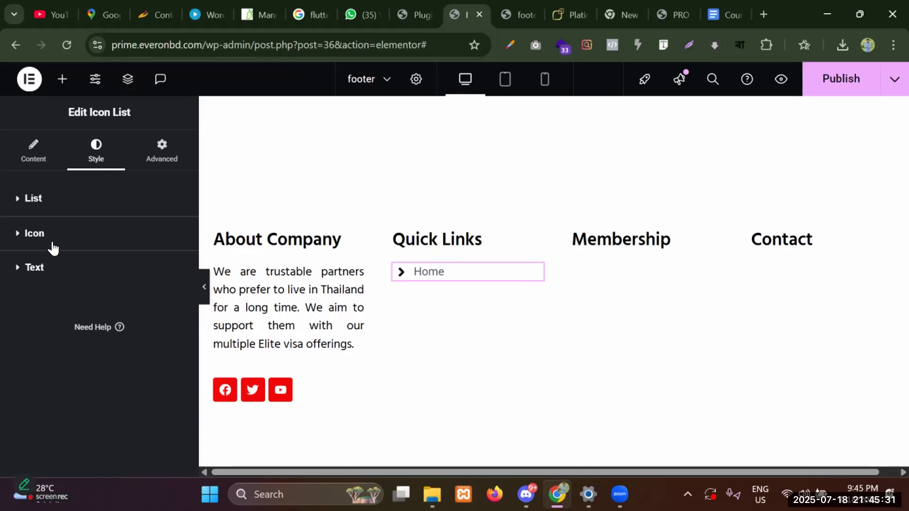
click(41, 280)
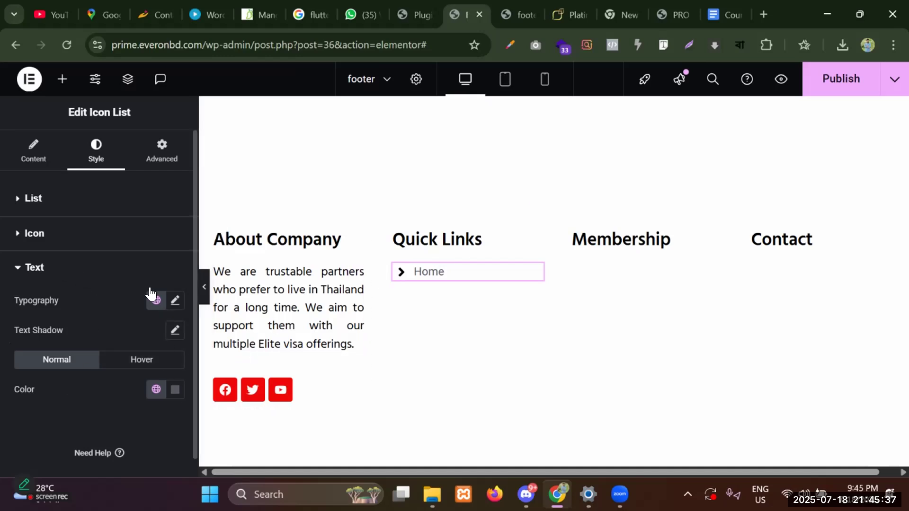
Set the list text typography to Hind Siliguri at 16 px.
click(52, 272)
click(45, 277)
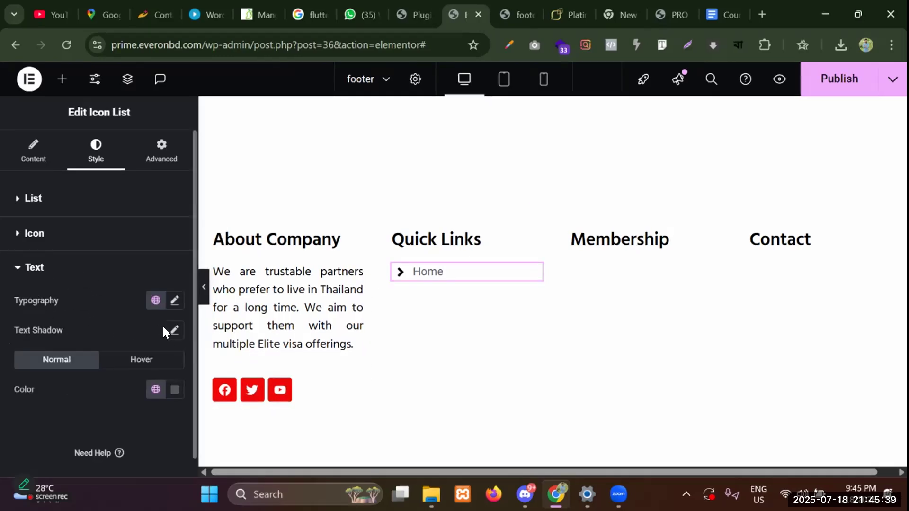
click(175, 300)
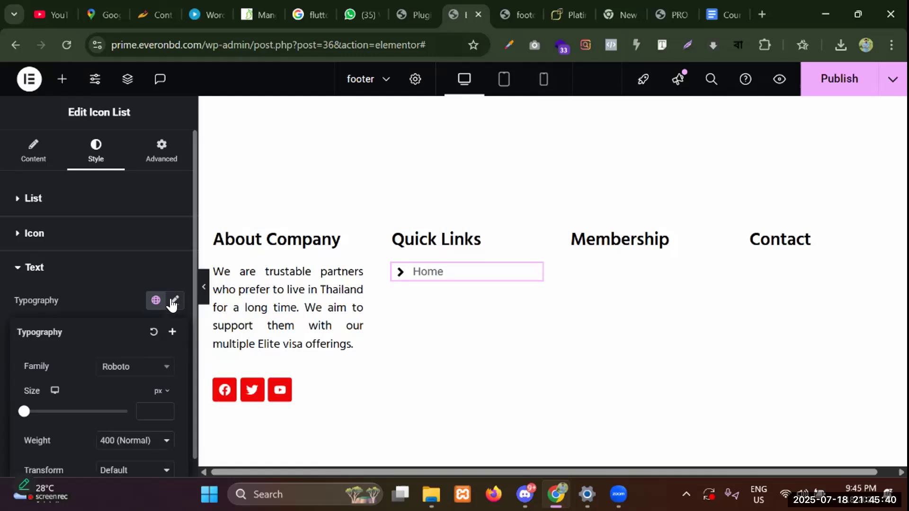
click(130, 366)
text(hind)
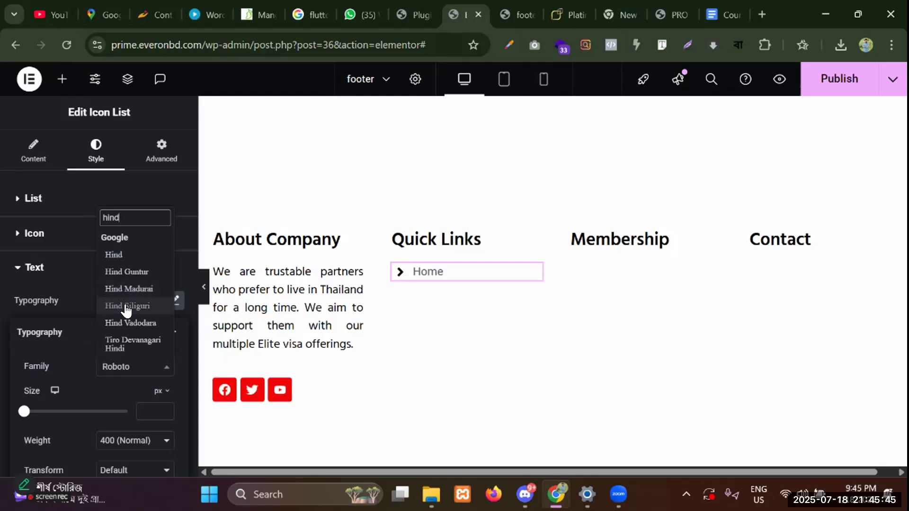
click(124, 305)
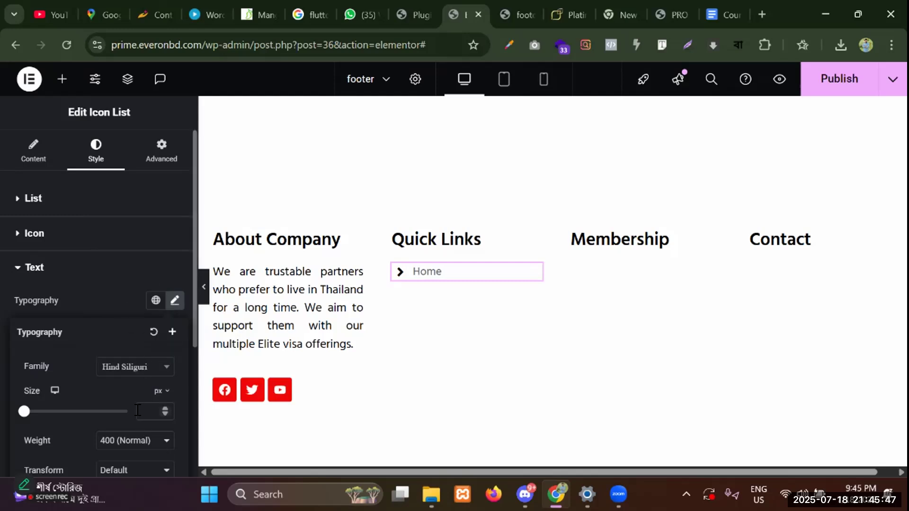
text(16)
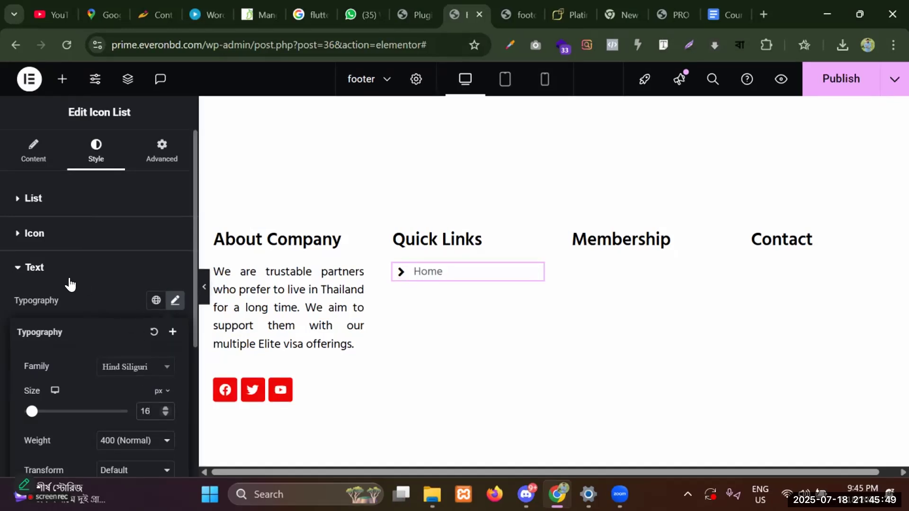
click(38, 268)
Change the list text colour to #000.
click(43, 268)
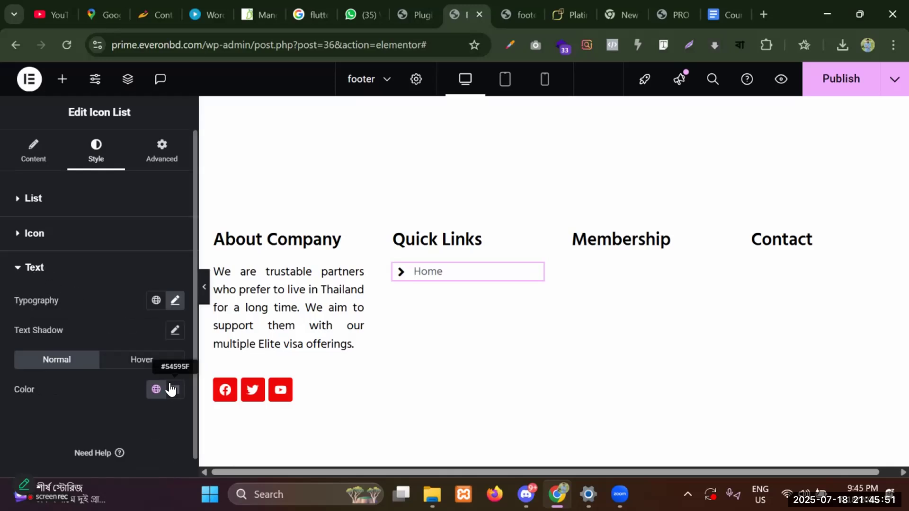
click(175, 389)
click(140, 349)
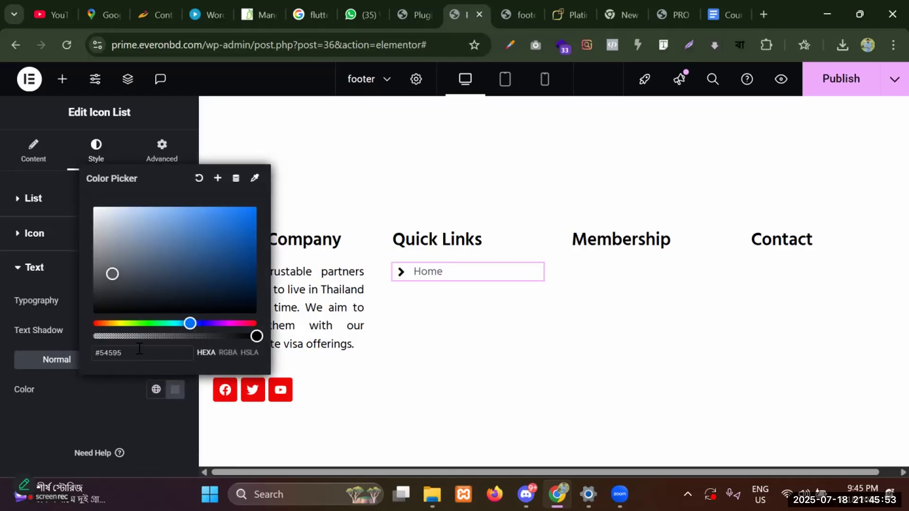
key(BackSpace)
key(BackSpace)
key(BackSpace)
text(000)
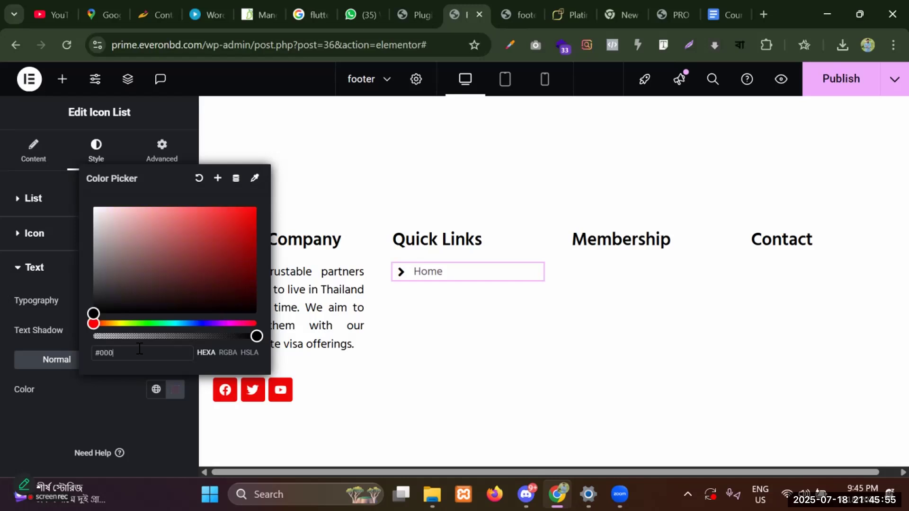
click(100, 393)
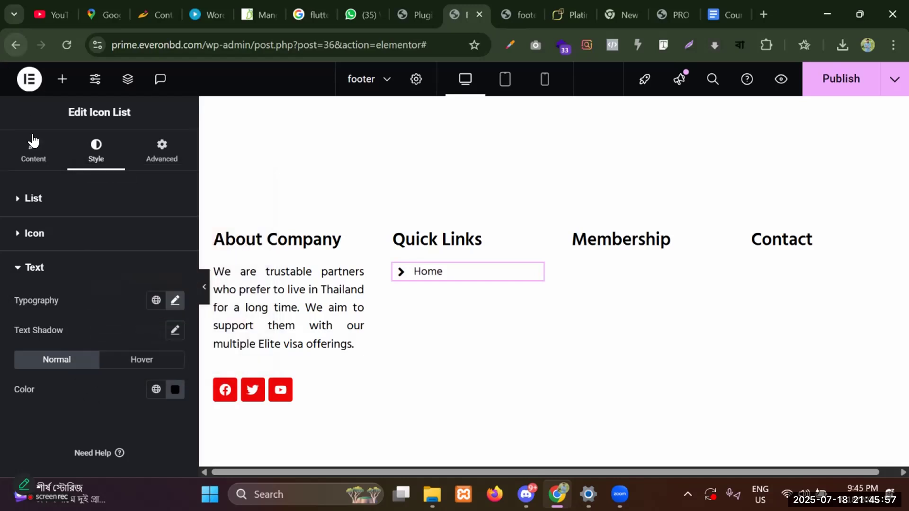
click(33, 150)
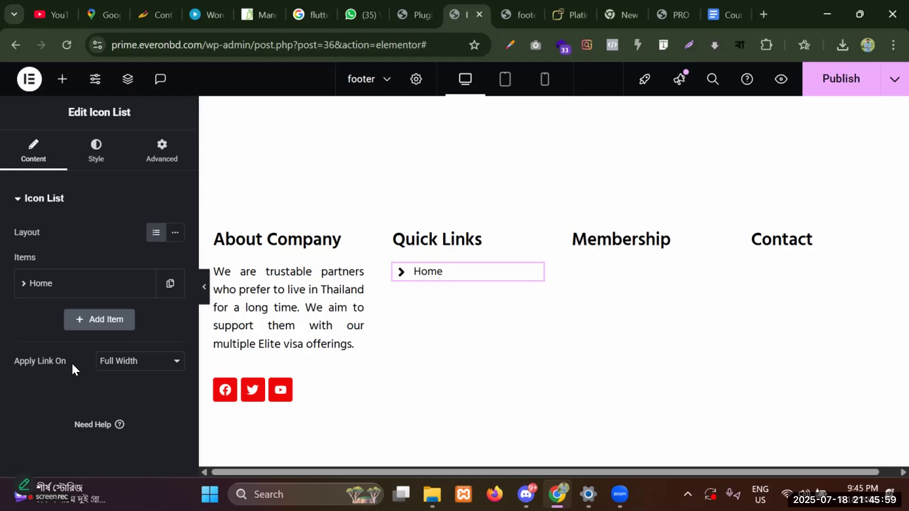
Duplicate the Home item until the list holds five Home entries.
click(125, 365)
click(125, 365)
click(65, 284)
scroll(52, 397, down, 2)
scroll(62, 330, down, 2)
click(62, 322)
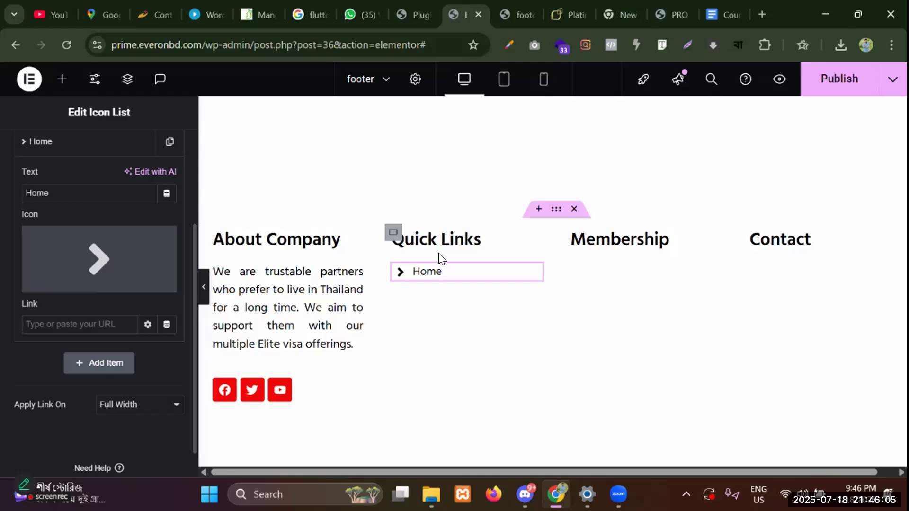
scroll(54, 220, up, 2)
click(53, 217)
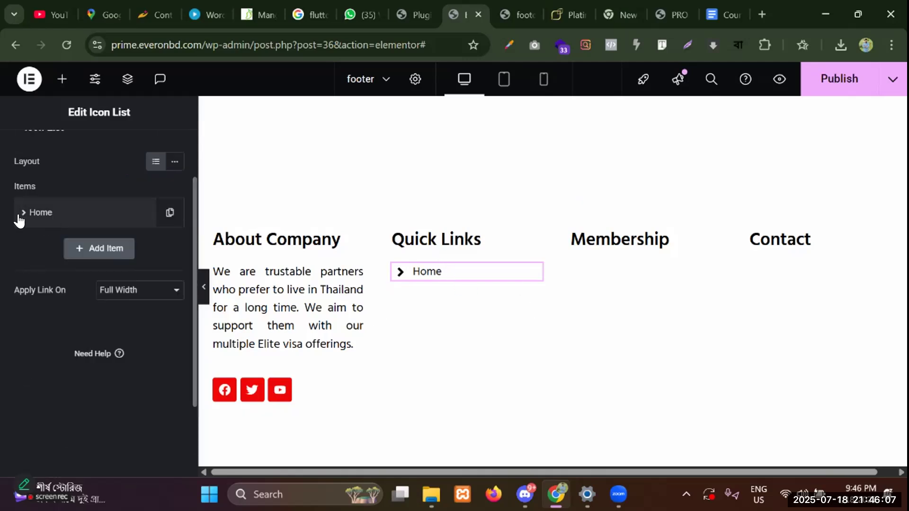
click(171, 217)
click(138, 332)
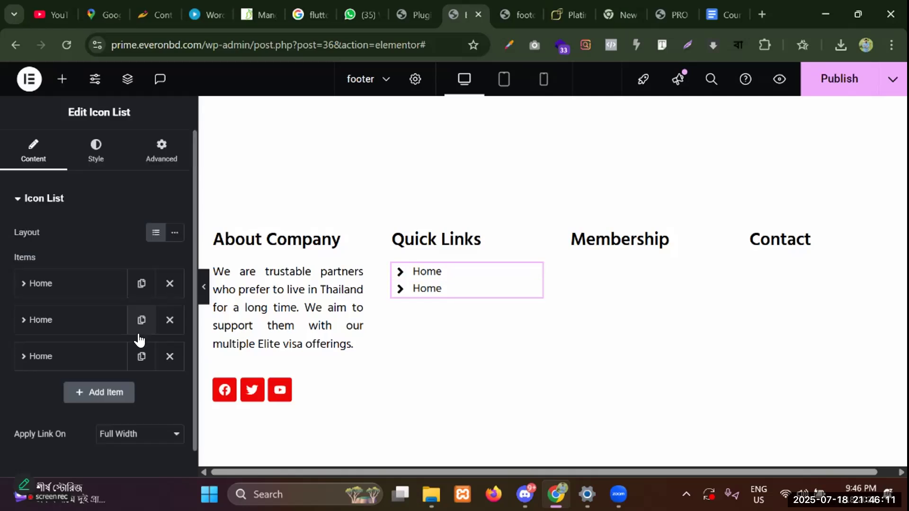
click(138, 364)
click(140, 393)
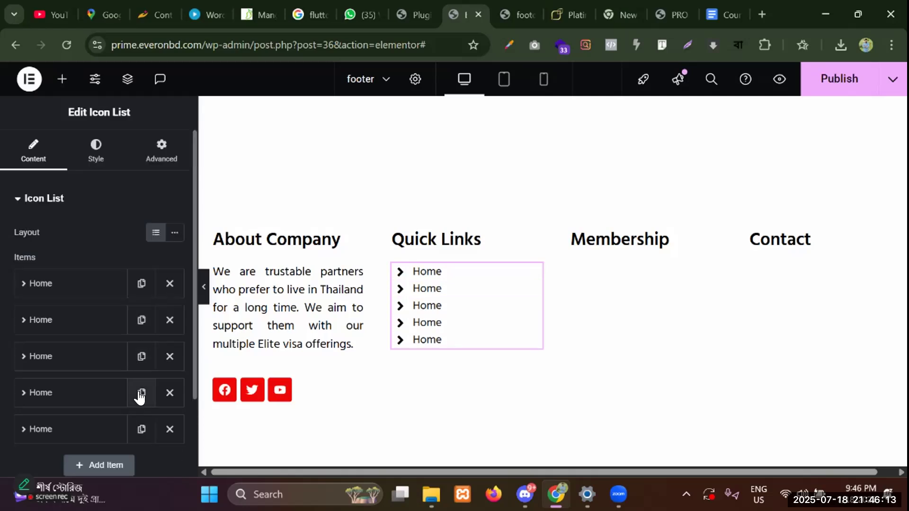
Rename the second and third items to 'About' and 'Services'.
click(51, 325)
scroll(59, 360, down, 3)
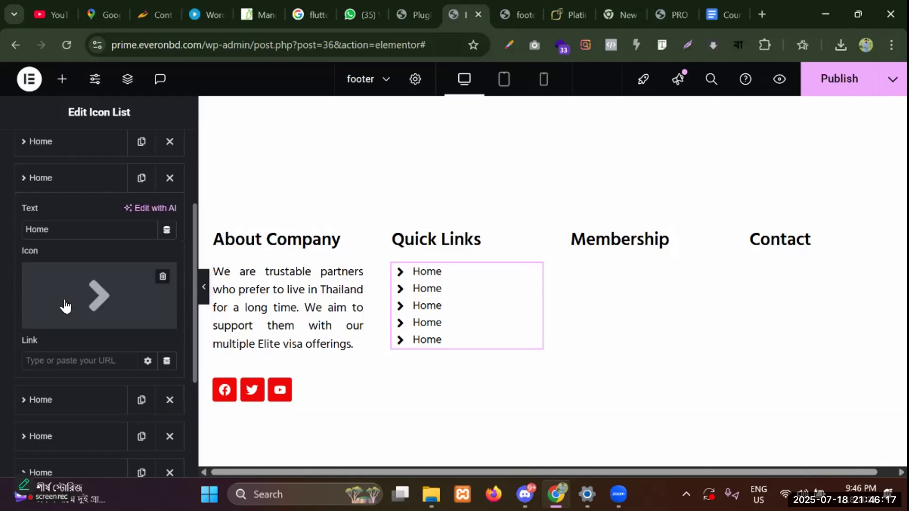
scroll(76, 331, up, 3)
scroll(83, 377, down, 3)
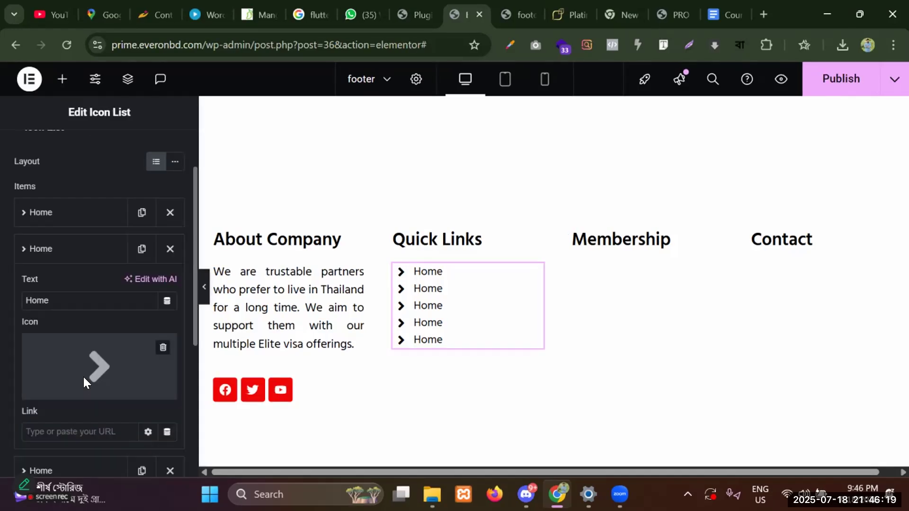
double_click(88, 230)
key(BackSpace)
text(About)
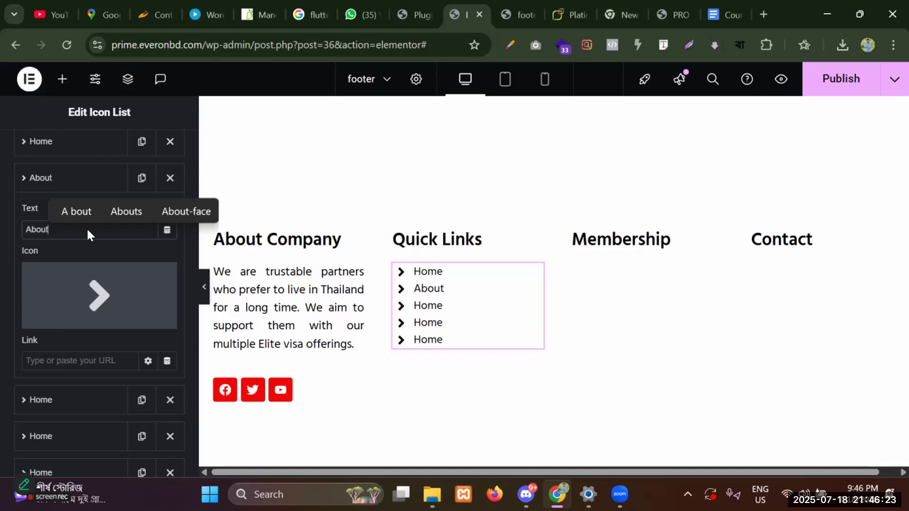
click(65, 399)
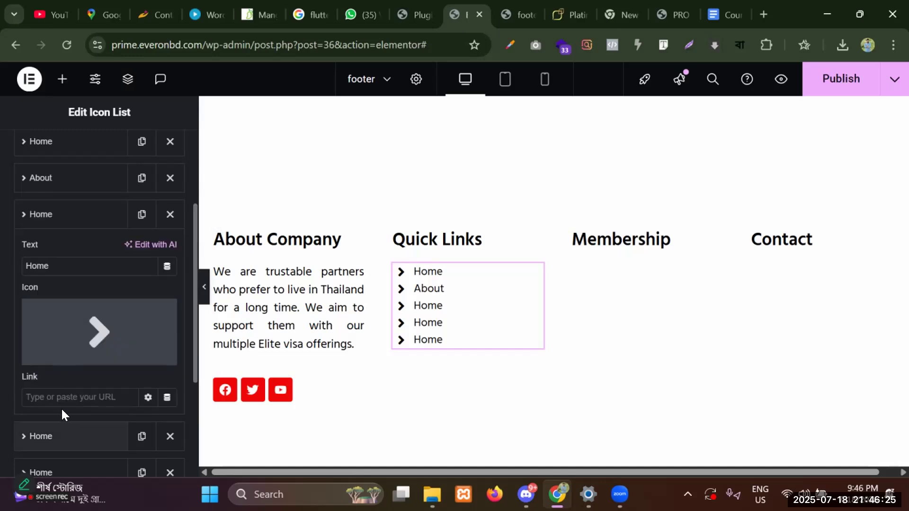
double_click(54, 264)
key(BackSpace)
text(Servic)
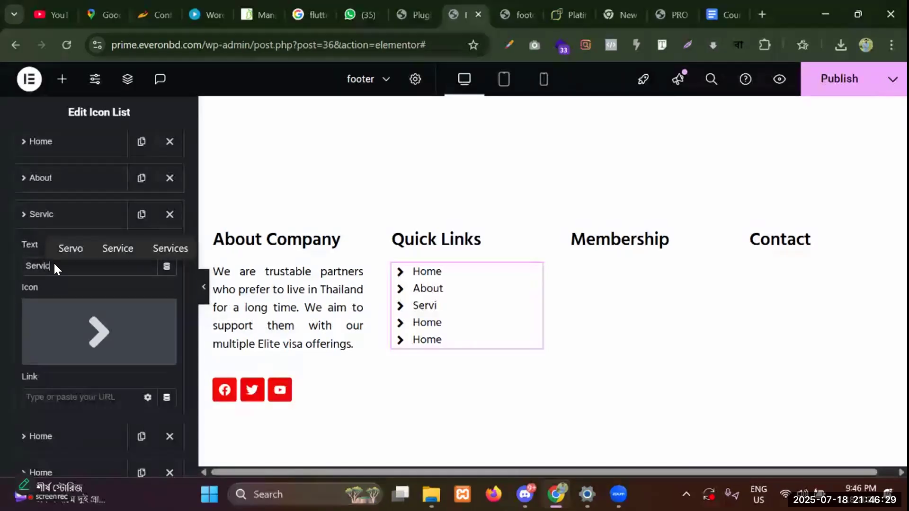
text(es)
click(58, 402)
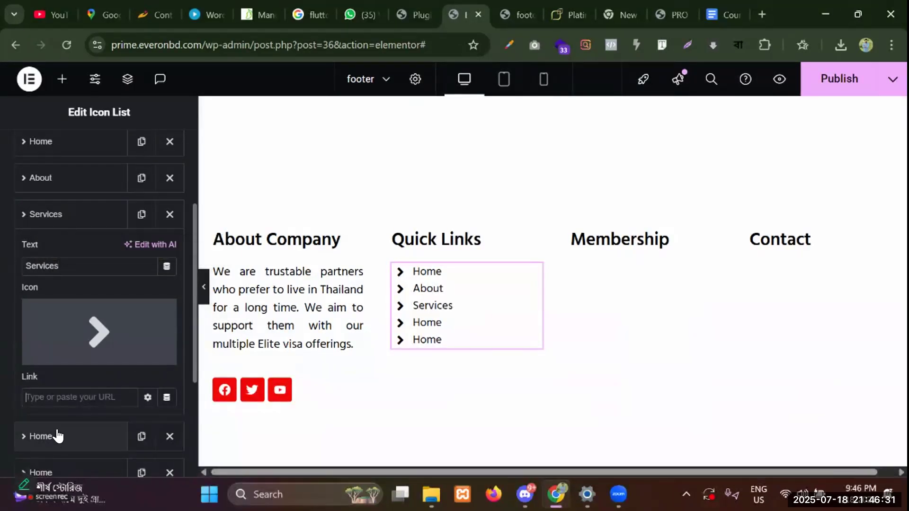
Rename the fourth item to 'Contact us' and delete the leftover fifth Home item.
click(57, 435)
click(81, 303)
double_click(81, 303)
text(Contact us)
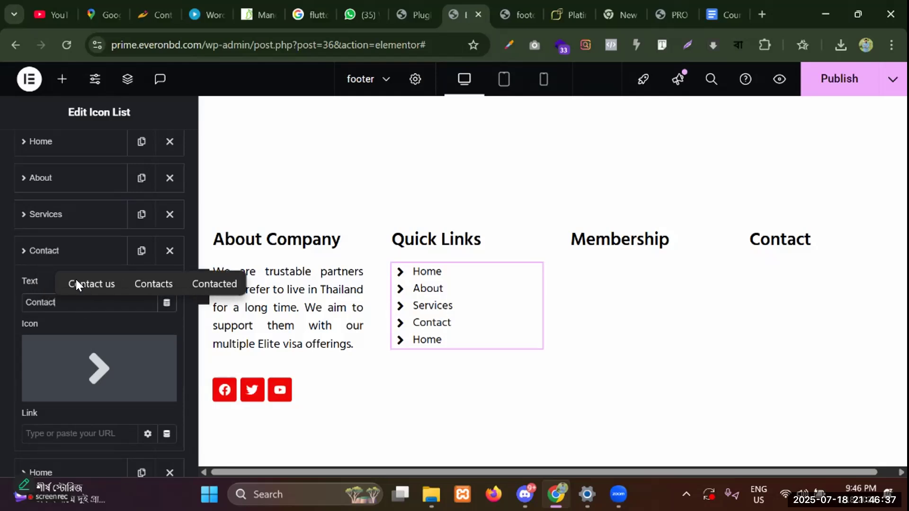
click(76, 283)
click(67, 250)
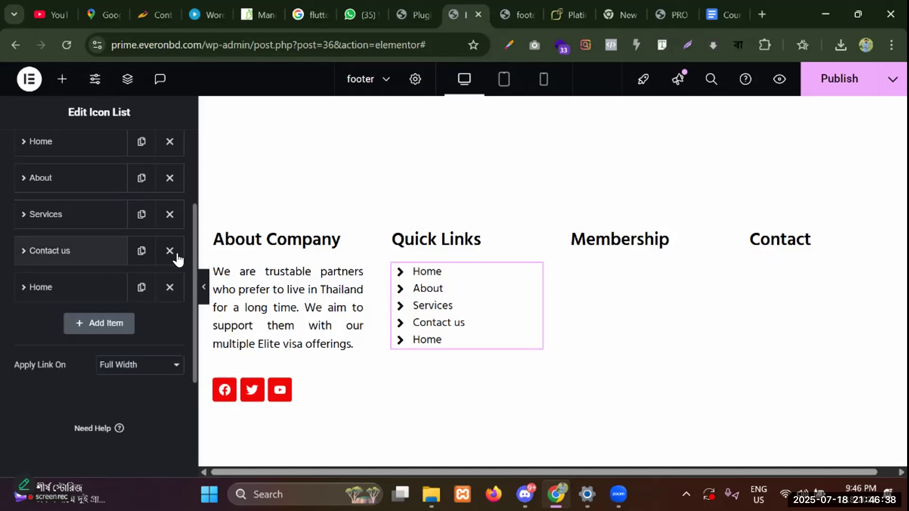
click(170, 287)
Copy the Quick Links icon list and paste it under the Membership and Contact columns.
right_click(534, 274)
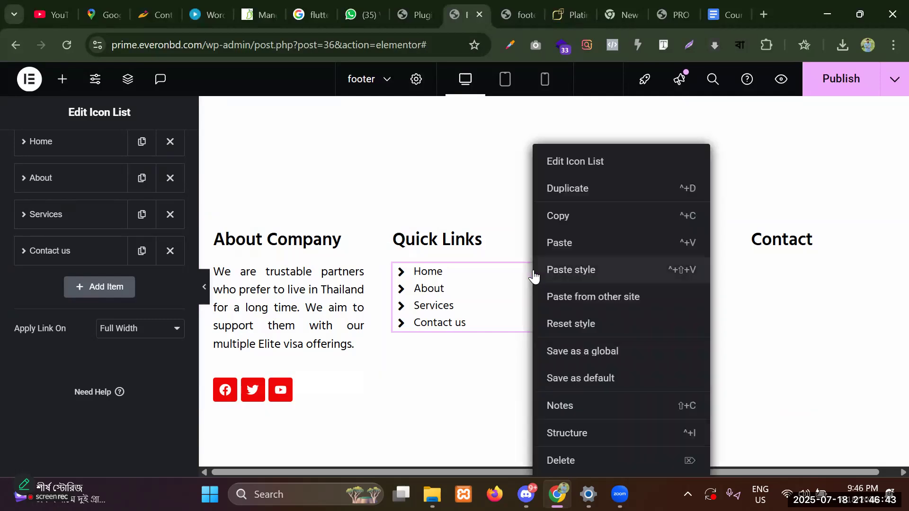
click(558, 222)
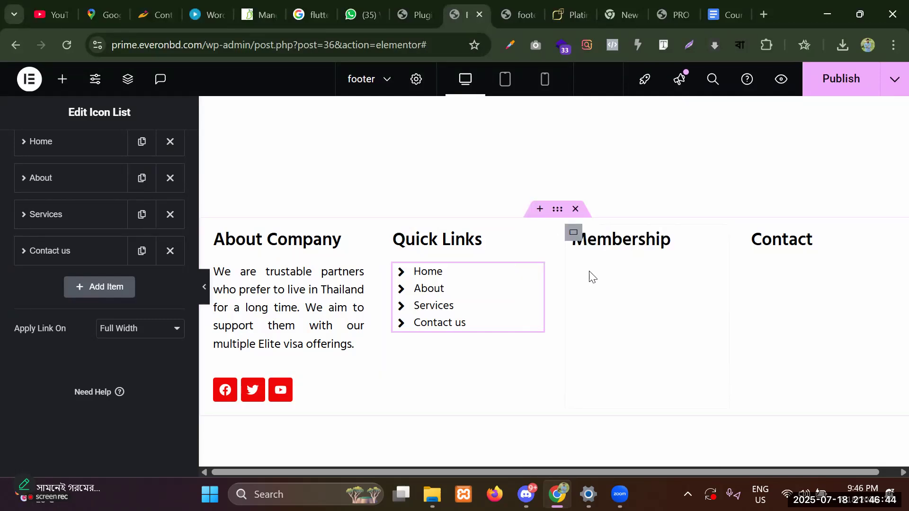
right_click(625, 248)
click(663, 243)
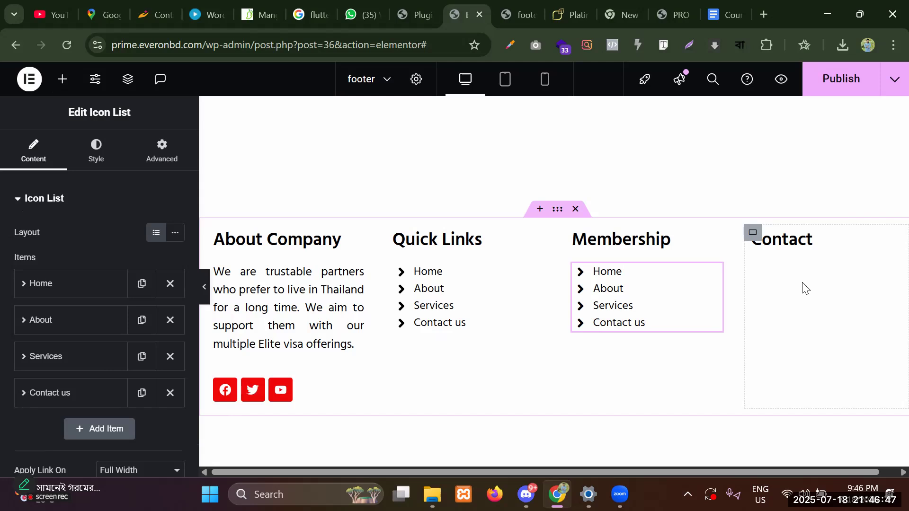
right_click(790, 275)
click(769, 216)
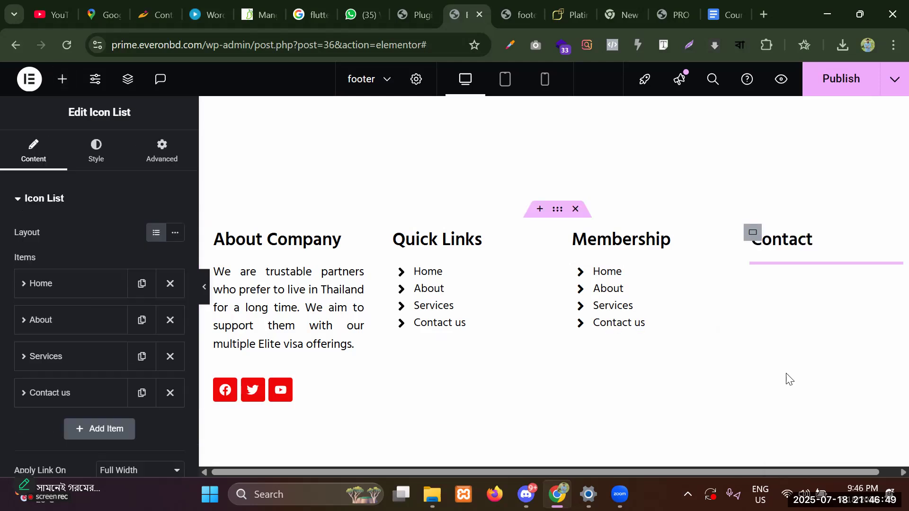
Compare the footer against the reference site's footer, then return to the Contact list's first item.
click(713, 278)
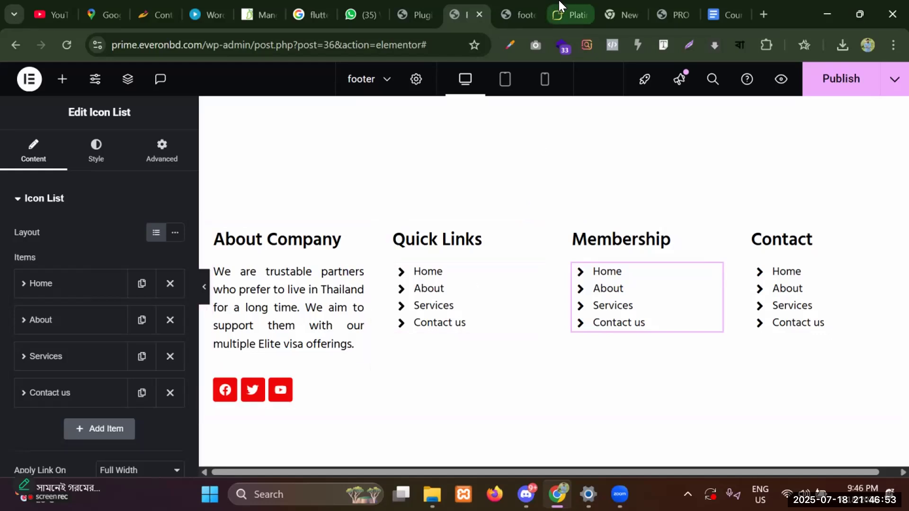
click(551, 13)
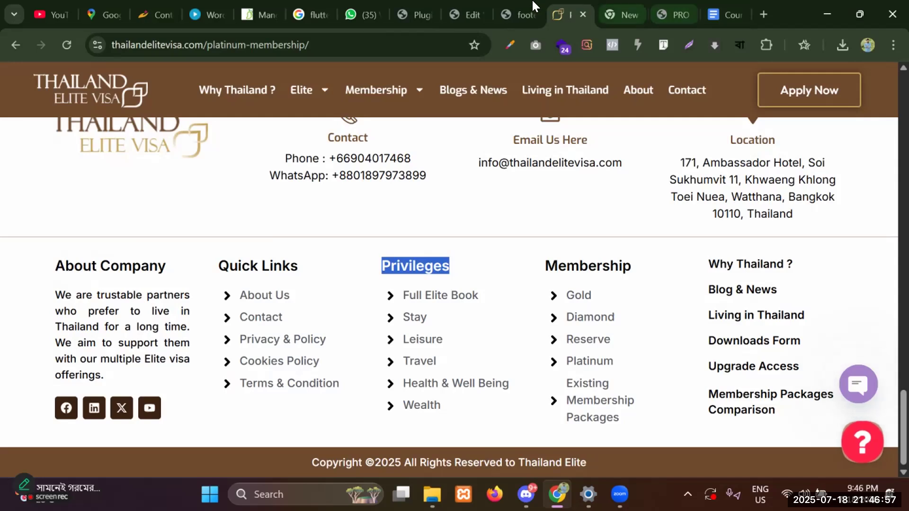
click(462, 13)
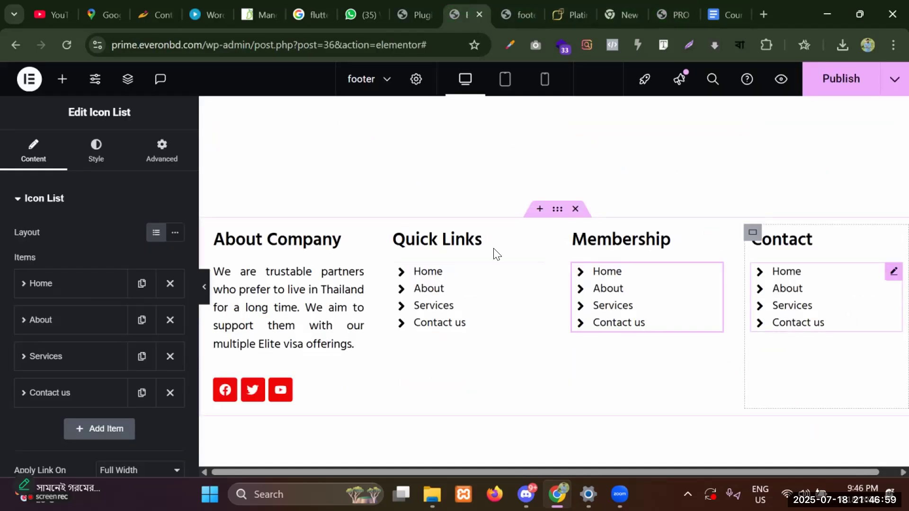
click(53, 284)
Give the first Contact item a phone icon and replace its Home text with the phone number.
click(64, 400)
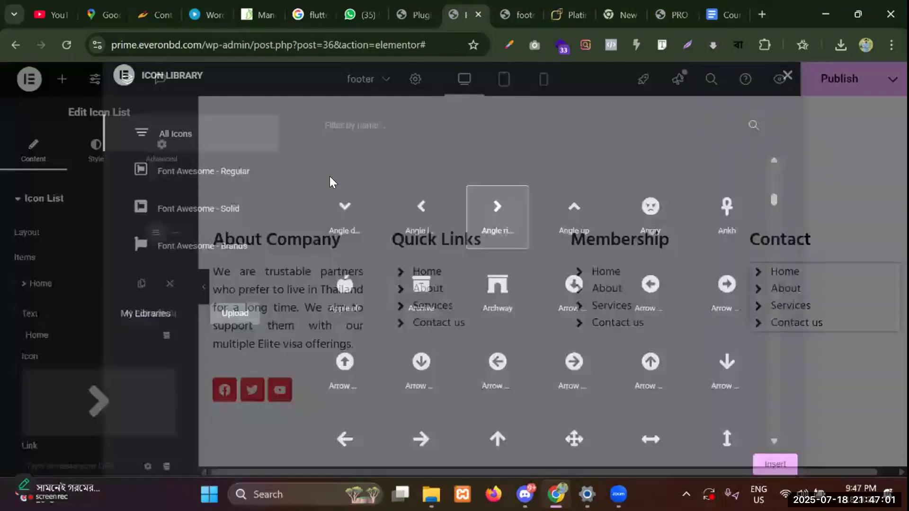
text(ph)
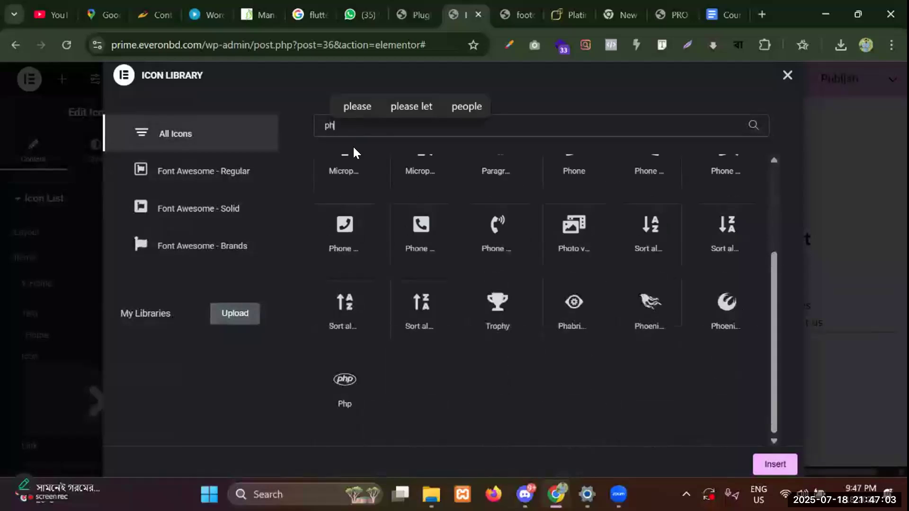
text(one)
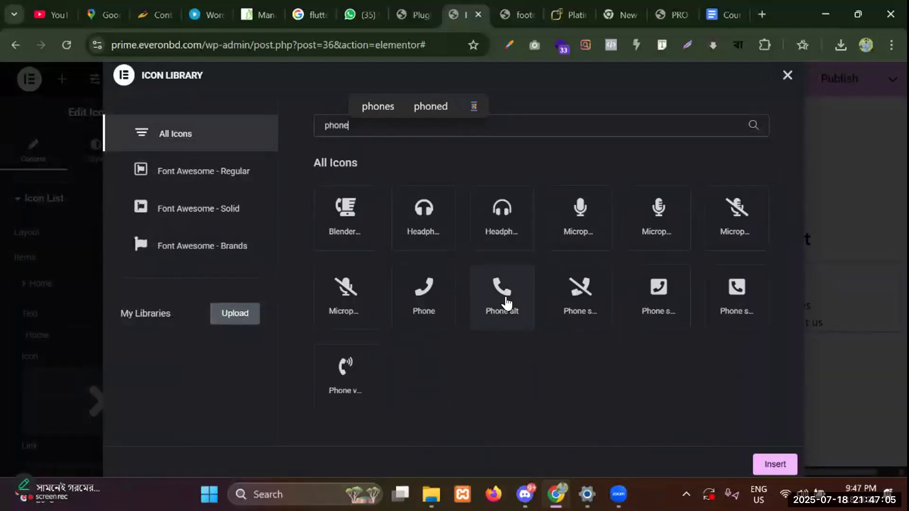
click(506, 303)
click(787, 464)
key(ctrl+a)
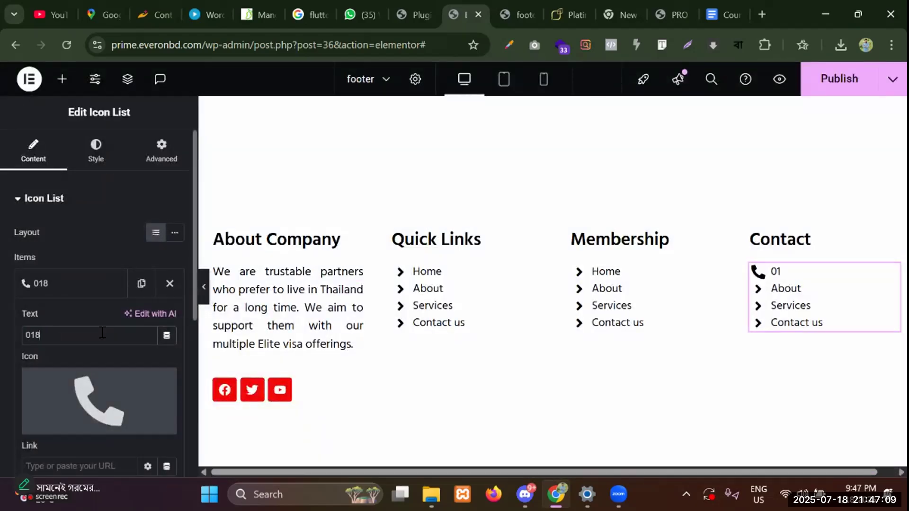
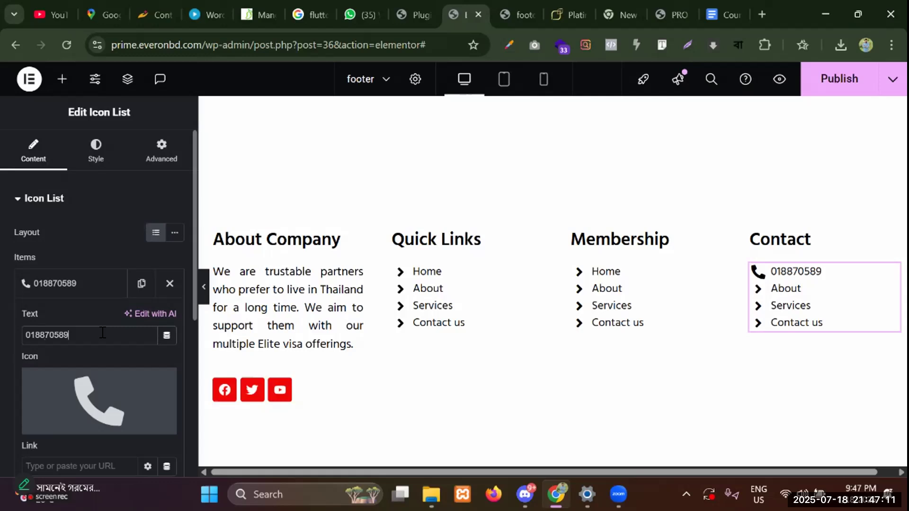
click(53, 283)
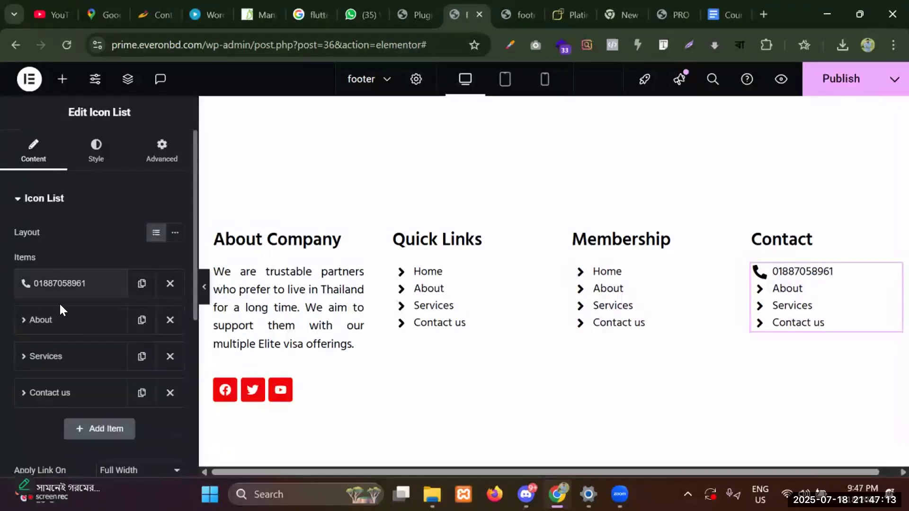
Delete the Services, About and Contact us items, then duplicate the phone item.
click(170, 356)
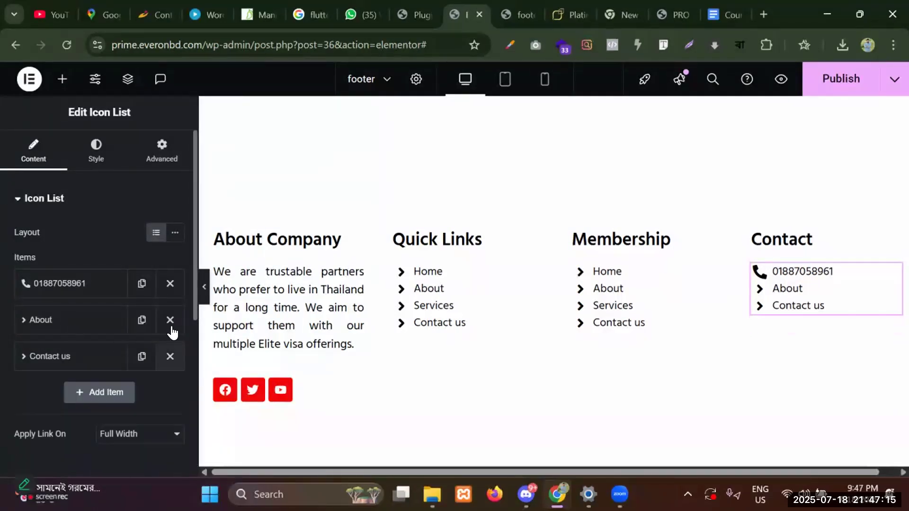
click(170, 319)
click(170, 319)
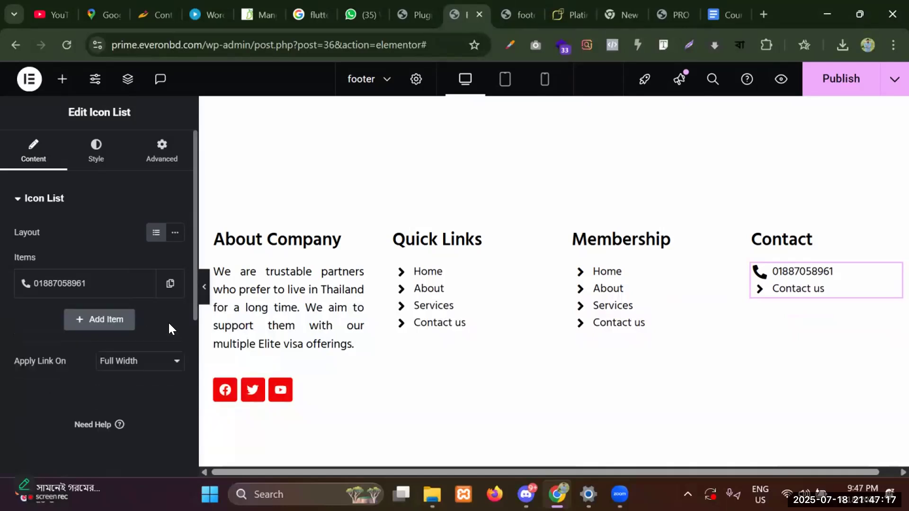
click(169, 283)
Change the second item to an envelope icon and the contact e-mail address, fixing the typo.
click(19, 326)
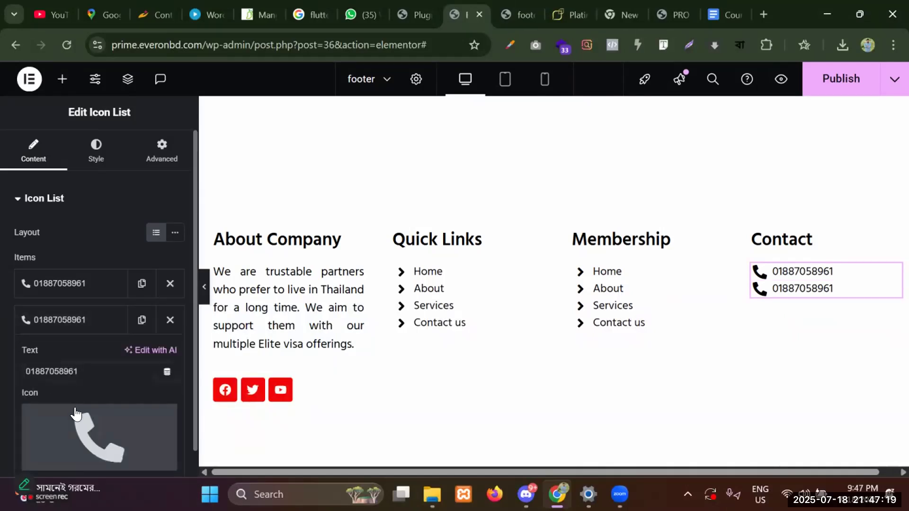
click(73, 423)
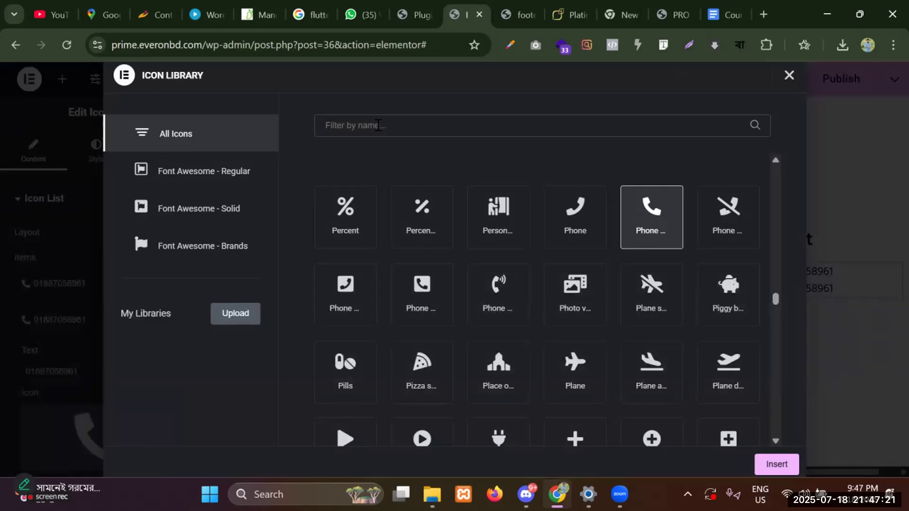
text(env)
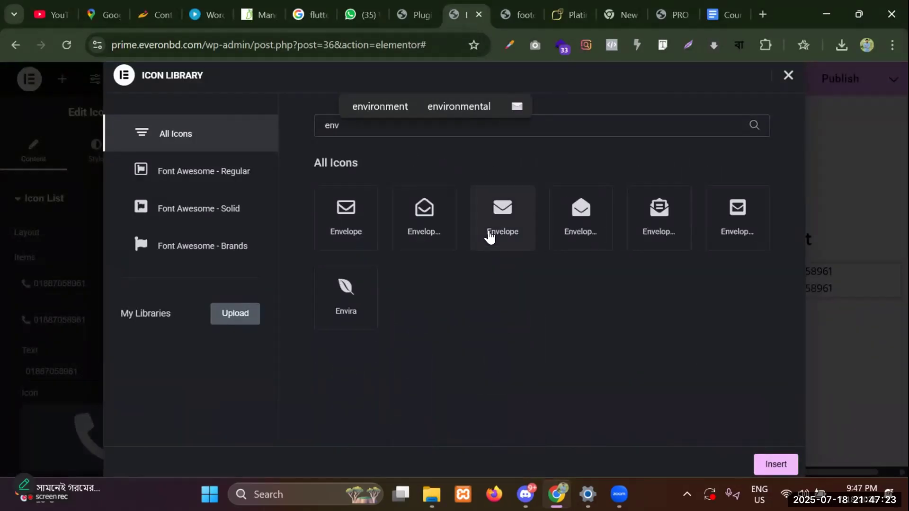
click(475, 222)
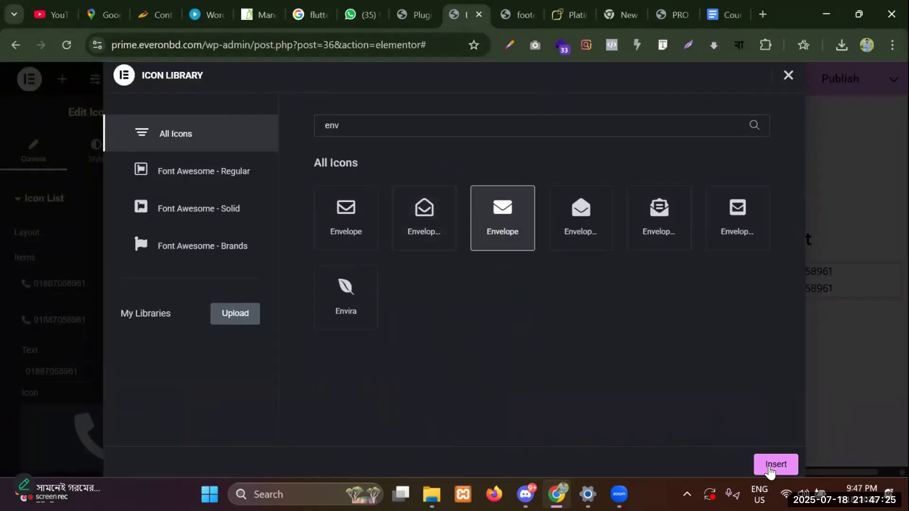
click(775, 464)
double_click(83, 368)
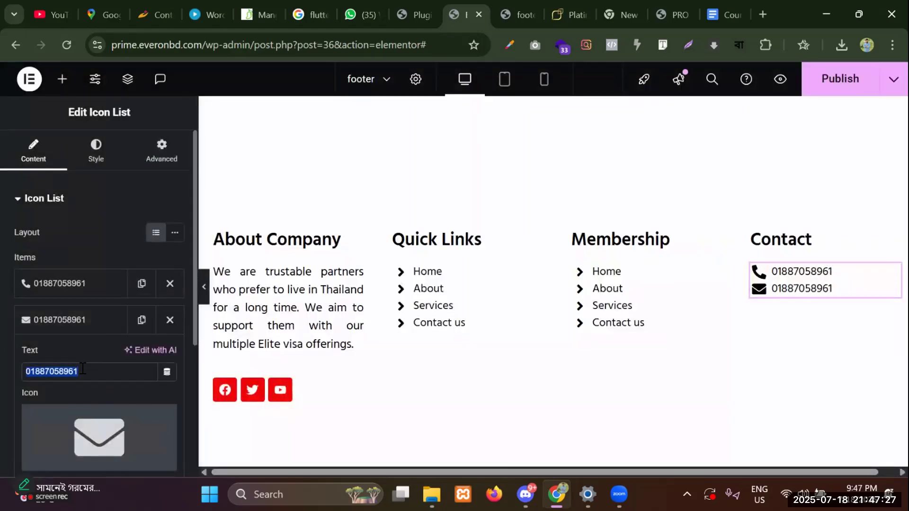
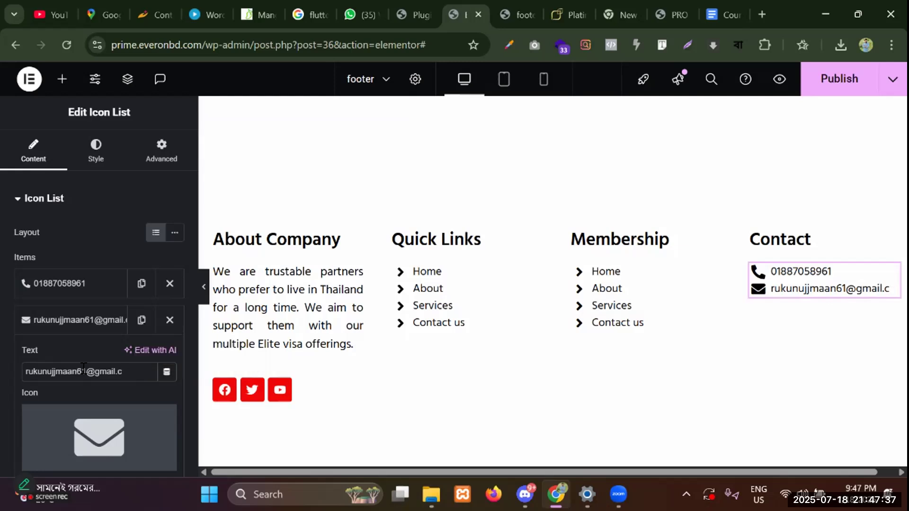
Duplicate the e-mail item to create a third Contact list entry.
click(73, 323)
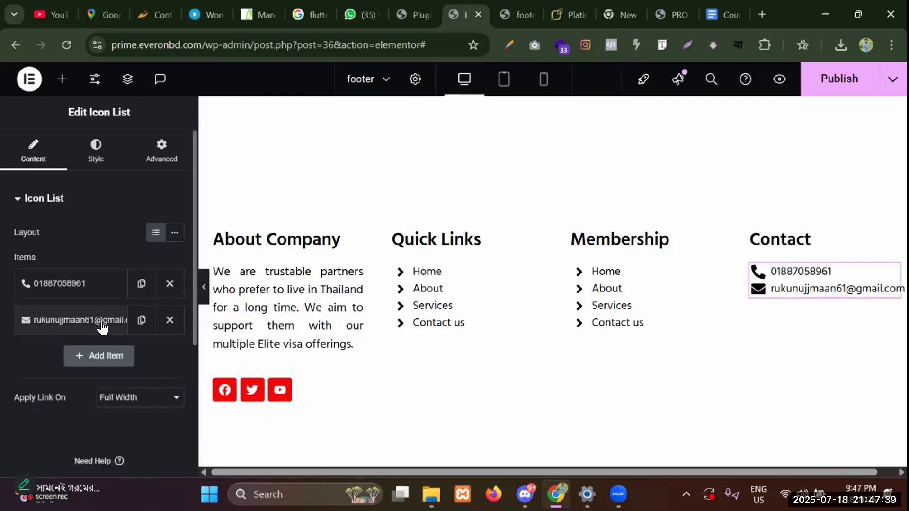
click(140, 320)
click(66, 362)
Give the third Contact item the Map marker icon and replace its text with Dhaka.
click(56, 458)
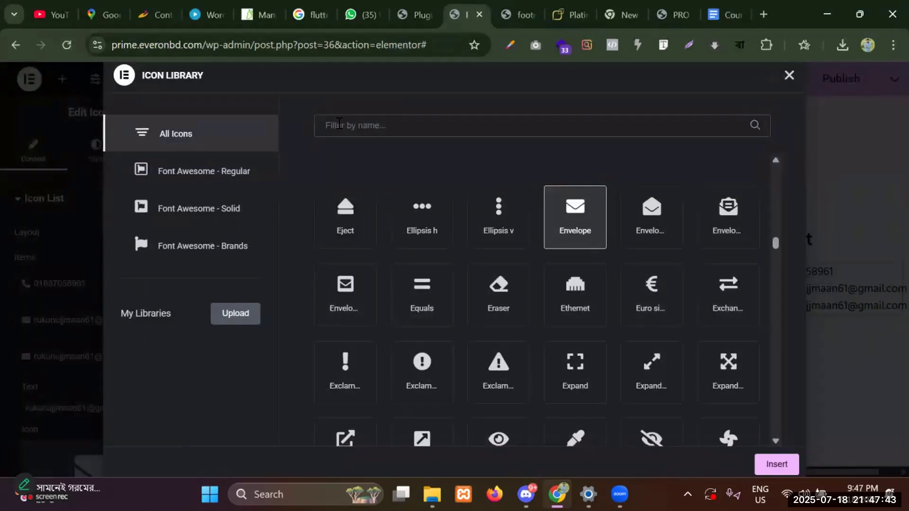
click(339, 124)
text(map)
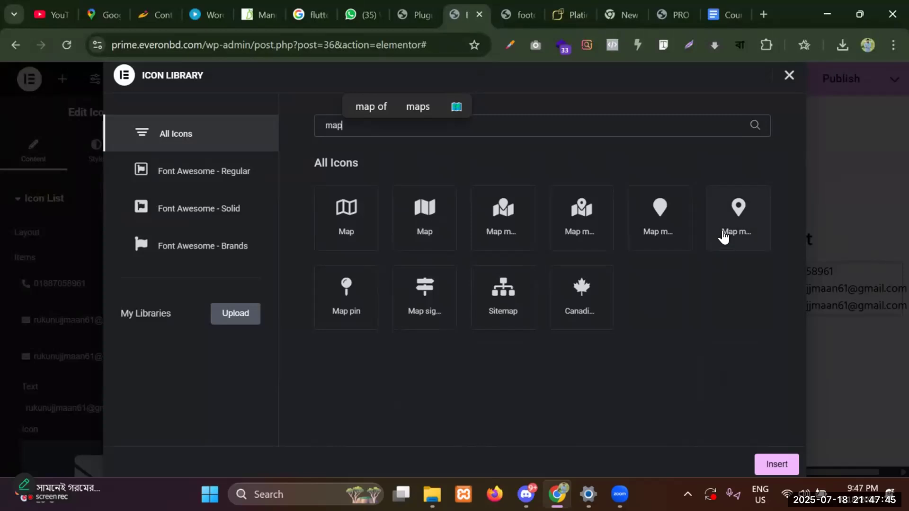
click(741, 214)
click(766, 464)
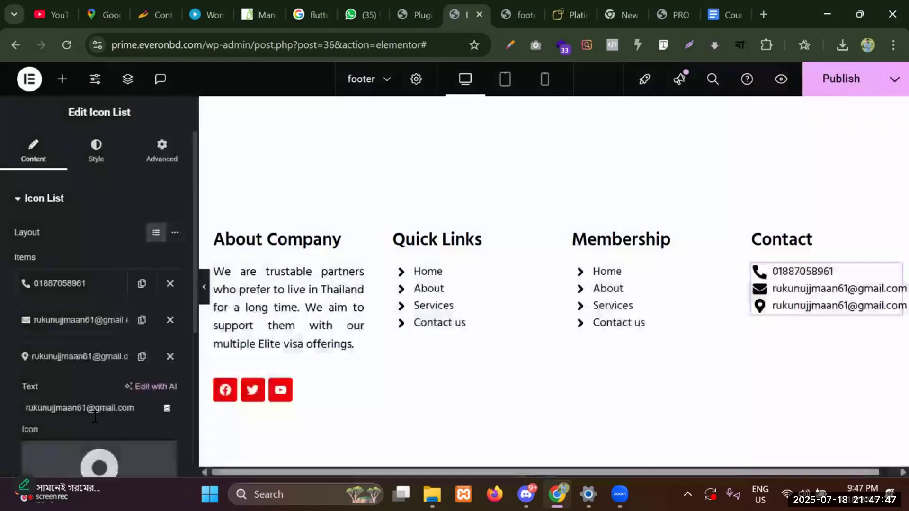
triple_click(101, 408)
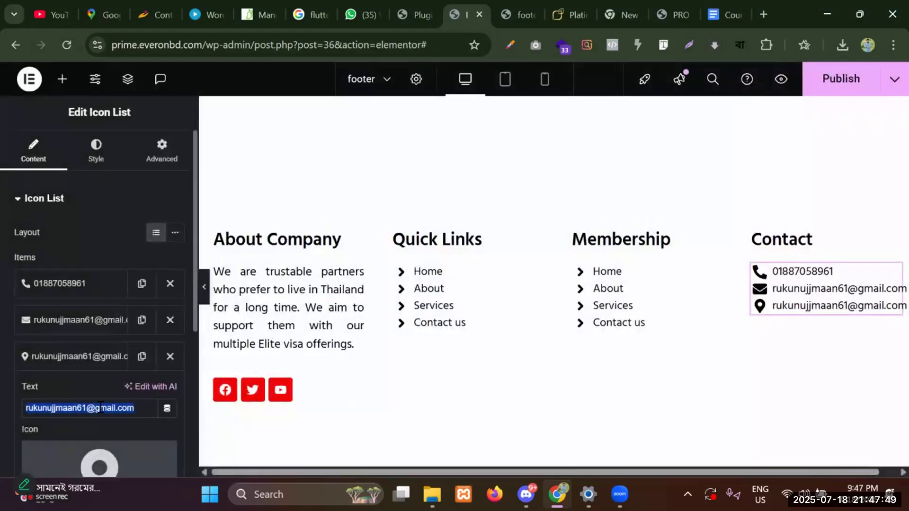
key(BackSpace)
text(Dhaka)
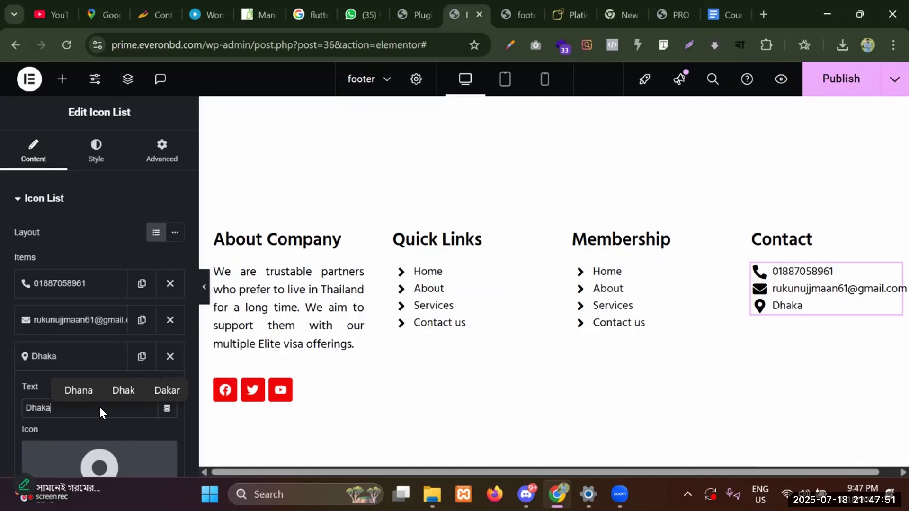
click(61, 359)
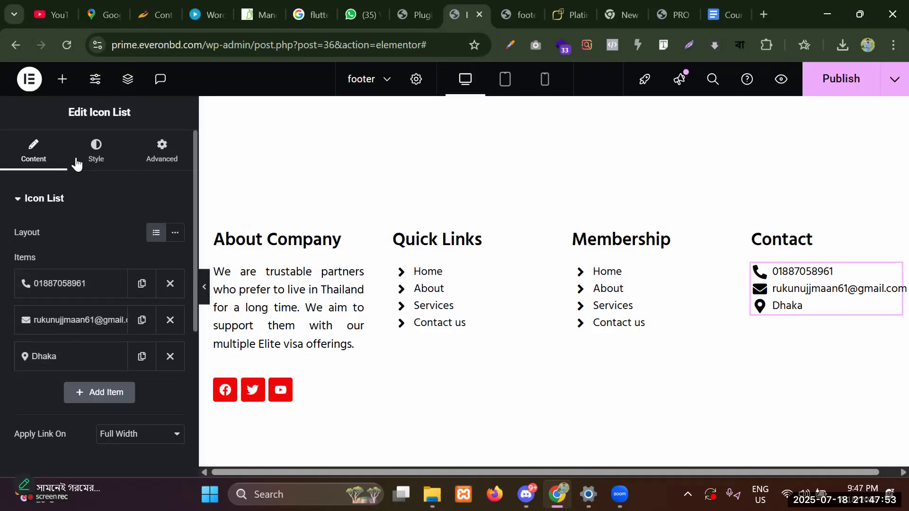
Set the Contact list's Space Between to 10 px and publish the footer.
click(81, 148)
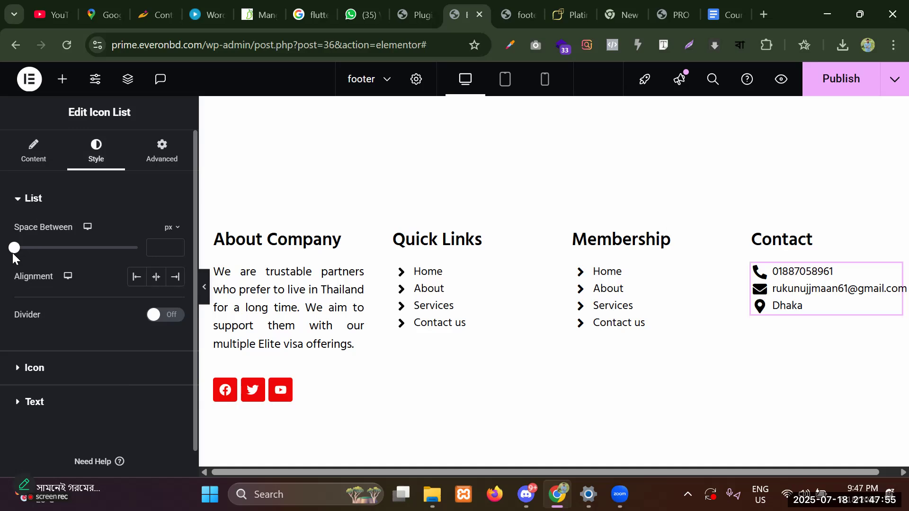
drag(14, 249, 39, 254)
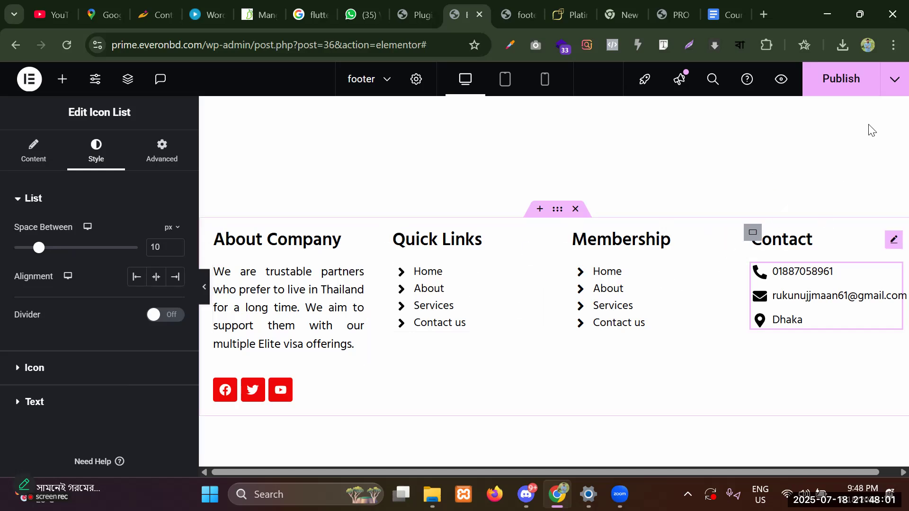
click(840, 79)
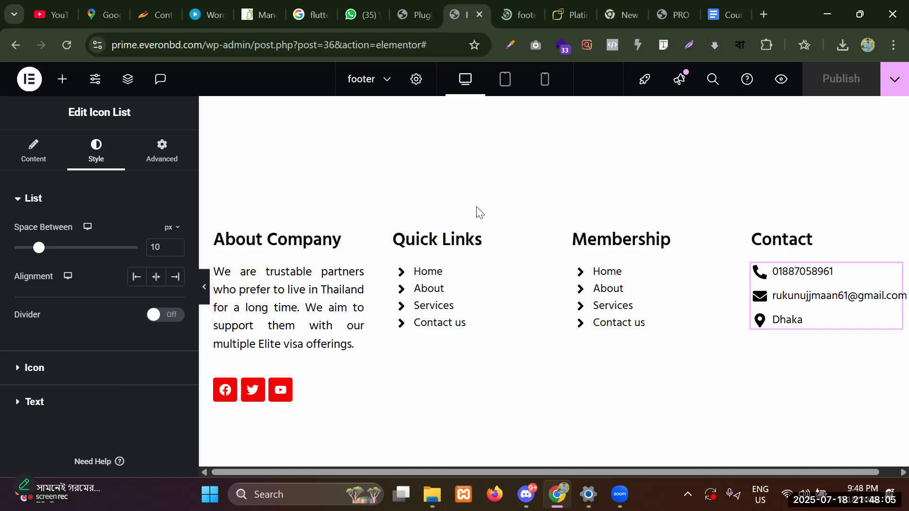
Preview the homepage footer live, highlighting the Membership, About Company and Quick Links columns.
click(780, 79)
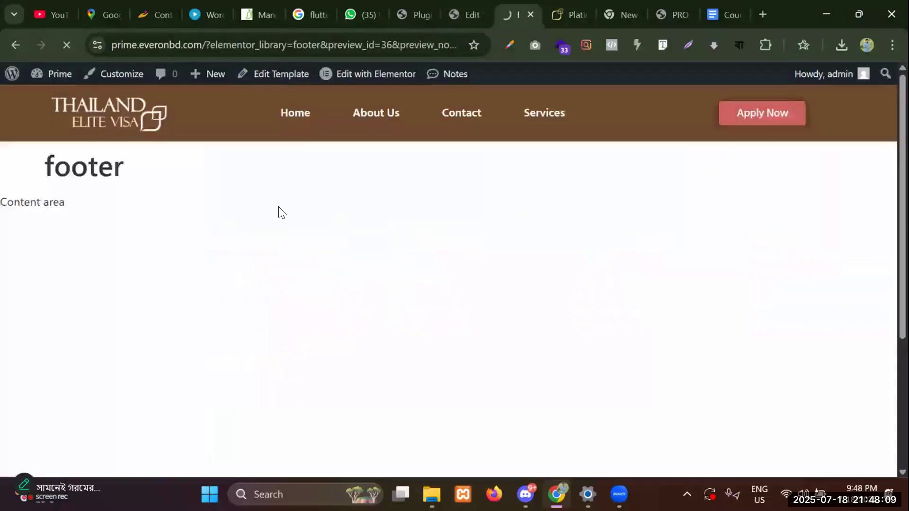
click(294, 122)
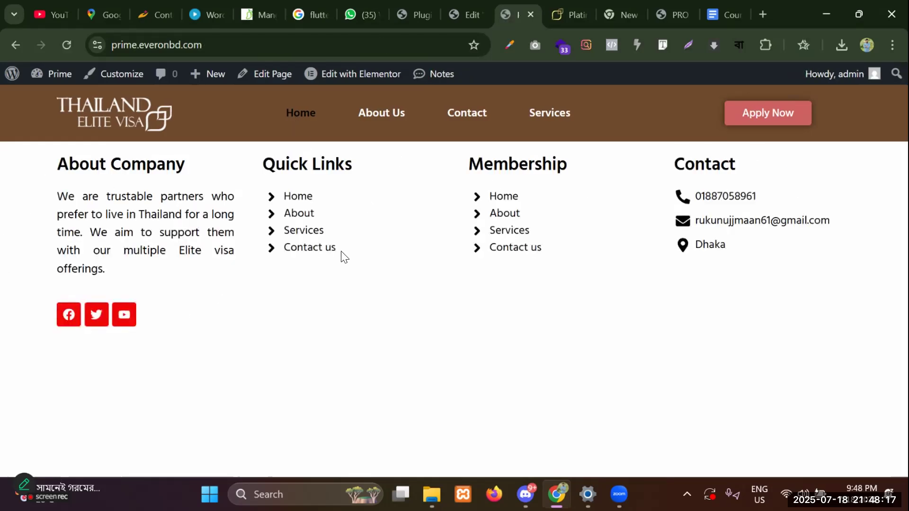
drag(472, 171, 625, 256)
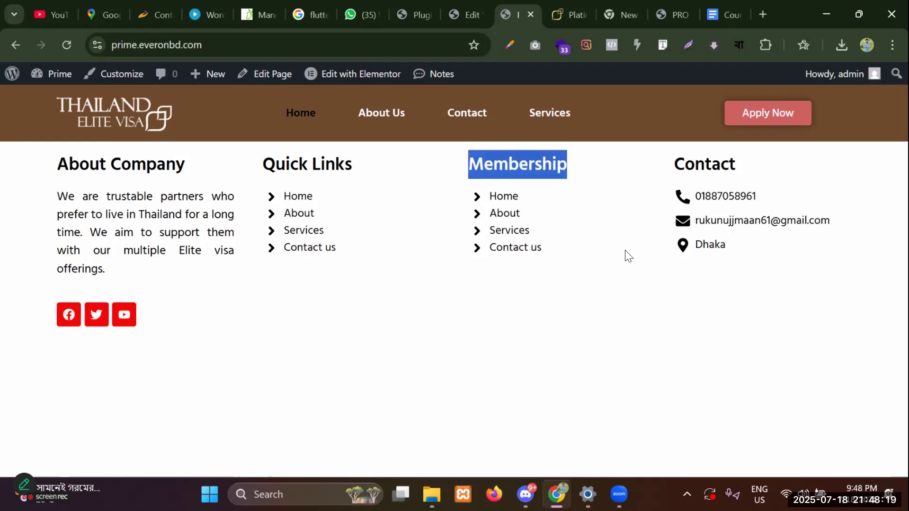
click(486, 156)
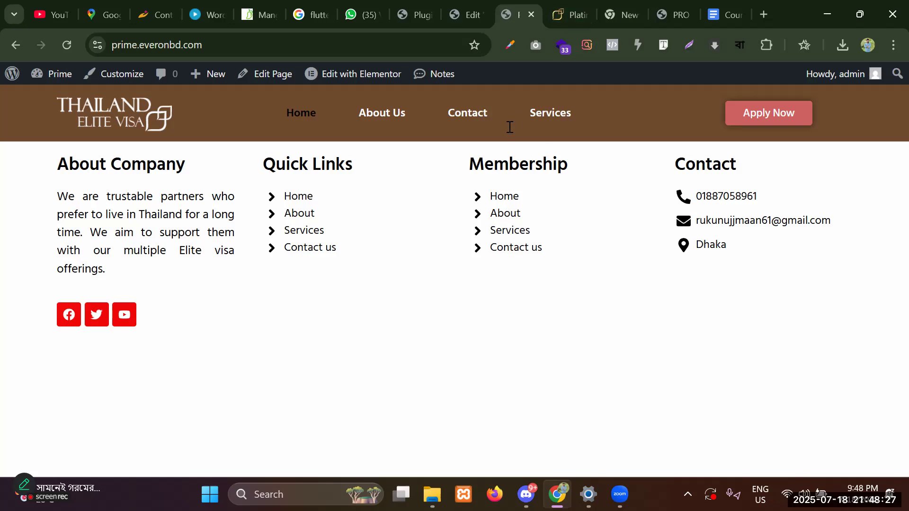
drag(47, 163, 286, 303)
click(231, 294)
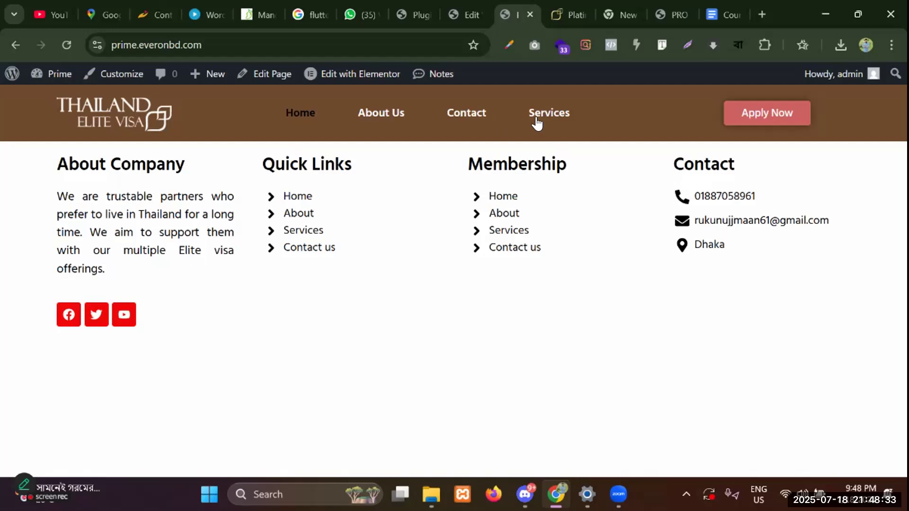
key(alt+Tab)
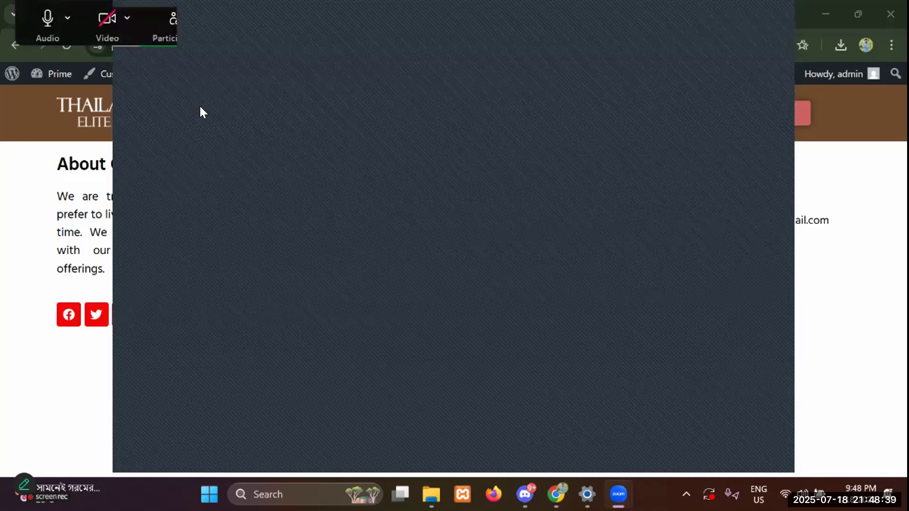
Open the Thailand Elite Visa homepage in Chrome and select its web address.
double_click(258, 181)
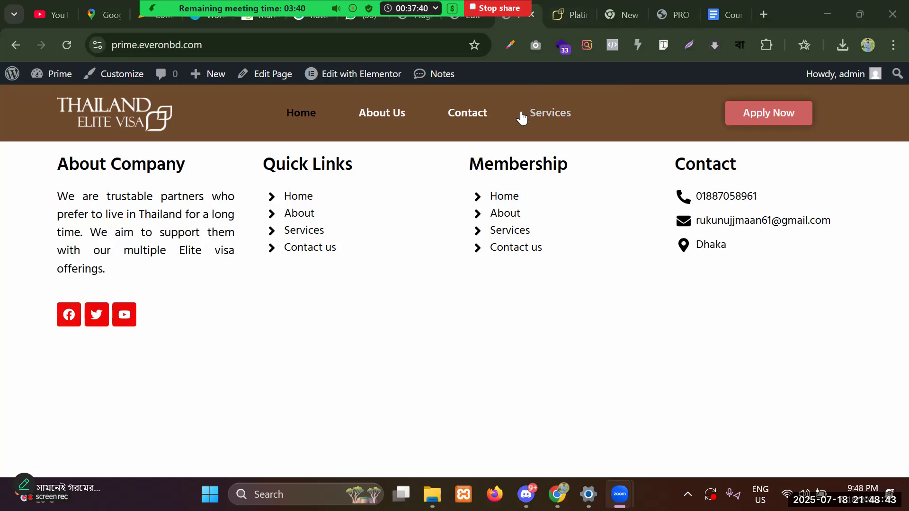
click(571, 14)
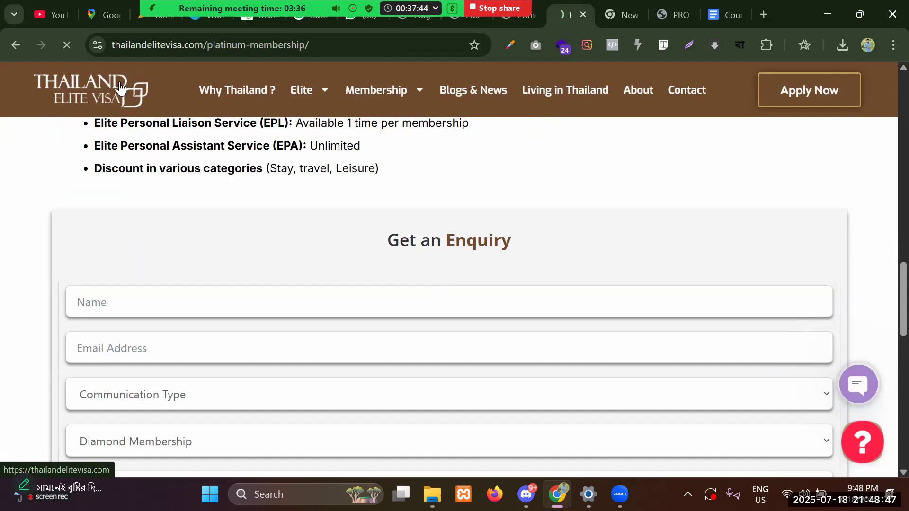
click(120, 88)
double_click(278, 49)
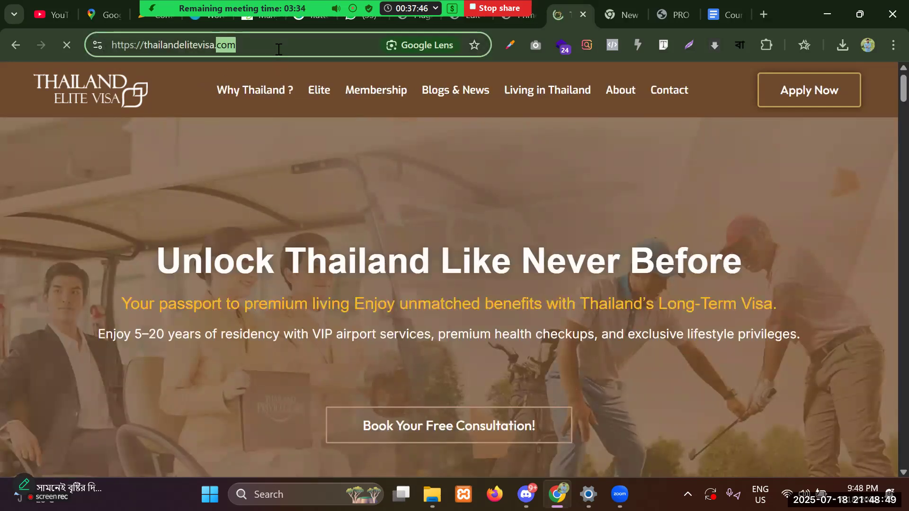
drag(279, 49, 98, 49)
key(ctrl+c)
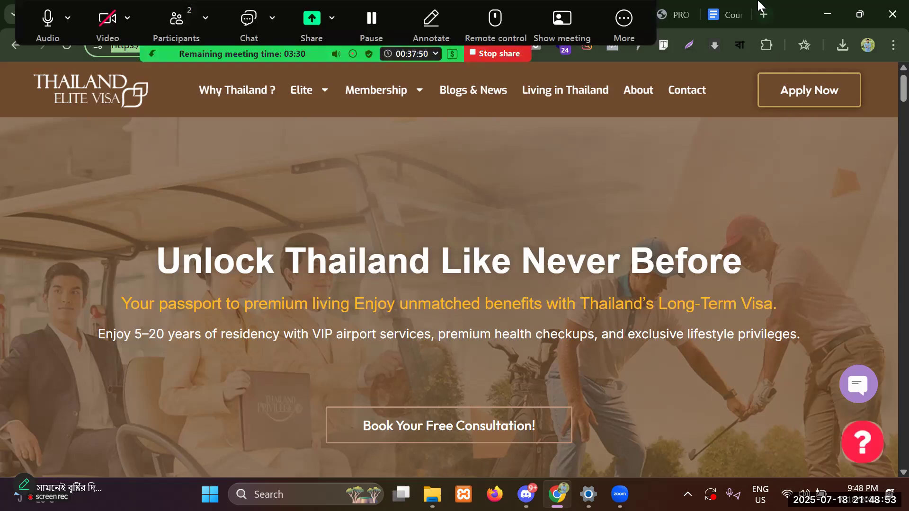
Hide Zoom's floating meeting controls from the More options menu.
click(623, 17)
mouse_move(318, 91)
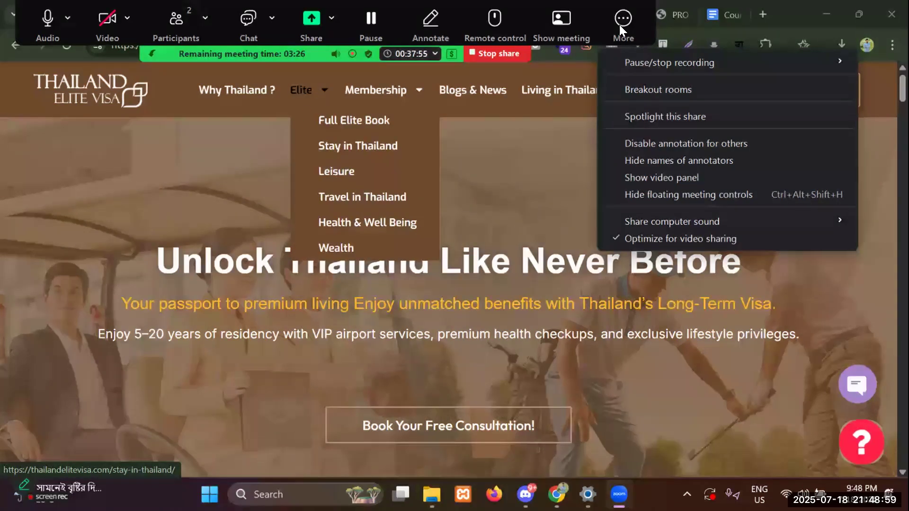
click(598, 321)
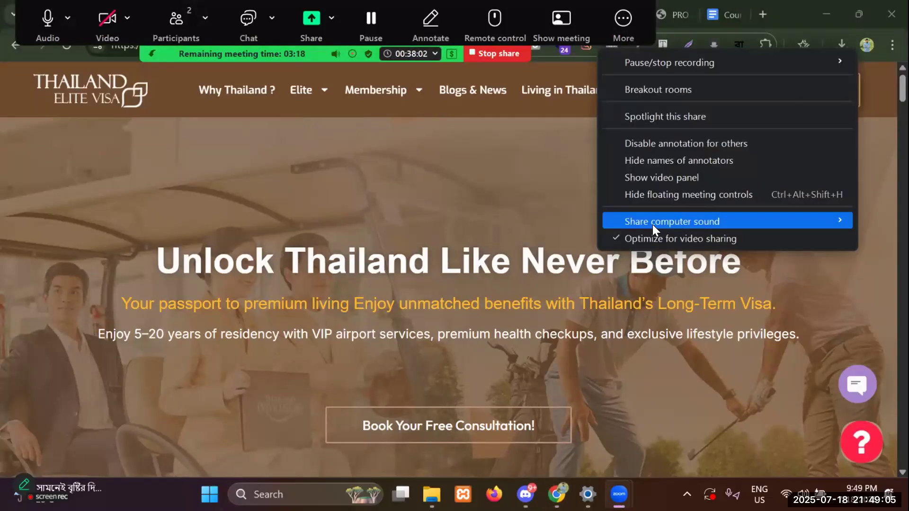
click(654, 195)
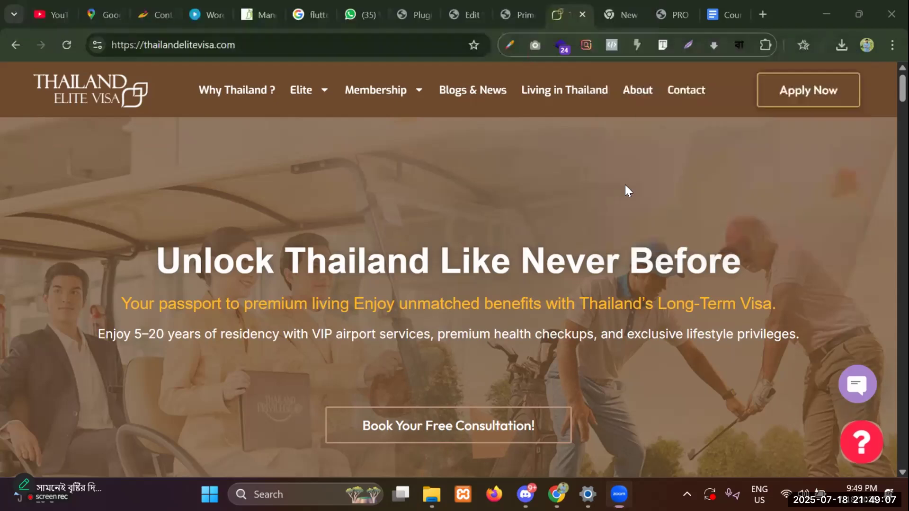
Send the thailandelitevisa.com link in the WhatsApp chat and go back to that site.
click(353, 15)
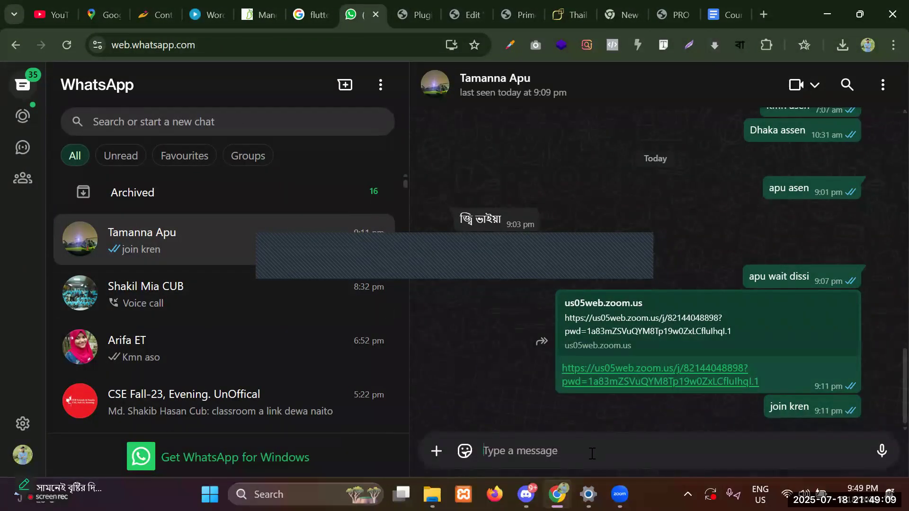
key(ctrl+v)
key(Return)
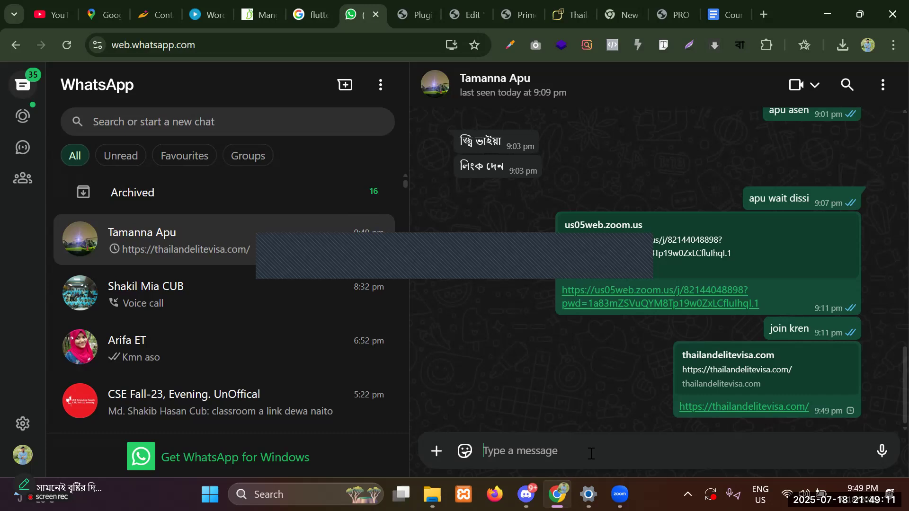
click(572, 7)
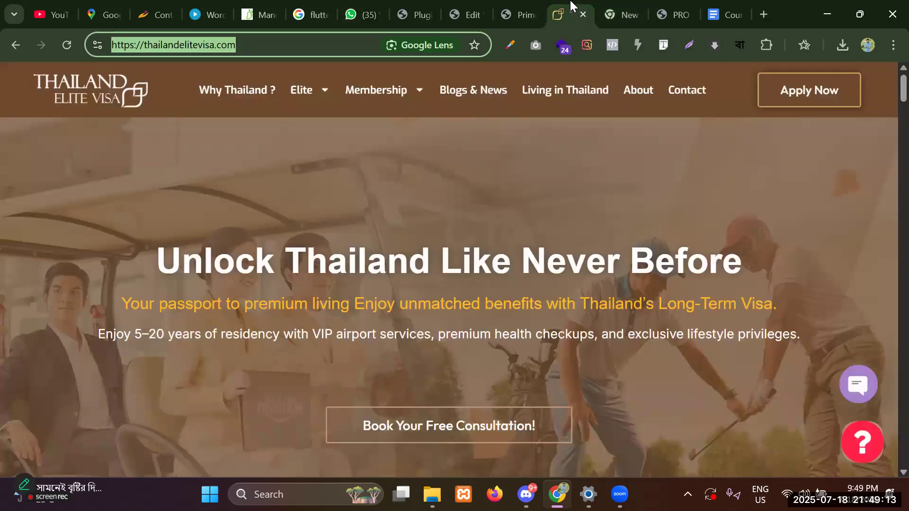
mouse_move(903, 87)
mouse_down()
mouse_move(902, 432)
mouse_move(902, 86)
mouse_up()
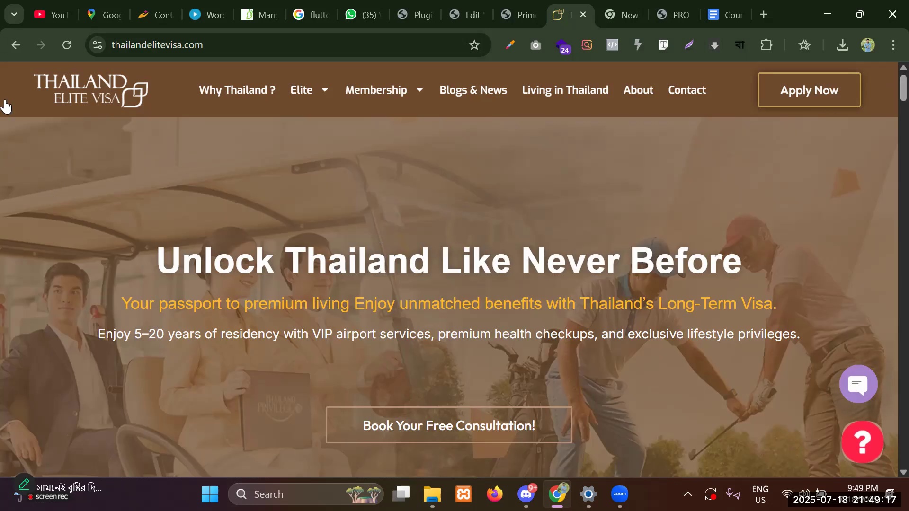
scroll(371, 173, down, 15)
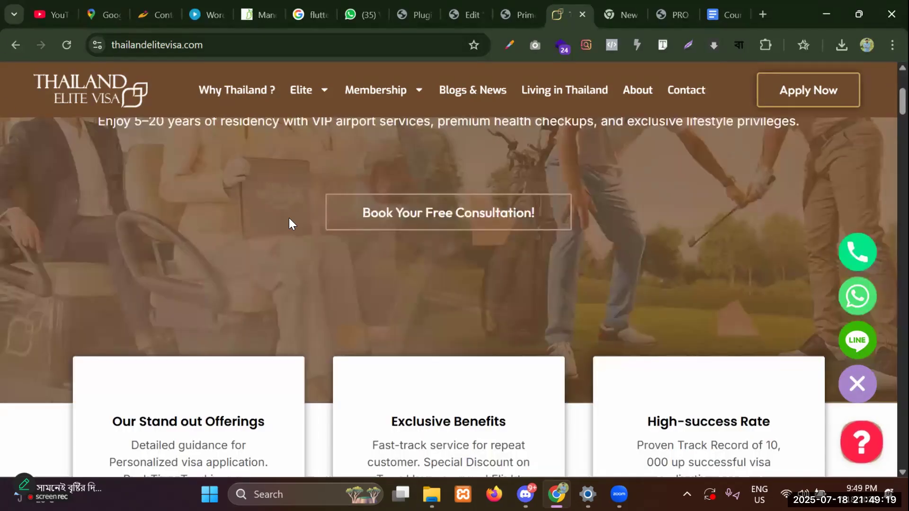
scroll(516, 286, down, 10)
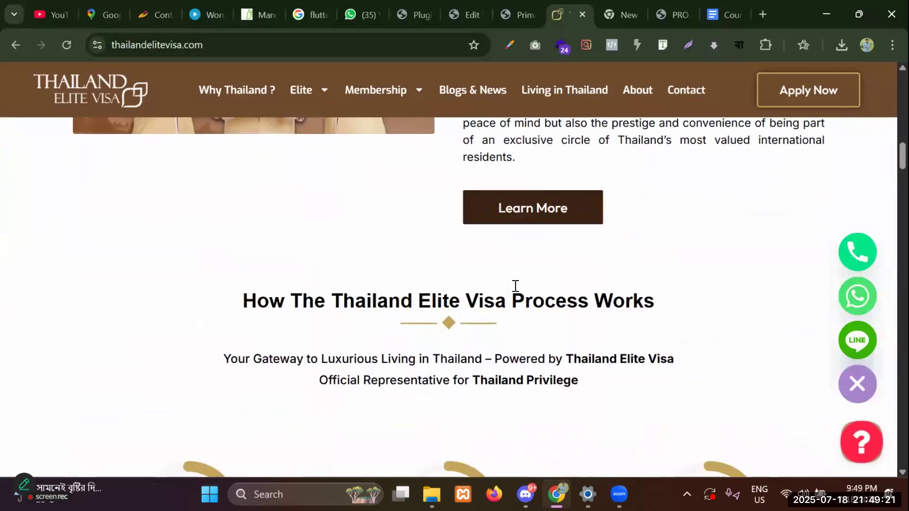
scroll(531, 291, down, 15)
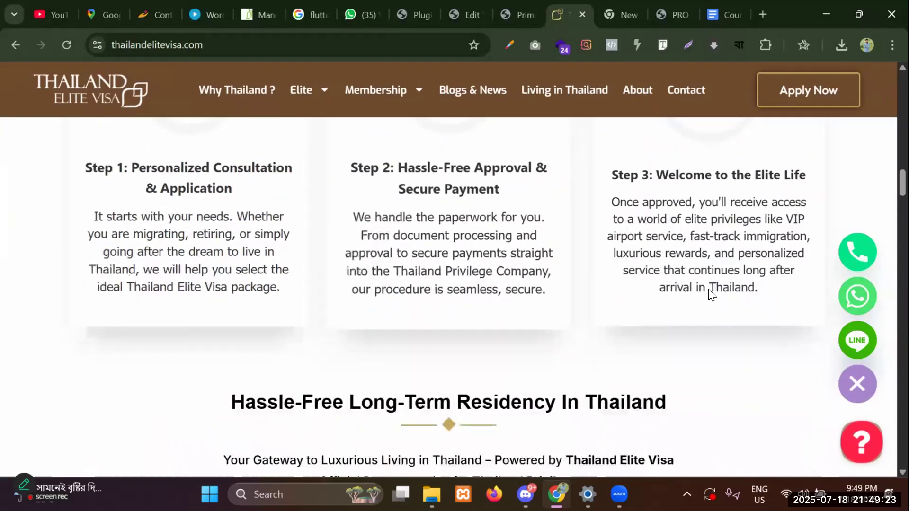
scroll(305, 243, down, 20)
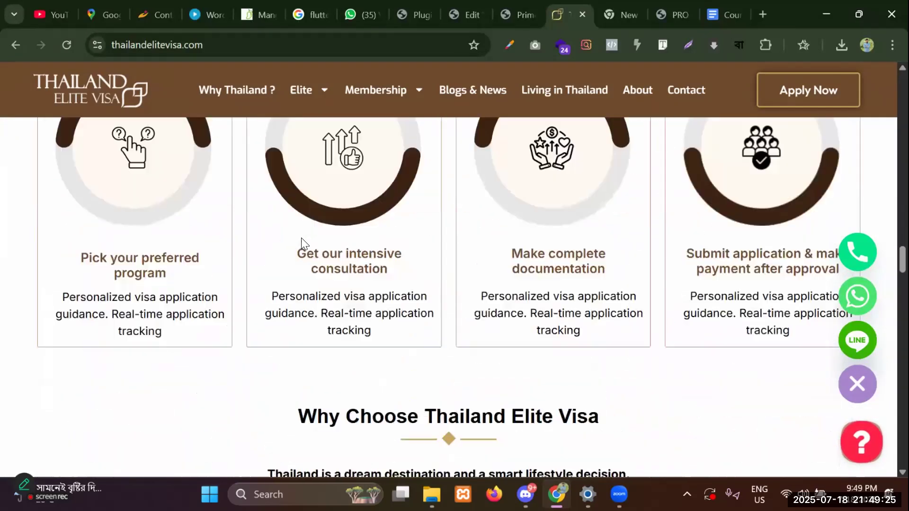
scroll(312, 255, down, 20)
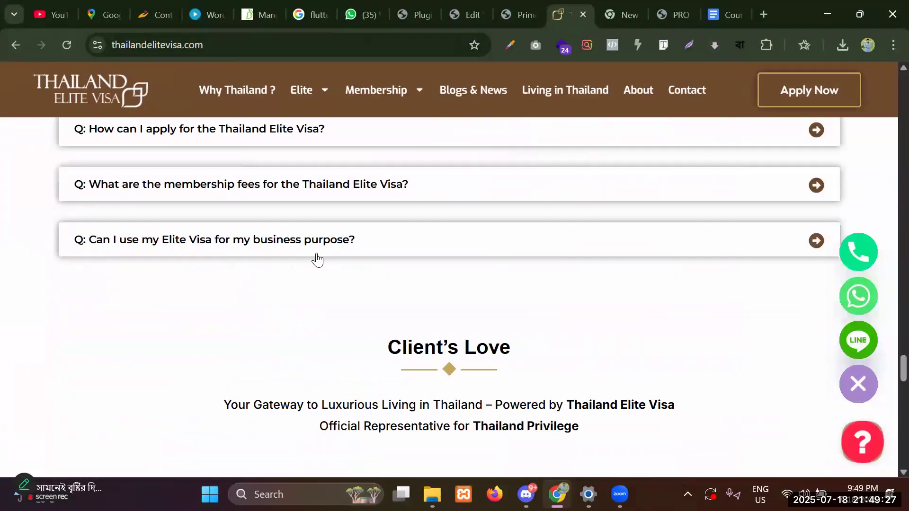
scroll(369, 217, down, 5)
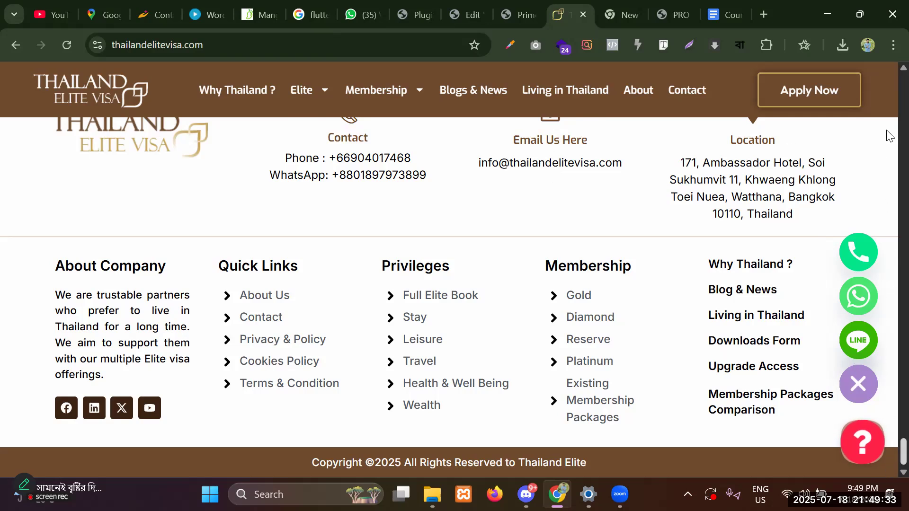
drag(887, 130, 886, 62)
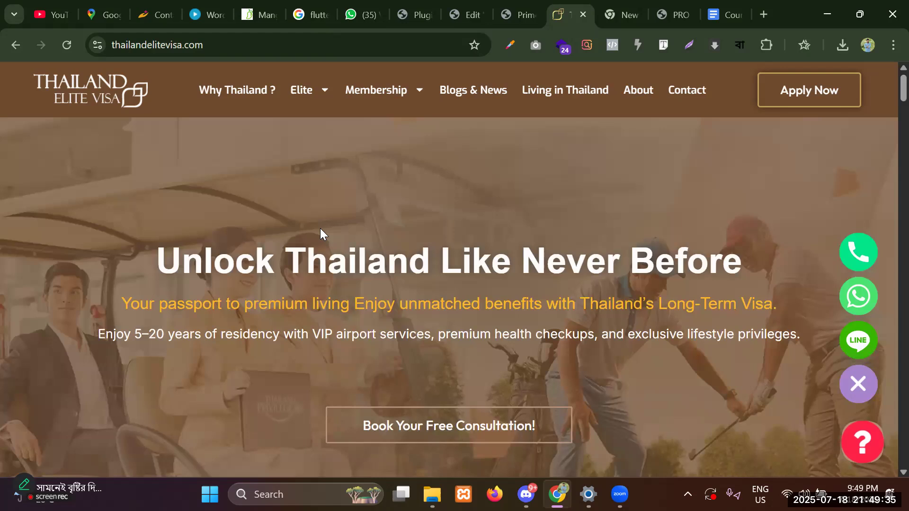